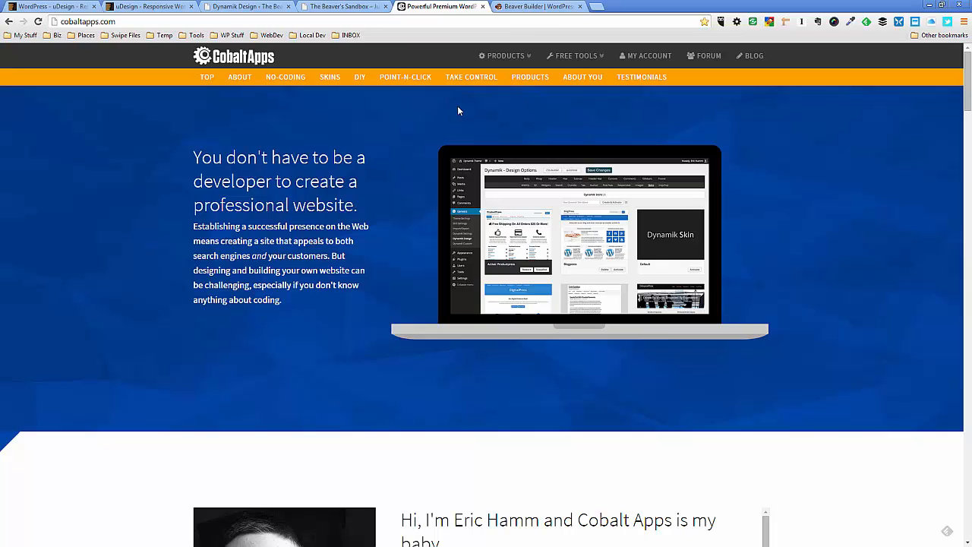
# Look over the Cobalt Apps homepage and the Beaver Builder homepage
pyautogui.scroll(-3, 391, 156)
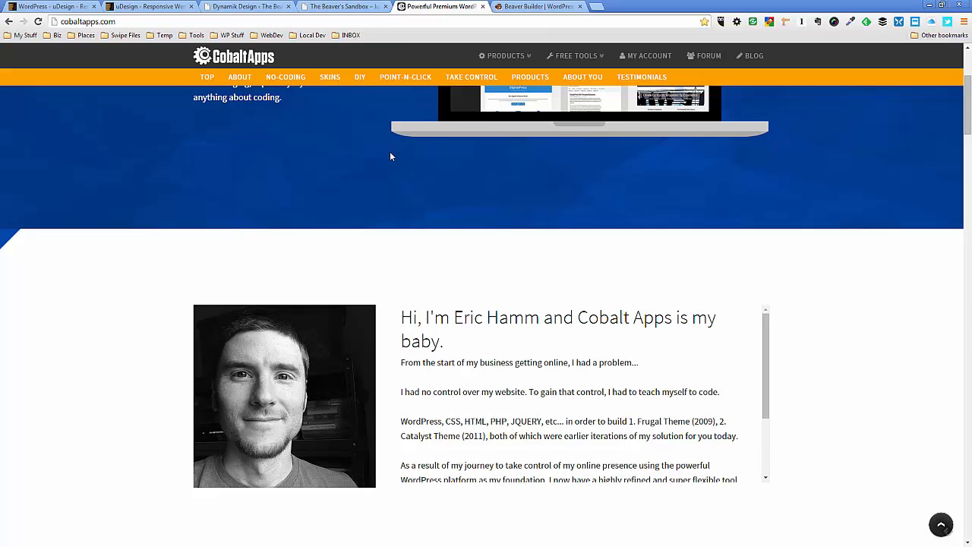
pyautogui.scroll(3, 390, 152)
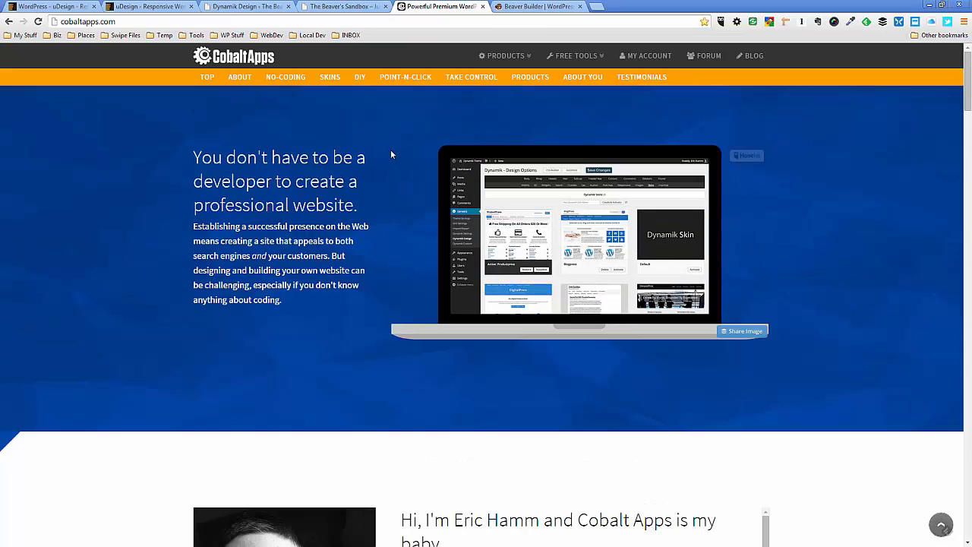
pyautogui.click(527, 7)
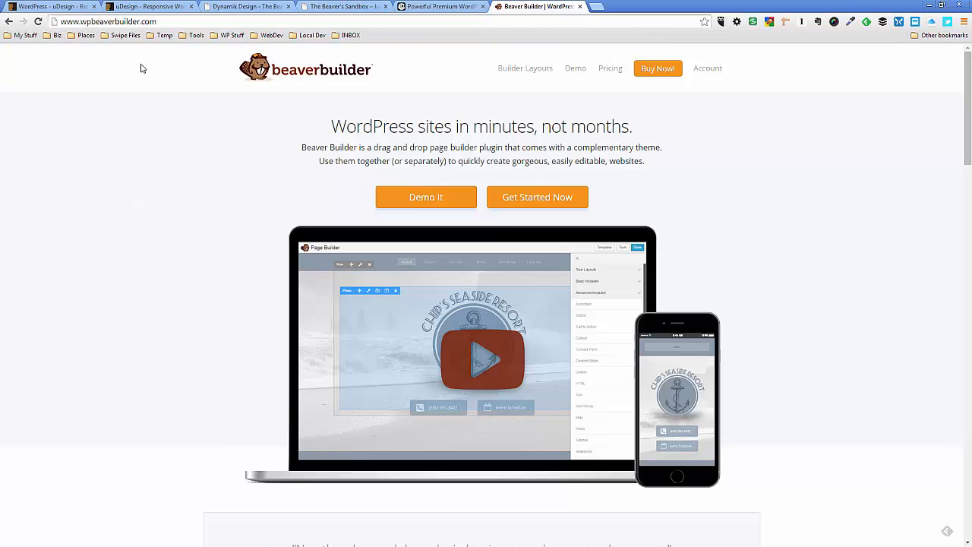
# View the uDesign live preview and review the theme's ThemeForest item page with its feature list
pyautogui.click(158, 9)
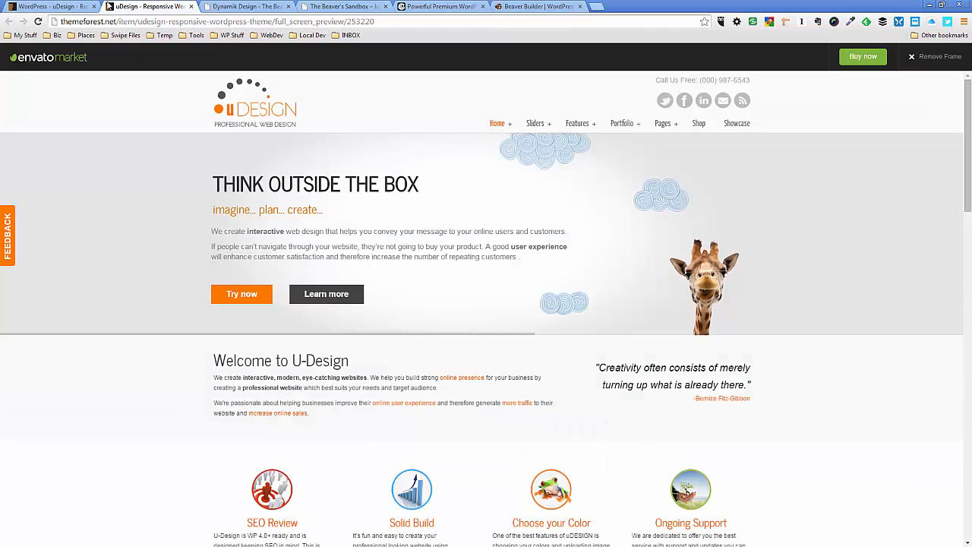
pyautogui.click(68, 6)
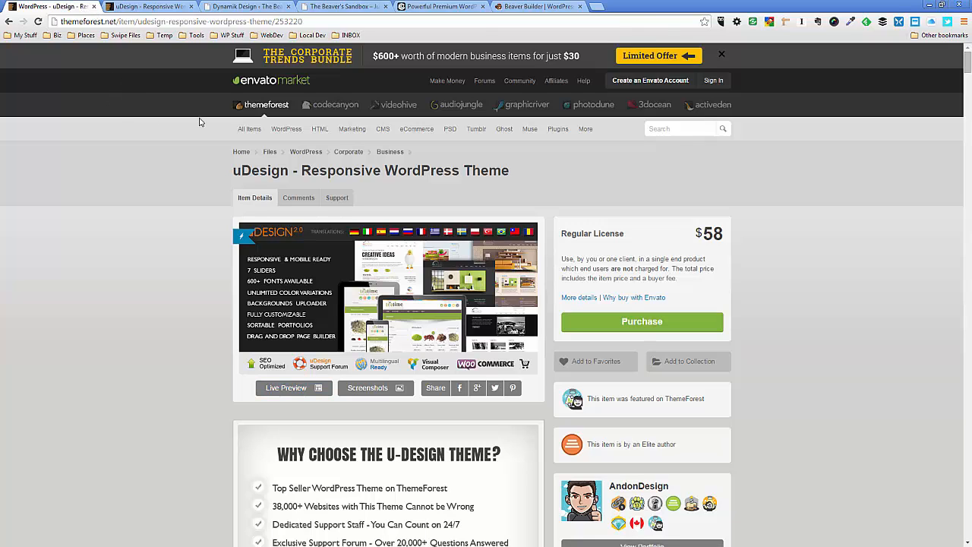
pyautogui.scroll(-3, 162, 175)
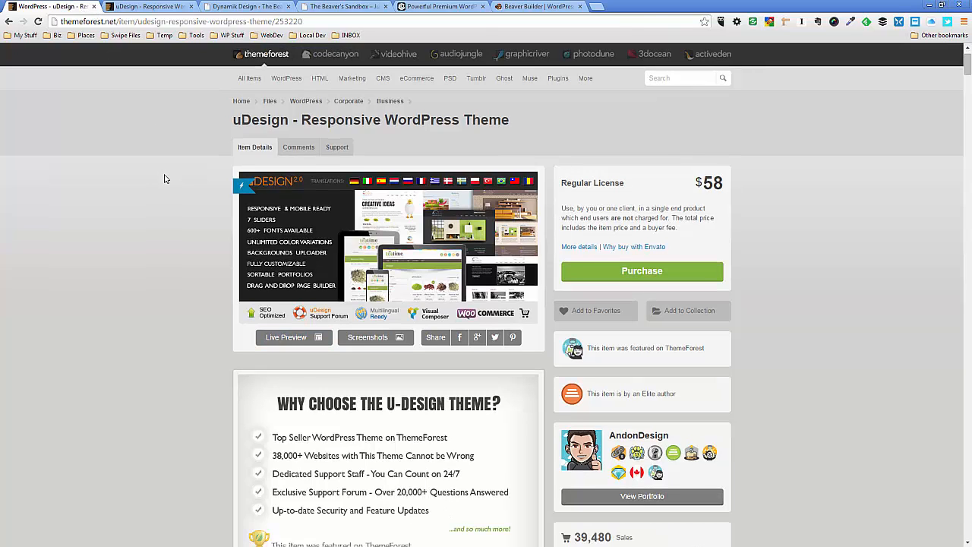
pyautogui.scroll(3, 165, 185)
pyautogui.scroll(-2, 166, 185)
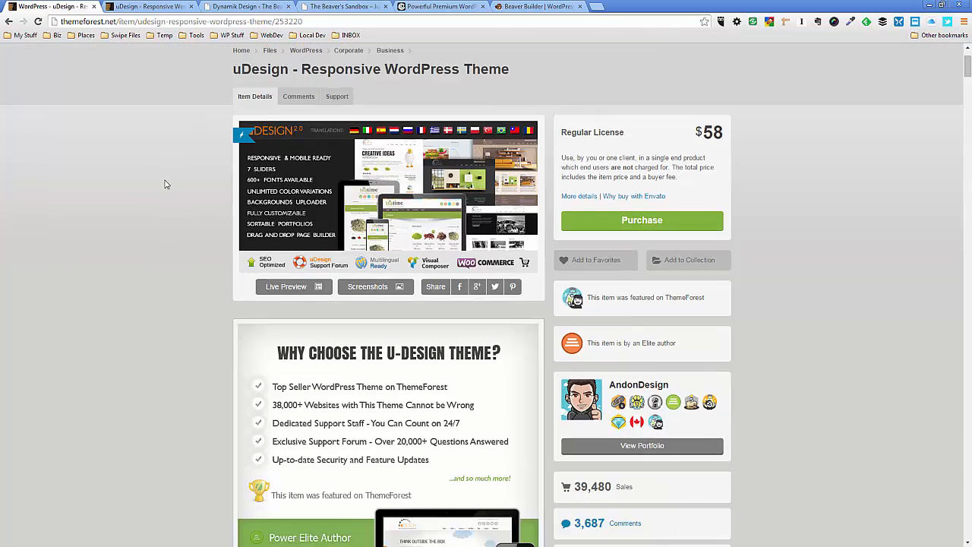
pyautogui.scroll(2, 165, 185)
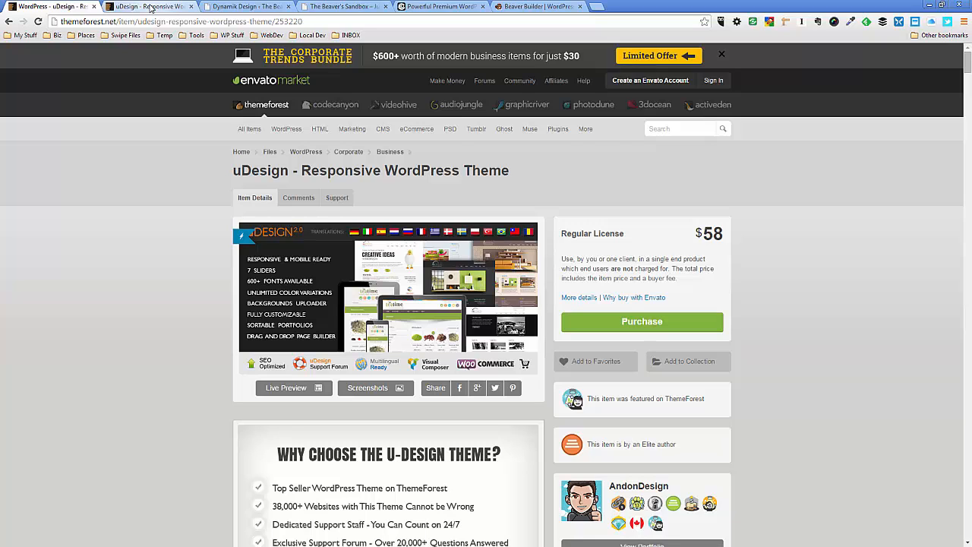
# Check the uDesign live preview against The Beaver's Sandbox site, and close the ThemeForest item page
pyautogui.click(151, 8)
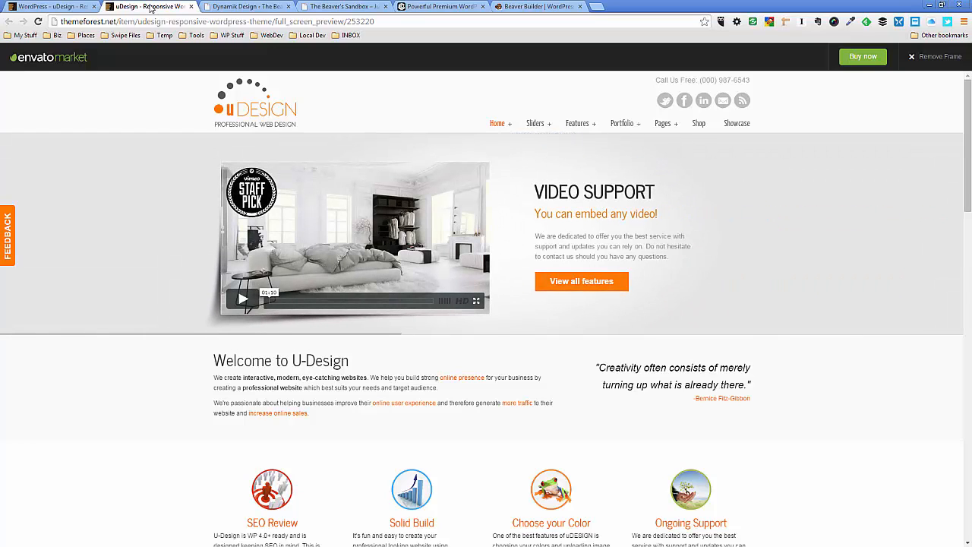
pyautogui.click(341, 9)
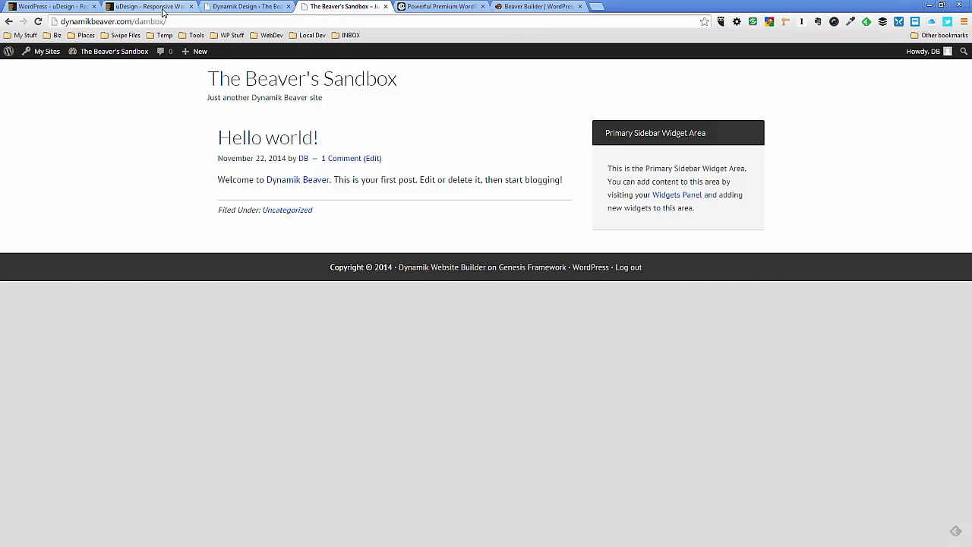
pyautogui.click(63, 8)
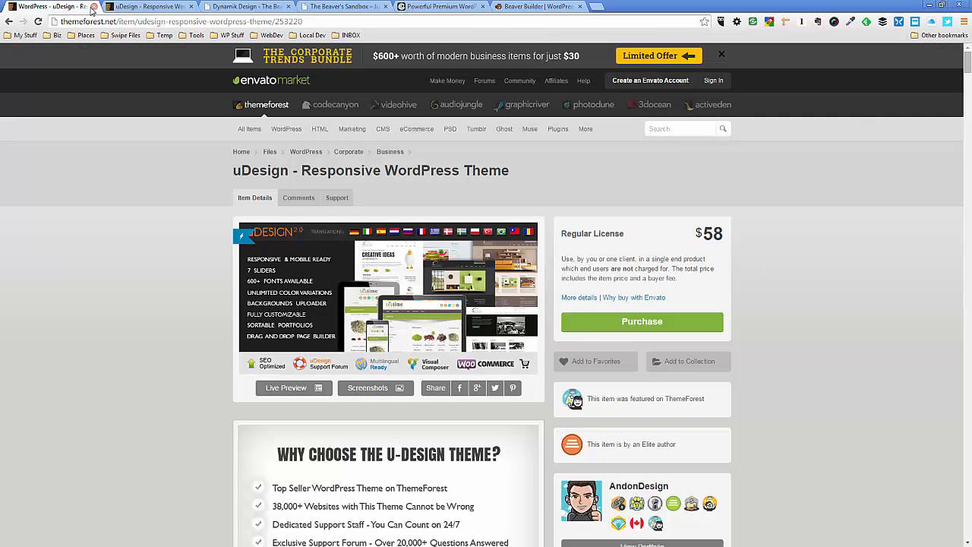
pyautogui.click(94, 6)
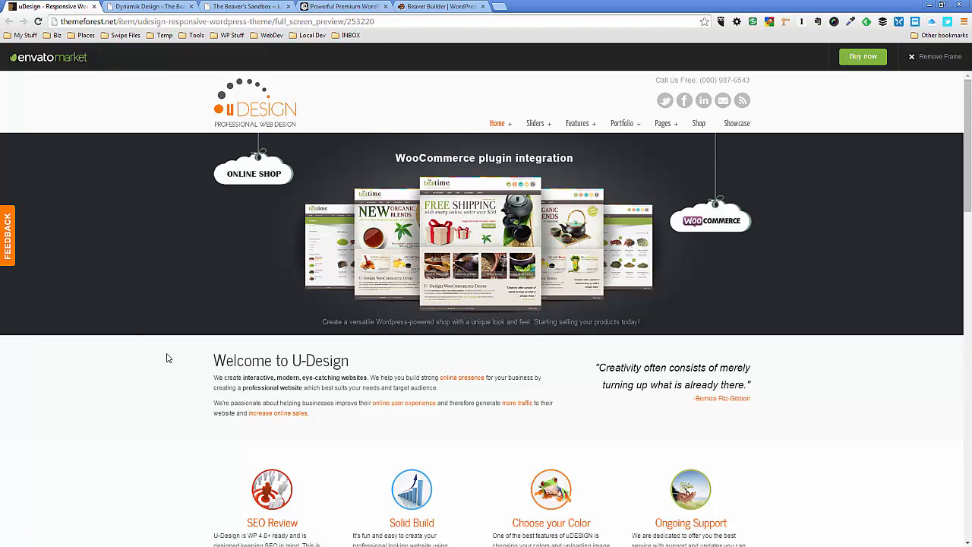
# Examine the sections of the uDesign demo homepage, from the slider and welcome text down to the user reviews and footer
pyautogui.scroll(-1, 168, 358)
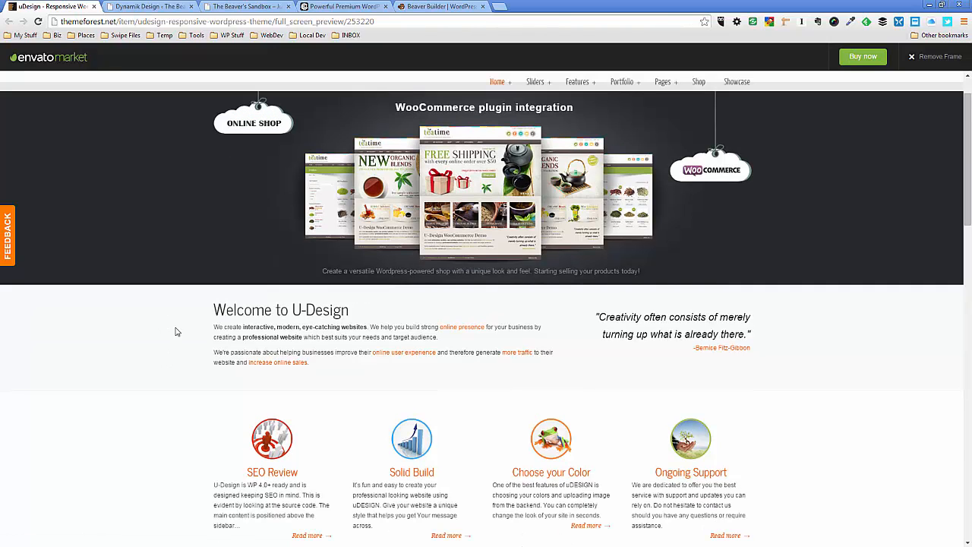
pyautogui.scroll(-1, 187, 335)
pyautogui.scroll(-2, 187, 335)
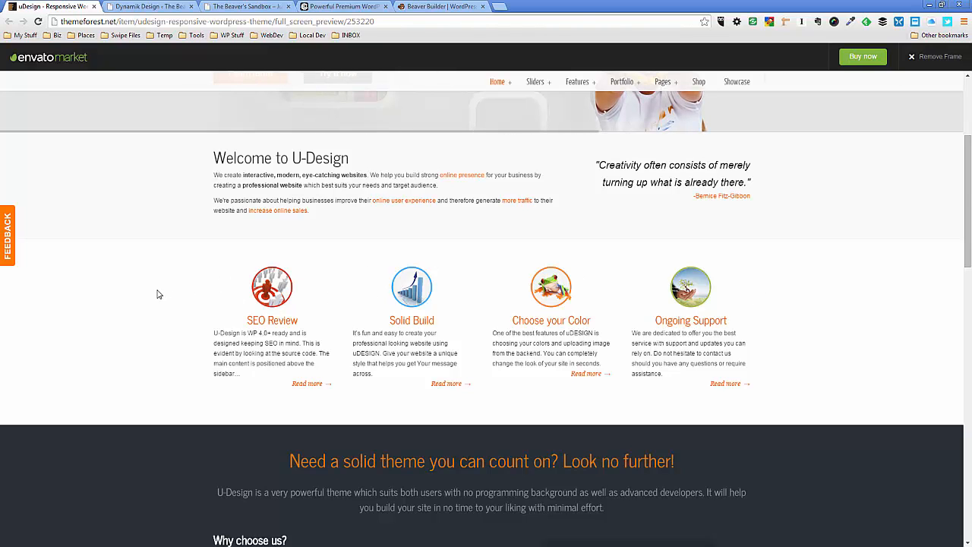
pyautogui.scroll(-3, 158, 294)
pyautogui.scroll(-2, 158, 294)
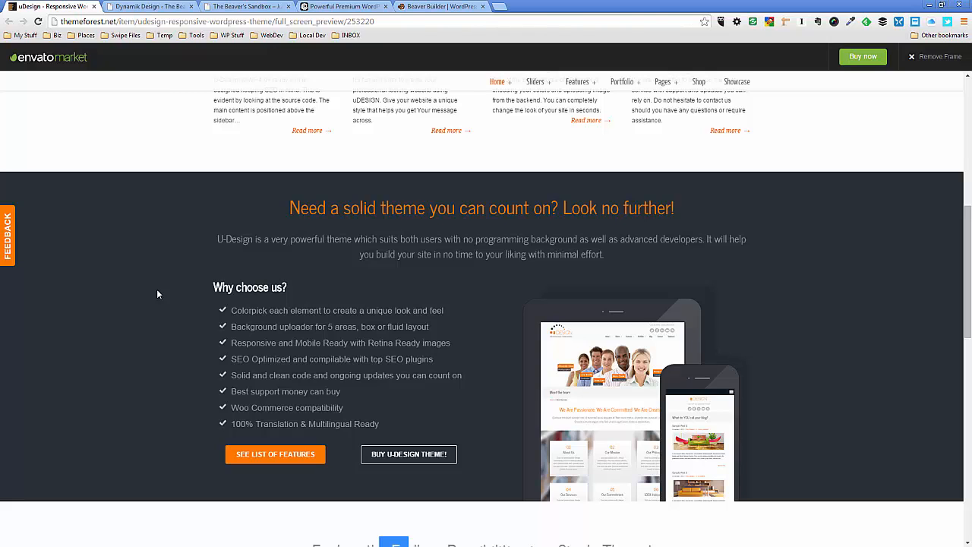
pyautogui.scroll(-1, 158, 294)
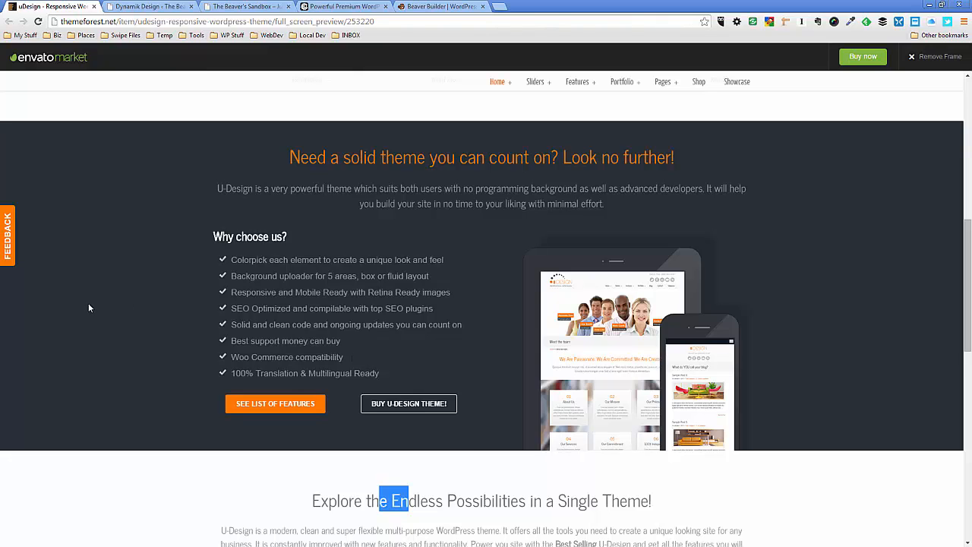
pyautogui.scroll(-2, 89, 307)
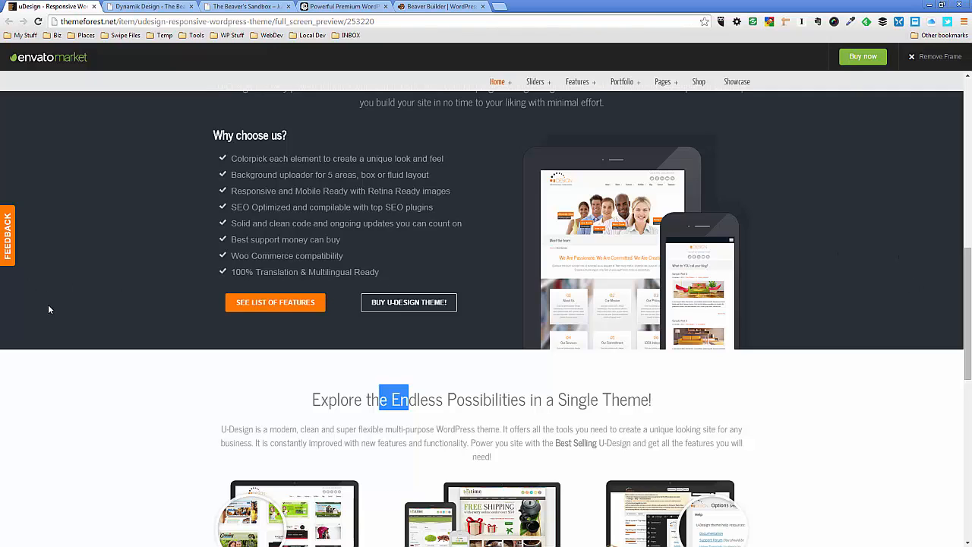
pyautogui.scroll(-1, 50, 310)
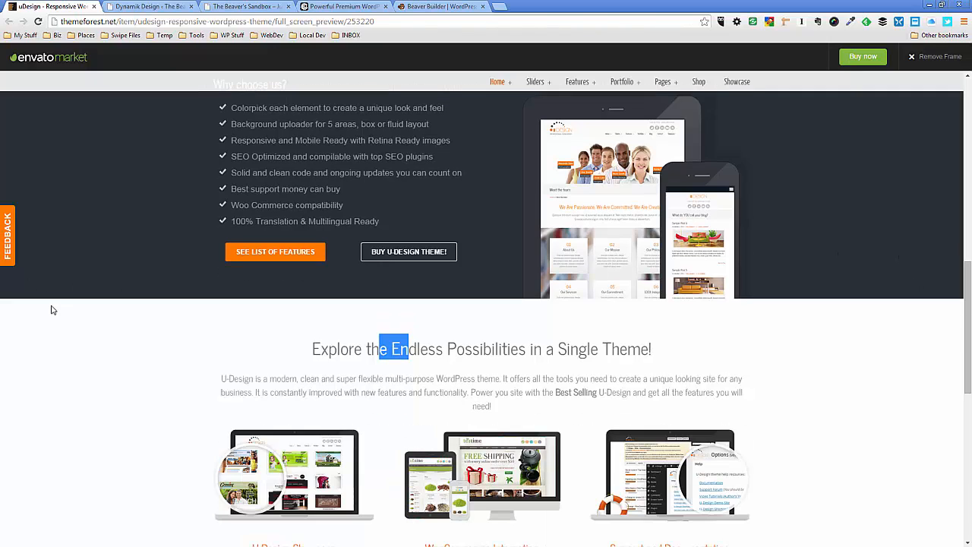
pyautogui.scroll(2, 51, 310)
pyautogui.scroll(5, 54, 310)
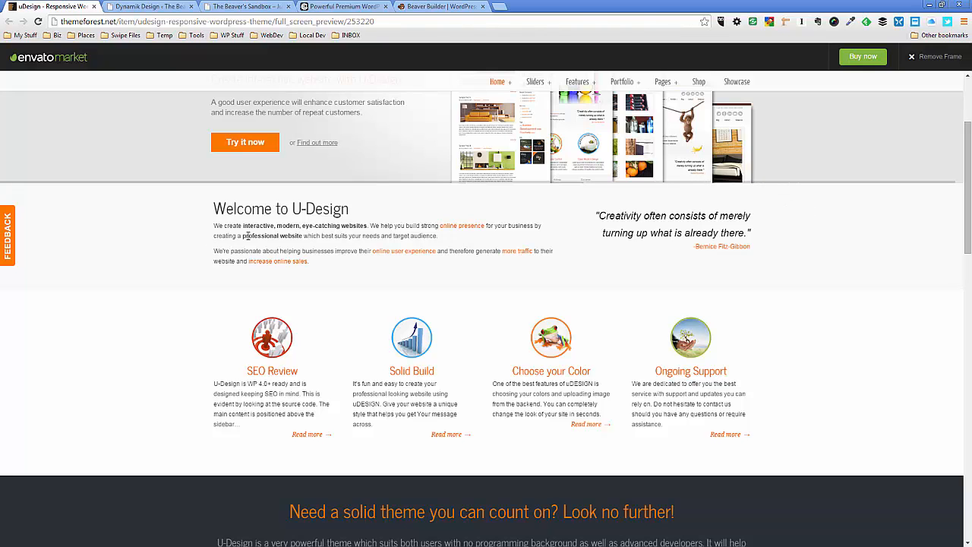
pyautogui.scroll(-1, 750, 241)
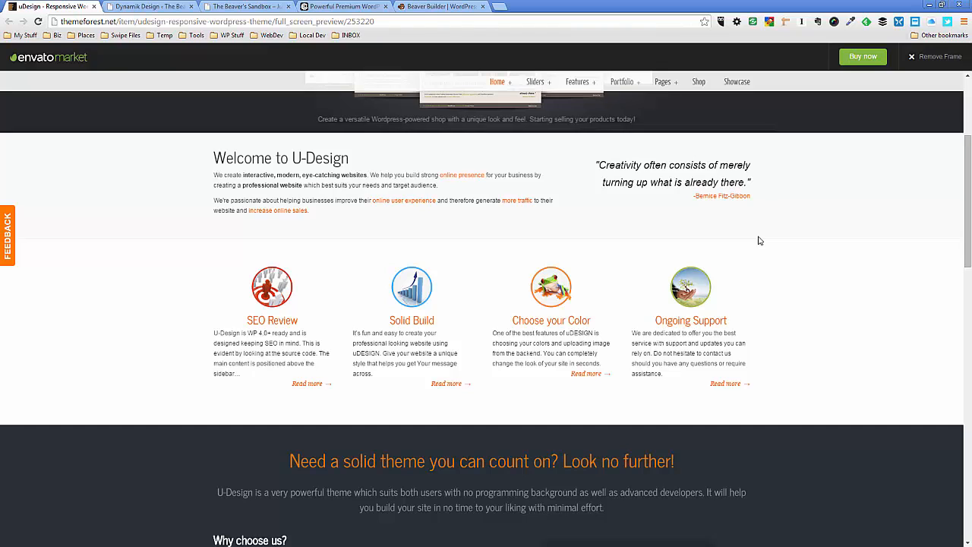
pyautogui.scroll(-3, 758, 241)
pyautogui.scroll(-2, 758, 240)
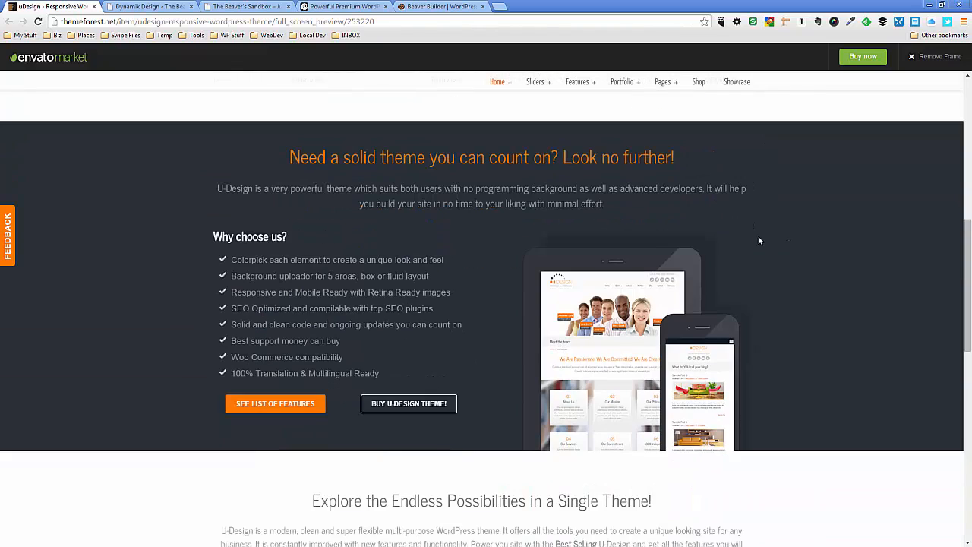
pyautogui.scroll(-5, 758, 241)
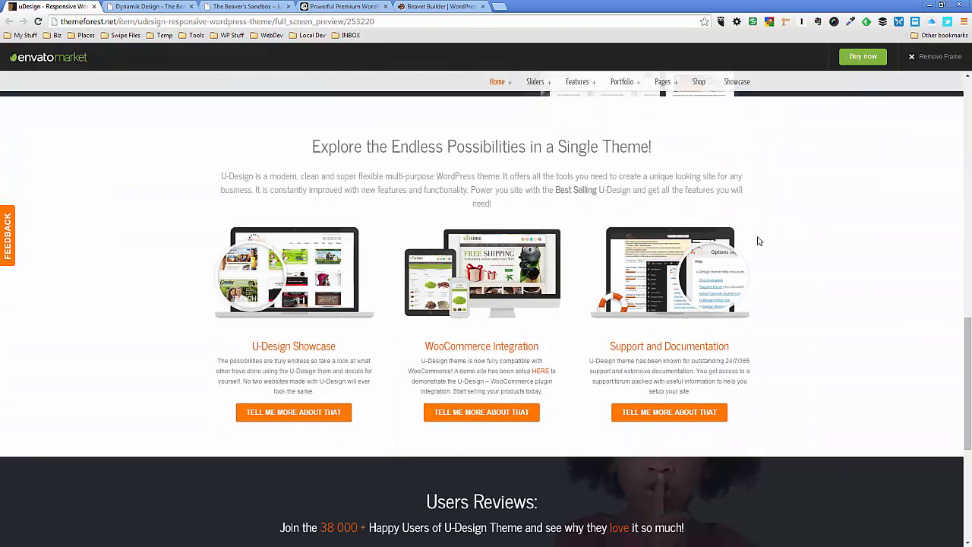
pyautogui.scroll(-4, 758, 241)
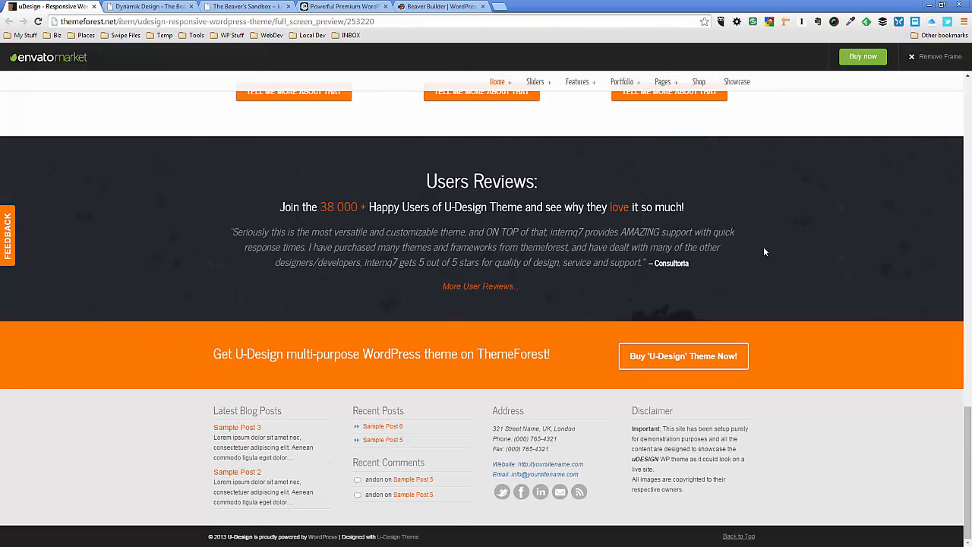
pyautogui.scroll(2, 774, 252)
pyautogui.scroll(14, 775, 256)
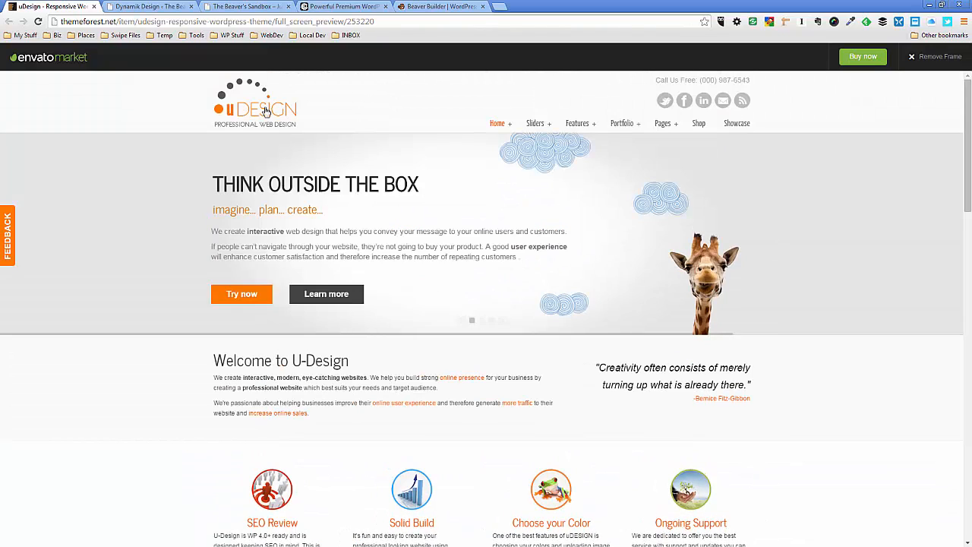
# Close the Cobalt Apps and Beaver Builder pages
pyautogui.click(325, 5)
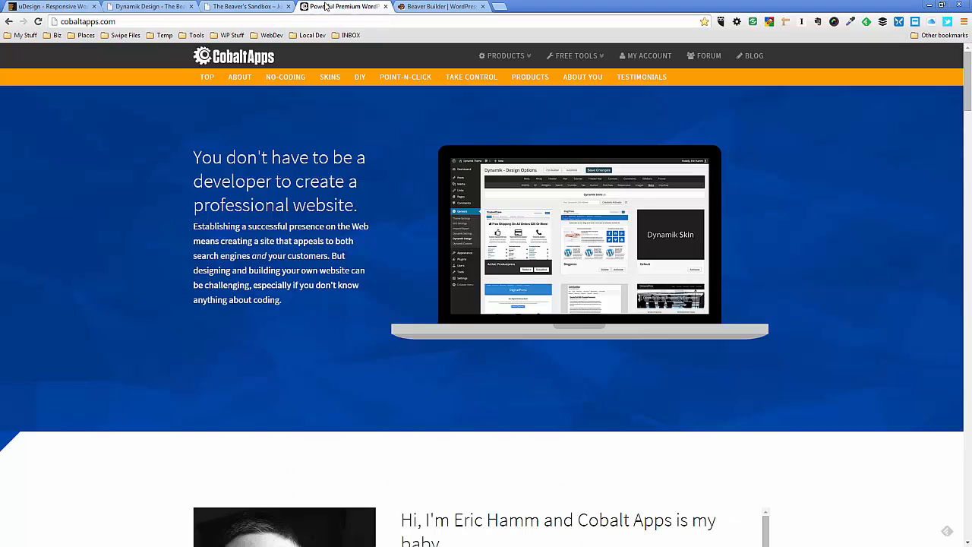
pyautogui.click(386, 7)
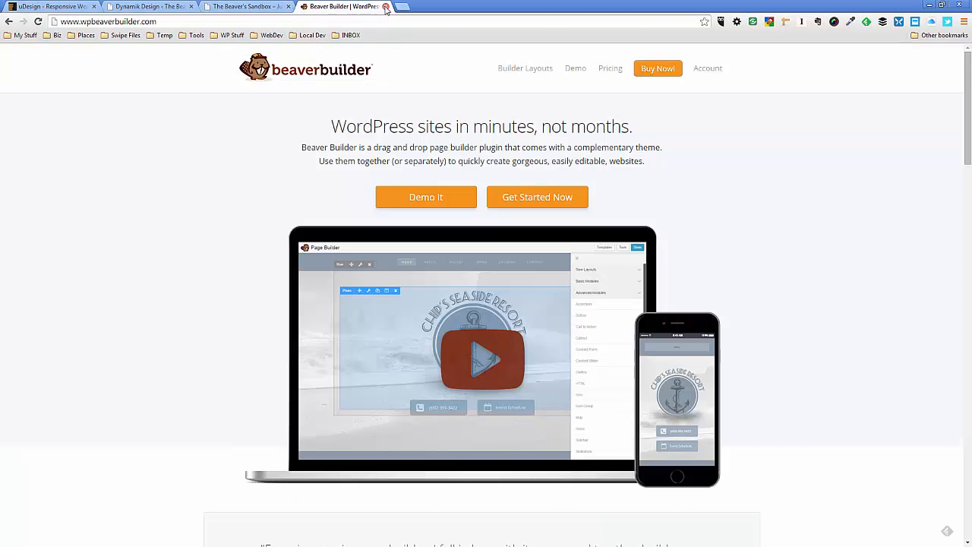
pyautogui.click(386, 7)
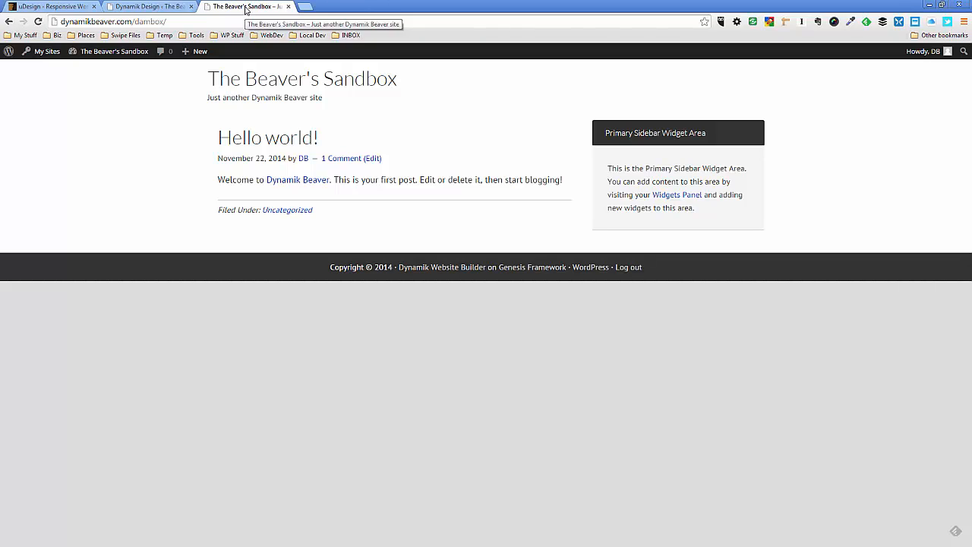
# Compare the Header options in Dynamik Design with the logo header of the uDesign demo
pyautogui.click(164, 7)
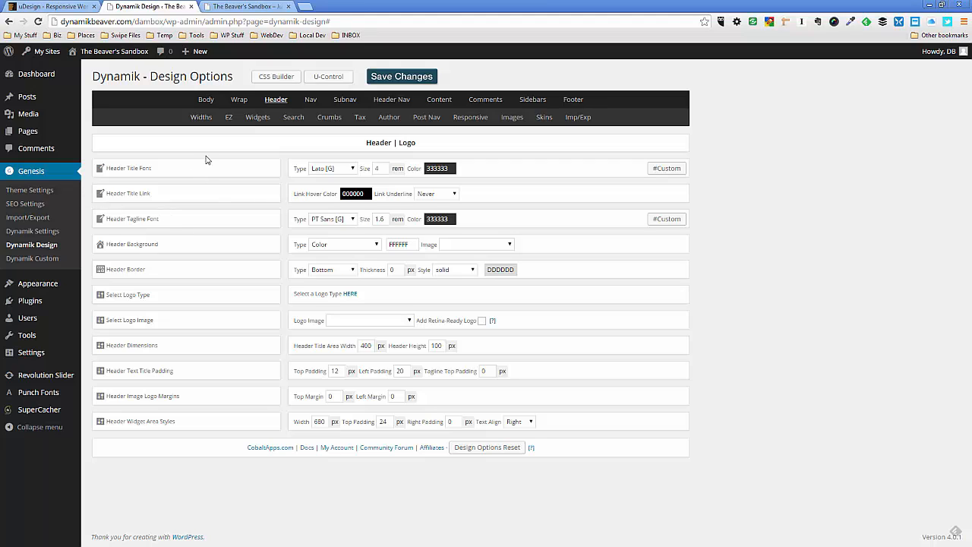
pyautogui.click(72, 9)
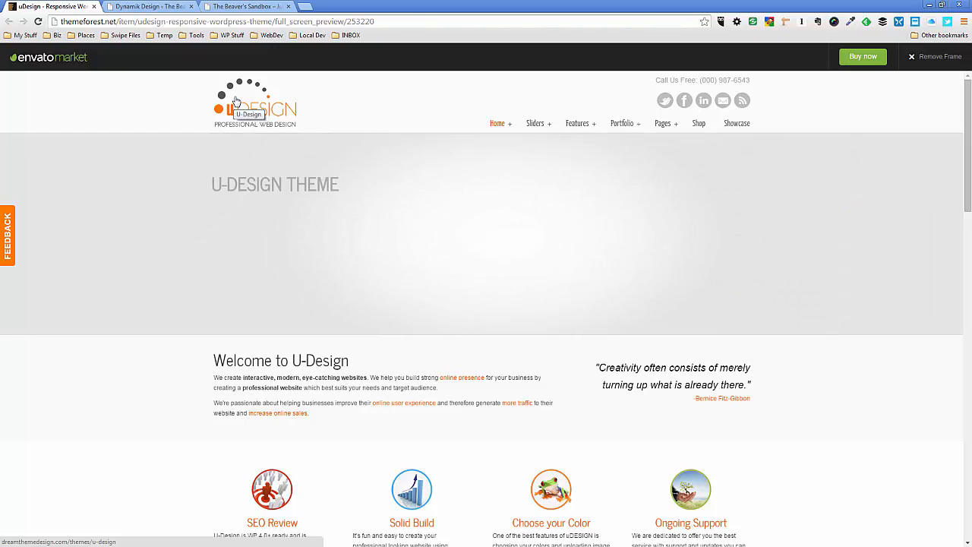
pyautogui.click(165, 7)
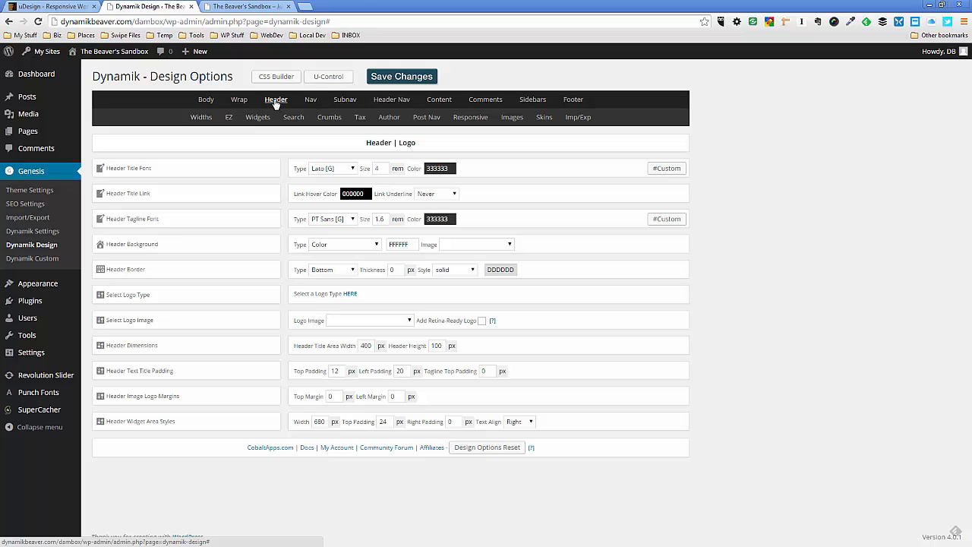
# Follow the logo type link to the Genesis Theme Settings, review the site title/logo option, and check the title on the sandbox site
pyautogui.click(353, 296)
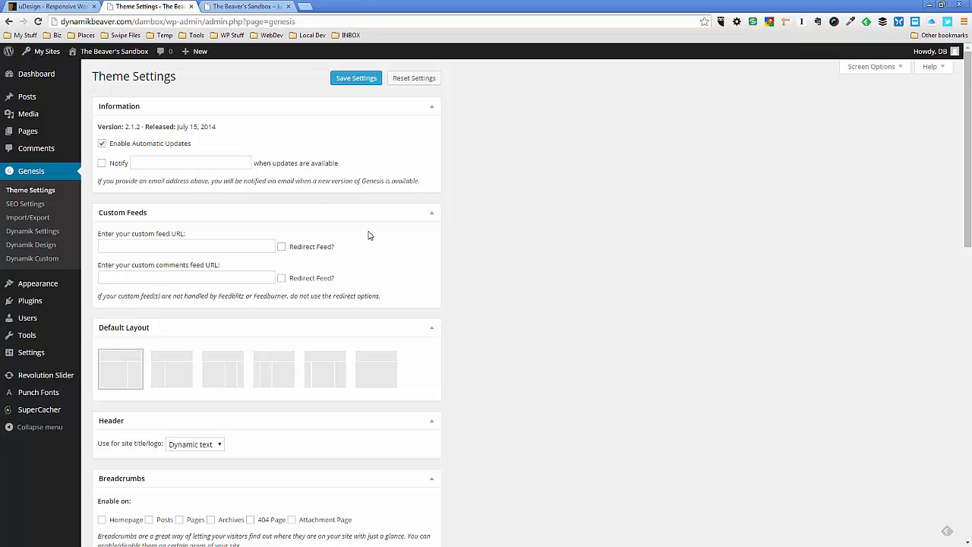
pyautogui.scroll(-3, 370, 235)
pyautogui.scroll(-2, 372, 237)
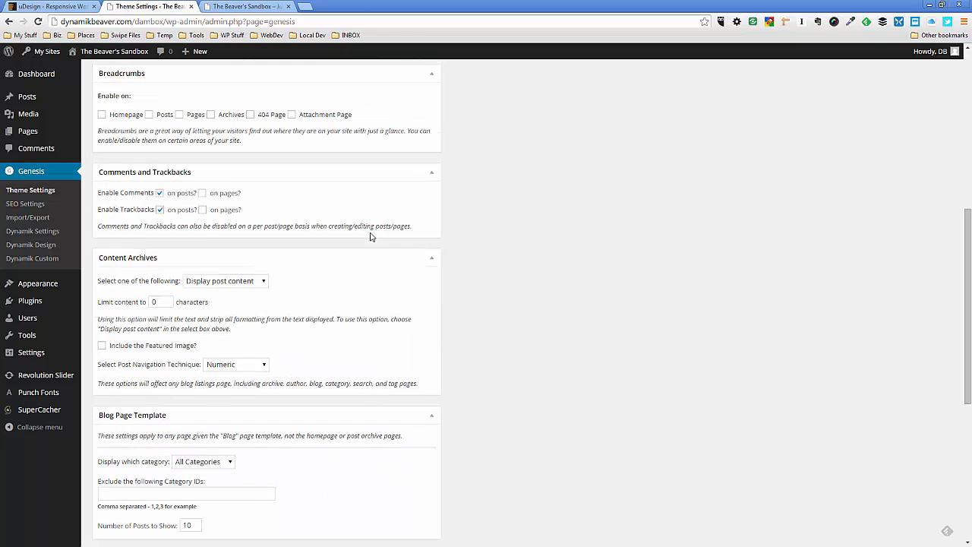
pyautogui.scroll(1, 362, 241)
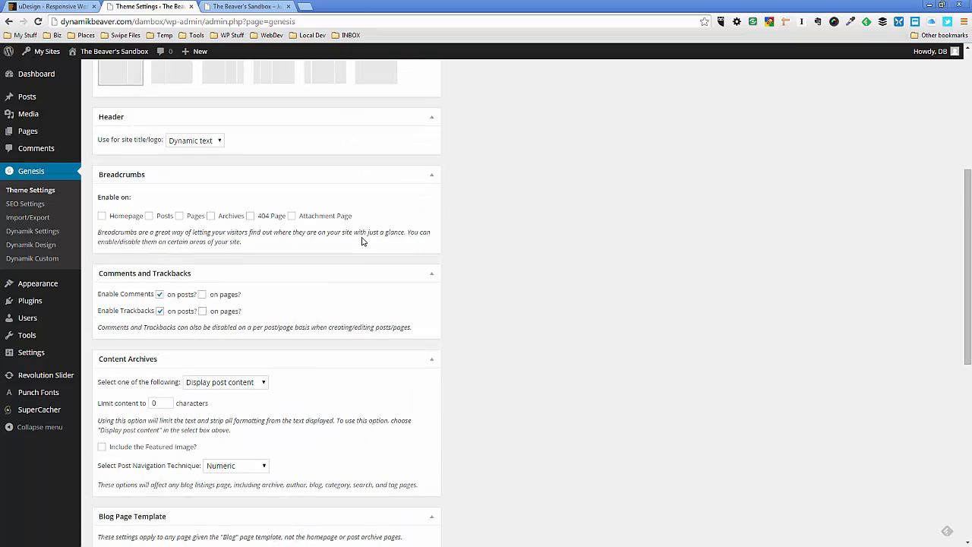
pyautogui.scroll(1, 362, 242)
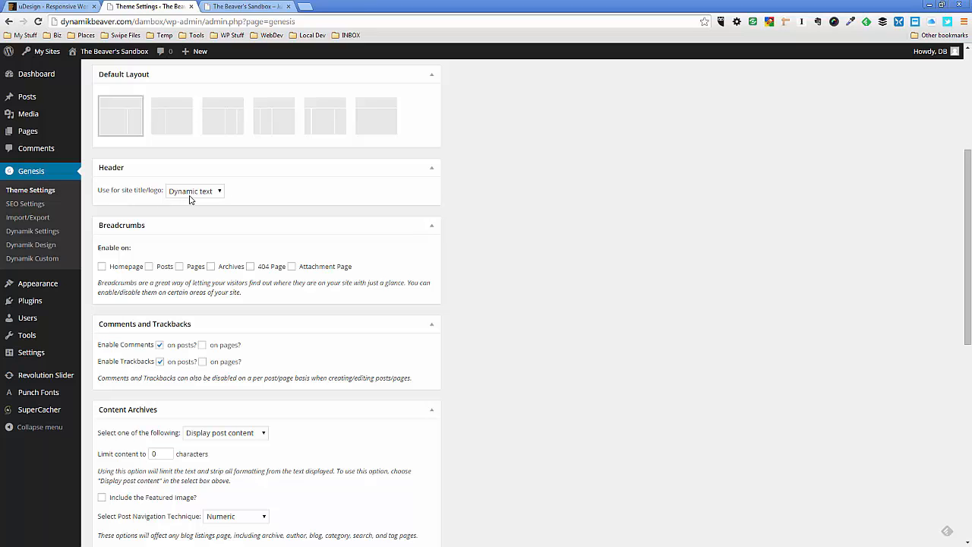
pyautogui.click(250, 8)
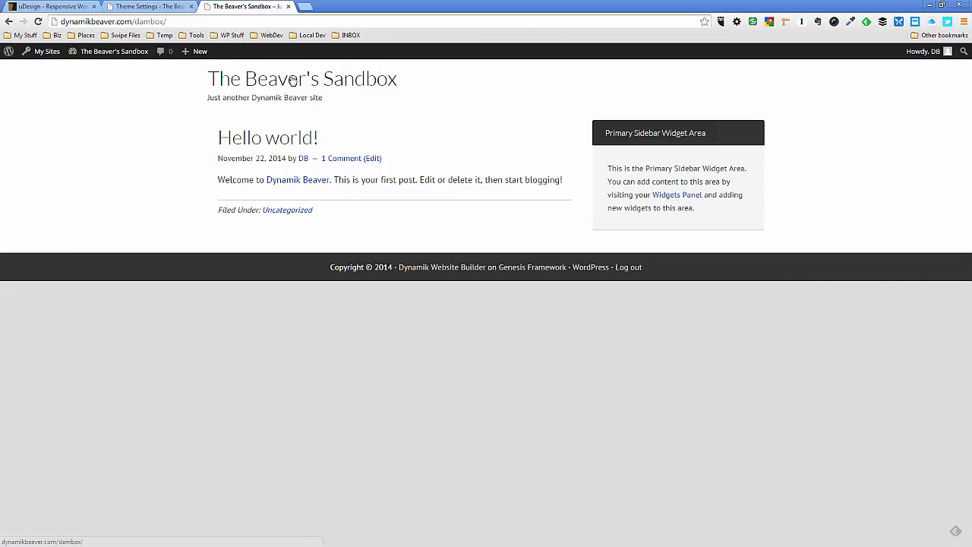
# Set the site title/logo option in the Genesis Theme Settings to Image logo and save the settings
pyautogui.click(169, 10)
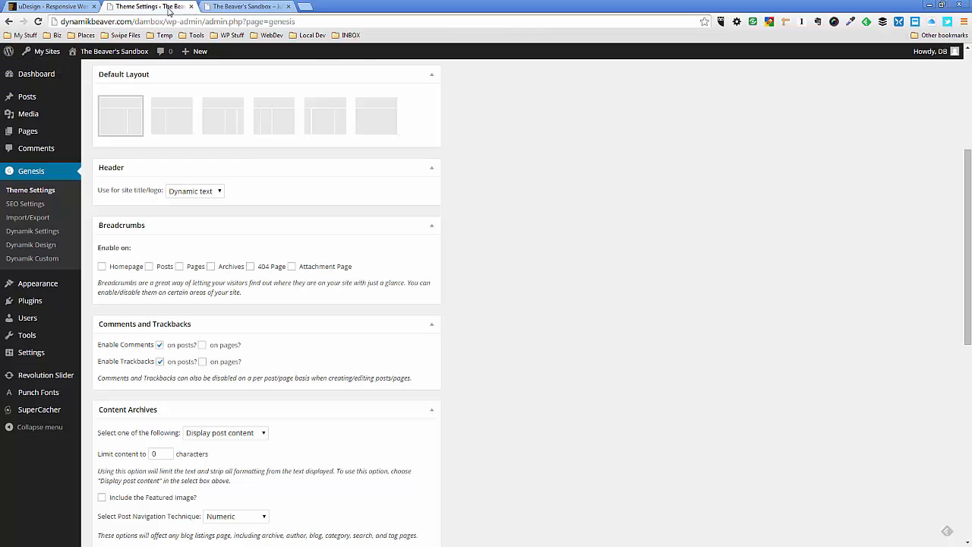
pyautogui.click(220, 193)
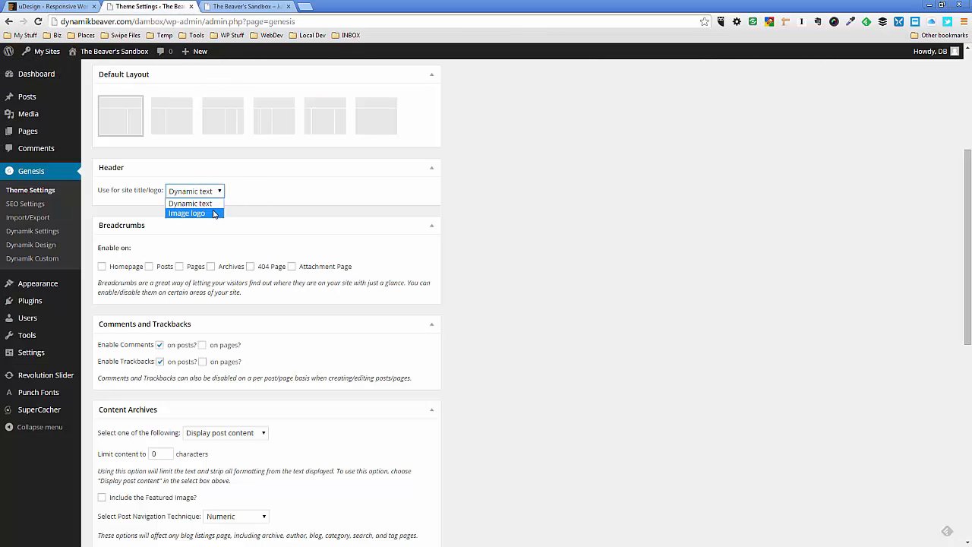
pyautogui.click(214, 214)
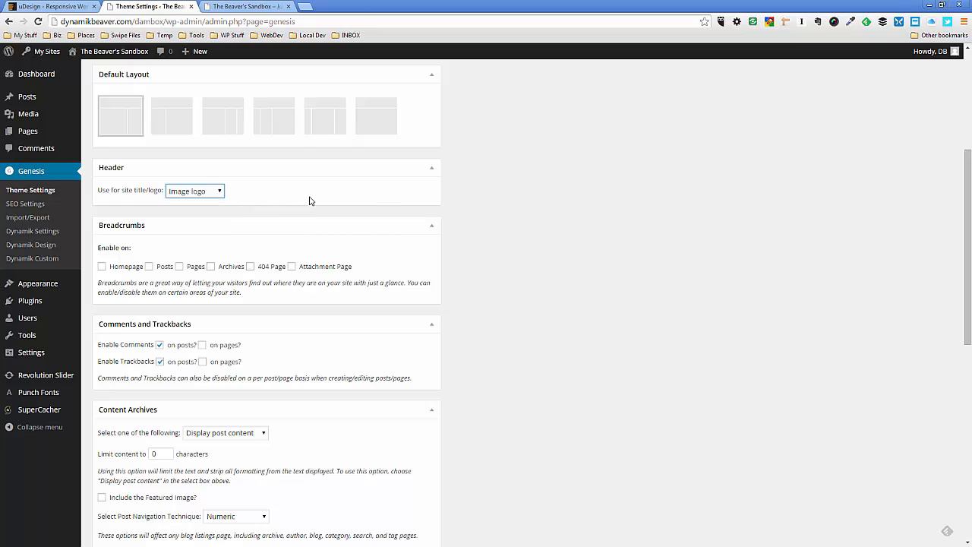
pyautogui.scroll(4, 311, 196)
pyautogui.click(356, 79)
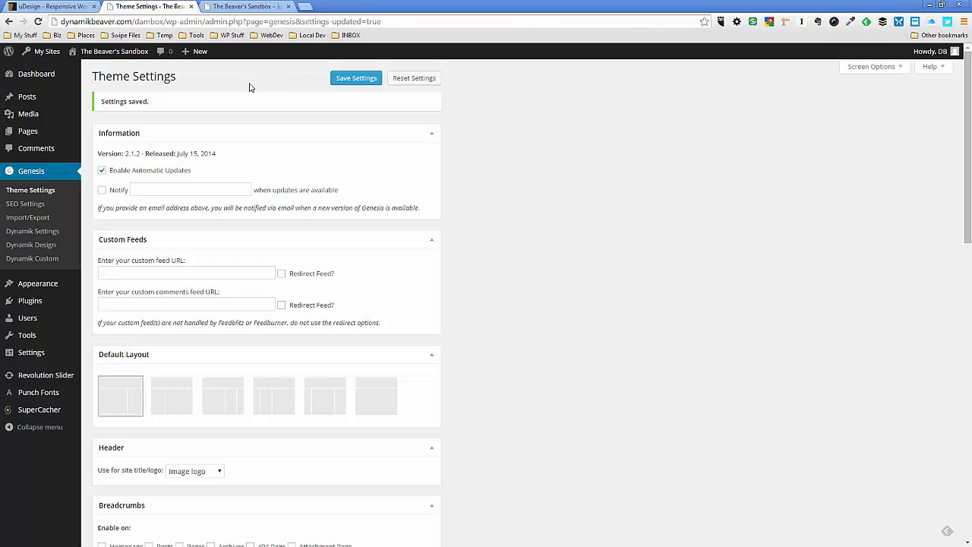
# Open Dynamik Design and review the header options and the image uploader with its file chooser, without uploading anything
pyautogui.click(29, 246)
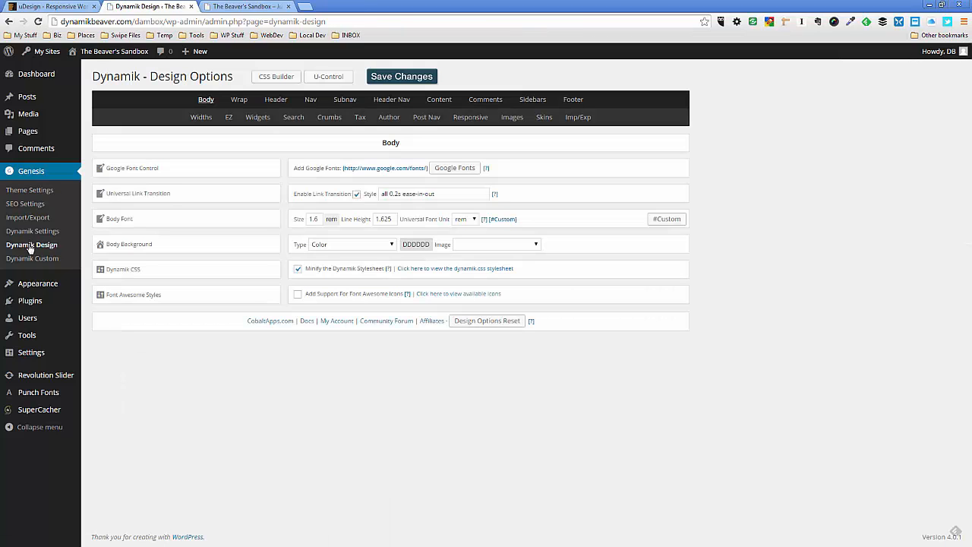
pyautogui.click(275, 101)
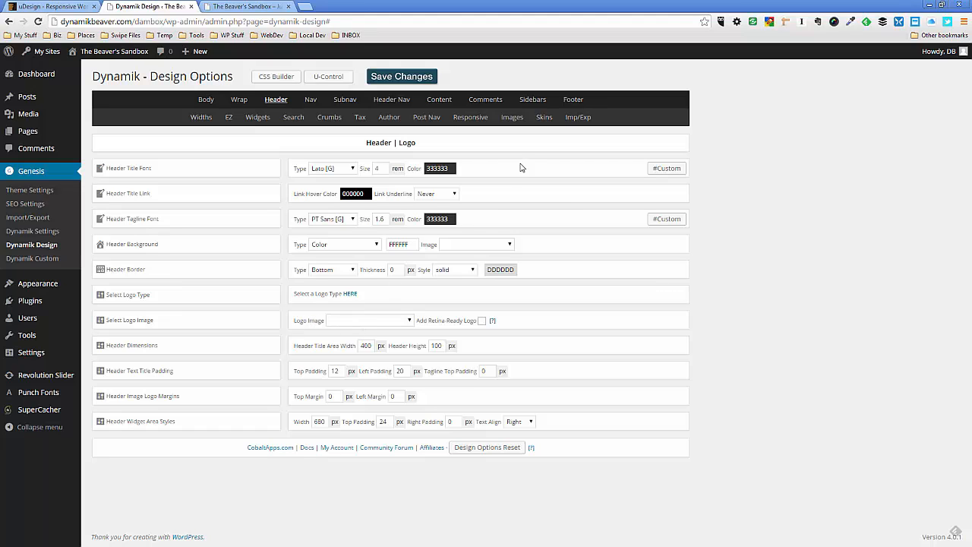
pyautogui.click(512, 119)
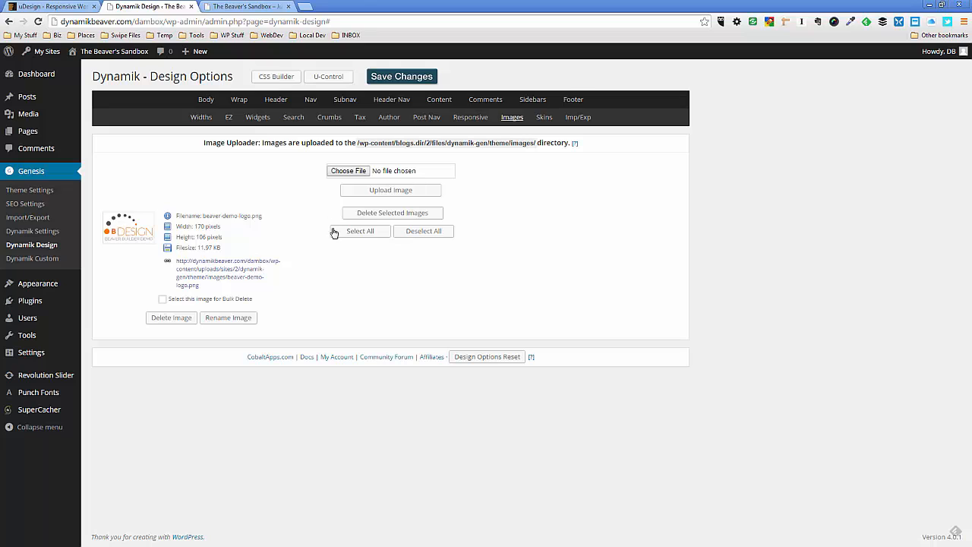
pyautogui.click(349, 171)
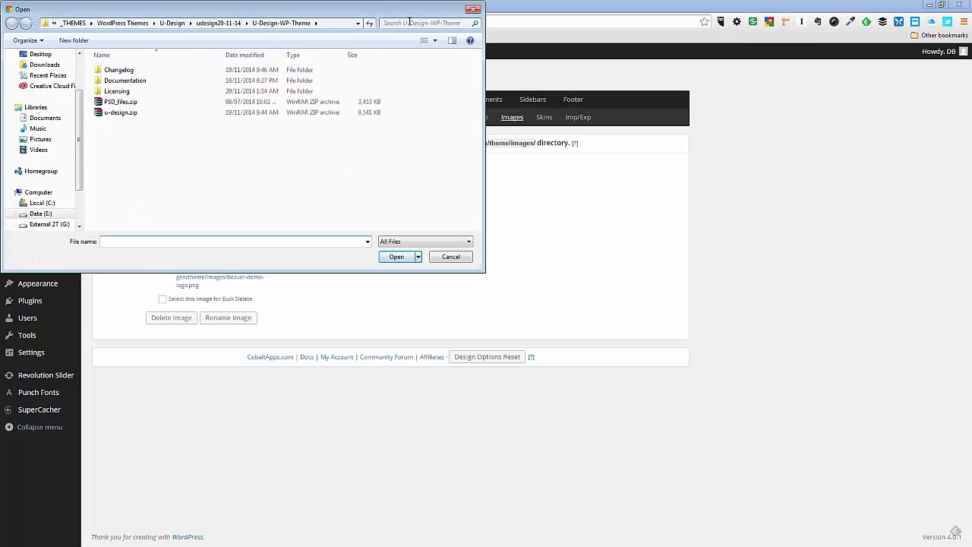
pyautogui.click(455, 260)
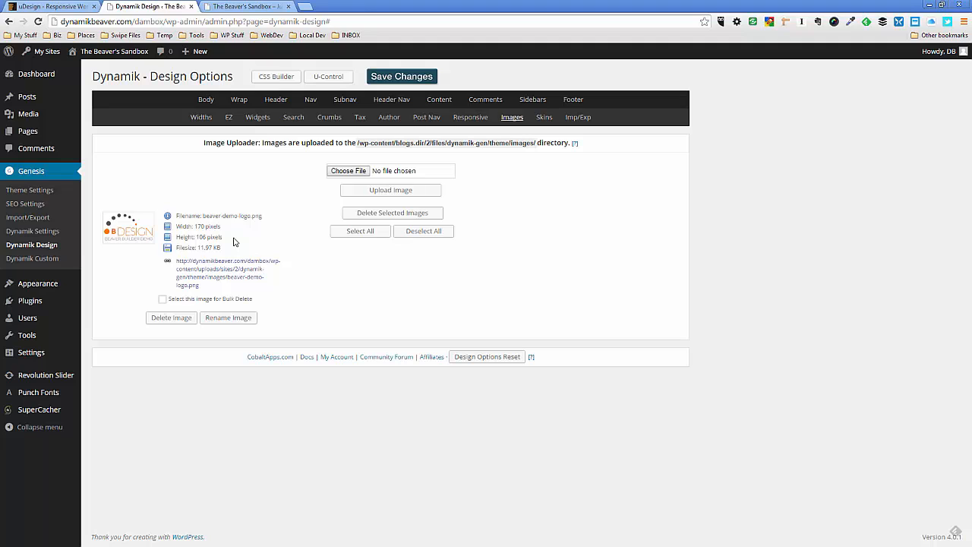
# Choose beaver-demo-logo.png as the header's logo image, save the design options, and reload the sandbox homepage
pyautogui.click(277, 101)
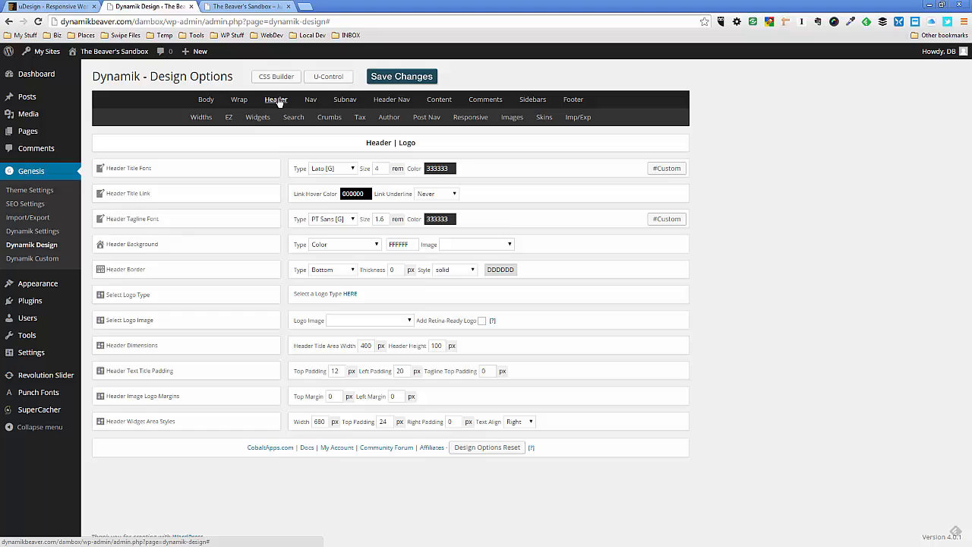
pyautogui.click(387, 321)
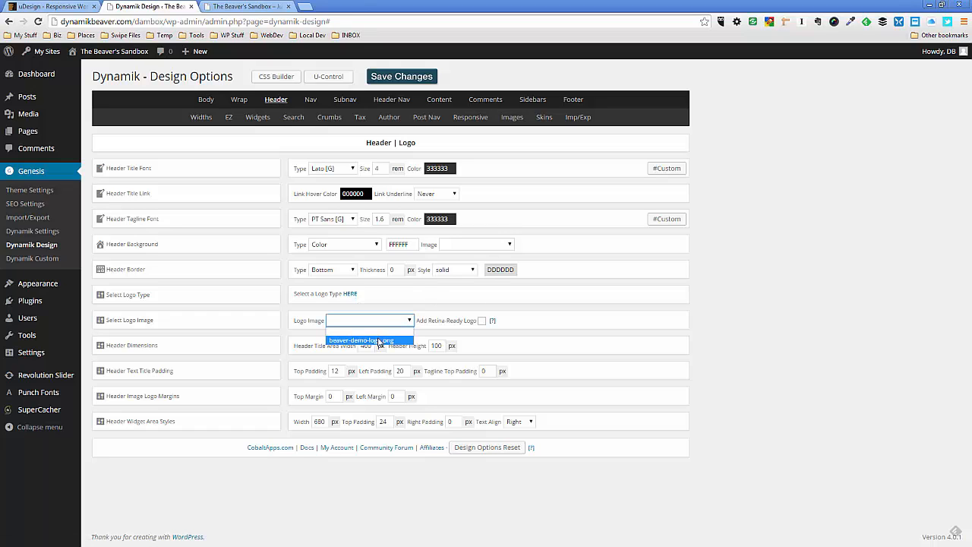
pyautogui.click(379, 341)
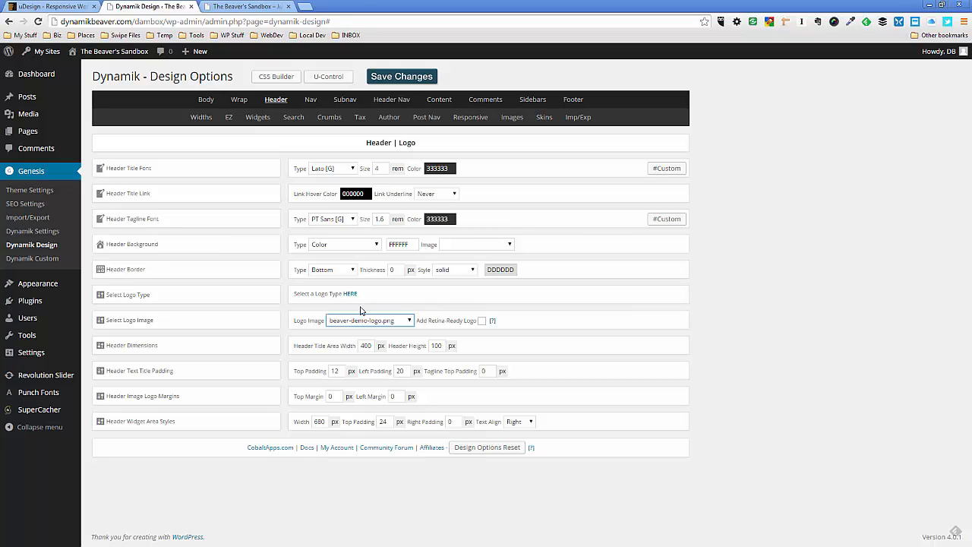
pyautogui.click(396, 76)
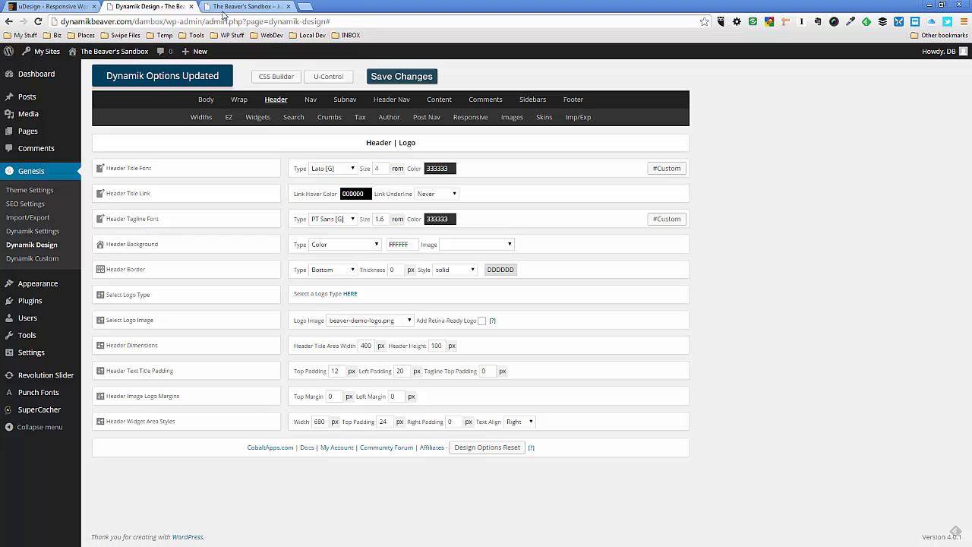
pyautogui.click(242, 8)
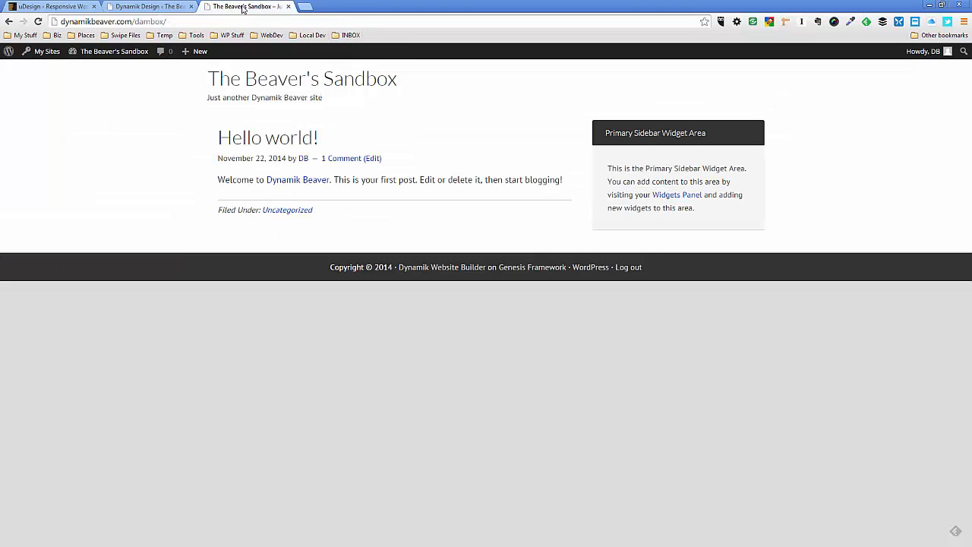
pyautogui.click(330, 74)
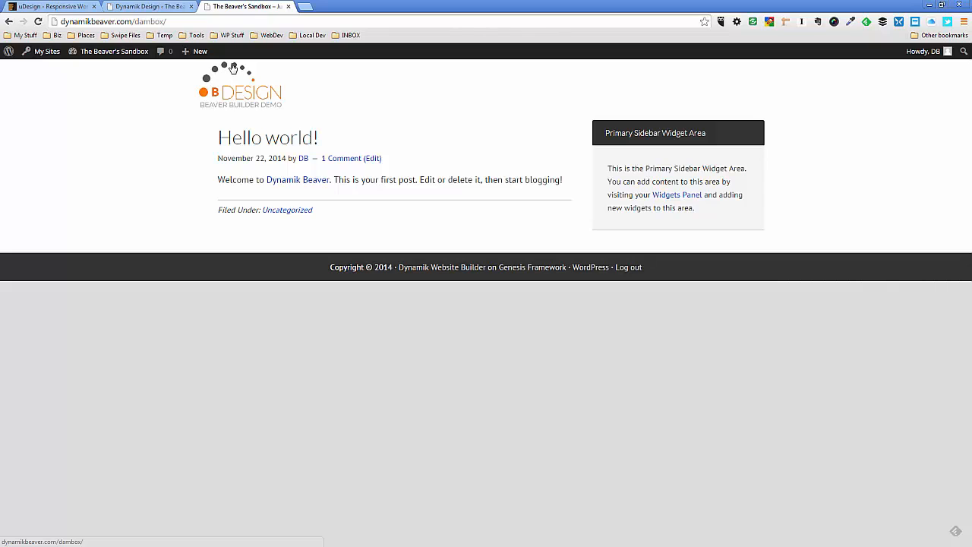
# Set the header image logo's top margin to 10 px, save the changes, and refresh the sandbox homepage
pyautogui.click(167, 8)
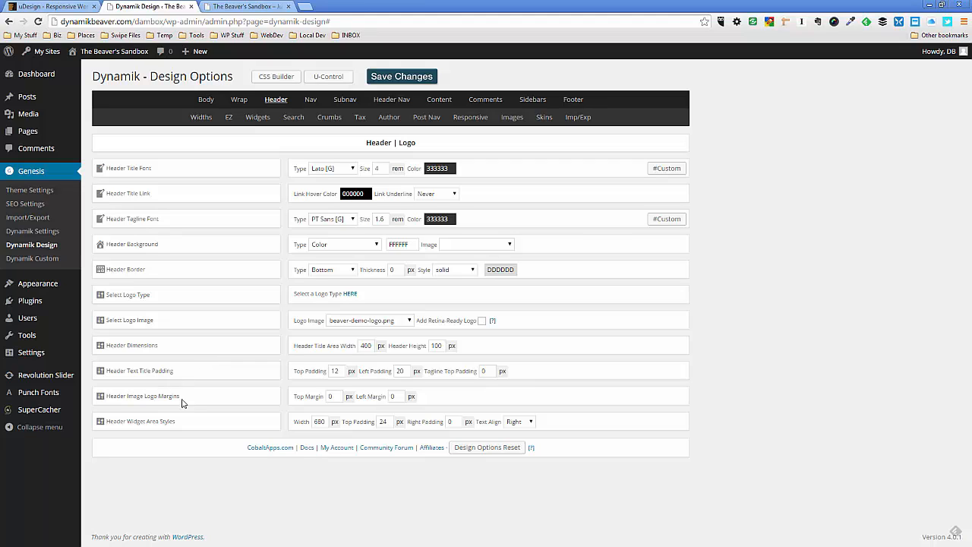
pyautogui.click(329, 397)
pyautogui.click(410, 77)
pyautogui.click(261, 9)
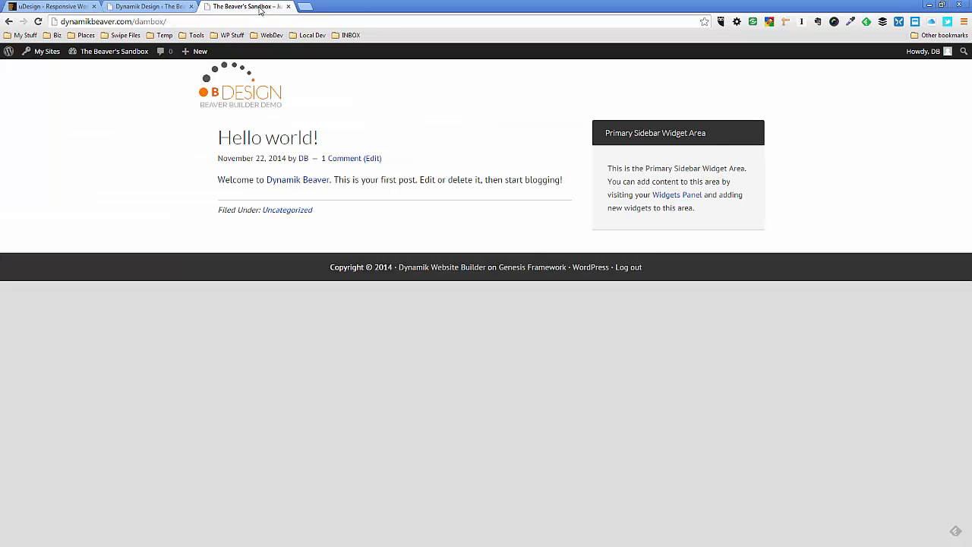
pyautogui.press('F5')
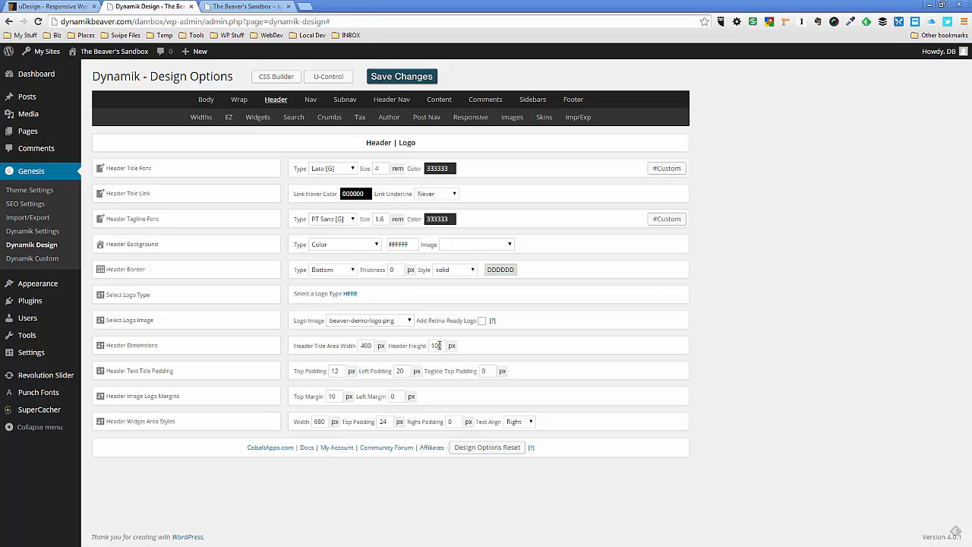
# Set the header height to 121 px, save the changes, and refresh the sandbox homepage
pyautogui.click(438, 345)
pyautogui.click(470, 347)
pyautogui.click(408, 79)
pyautogui.click(270, 9)
pyautogui.press('F5')
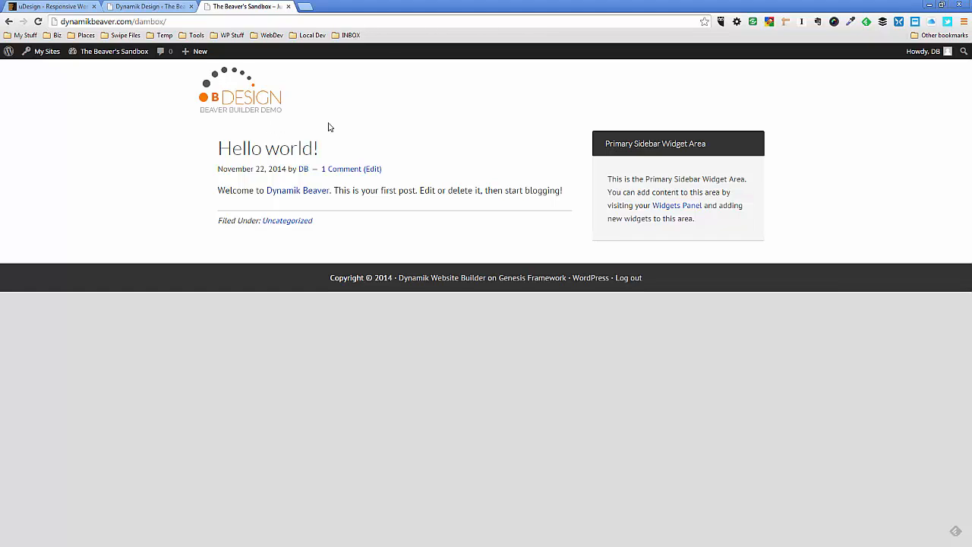
# Check the uDesign demo's header, and move the inactive Text widget into the Header Right widget area
pyautogui.click(70, 7)
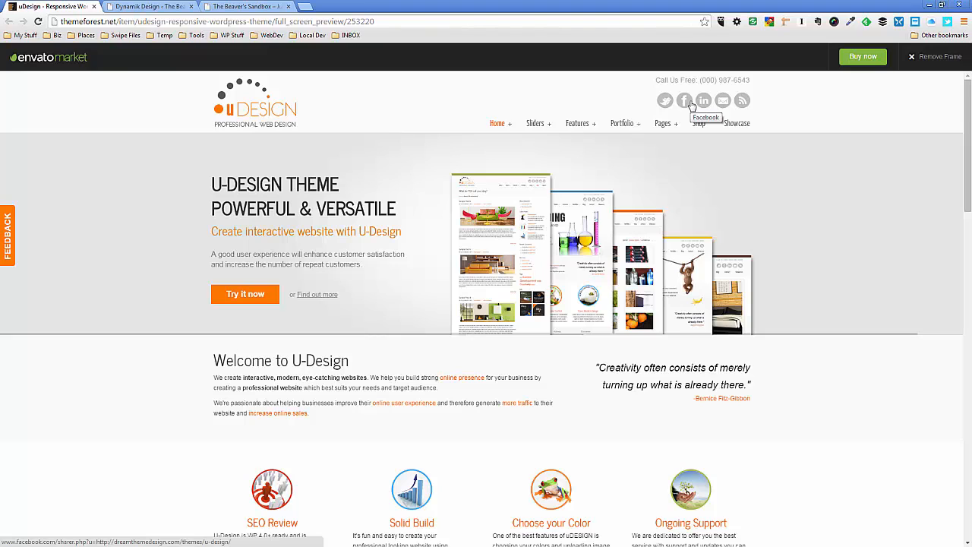
pyautogui.click(152, 6)
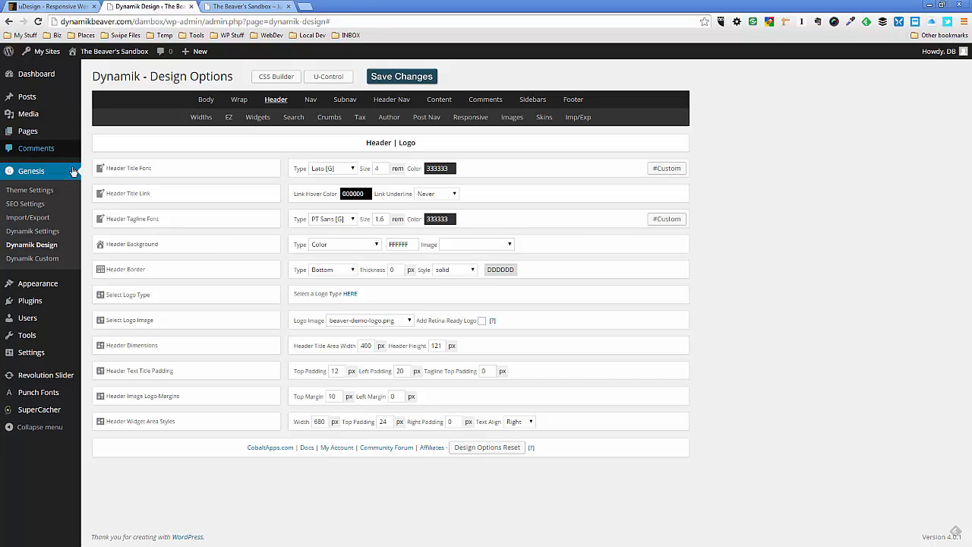
pyautogui.moveTo(40, 289)
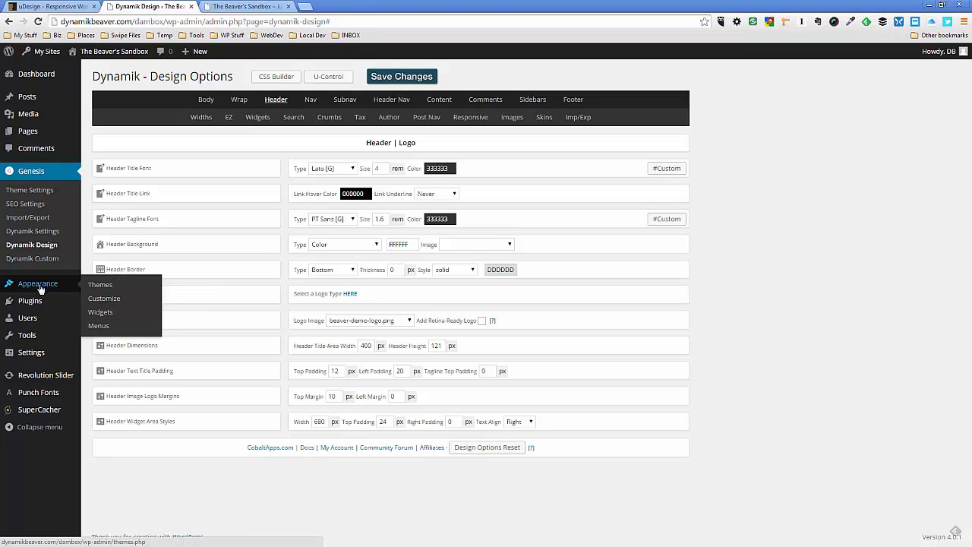
pyautogui.click(104, 312)
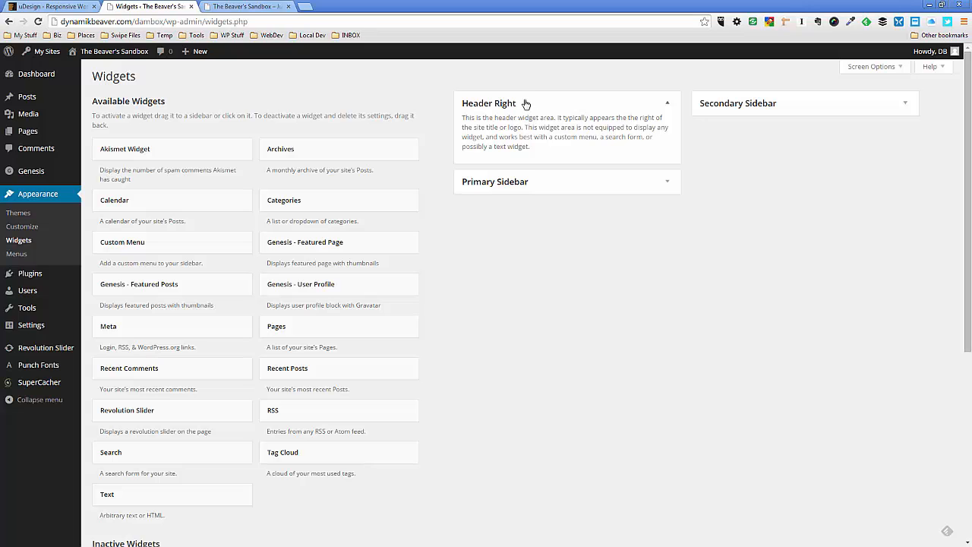
pyautogui.scroll(-2, 199, 349)
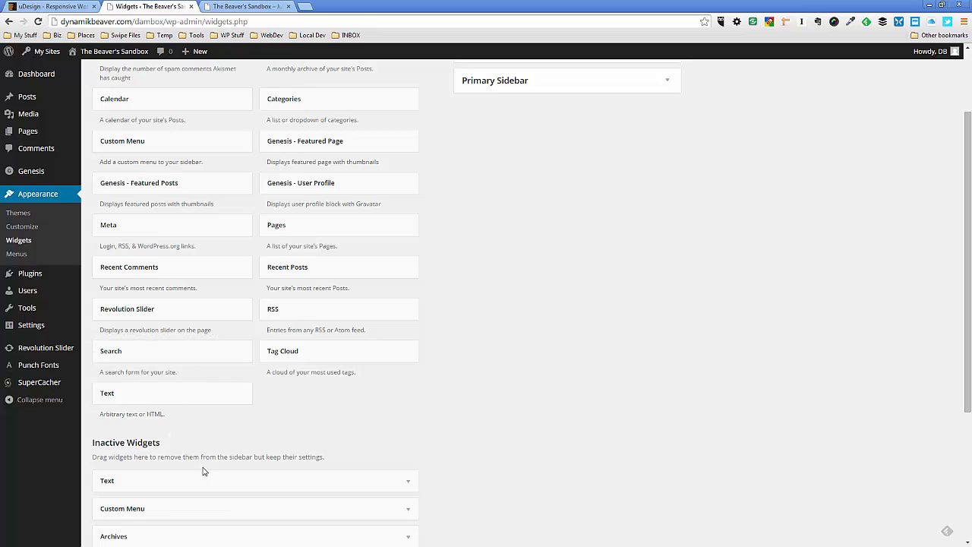
pyautogui.moveTo(211, 479); pyautogui.dragTo(530, 156)
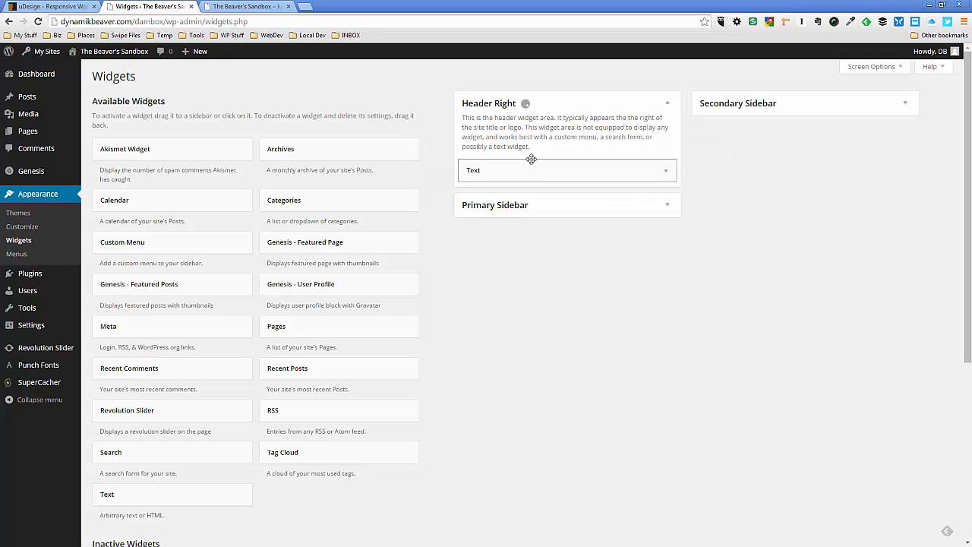
# Review the HTML inside the Header Right text widget and check how it displays on the refreshed sandbox homepage
pyautogui.click(666, 171)
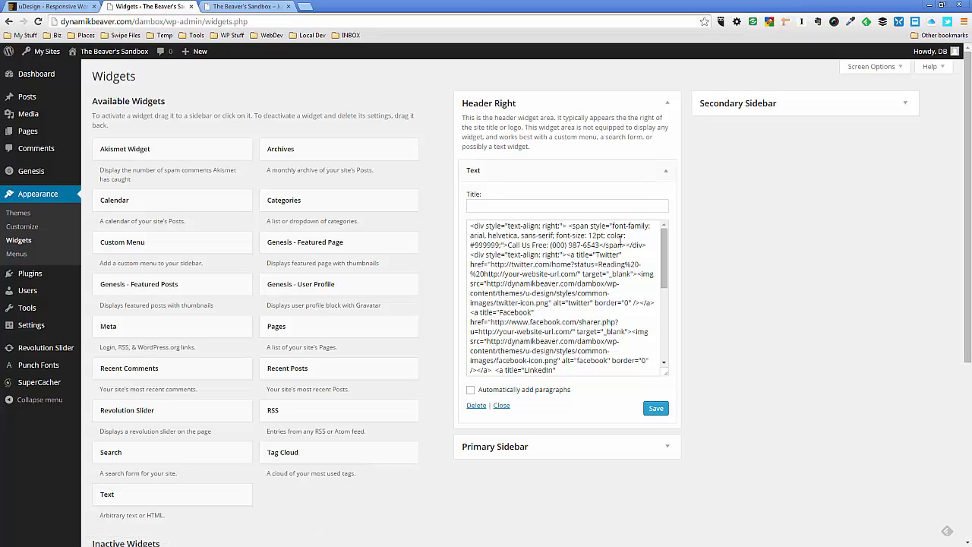
pyautogui.click(666, 173)
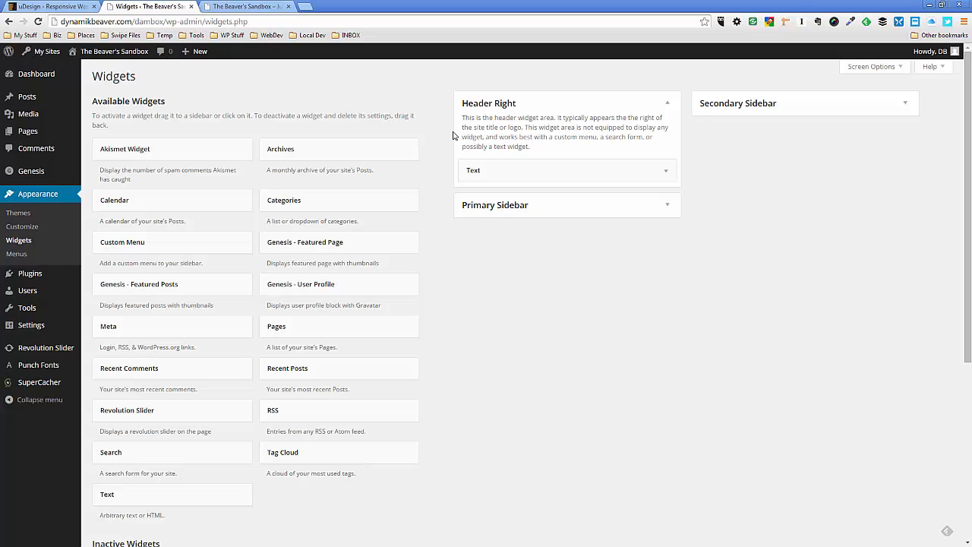
pyautogui.click(241, 6)
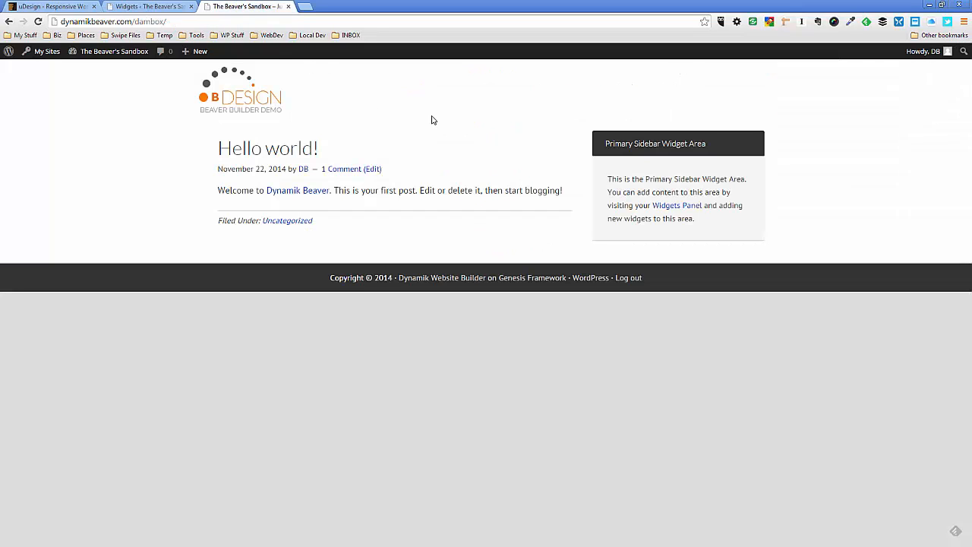
pyautogui.press('F5')
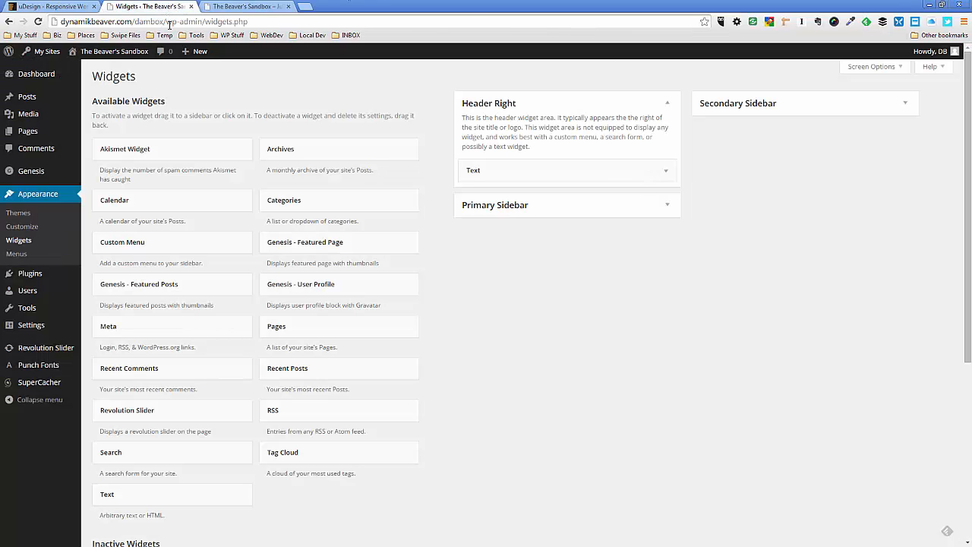
# In Dynamik Design's header options, set the header widget area's top padding to 10 px and right padding to 20 px, and save
pyautogui.click(167, 9)
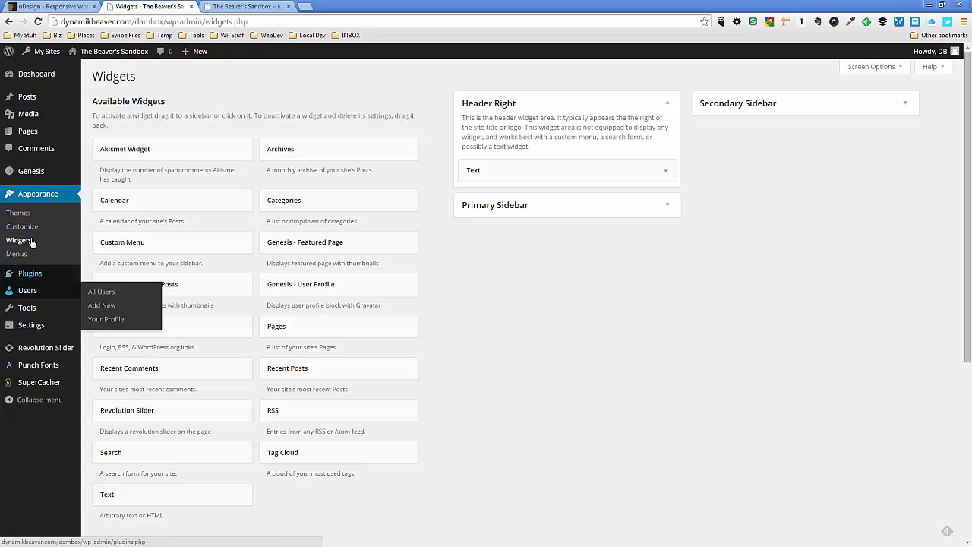
pyautogui.moveTo(30, 176)
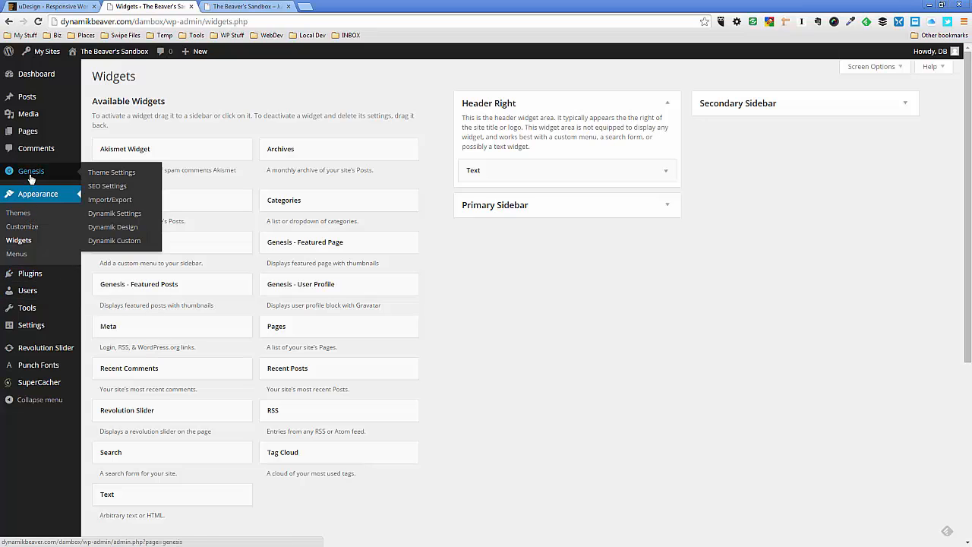
pyautogui.click(104, 228)
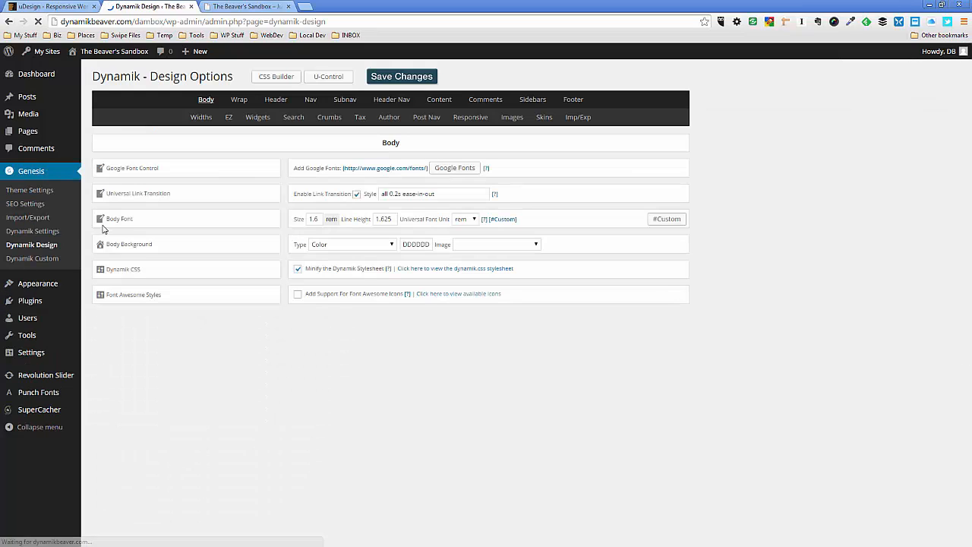
pyautogui.click(275, 104)
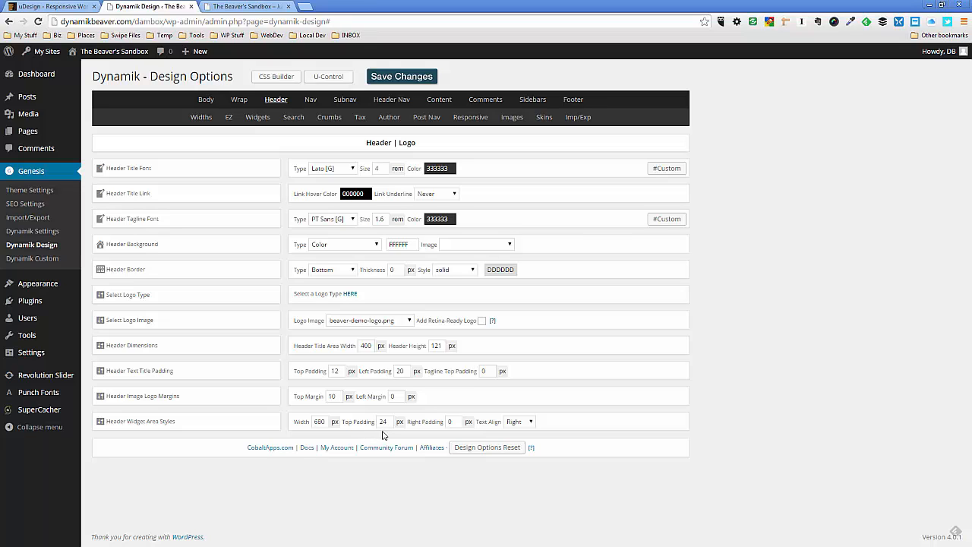
pyautogui.moveTo(386, 422); pyautogui.dragTo(380, 423)
pyautogui.click(451, 423)
pyautogui.click(408, 79)
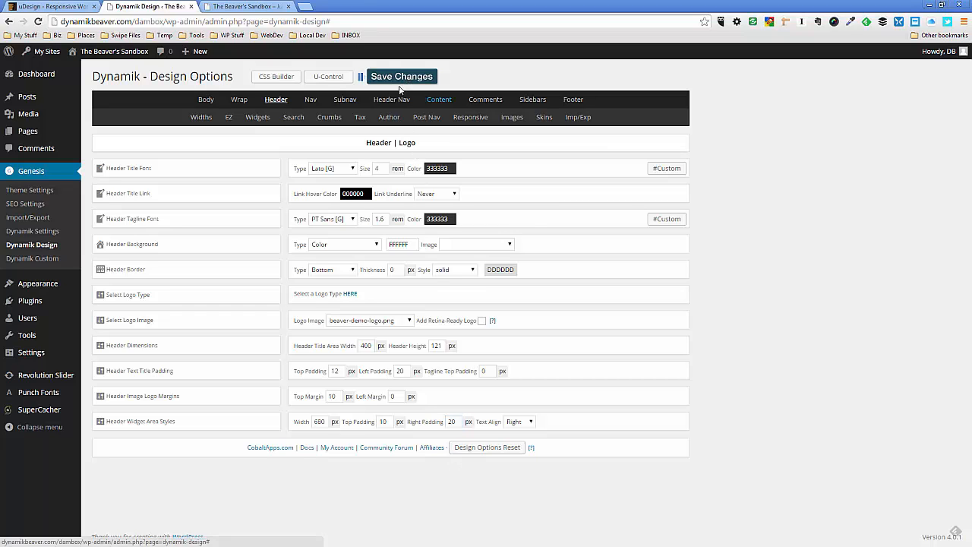
# Refresh the sandbox homepage and compare its header with the uDesign demo's, removing the Envato frame around the demo
pyautogui.click(257, 7)
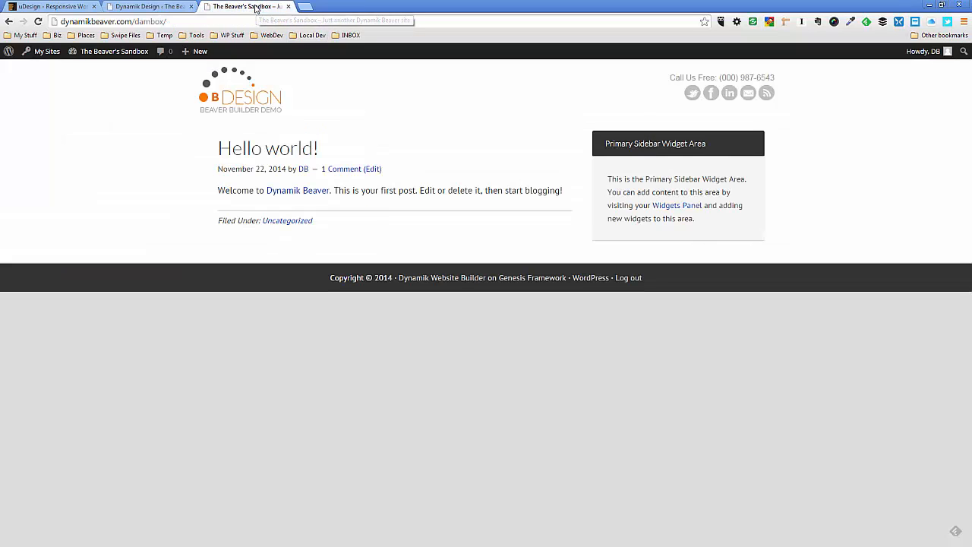
pyautogui.click(322, 103)
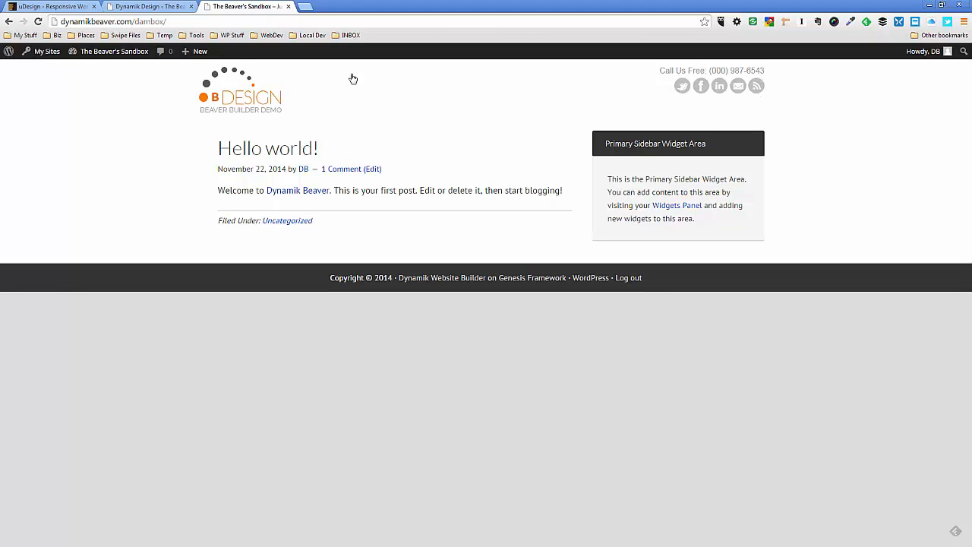
pyautogui.click(55, 9)
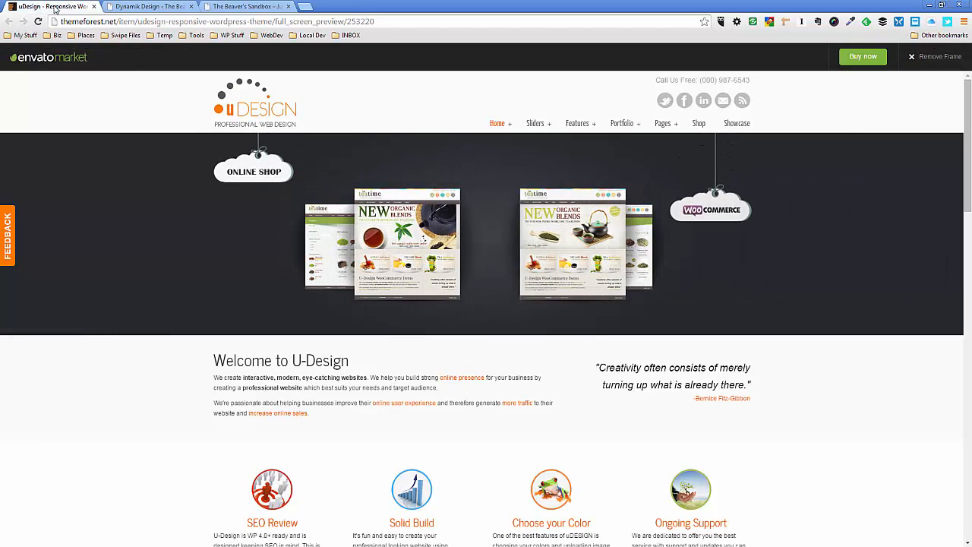
pyautogui.click(914, 60)
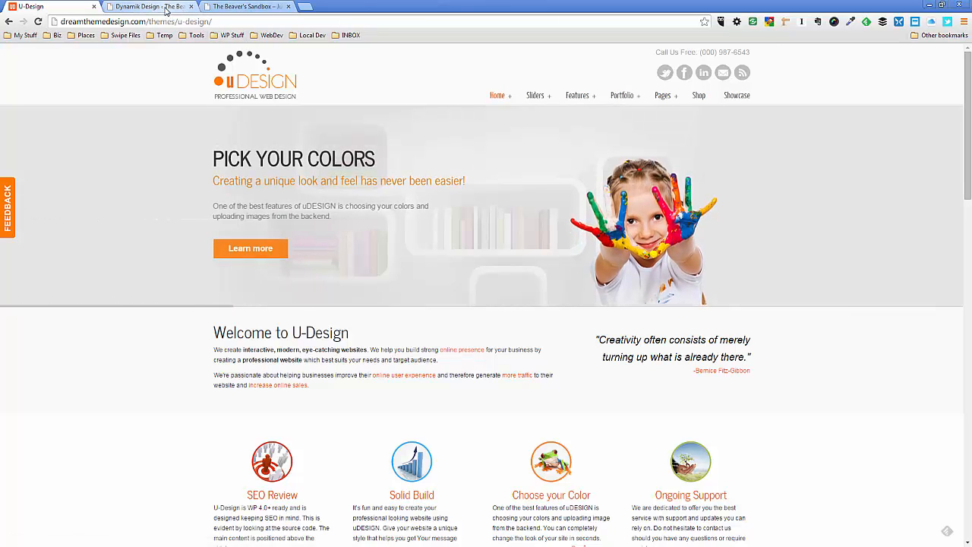
pyautogui.click(230, 6)
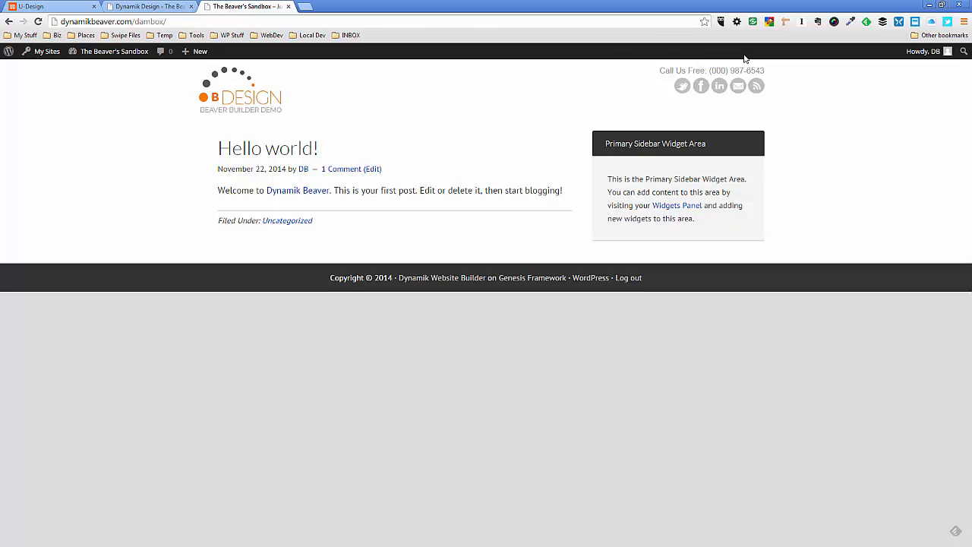
pyautogui.click(70, 8)
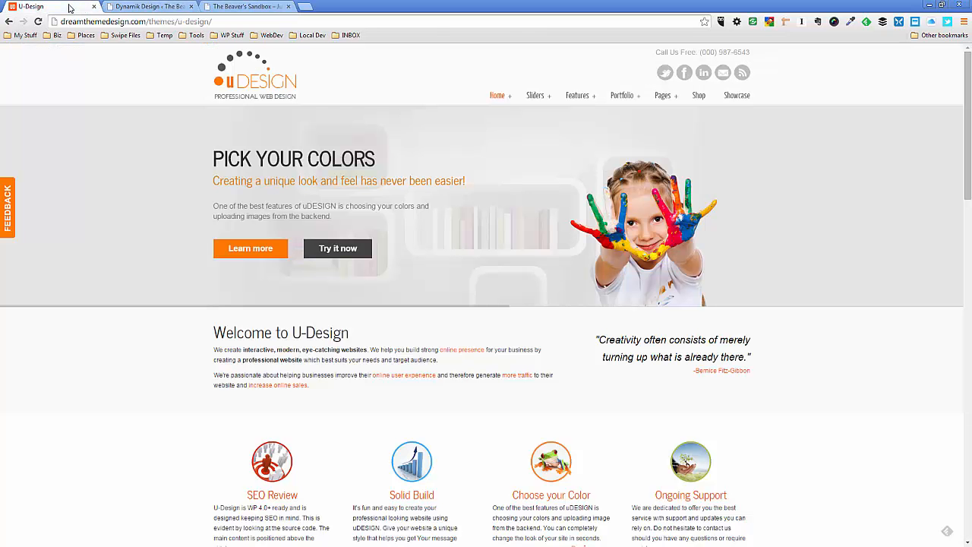
pyautogui.click(233, 7)
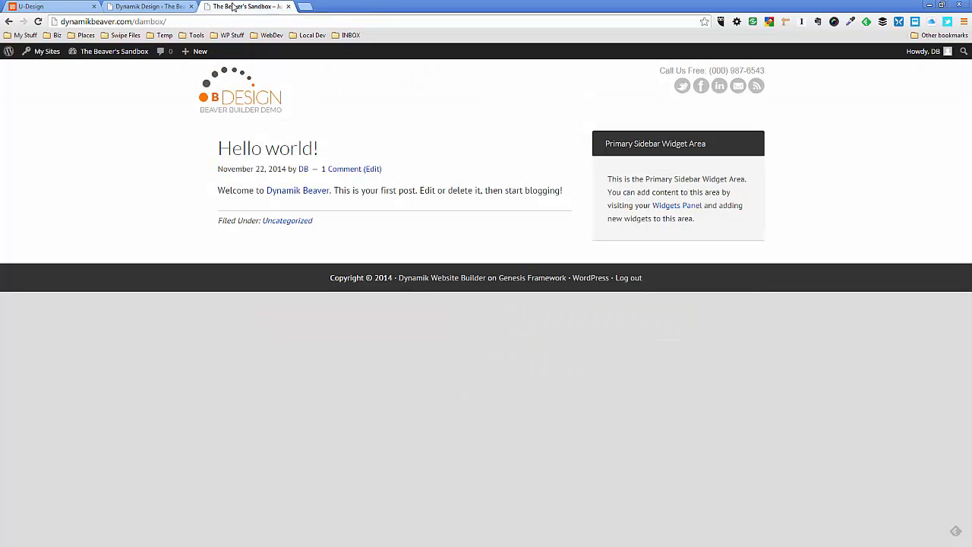
pyautogui.click(162, 7)
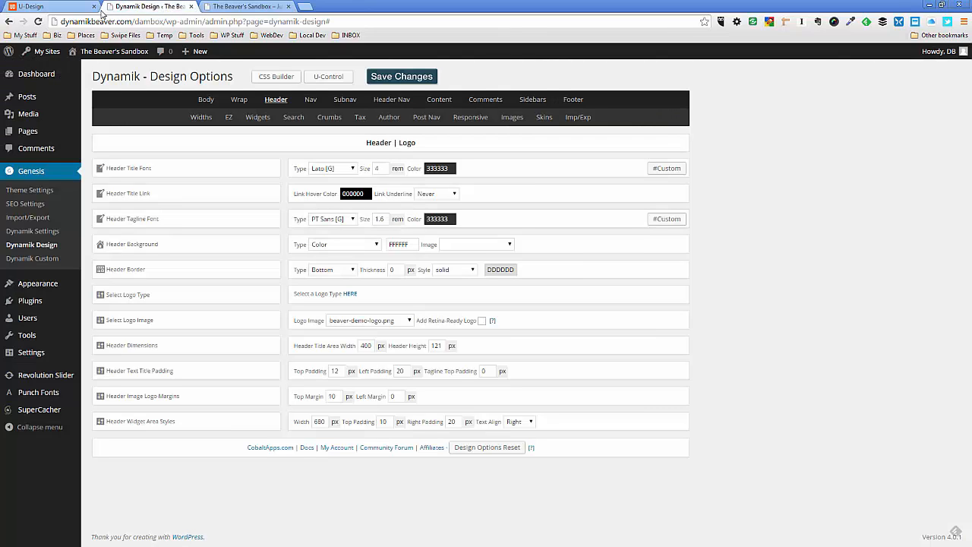
pyautogui.click(82, 7)
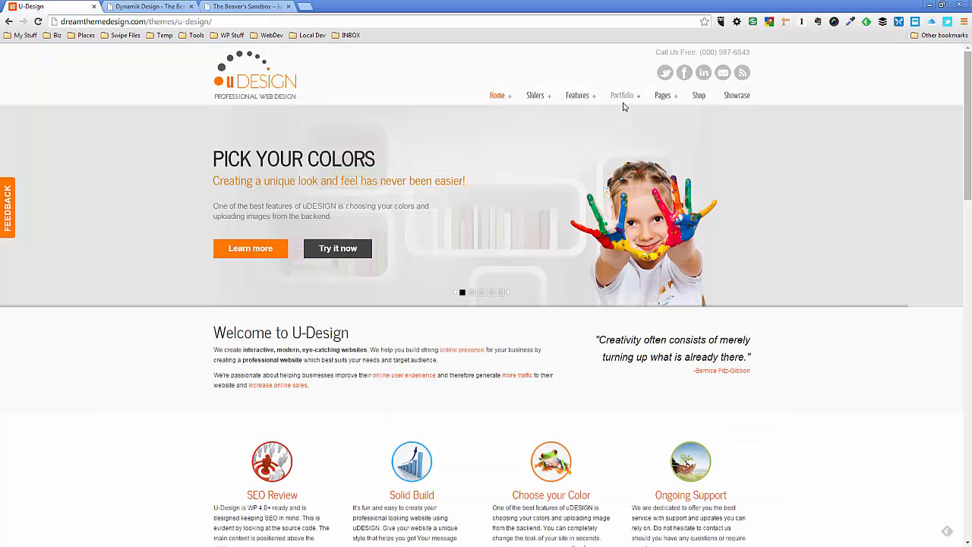
# Review the items of main-menu in the WordPress menu editor, including the settings of the Sliders item
pyautogui.click(173, 7)
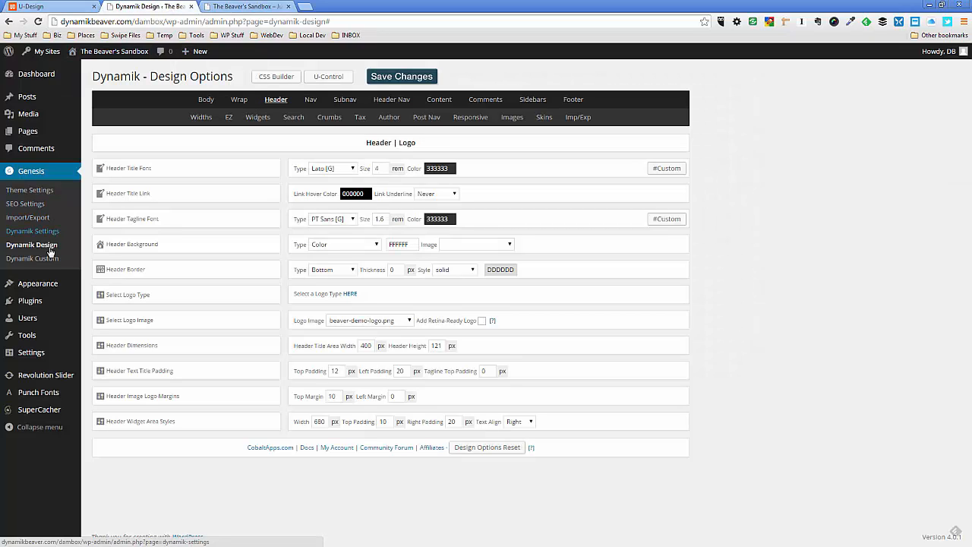
pyautogui.moveTo(39, 289)
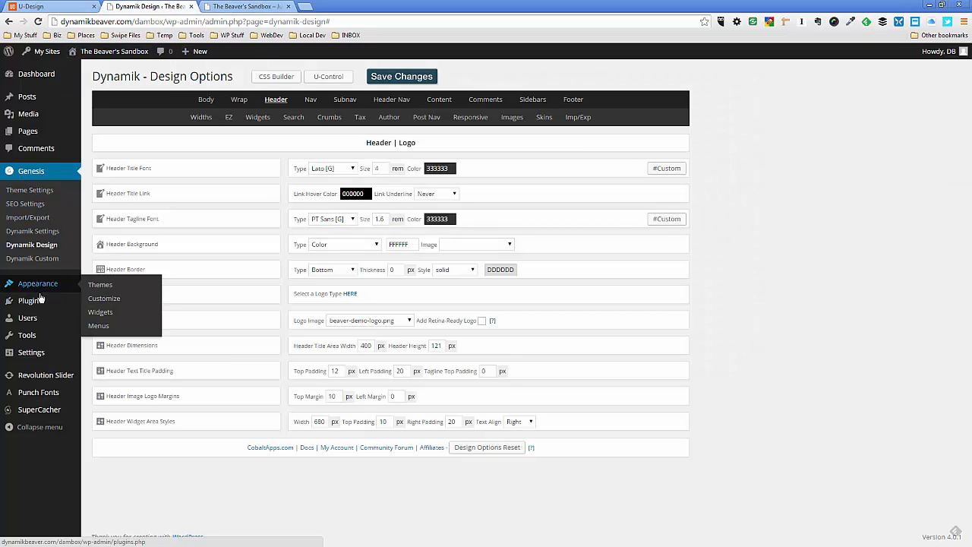
pyautogui.click(99, 311)
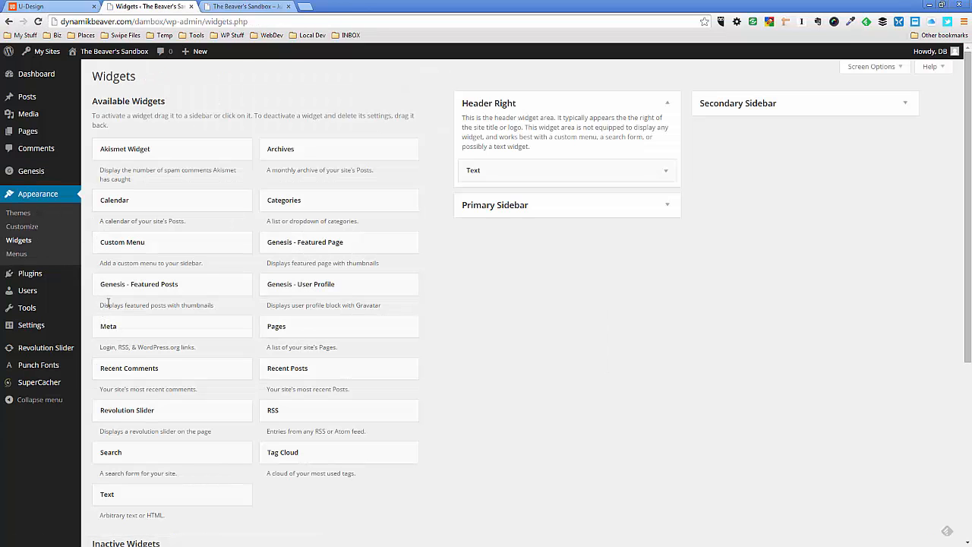
pyautogui.click(19, 256)
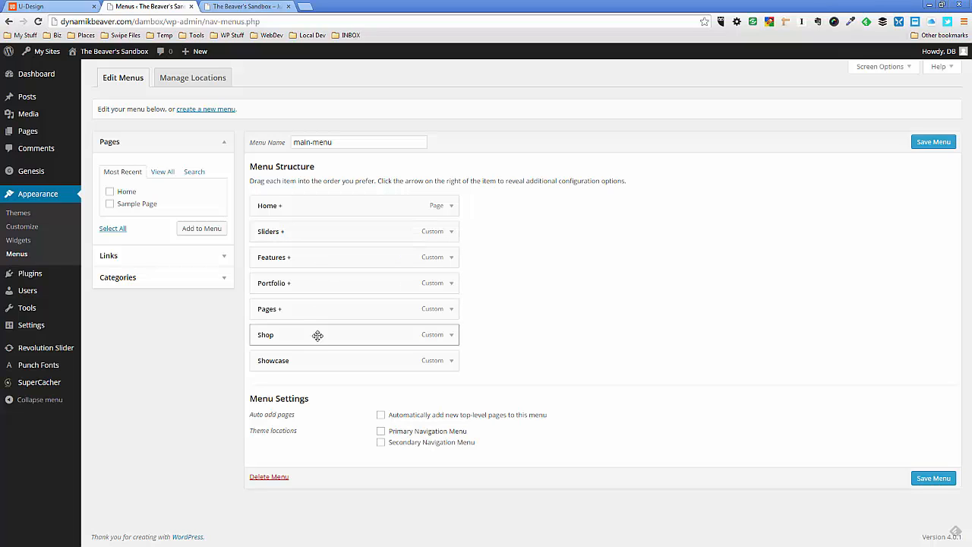
pyautogui.click(450, 233)
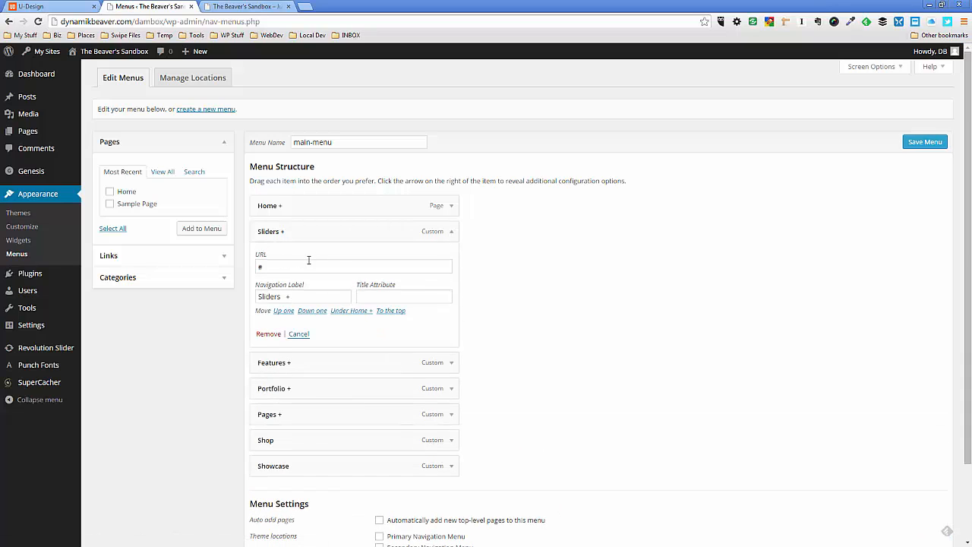
pyautogui.click(451, 232)
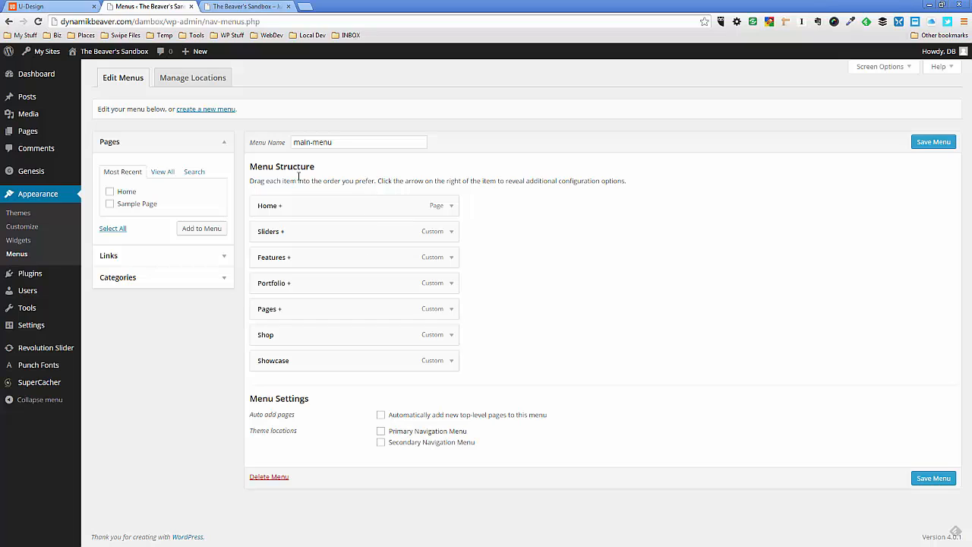
# Add a Custom Menu widget below the Text widget in Header Right, select main-menu for it, and save
pyautogui.click(23, 243)
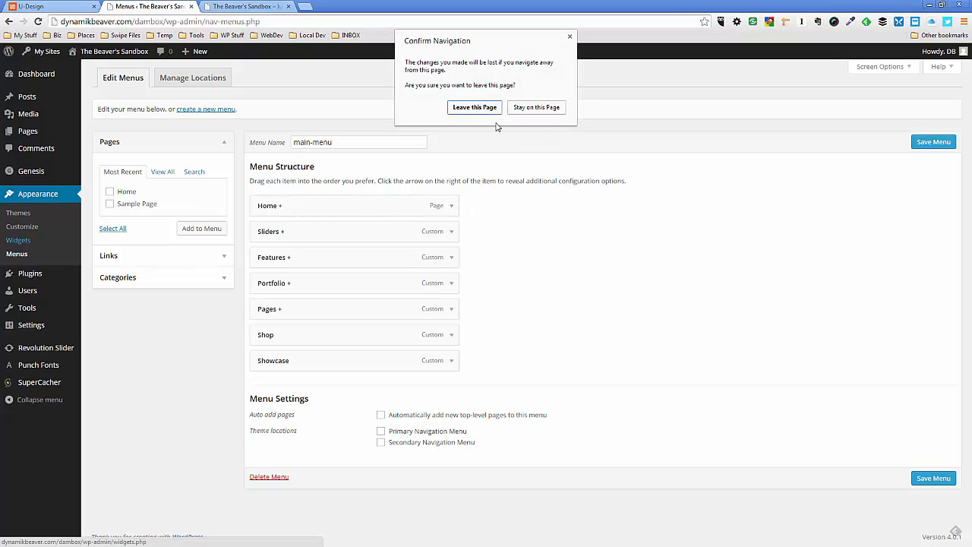
pyautogui.click(475, 108)
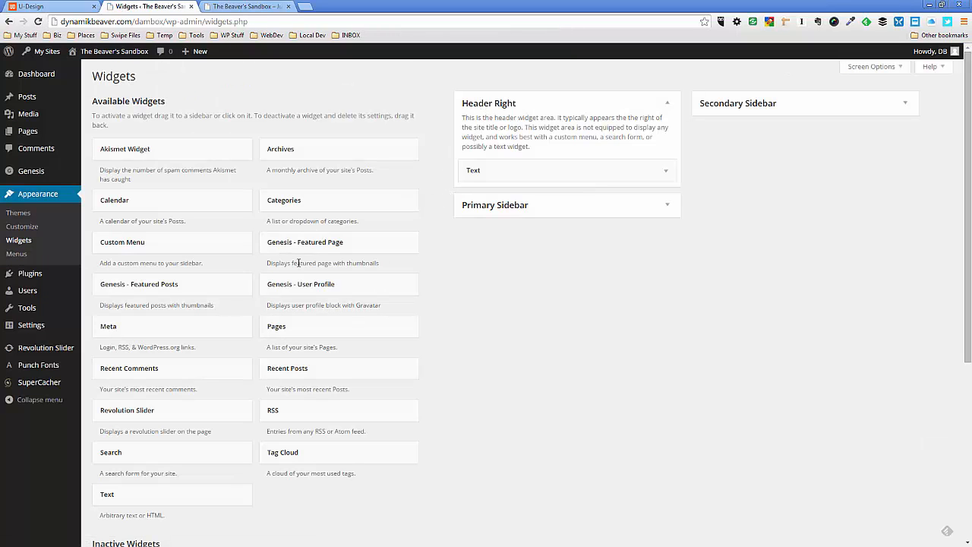
pyautogui.moveTo(181, 253); pyautogui.dragTo(543, 190)
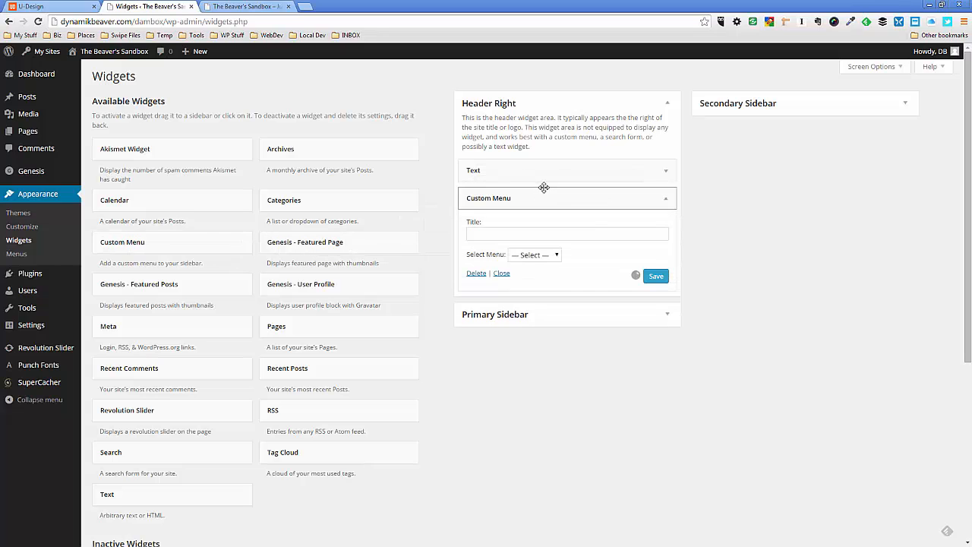
pyautogui.click(555, 255)
pyautogui.click(548, 276)
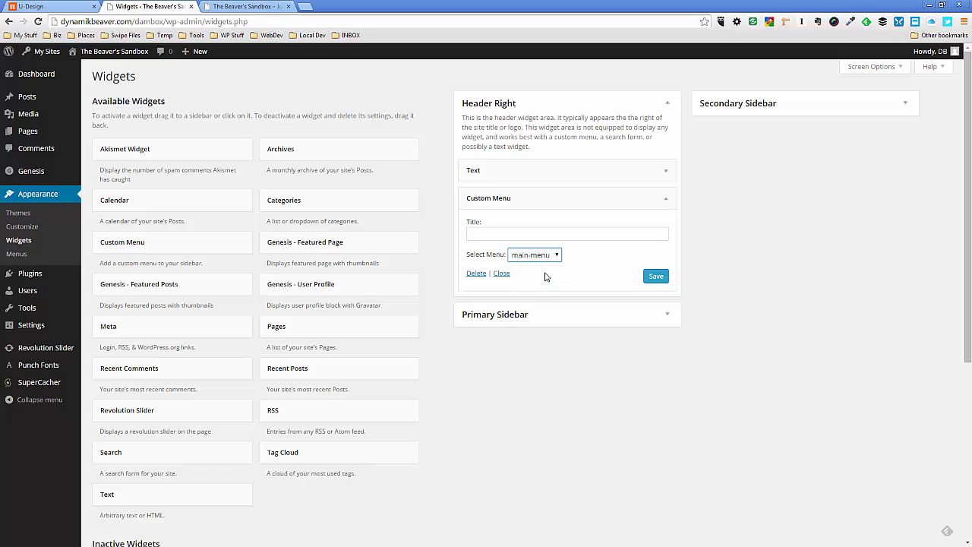
pyautogui.click(647, 277)
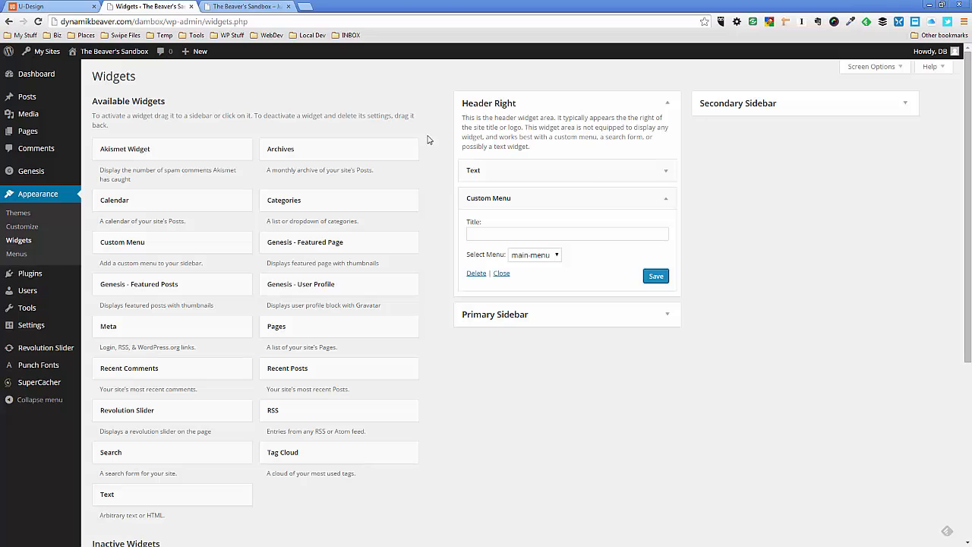
# Refresh the sandbox homepage and compare its header navigation with the uDesign demo's menu and dropdowns
pyautogui.click(254, 7)
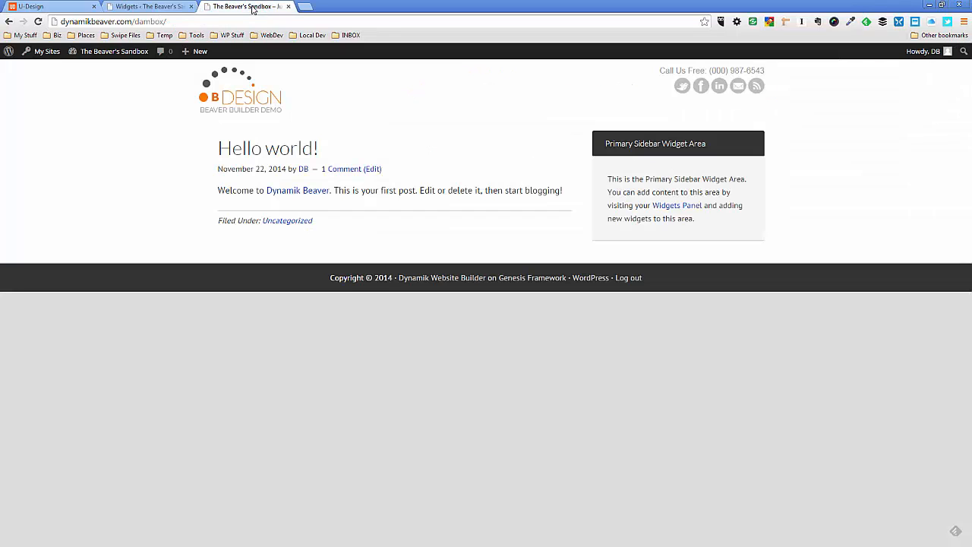
pyautogui.press('F5')
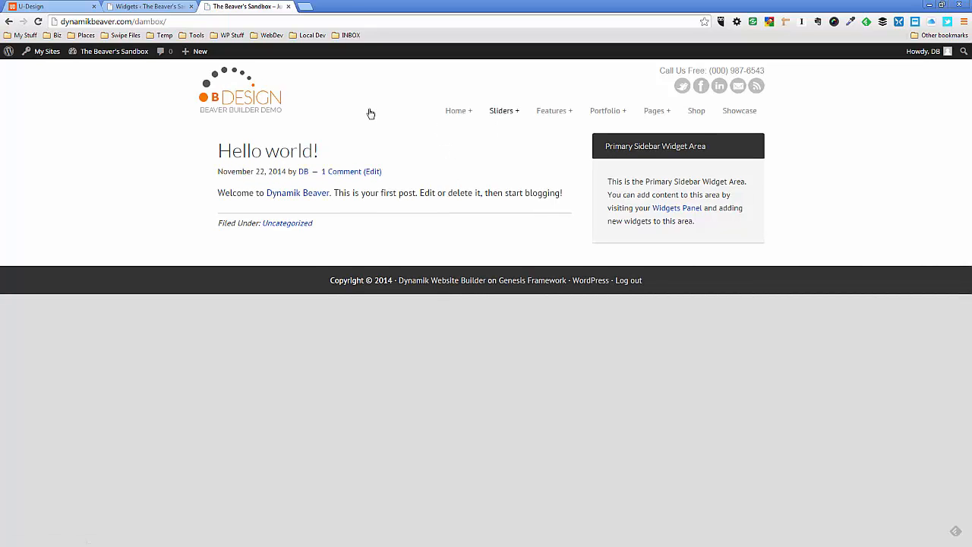
pyautogui.click(51, 6)
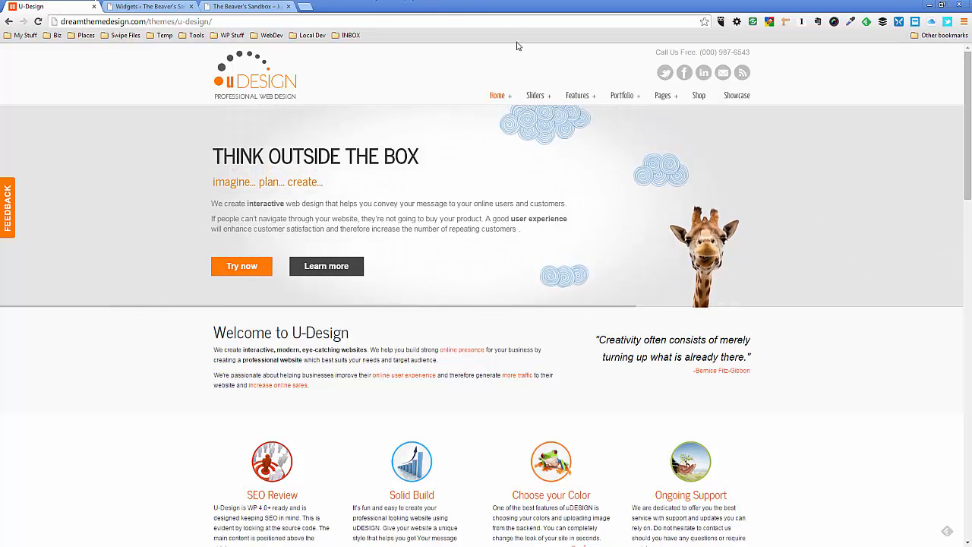
pyautogui.moveTo(540, 96)
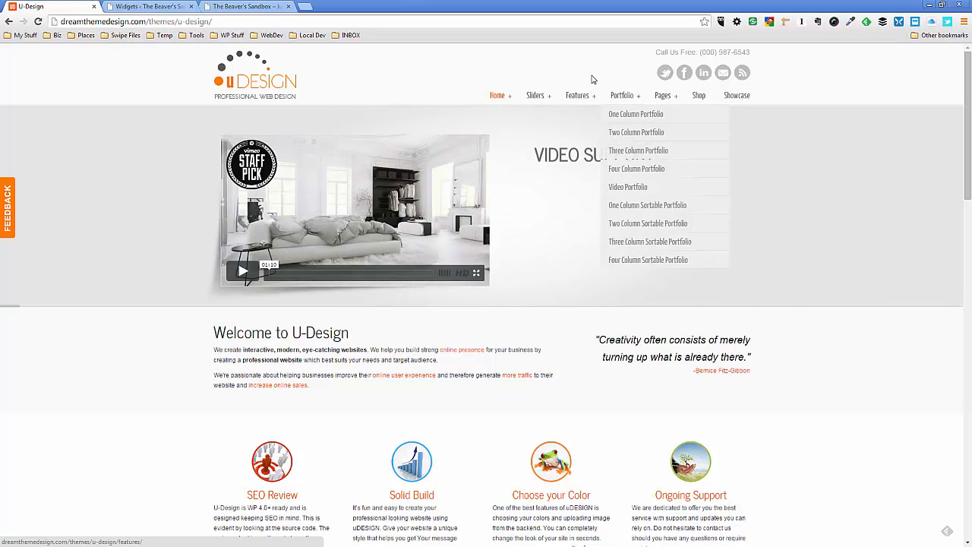
pyautogui.moveTo(663, 97)
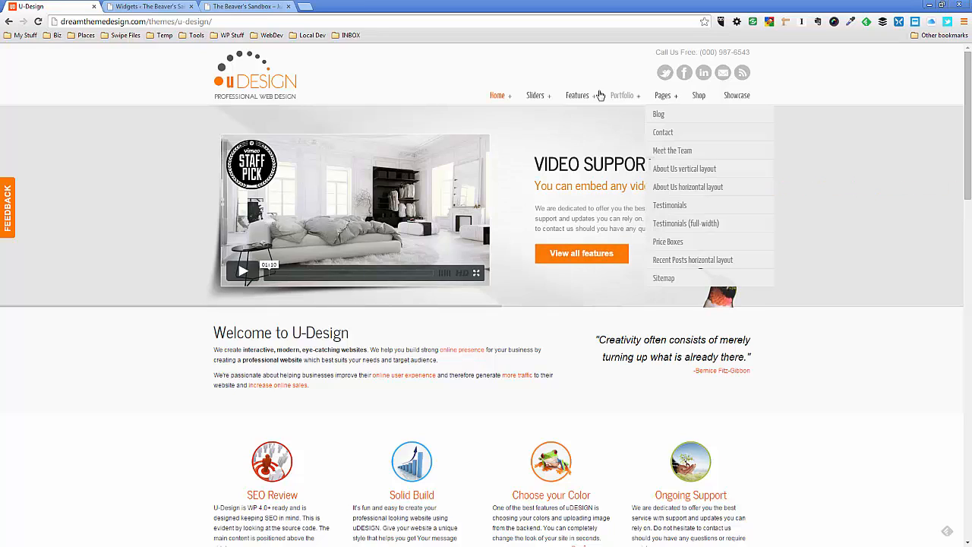
pyautogui.moveTo(502, 105)
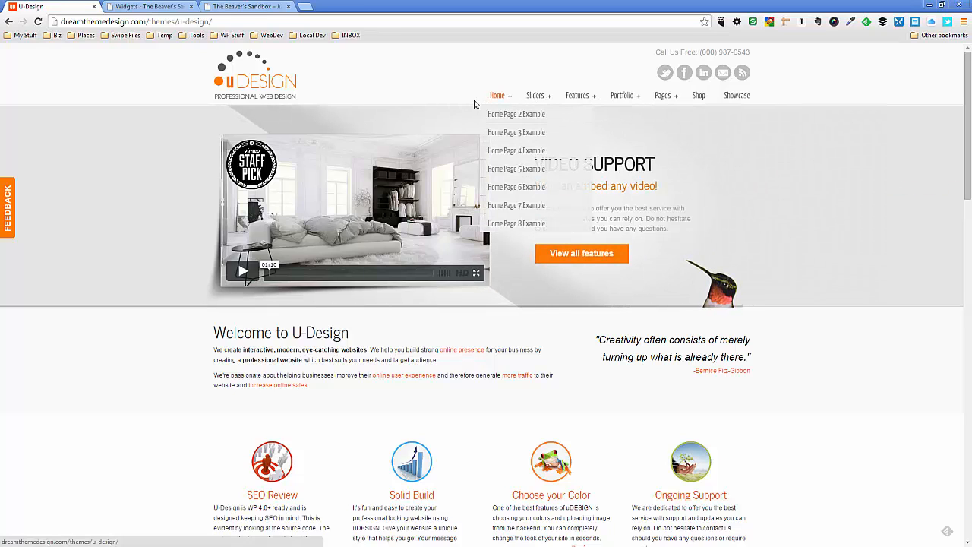
# In Dynamik Design's Header Nav options, set the submenu's left/right padding to 8 px
pyautogui.click(148, 6)
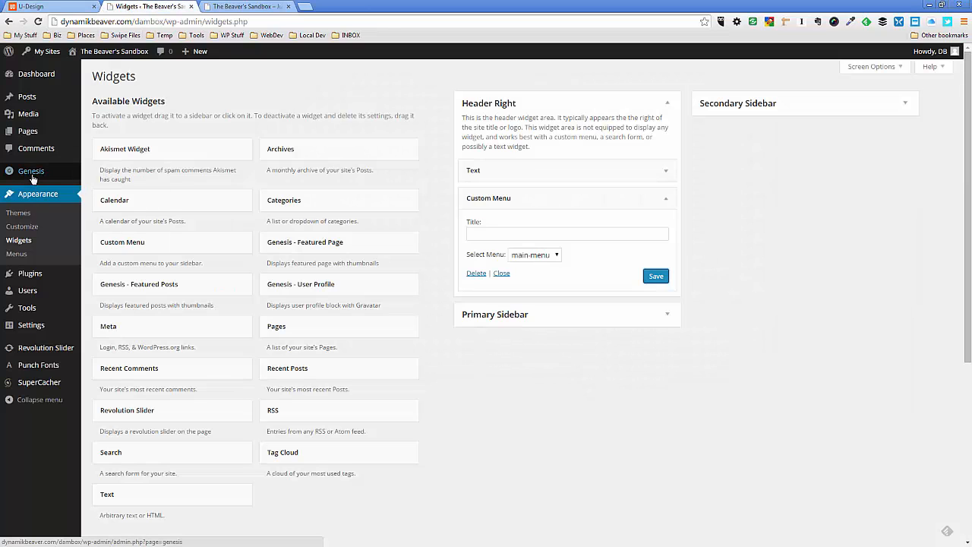
pyautogui.moveTo(32, 176)
pyautogui.click(115, 228)
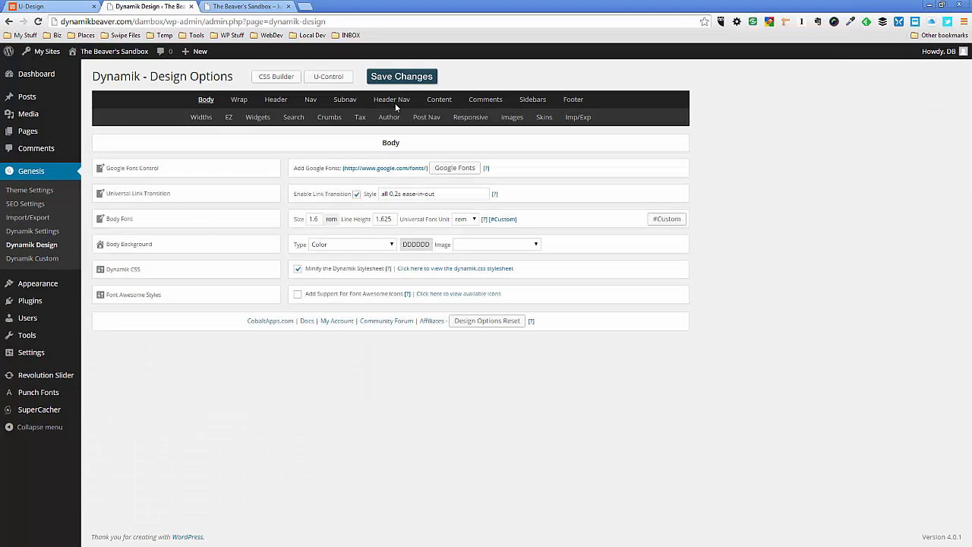
pyautogui.click(395, 102)
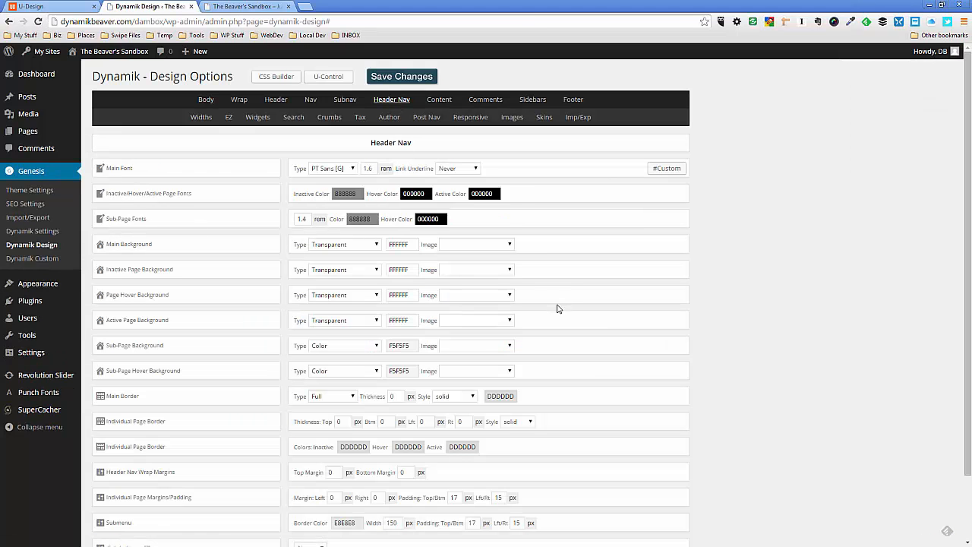
pyautogui.scroll(-2, 531, 340)
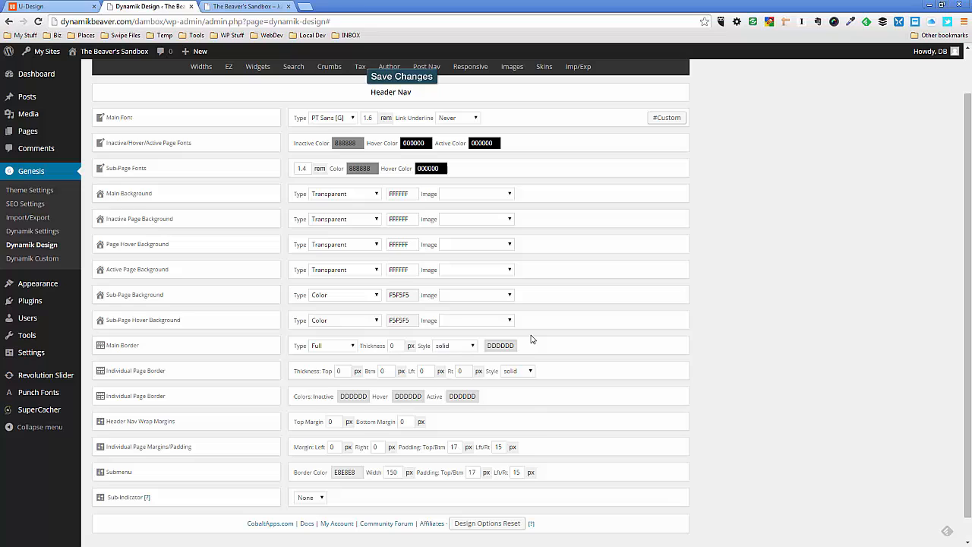
pyautogui.doubleClick(519, 472)
pyautogui.click(544, 477)
pyautogui.scroll(1, 547, 429)
pyautogui.scroll(-1, 548, 430)
pyautogui.scroll(1, 547, 430)
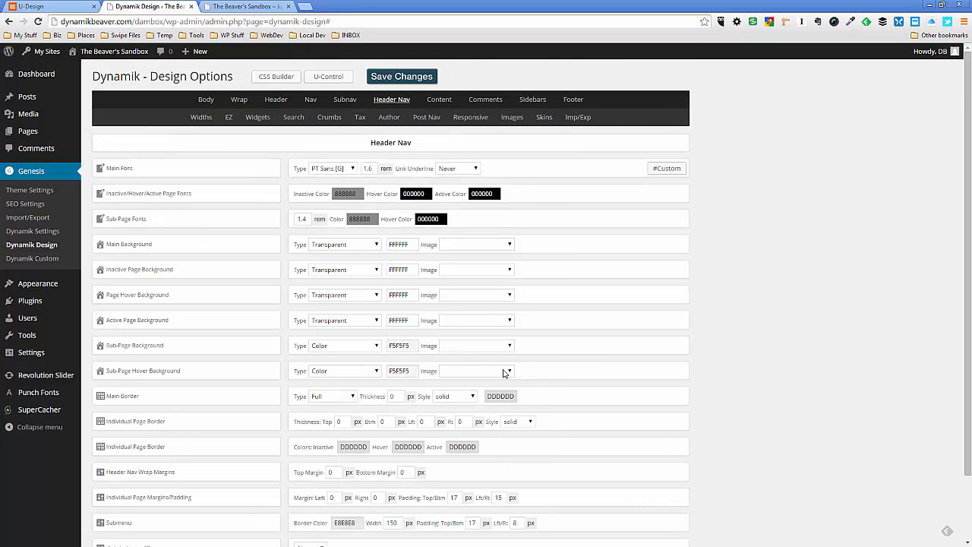
# Set the header navigation's inactive page font color to 333333 and its hover color to 999999
pyautogui.click(351, 195)
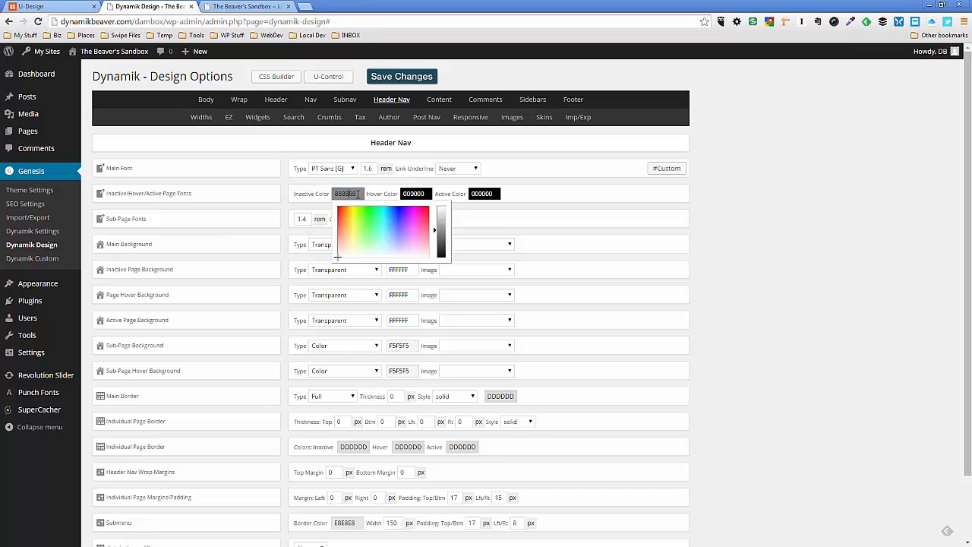
pyautogui.moveTo(358, 194); pyautogui.dragTo(326, 191)
pyautogui.write('333333')
pyautogui.click(405, 194)
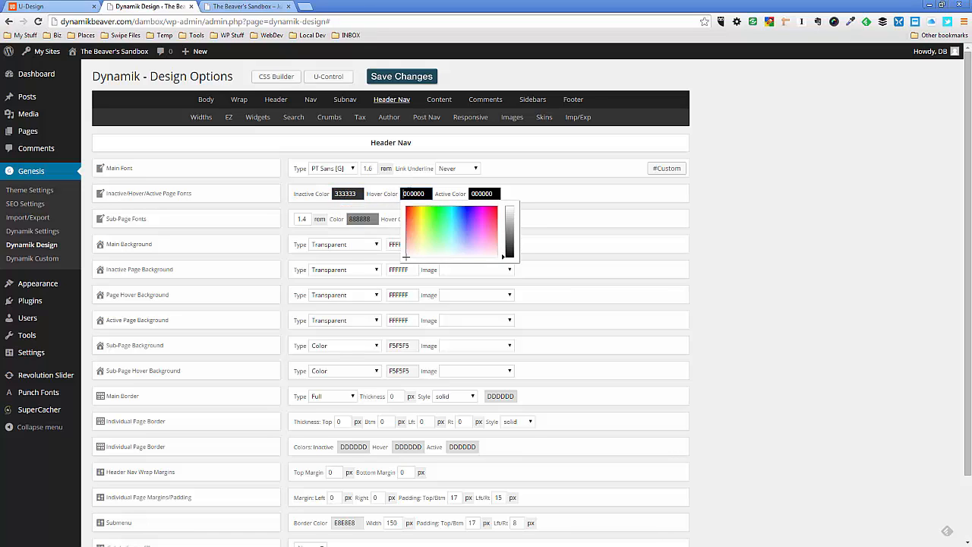
pyautogui.moveTo(427, 194); pyautogui.dragTo(396, 194)
pyautogui.write('999999')
pyautogui.click(523, 191)
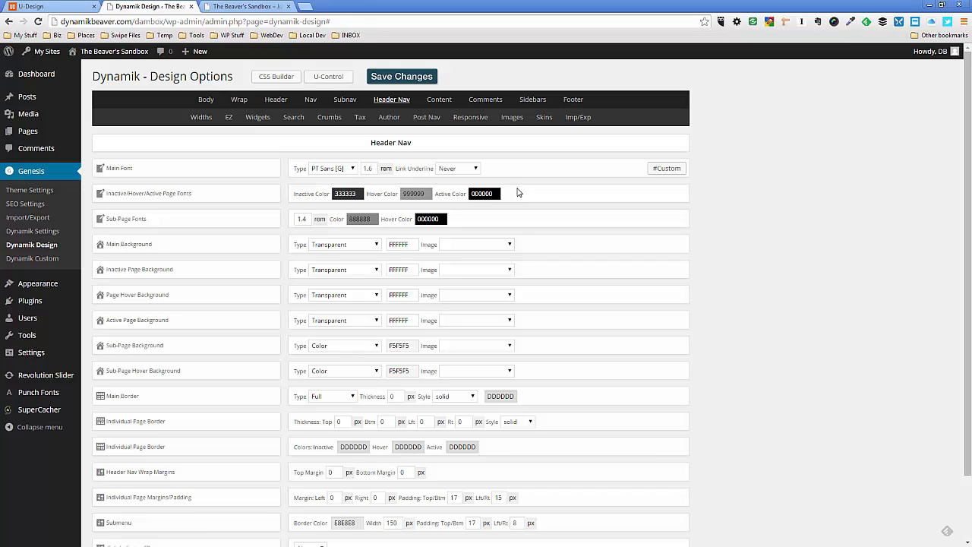
# Set the header navigation's active page font color to f26522
pyautogui.click(500, 194)
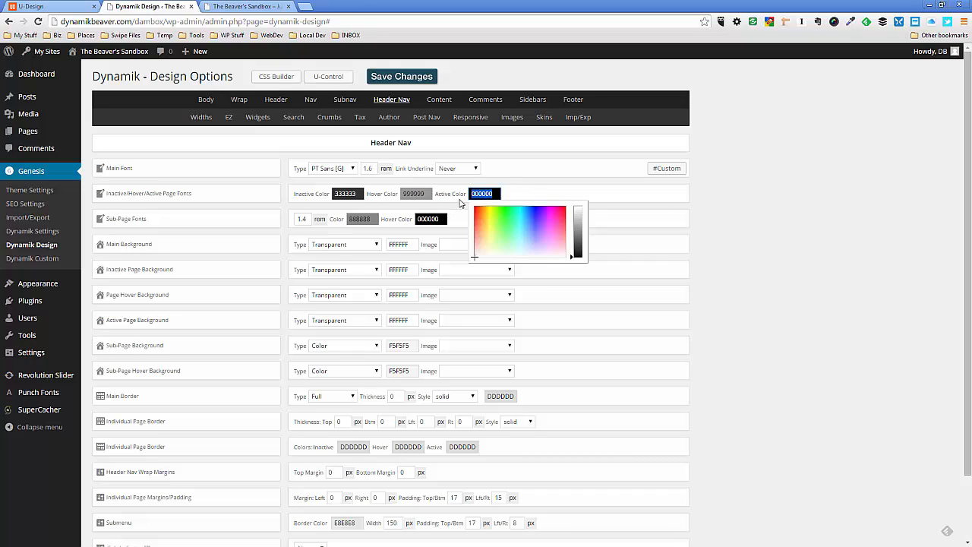
pyautogui.write('f26522')
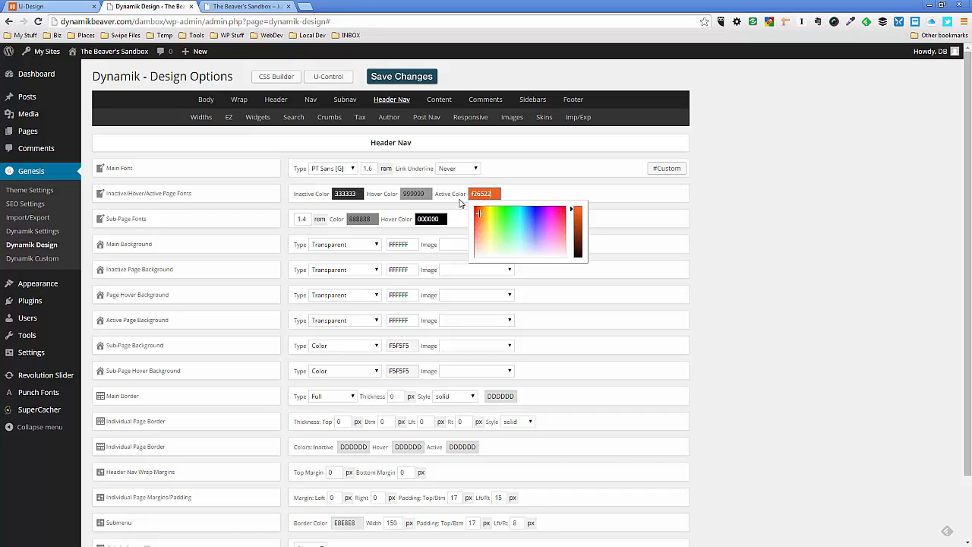
# Save the header navigation font colors and check the menu's inactive and hover colors on the sandbox homepage
pyautogui.click(520, 193)
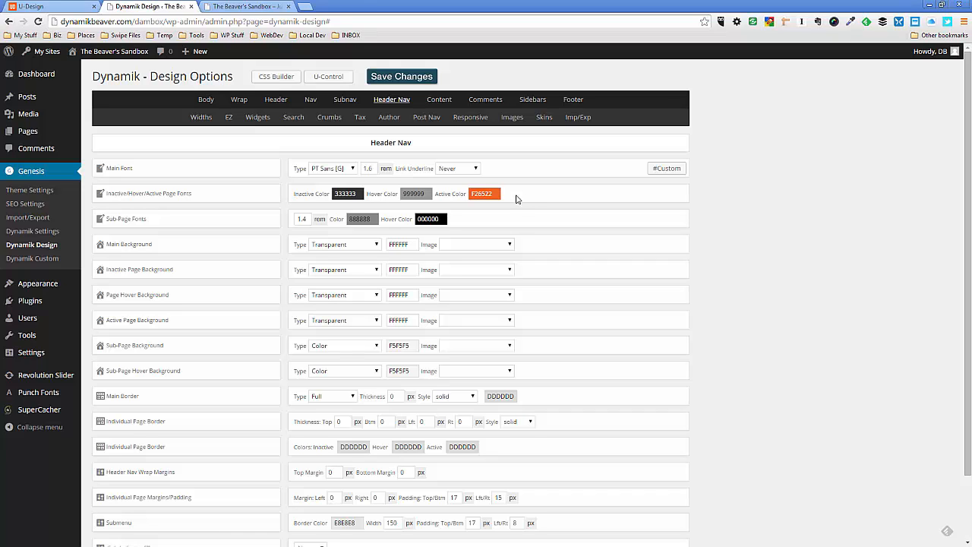
pyautogui.click(409, 80)
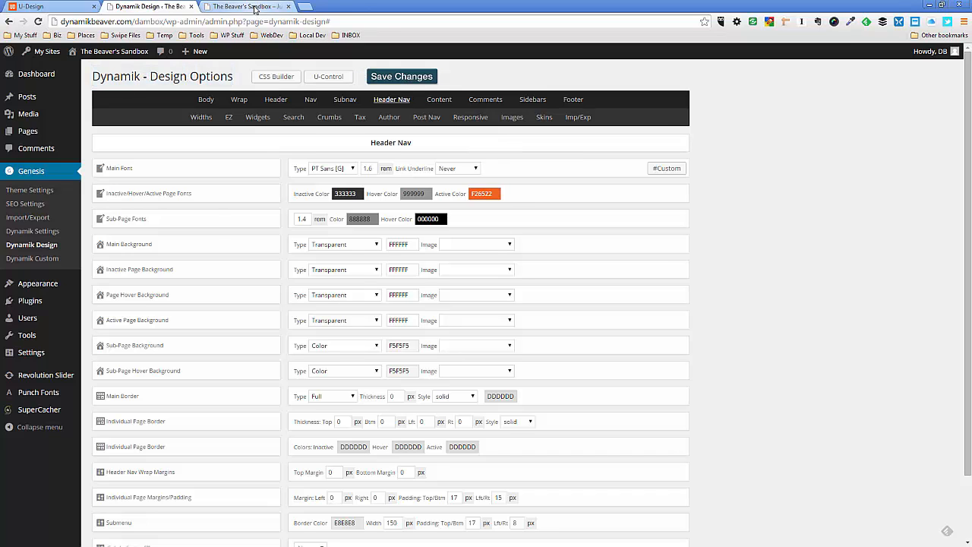
pyautogui.click(255, 7)
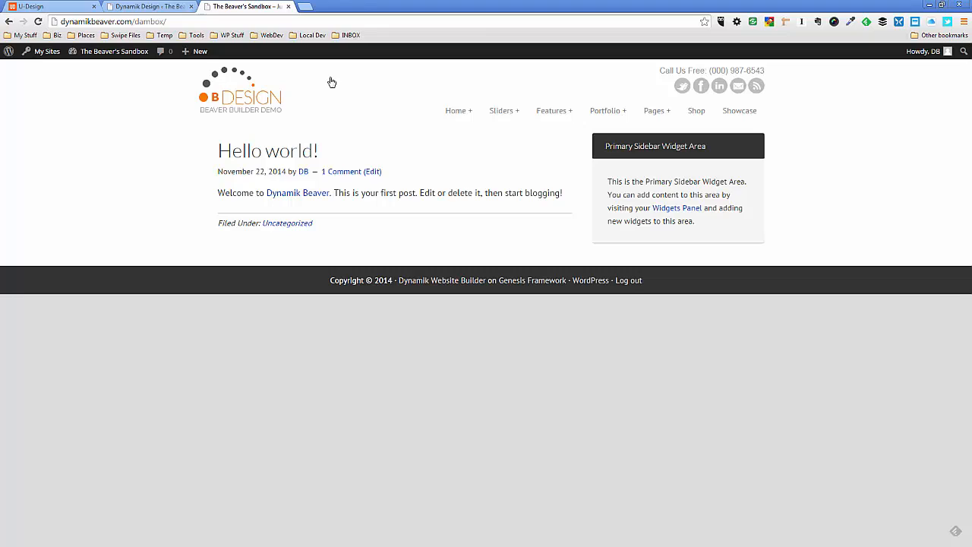
pyautogui.click(447, 123)
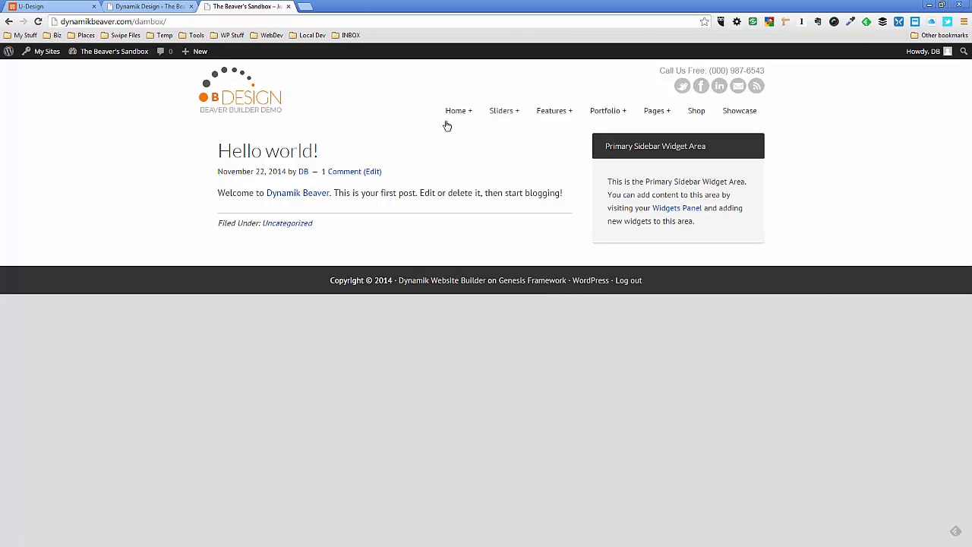
pyautogui.click(447, 124)
# In the Header Nav design options, set the individual page left/right padding to 8 px and save the changes
pyautogui.click(152, 7)
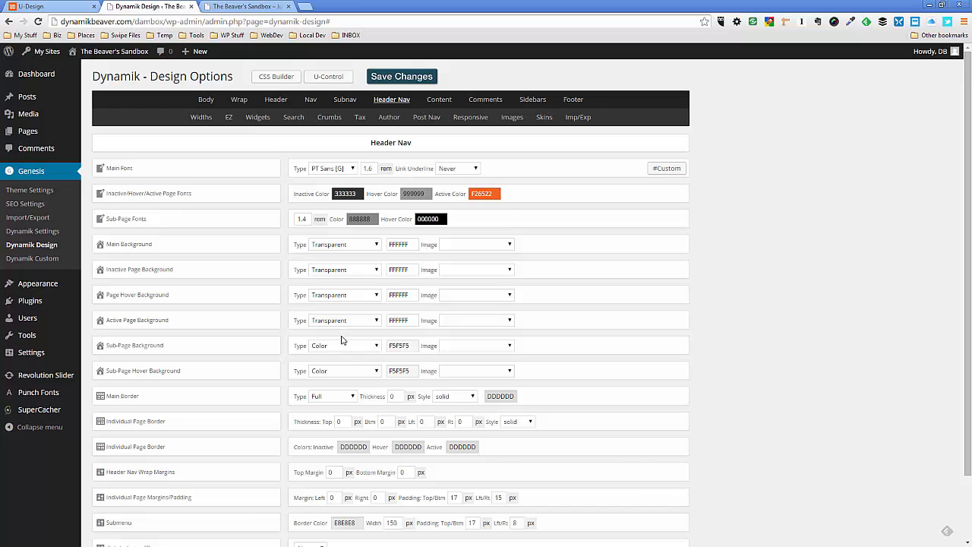
pyautogui.scroll(-1, 344, 341)
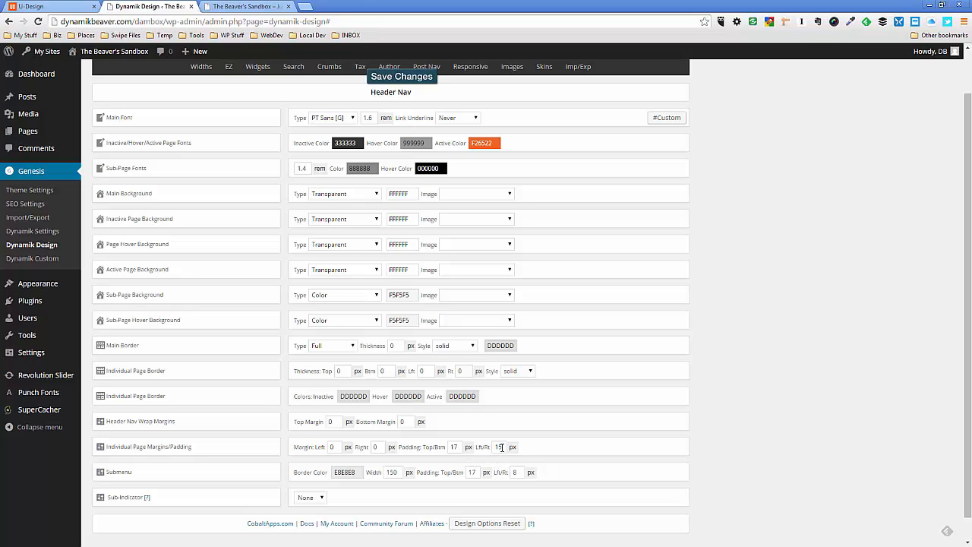
pyautogui.doubleClick(500, 447)
pyautogui.write('8')
pyautogui.click(416, 80)
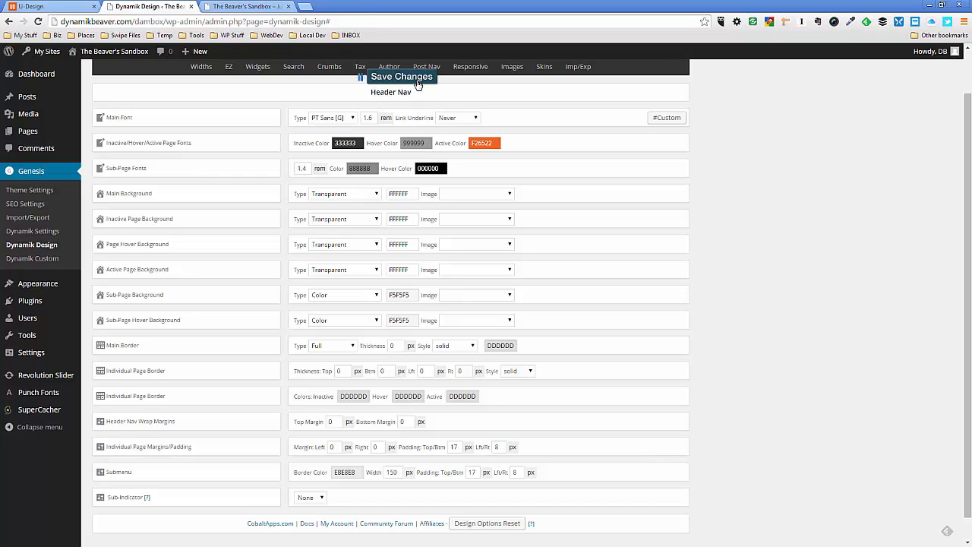
# Set the header navigation submenu's left/right padding to 17 px and save the changes
pyautogui.doubleClick(514, 472)
pyautogui.write('1')
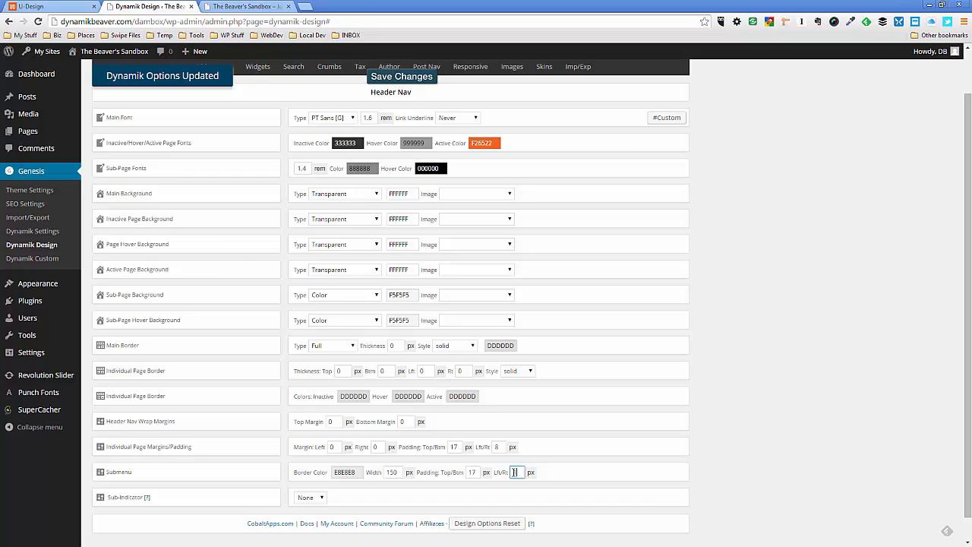
pyautogui.write('7')
pyautogui.click(570, 472)
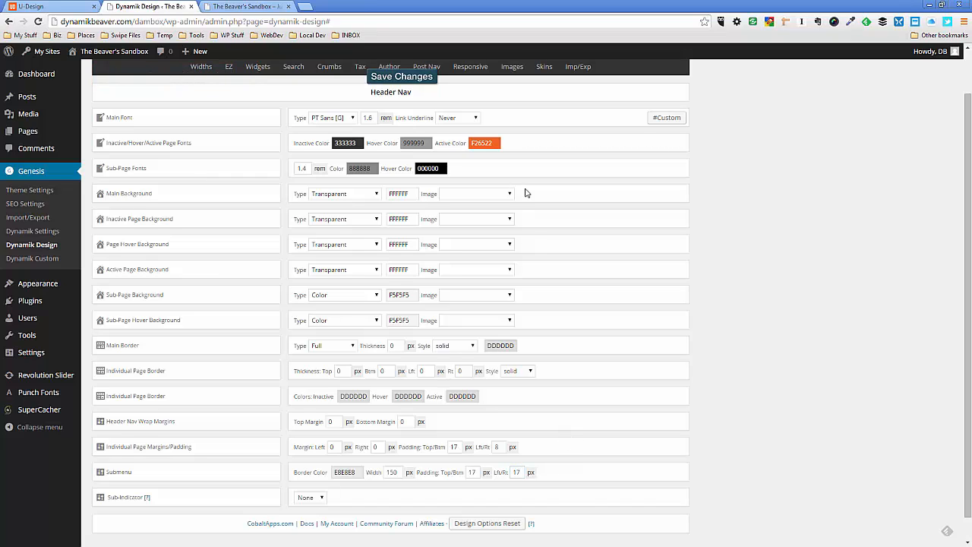
pyautogui.click(416, 79)
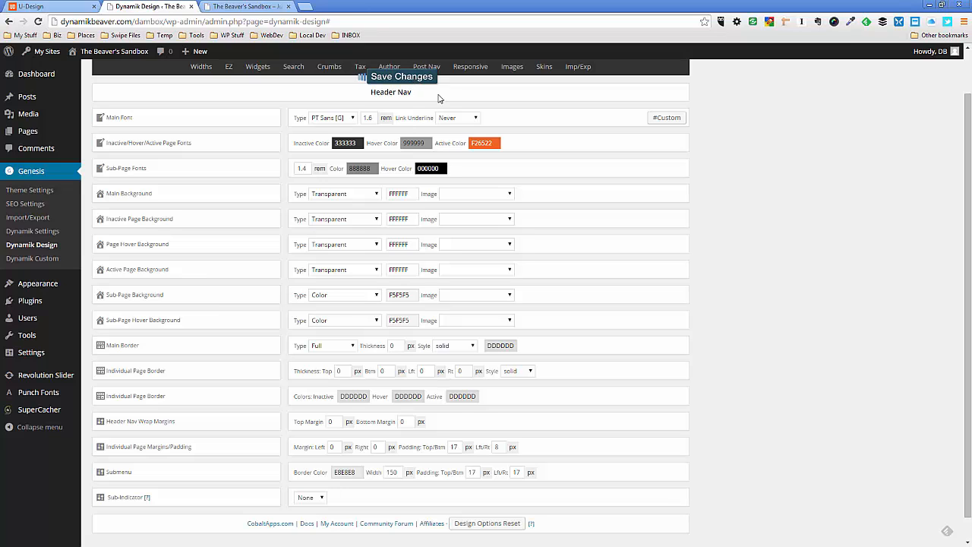
# Refresh the sandbox homepage and compare its header menu spacing and hover styling with the uDesign demo
pyautogui.click(250, 10)
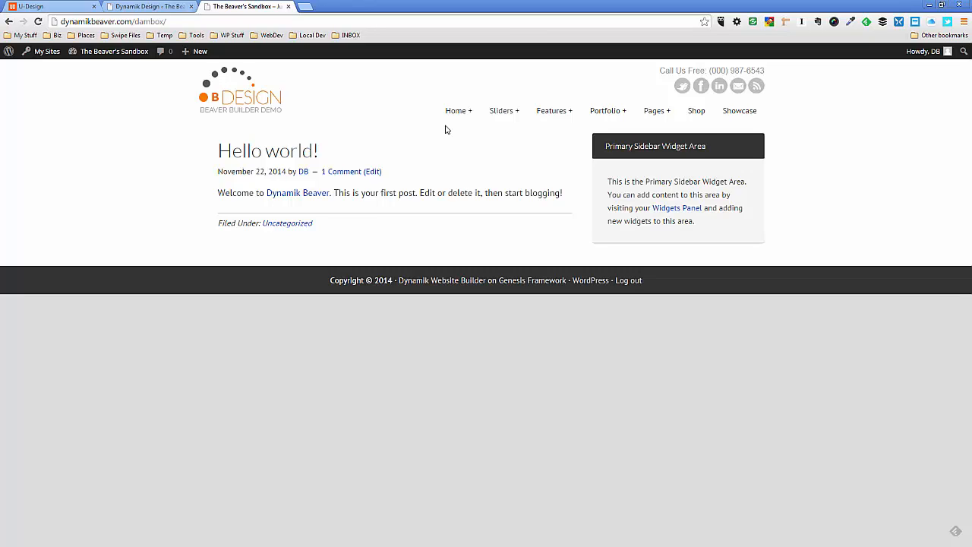
pyautogui.press('F5')
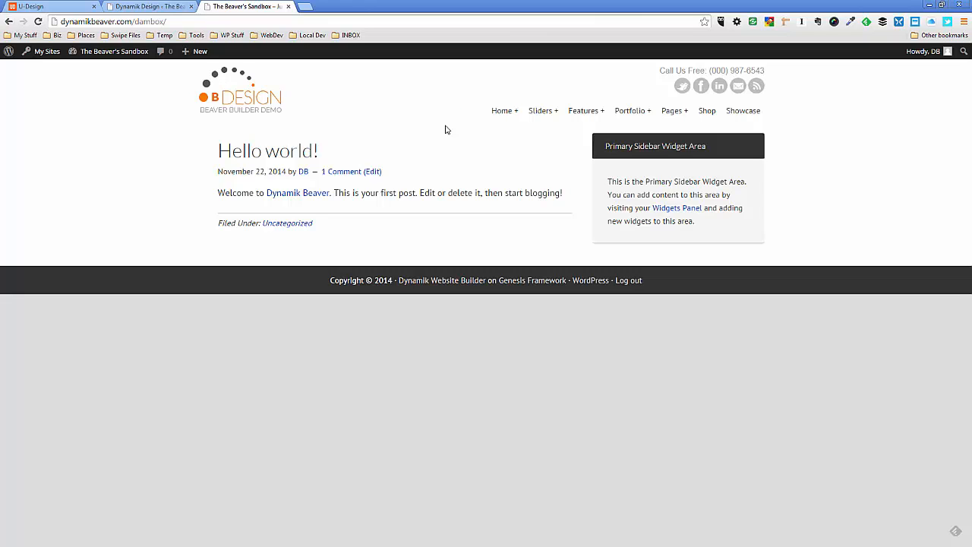
pyautogui.click(80, 7)
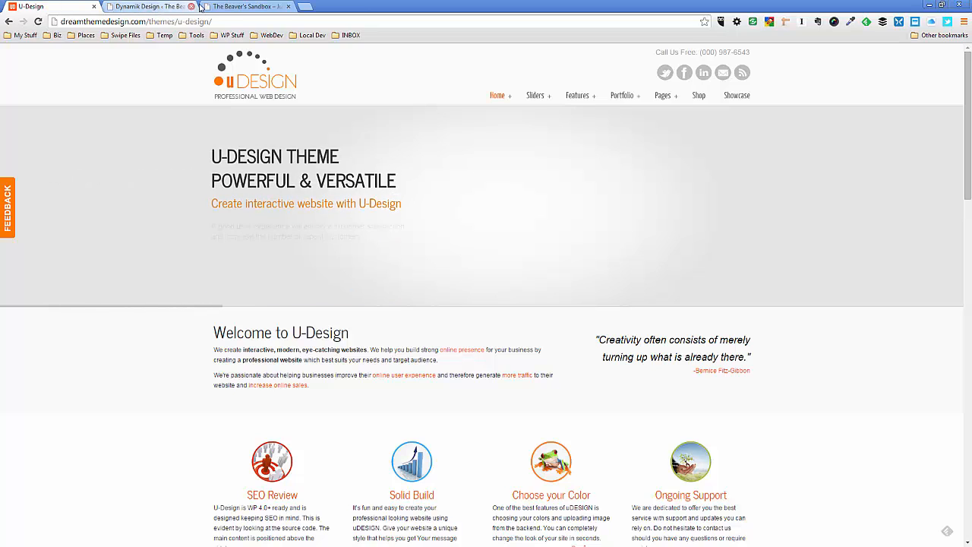
pyautogui.click(232, 7)
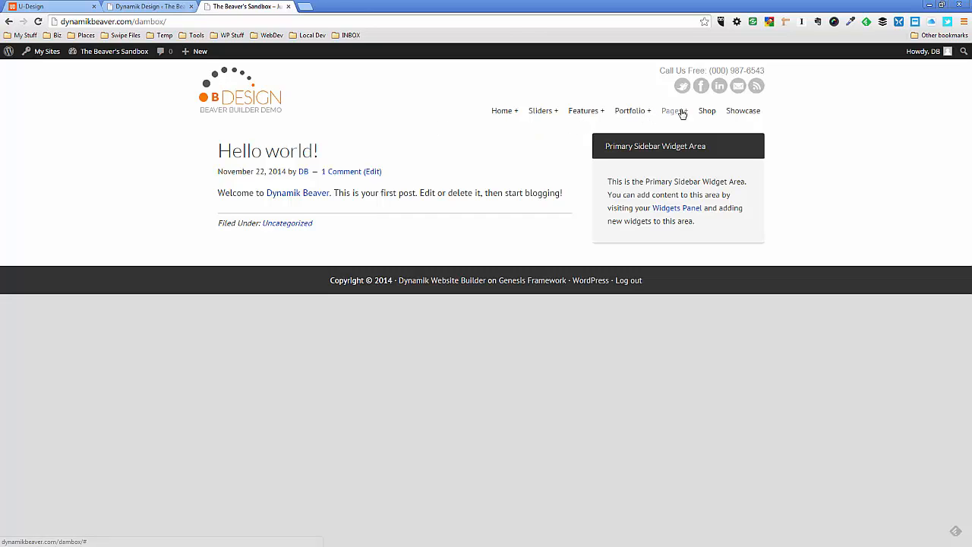
pyautogui.click(30, 7)
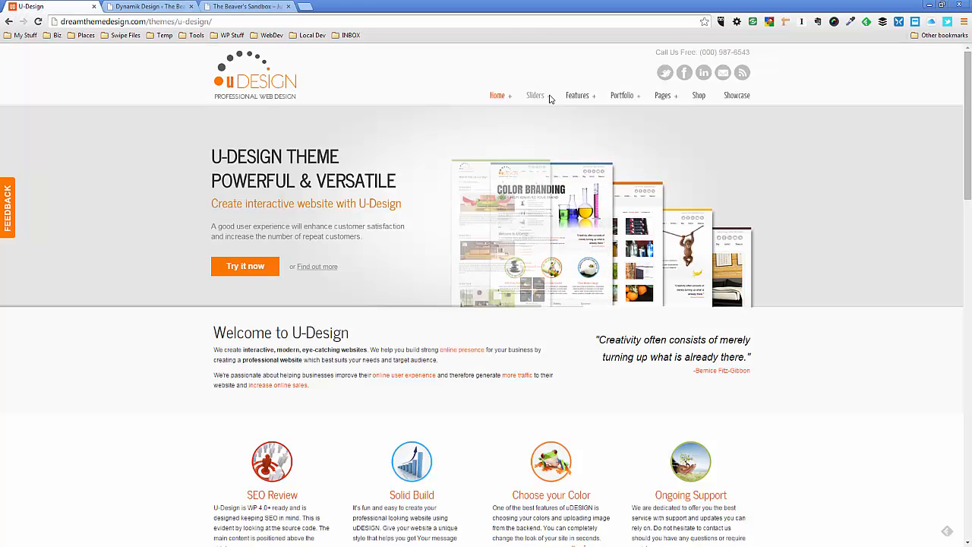
pyautogui.moveTo(544, 97)
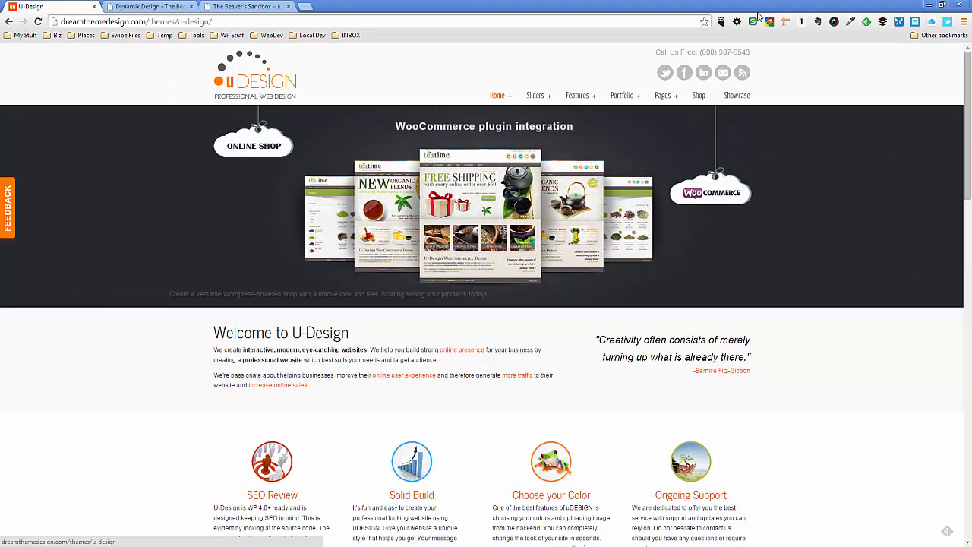
# Sample the header background color from the uDesign demo page with the page color picker
pyautogui.click(851, 21)
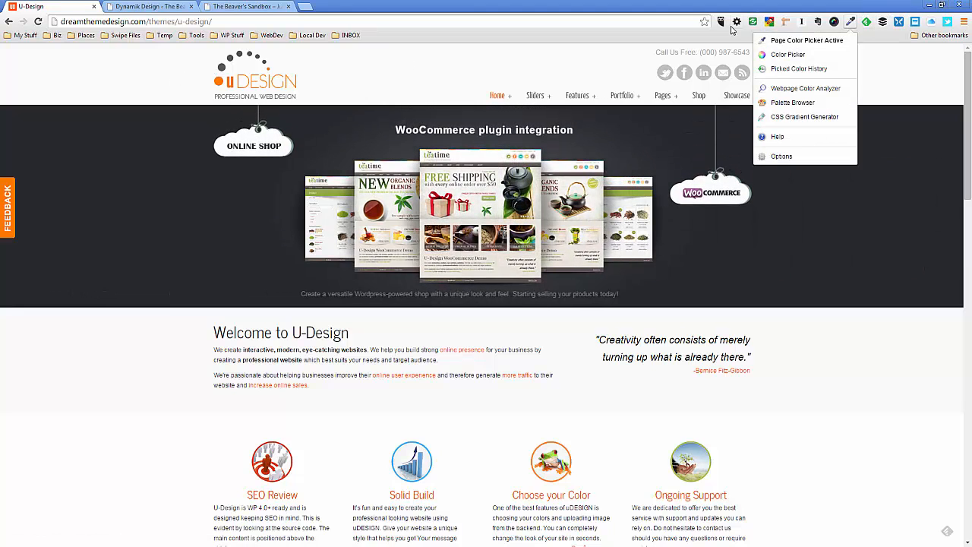
pyautogui.click(805, 40)
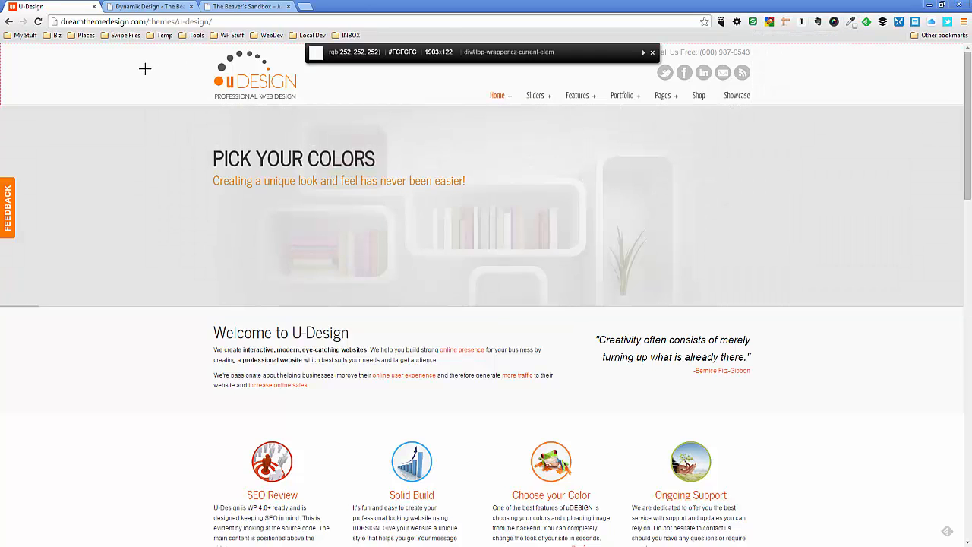
pyautogui.click(145, 69)
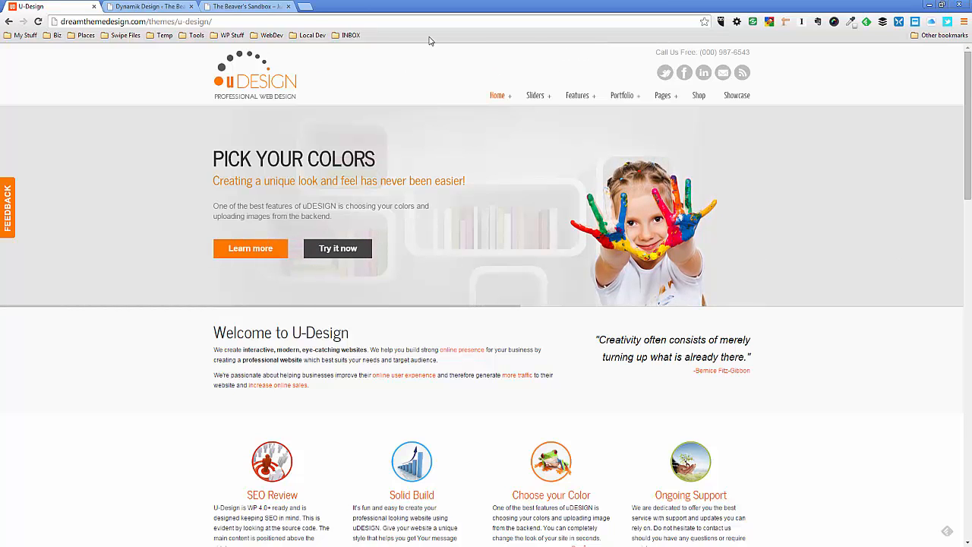
# In Dynamik Design's Header options, set the header background color to FCFCFC and save the changes
pyautogui.click(155, 8)
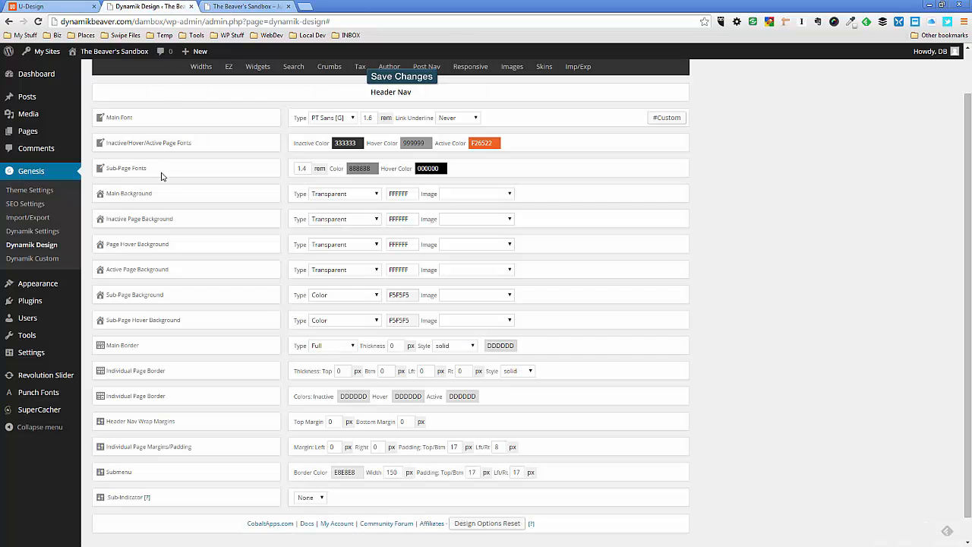
pyautogui.scroll(1, 300, 91)
pyautogui.click(277, 100)
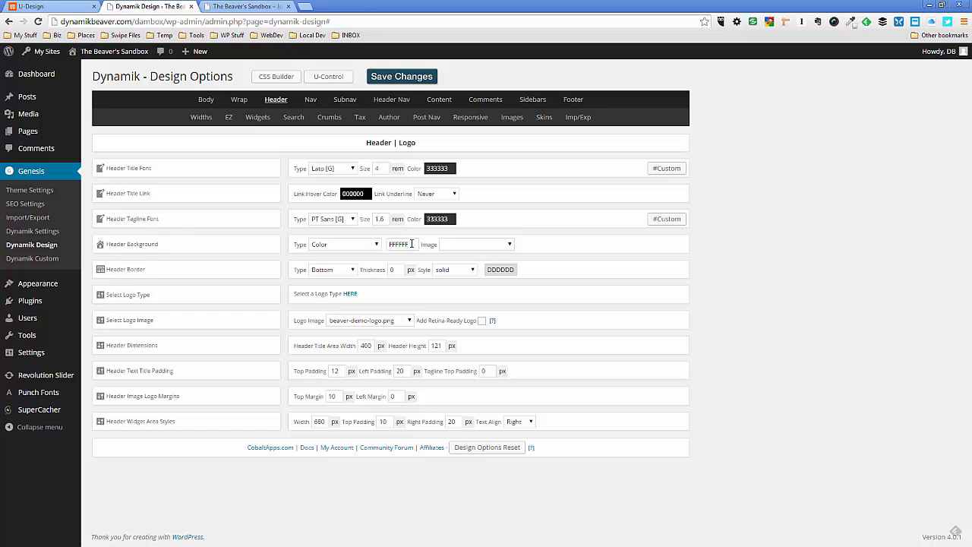
pyautogui.moveTo(411, 243); pyautogui.dragTo(391, 244)
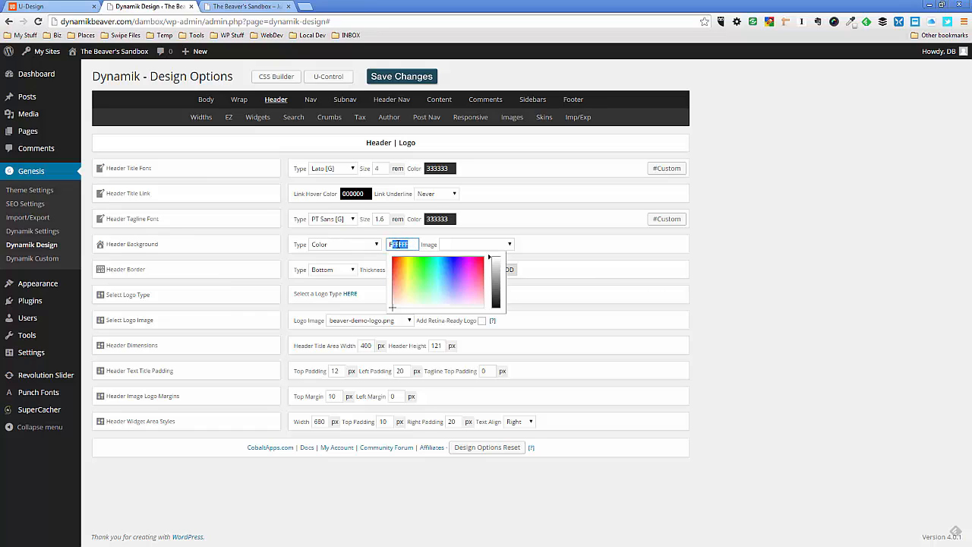
pyautogui.press('BackSpace')
pyautogui.hotkey('ctrl', 'v')
pyautogui.click(401, 76)
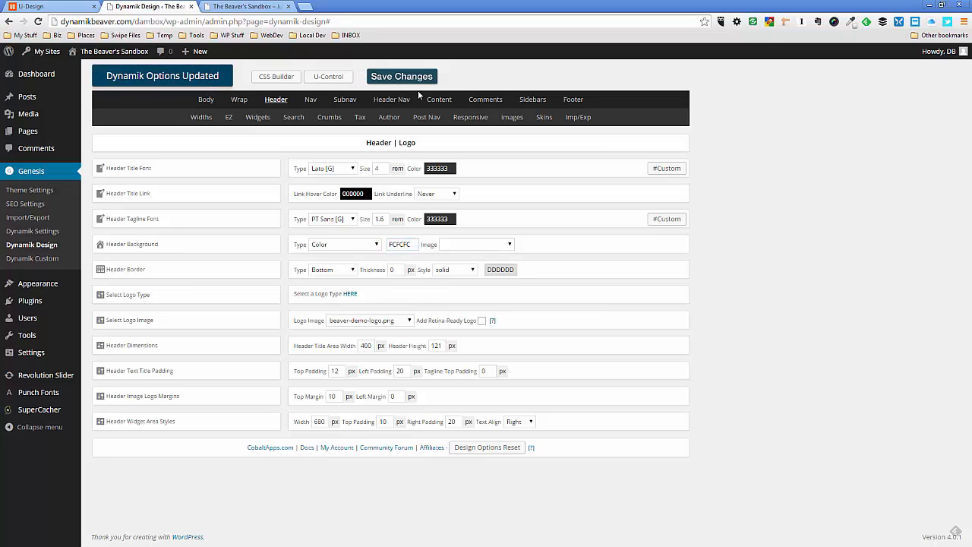
# Refresh the sandbox homepage and compare its header background with the uDesign demo's header
pyautogui.click(244, 7)
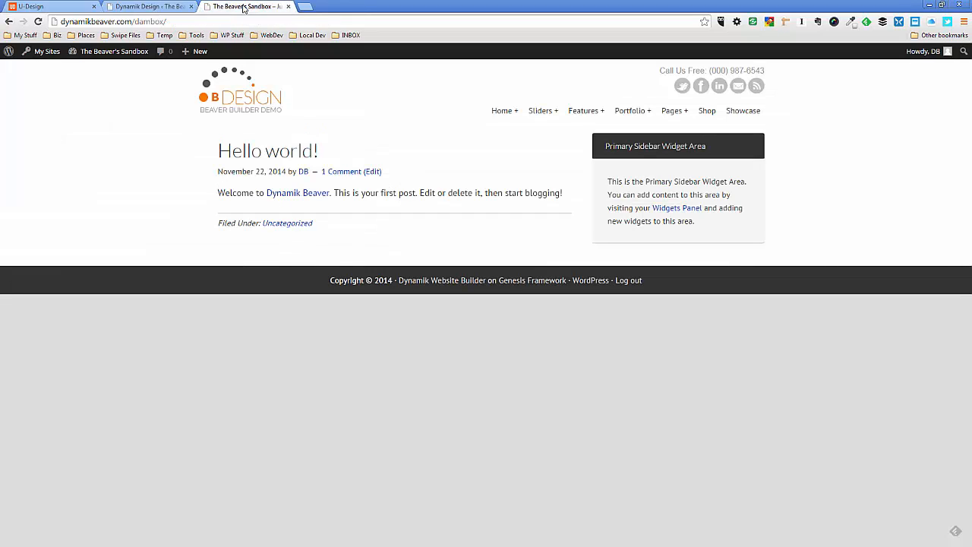
pyautogui.press('F5')
pyautogui.click(41, 8)
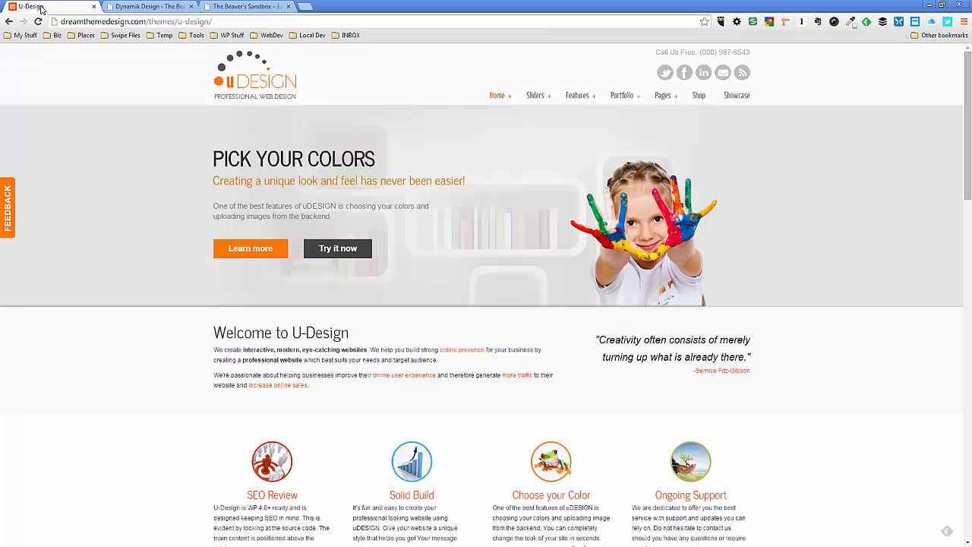
pyautogui.click(231, 8)
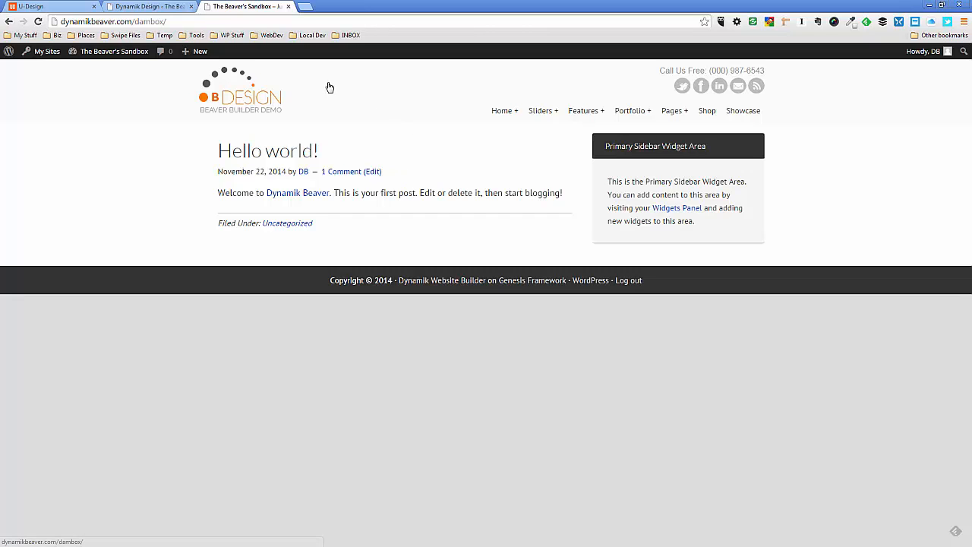
# Look through the uDesign demo homepage's slider, welcome, services and call-to-action sections
pyautogui.click(168, 8)
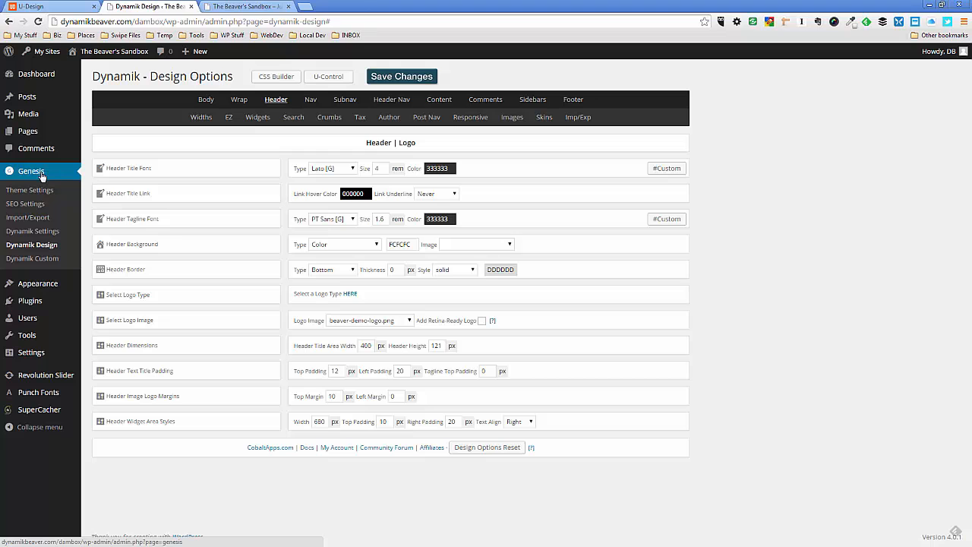
pyautogui.click(64, 7)
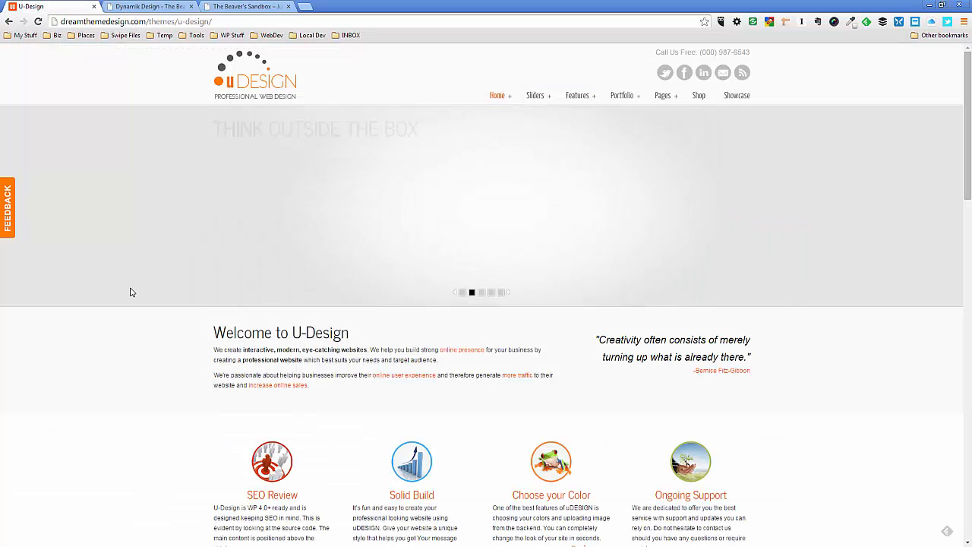
pyautogui.scroll(-1, 130, 292)
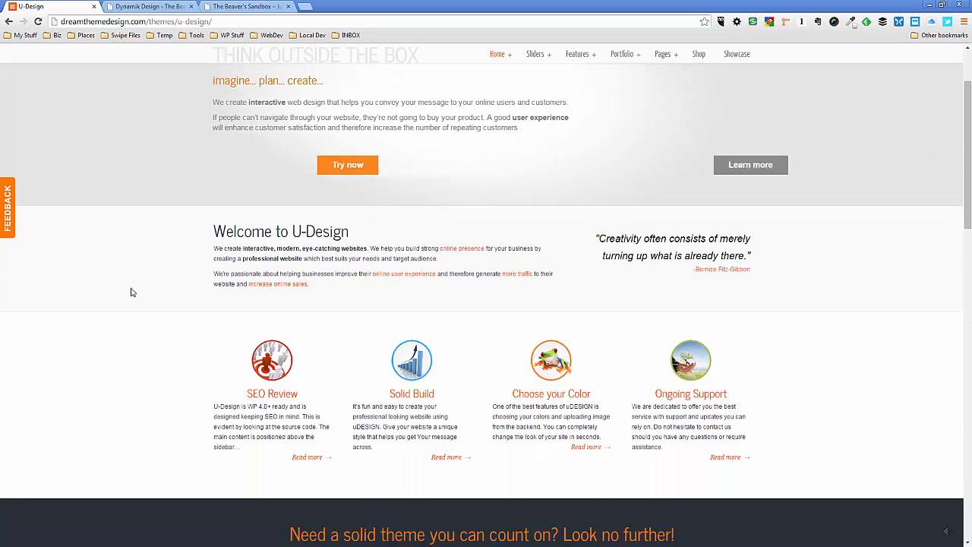
pyautogui.scroll(-3, 130, 292)
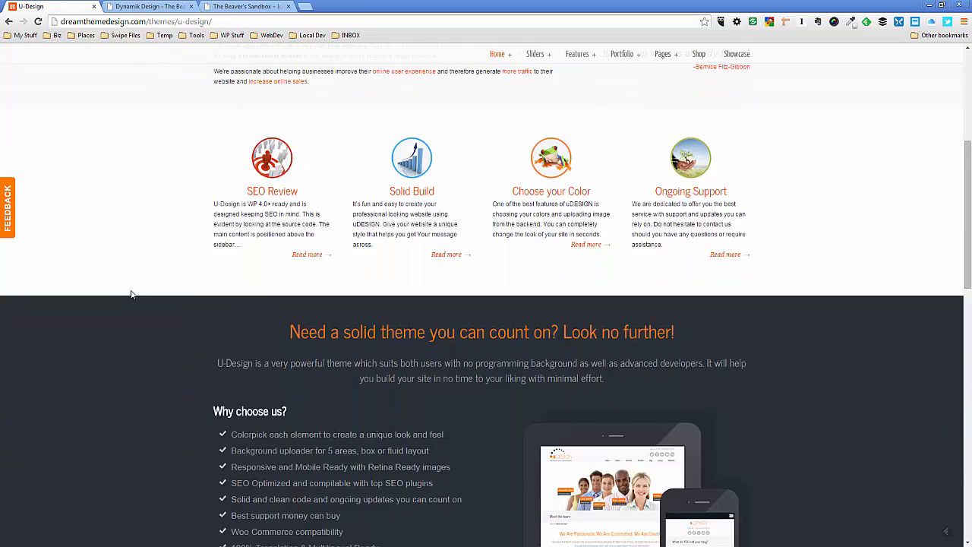
pyautogui.scroll(3, 131, 293)
pyautogui.scroll(1, 137, 281)
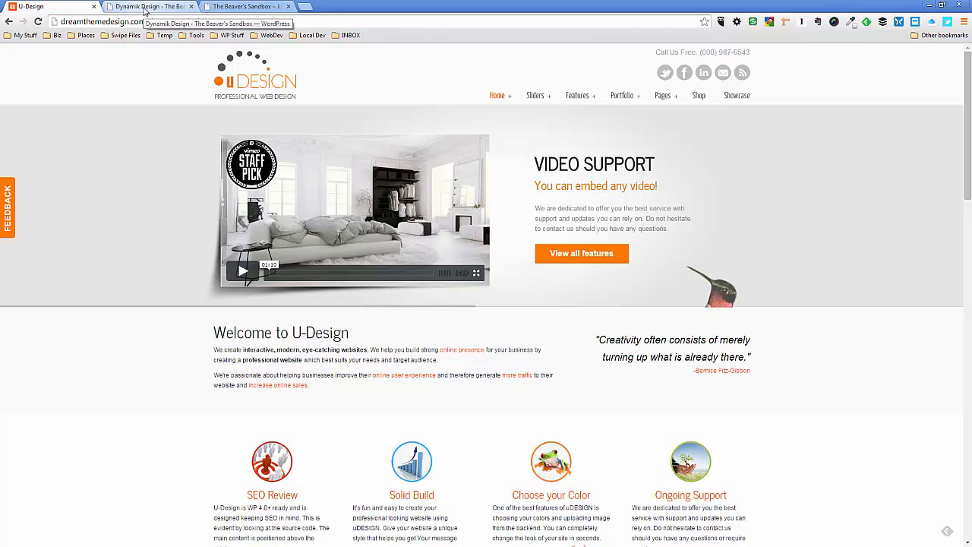
# Open Dynamik Custom and review the Beaver Builder custom CSS and the full code of the Full Width Wrap page template
pyautogui.click(145, 8)
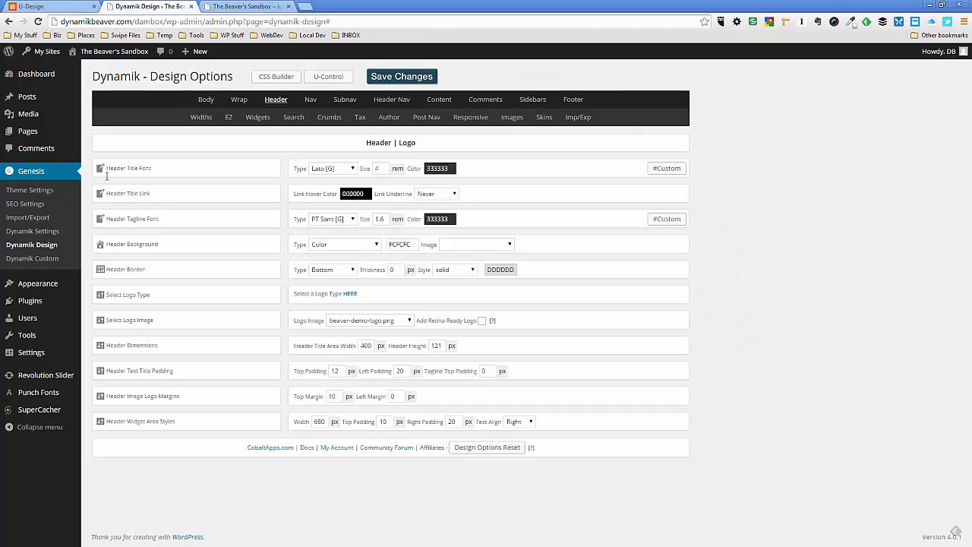
pyautogui.click(42, 261)
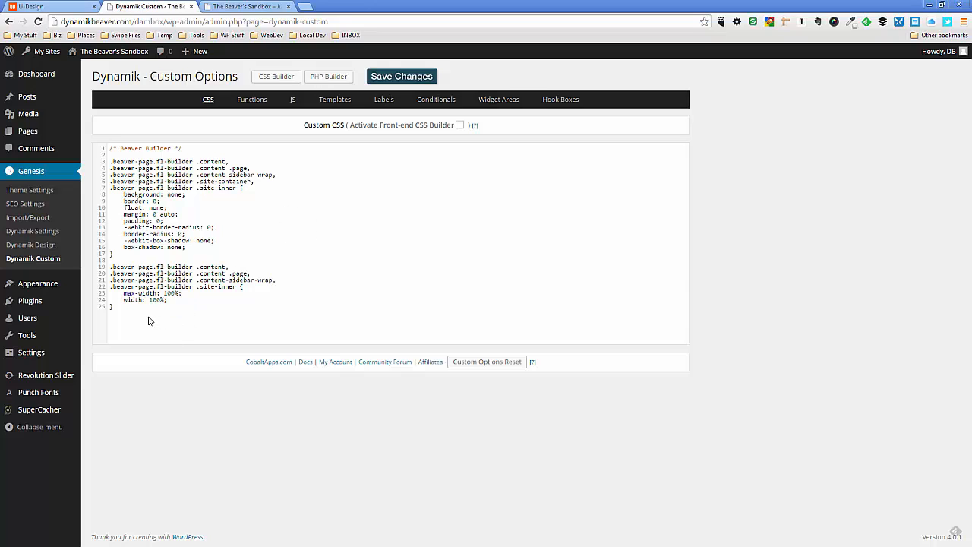
pyautogui.click(181, 320)
pyautogui.click(344, 101)
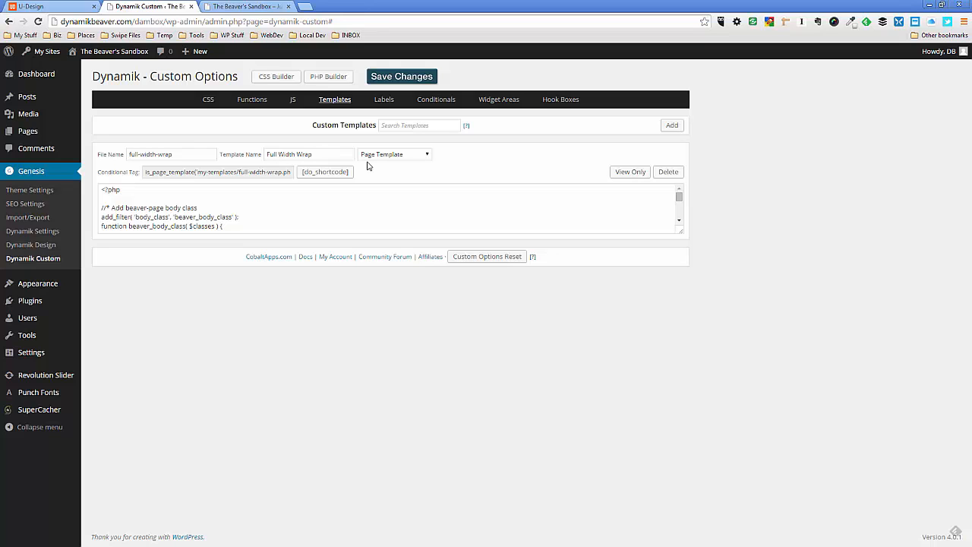
pyautogui.moveTo(688, 228); pyautogui.dragTo(651, 460)
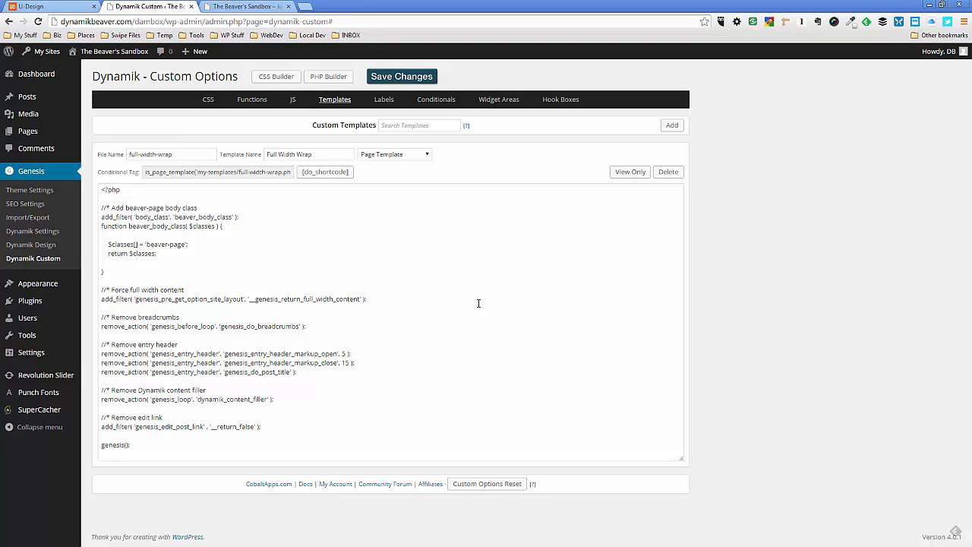
# Open the Home page for editing from the site's list of pages
pyautogui.click(25, 132)
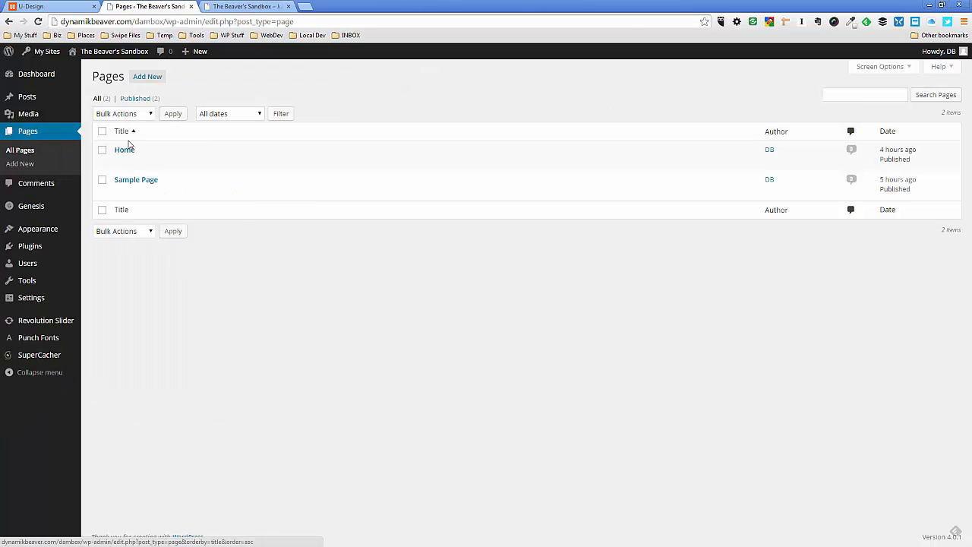
pyautogui.click(123, 150)
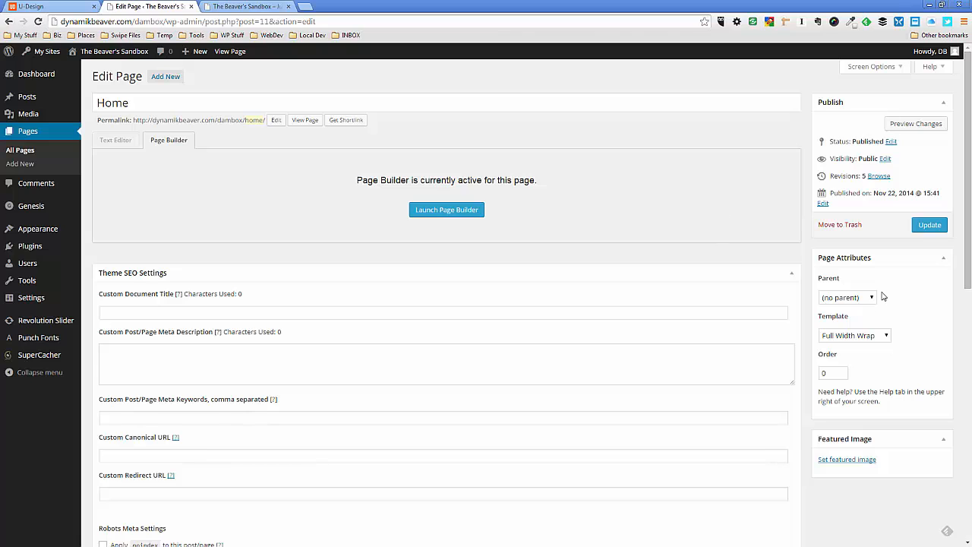
# Set the Home page's template to Default Template and update the page
pyautogui.click(874, 337)
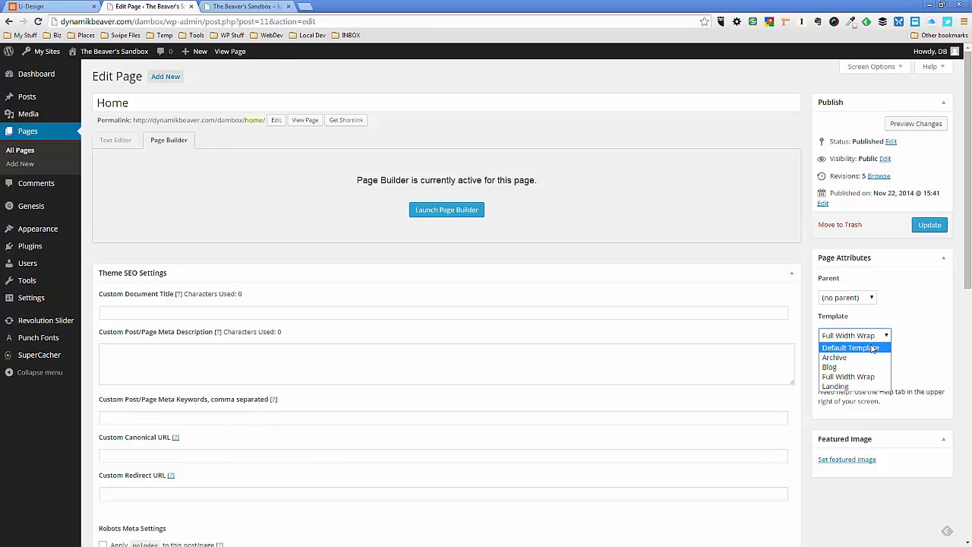
pyautogui.click(873, 348)
pyautogui.click(927, 231)
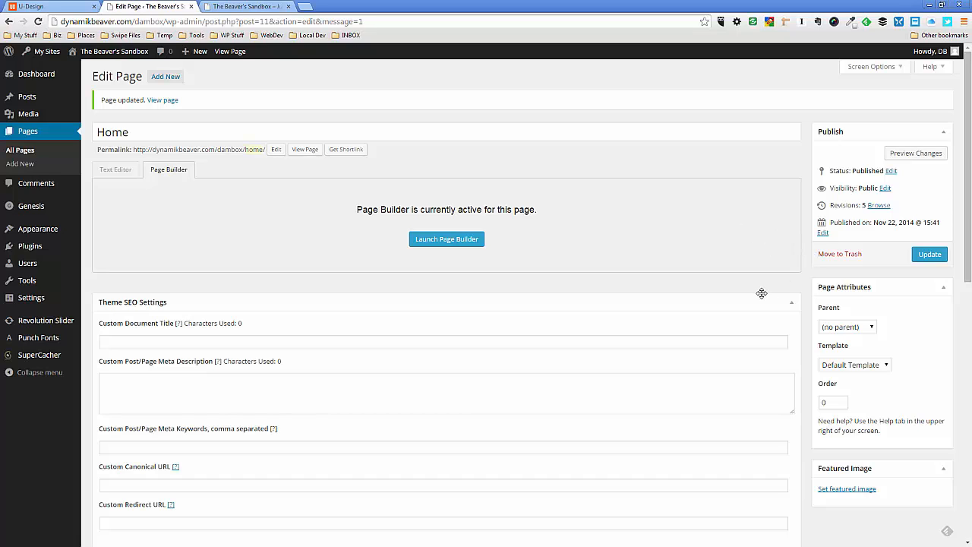
# Assign the Full Width Wrap template to the Home page and update the page
pyautogui.click(854, 364)
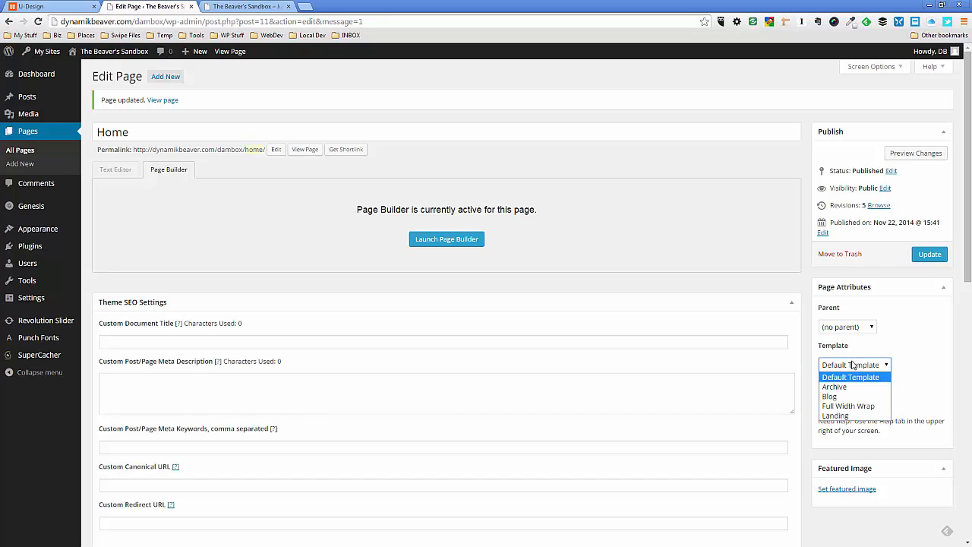
pyautogui.click(852, 407)
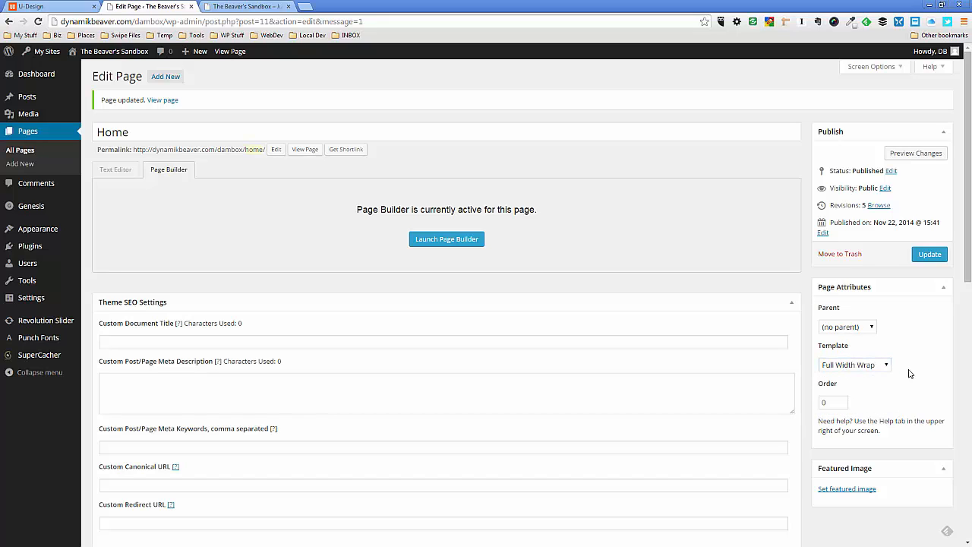
pyautogui.scroll(-1, 597, 327)
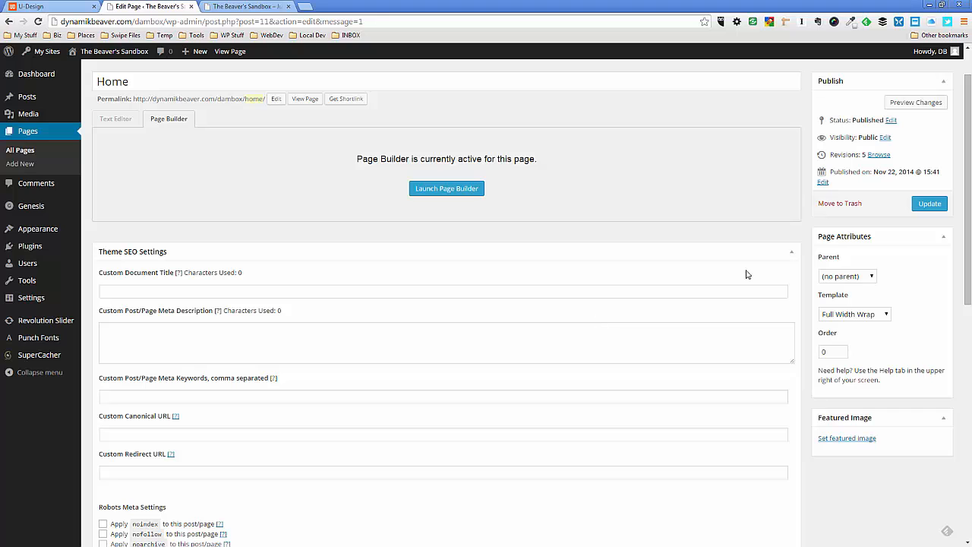
pyautogui.click(930, 204)
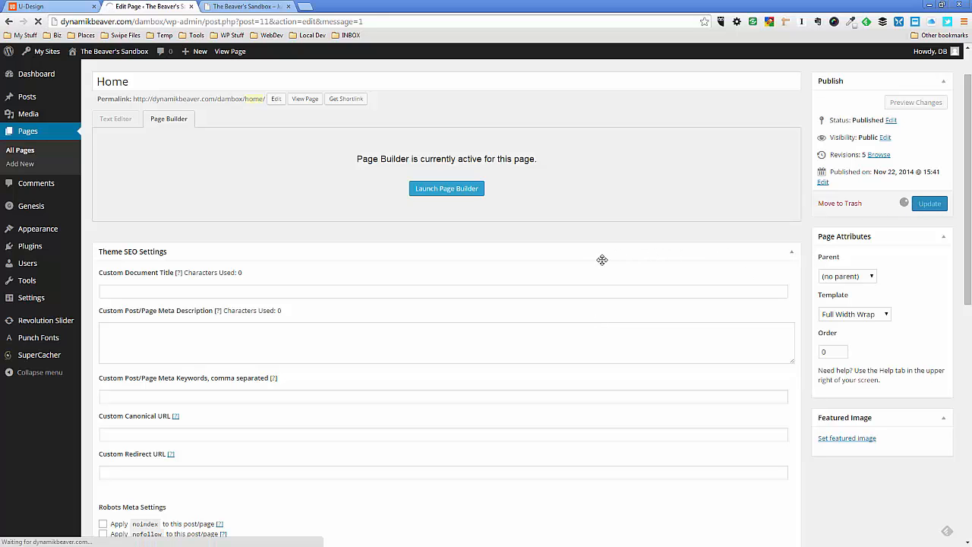
pyautogui.scroll(-6, 518, 302)
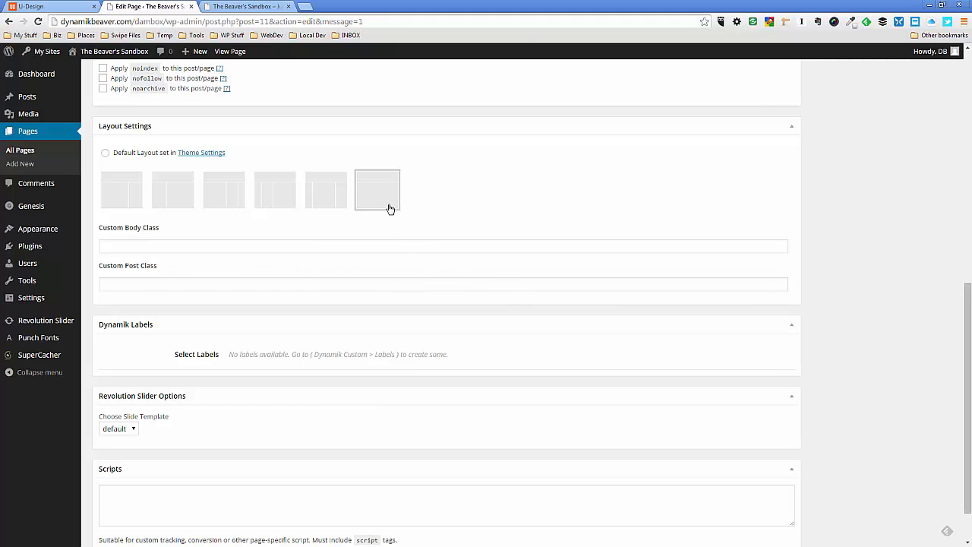
pyautogui.scroll(7, 403, 245)
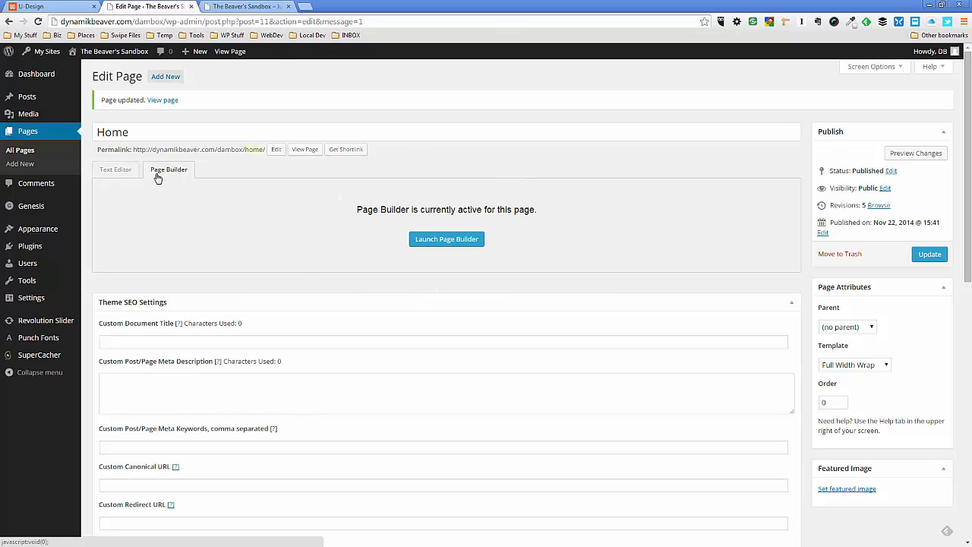
# Launch Page Builder for the Home page and start from the Blank layout after browsing the home and content page templates
pyautogui.click(442, 242)
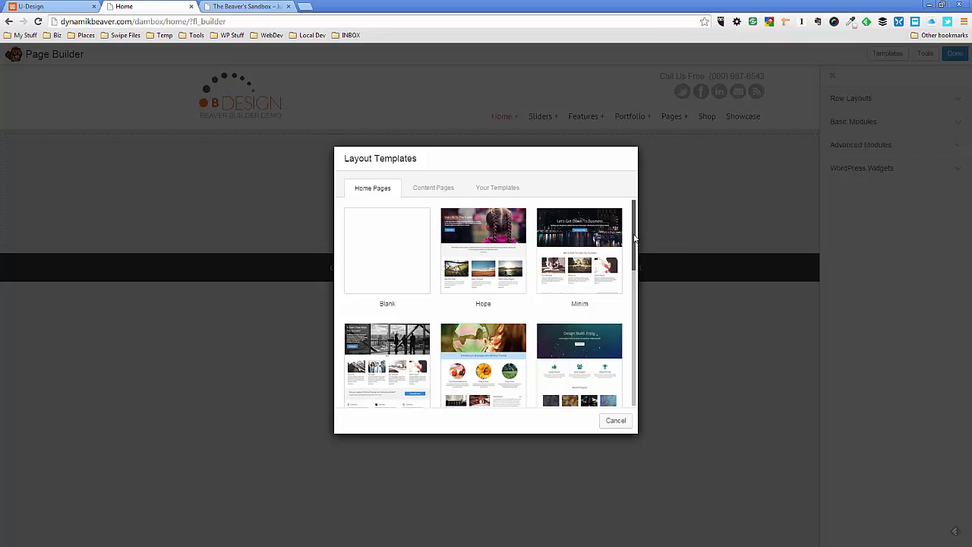
pyautogui.moveTo(635, 240)
pyautogui.mouseDown()
pyautogui.moveTo(626, 342)
pyautogui.moveTo(629, 232)
pyautogui.mouseUp()
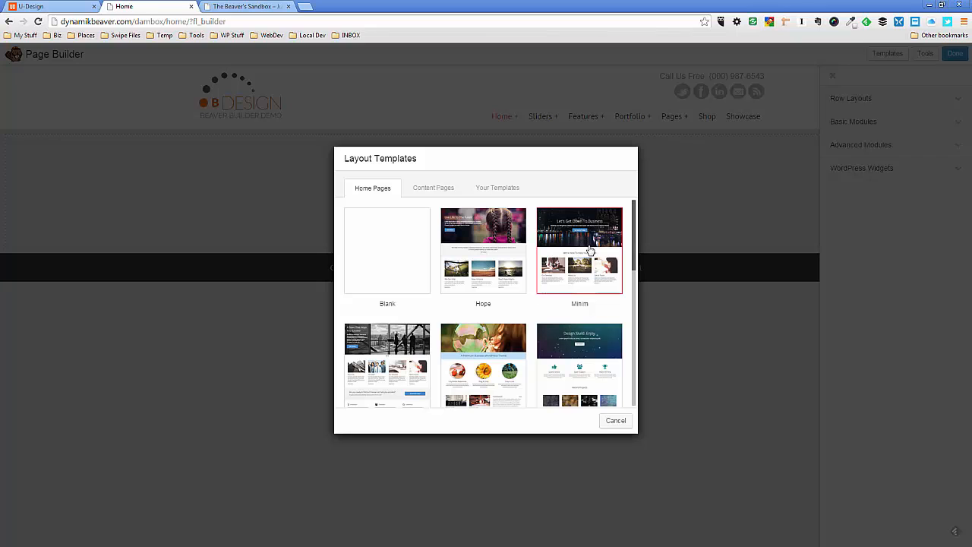
pyautogui.click(427, 188)
pyautogui.scroll(-5, 414, 234)
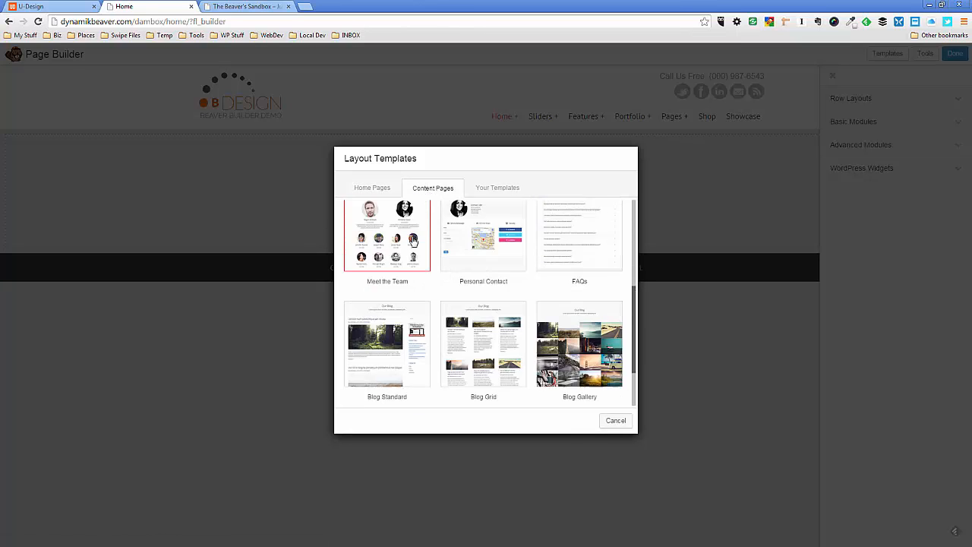
pyautogui.scroll(5, 412, 238)
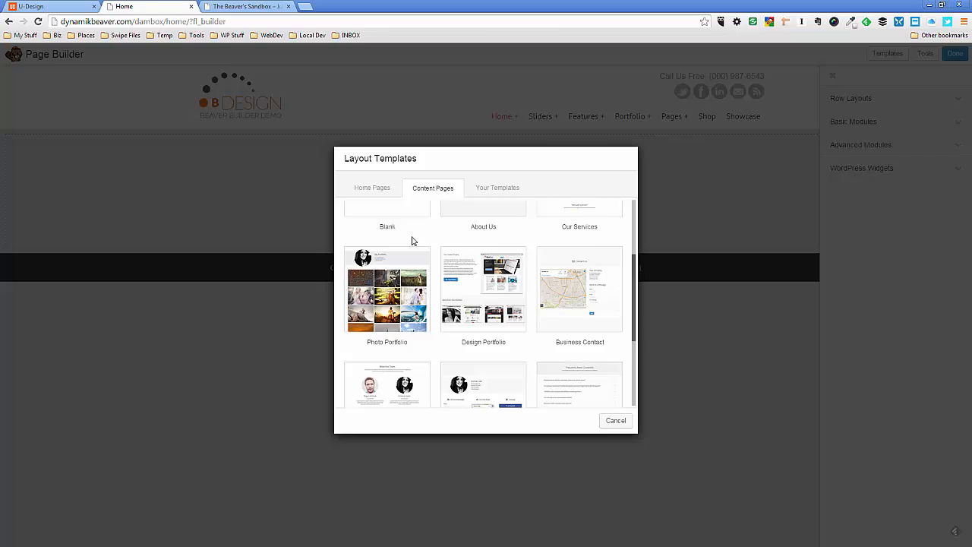
pyautogui.click(368, 194)
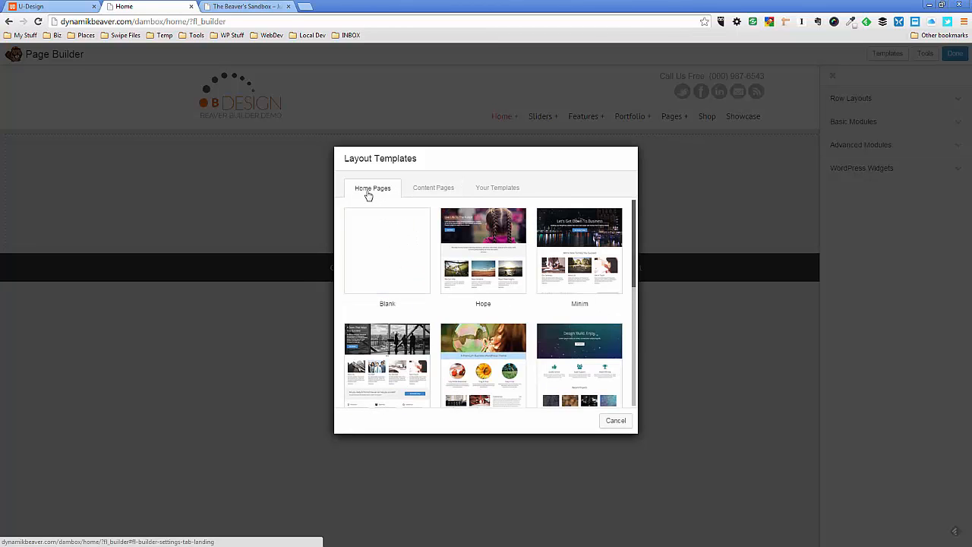
pyautogui.click(396, 253)
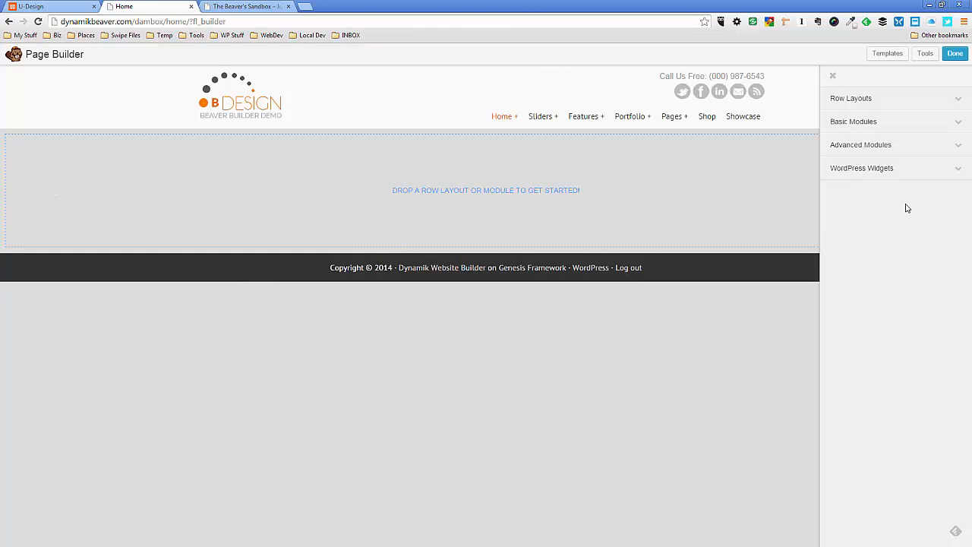
pyautogui.click(833, 76)
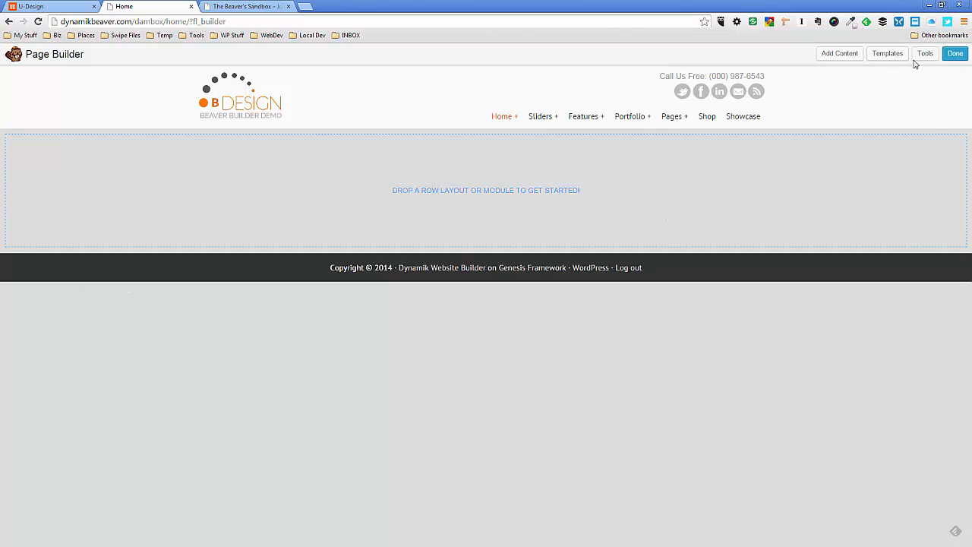
pyautogui.click(840, 55)
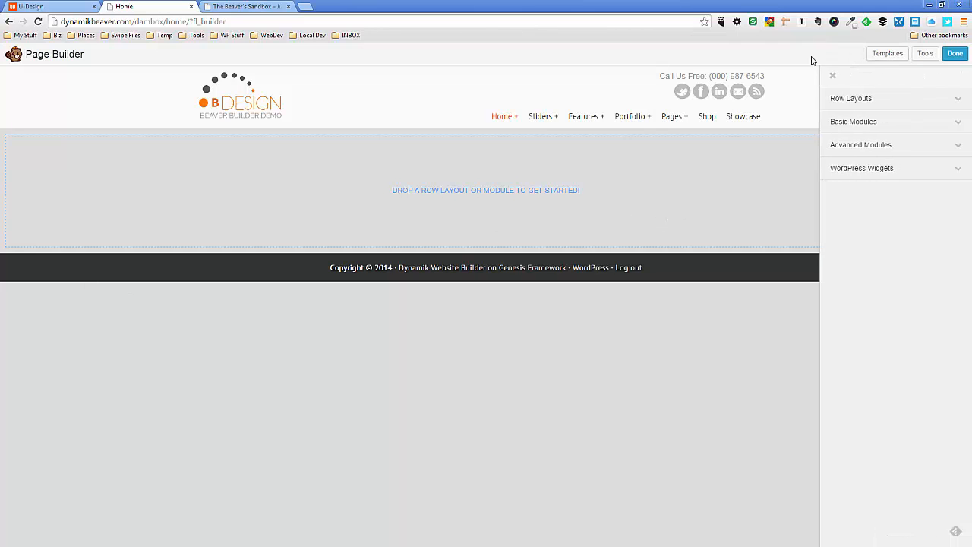
# Check the uDesign demo's slider area, and add a 1 Column row to the blank Home page layout
pyautogui.click(57, 8)
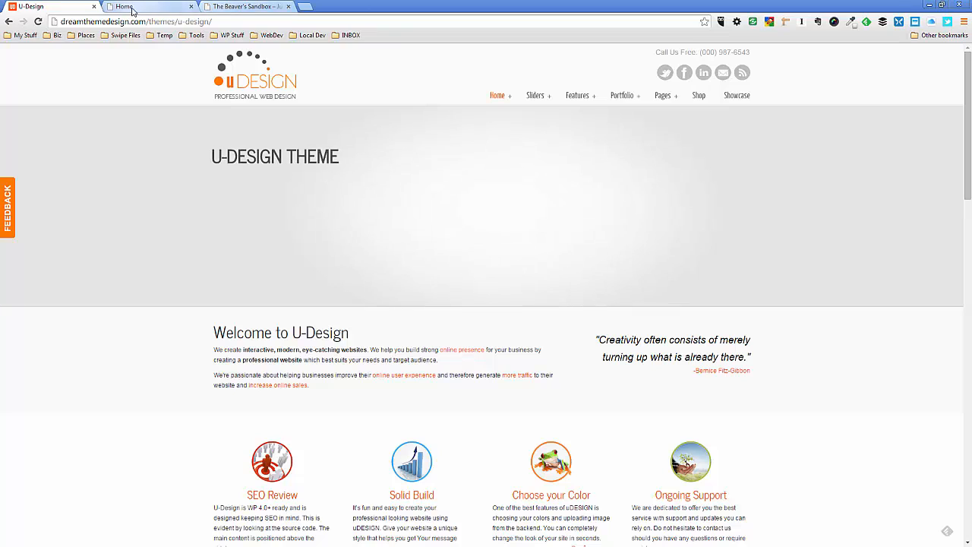
pyautogui.click(162, 8)
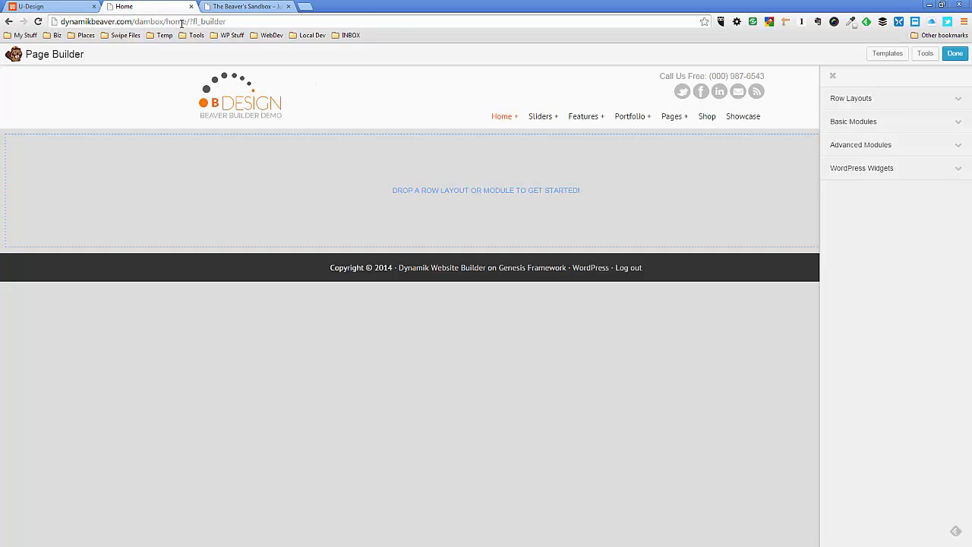
pyautogui.click(867, 102)
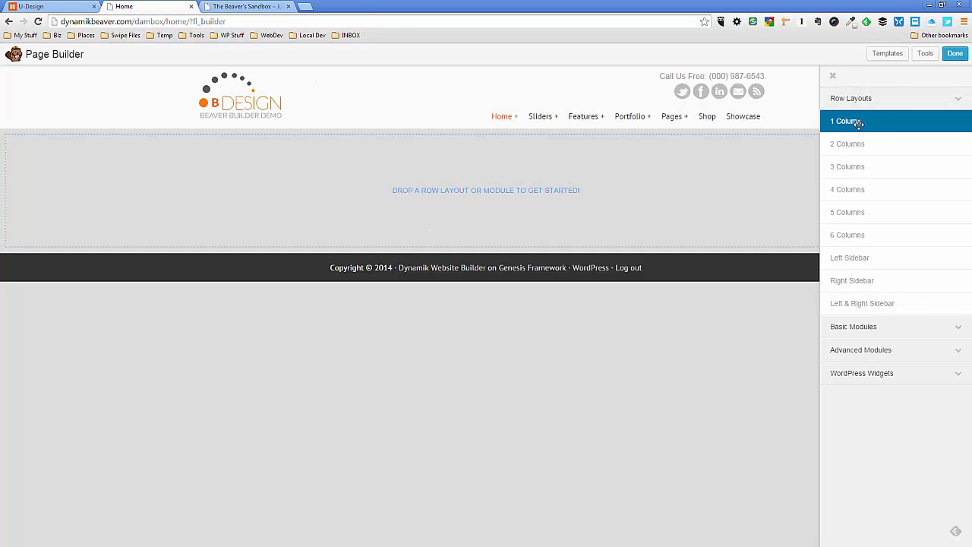
pyautogui.moveTo(858, 123); pyautogui.dragTo(442, 200)
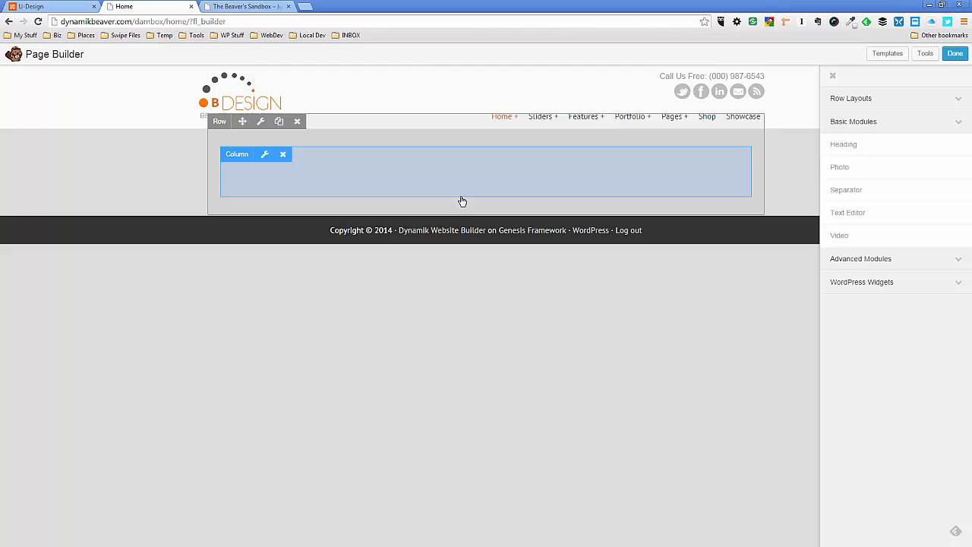
pyautogui.click(920, 102)
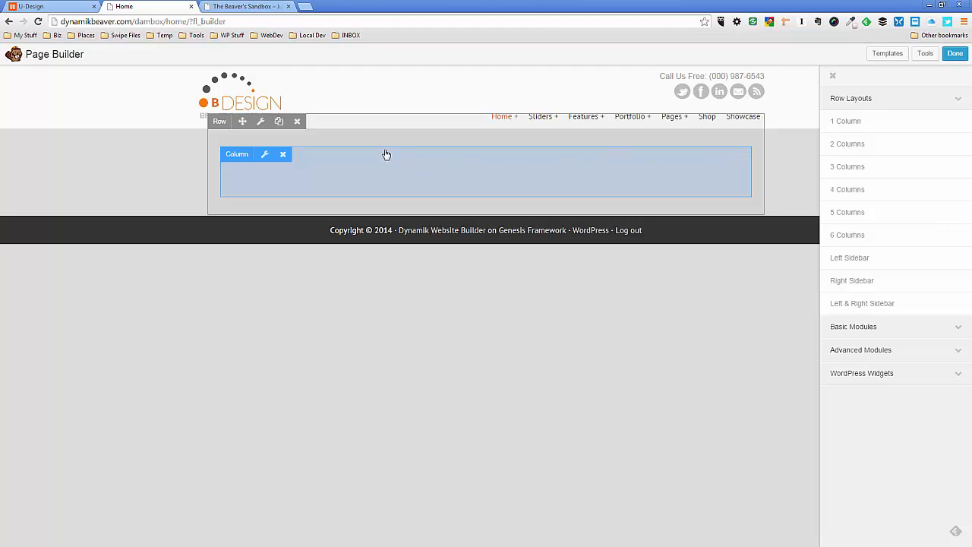
# Set both the width and the content width of the new row to Full Width and save the row settings
pyautogui.click(261, 123)
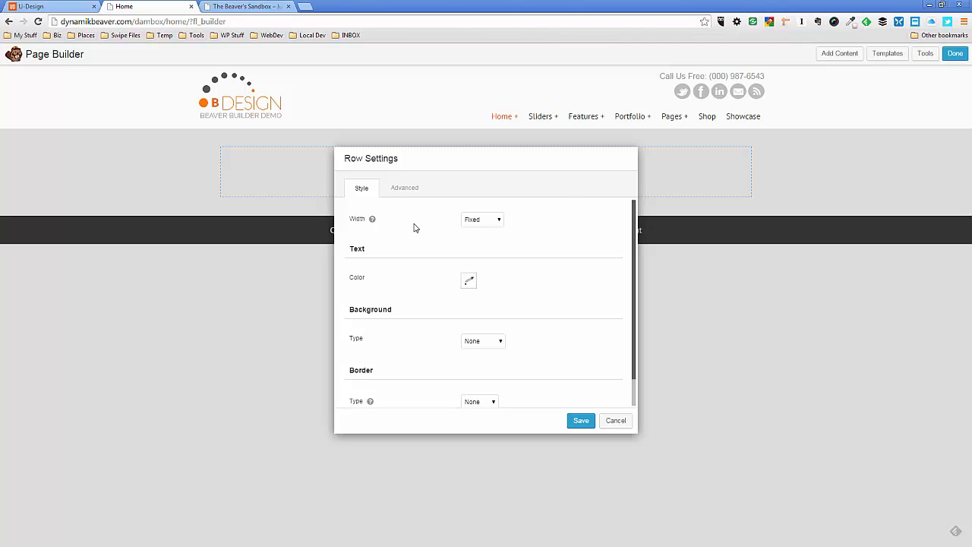
pyautogui.click(490, 223)
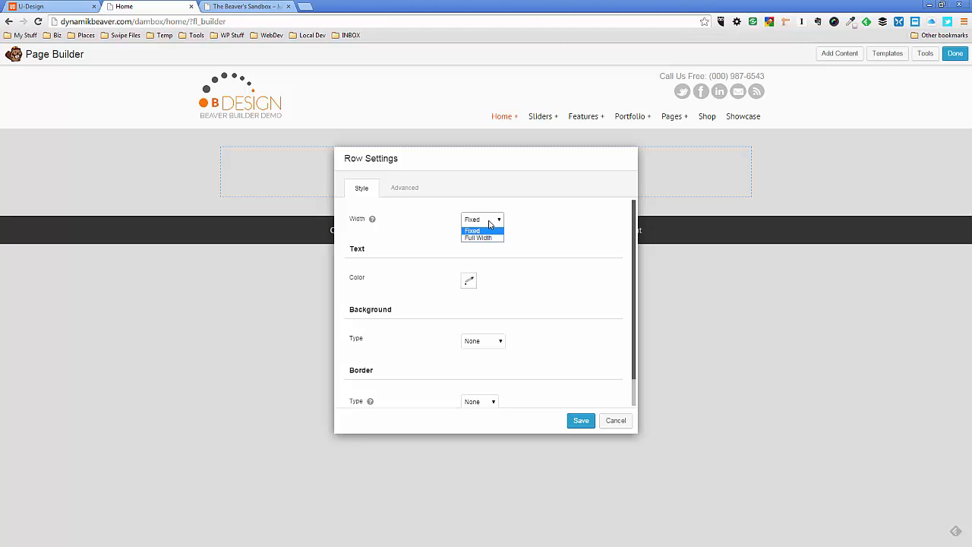
pyautogui.click(488, 238)
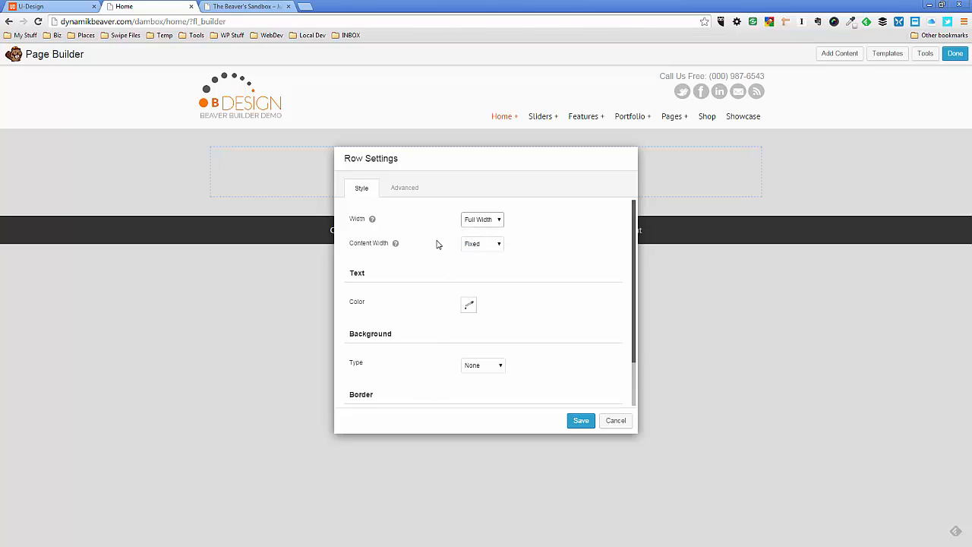
pyautogui.click(491, 245)
pyautogui.click(490, 263)
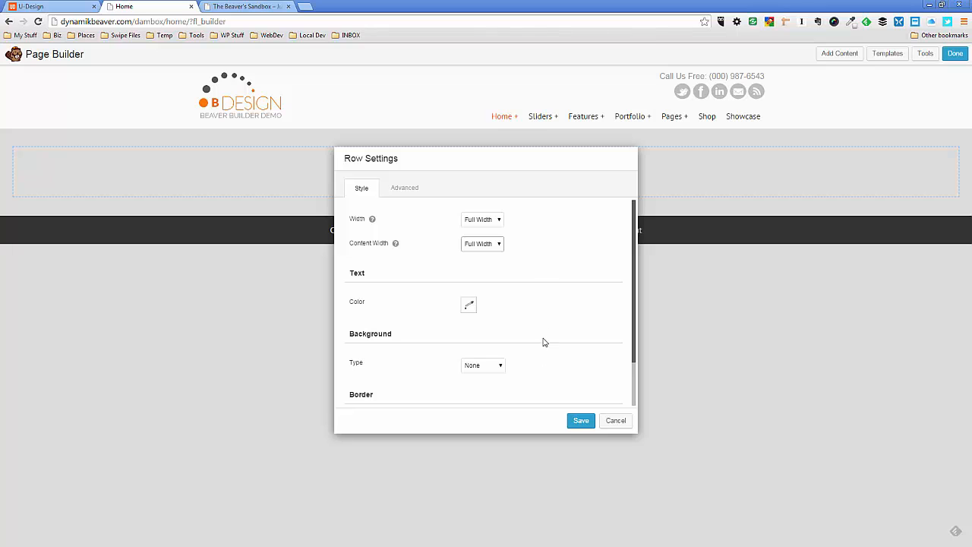
pyautogui.click(582, 423)
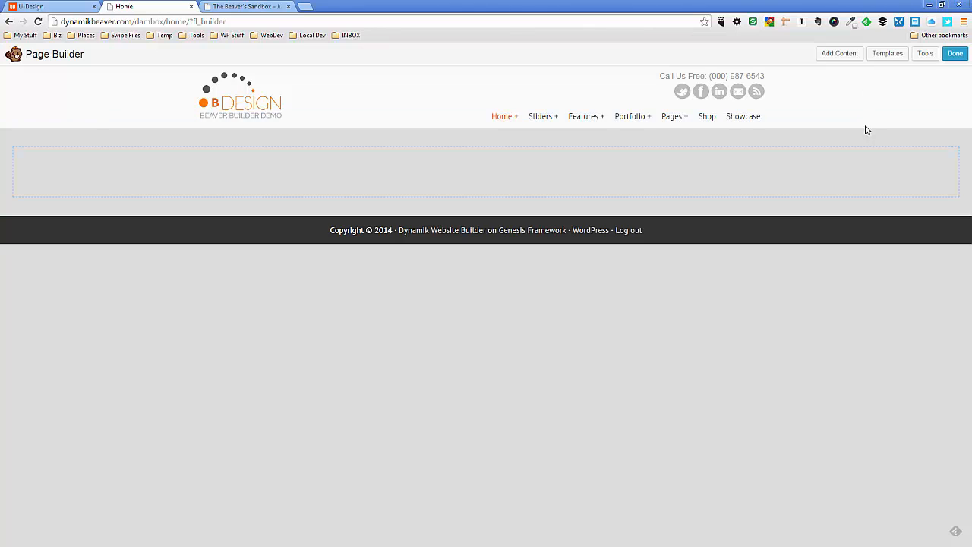
# Add a Heading module to the full-width row with the text "Revolution Slider Here" and save it
pyautogui.click(841, 54)
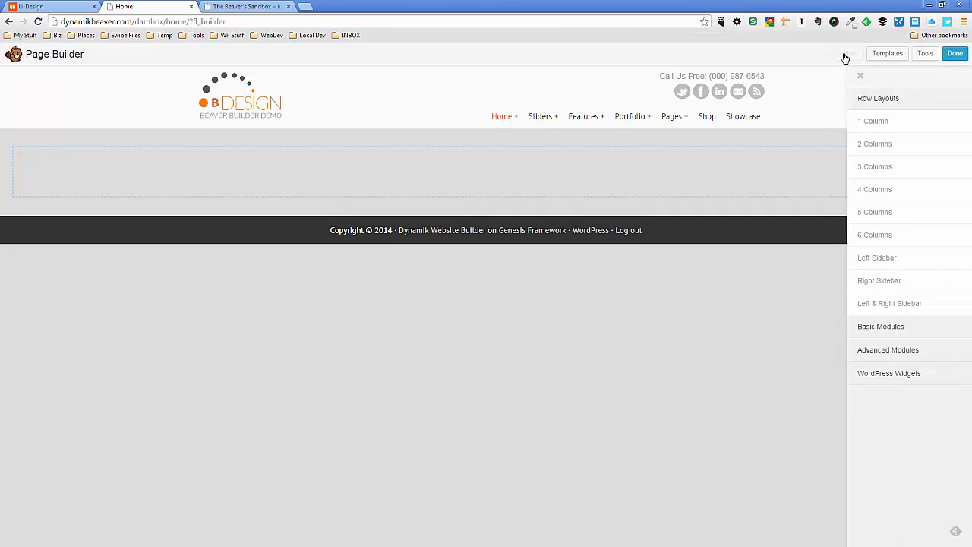
pyautogui.click(873, 329)
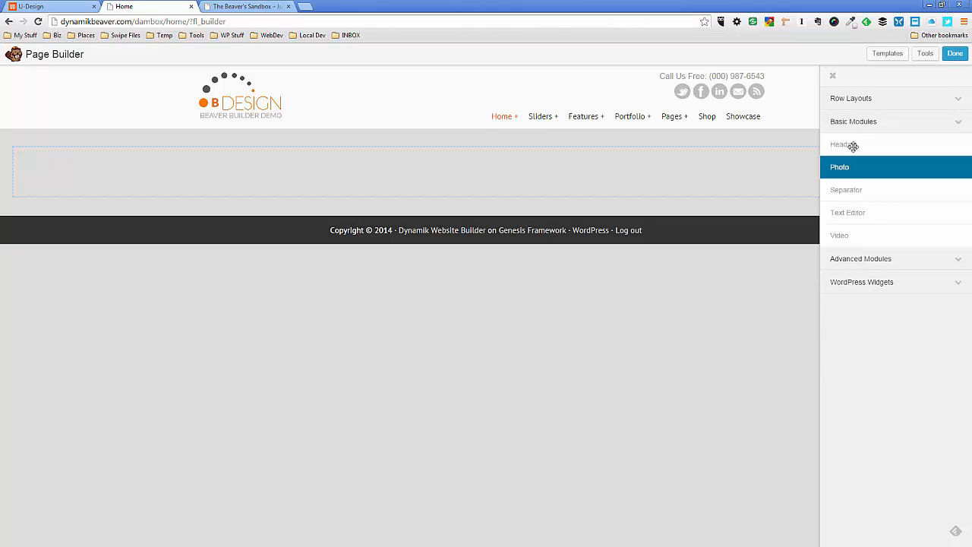
pyautogui.moveTo(851, 143); pyautogui.dragTo(205, 183)
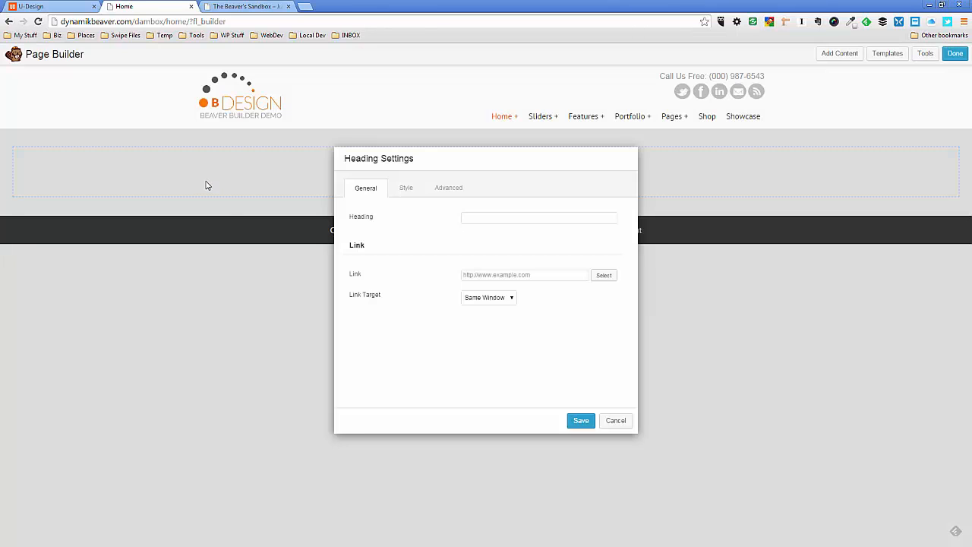
pyautogui.click(485, 215)
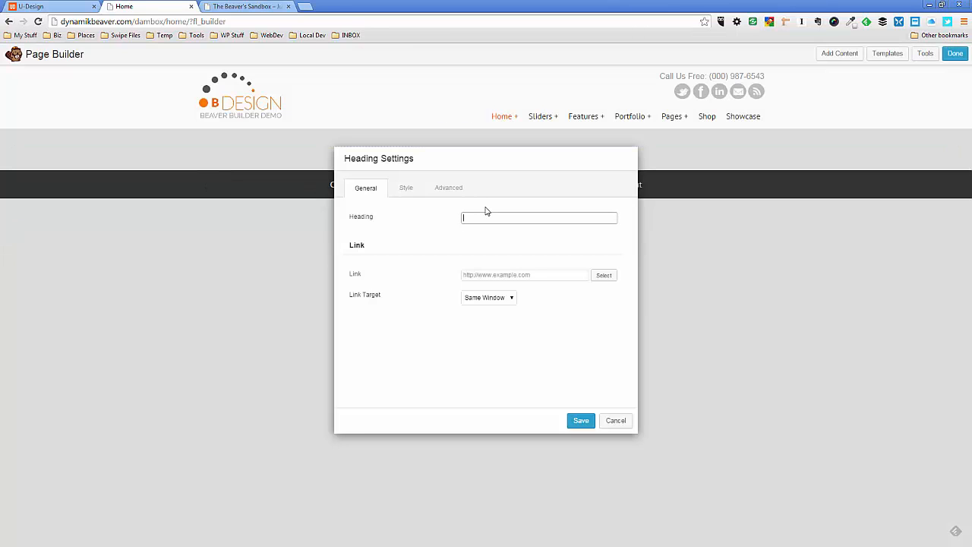
pyautogui.write('Revo')
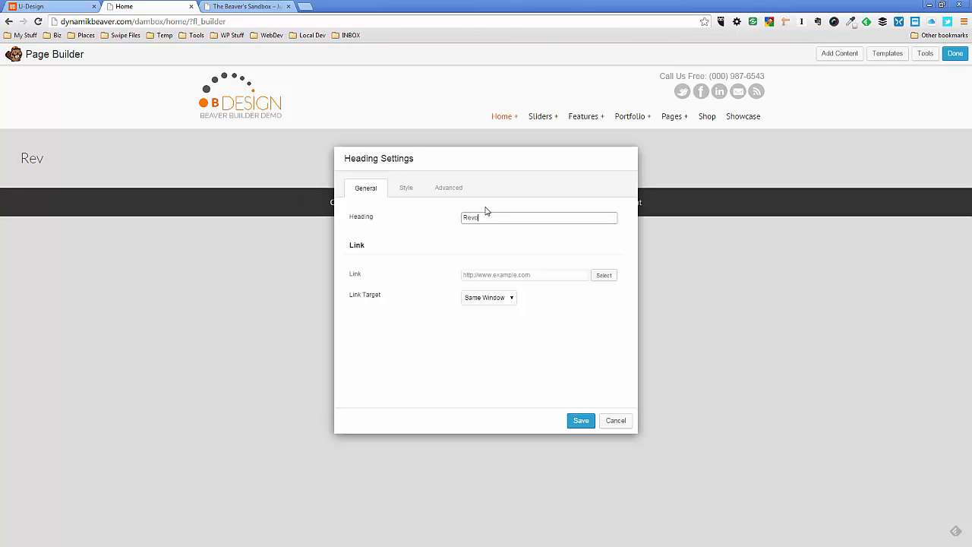
pyautogui.write('lution Slider Here')
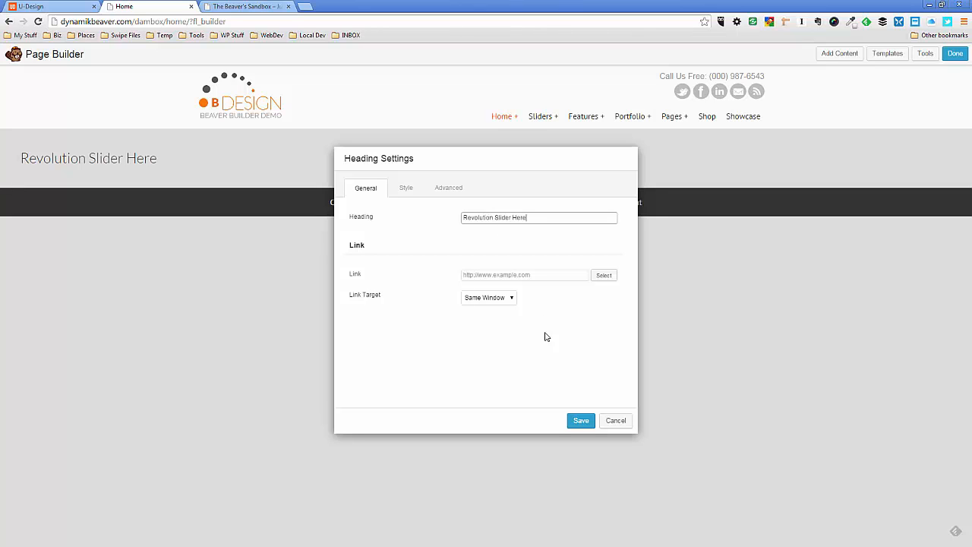
pyautogui.click(580, 420)
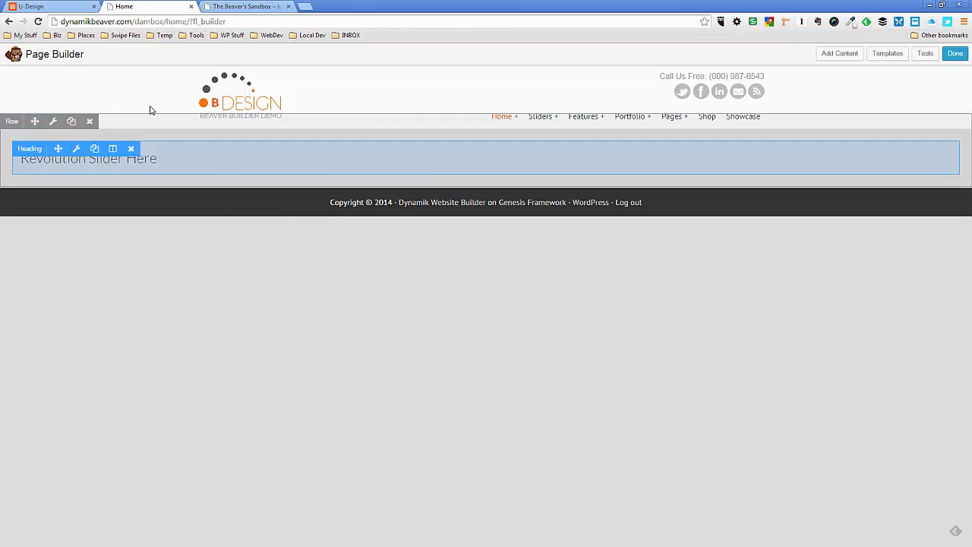
# Sample the background color of the Welcome to U-Design section on the uDesign demo page with the page color picker
pyautogui.click(53, 8)
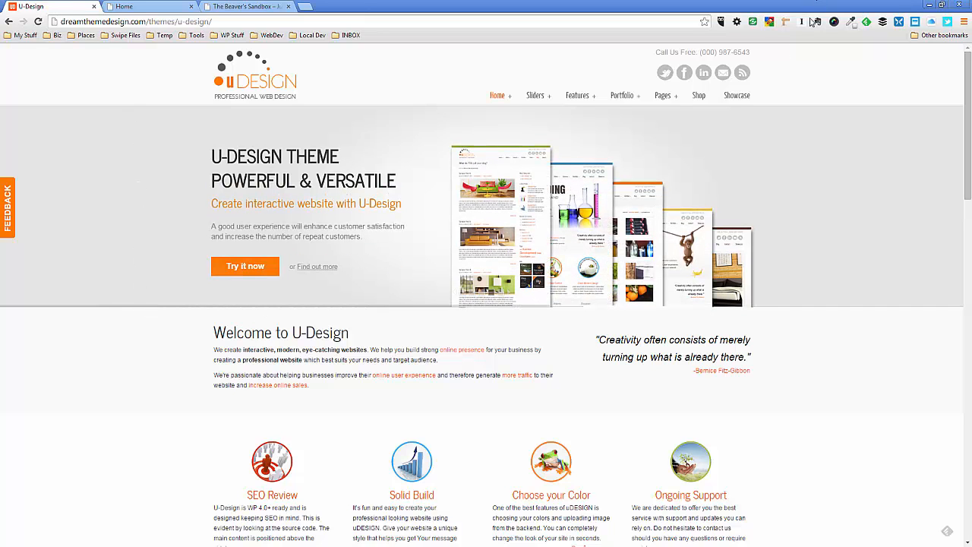
pyautogui.click(851, 21)
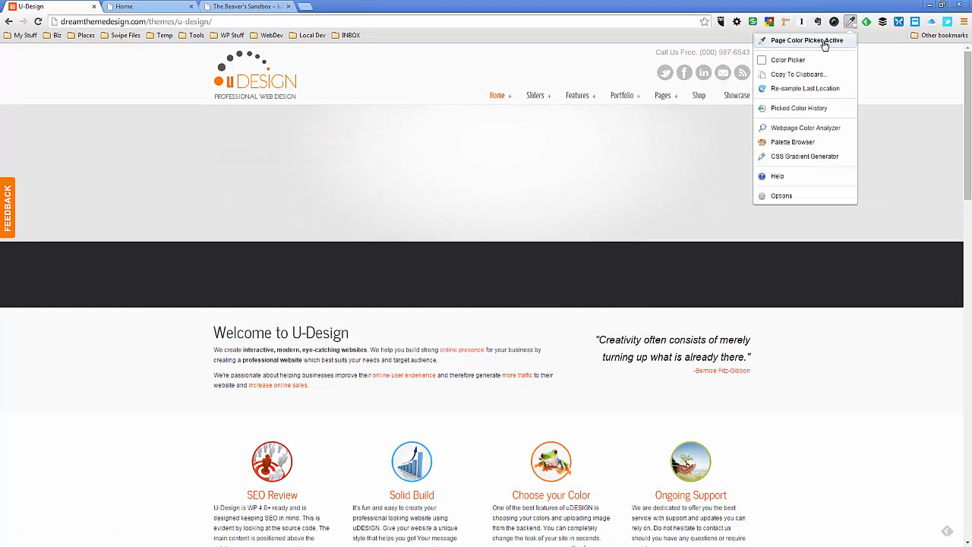
pyautogui.click(790, 60)
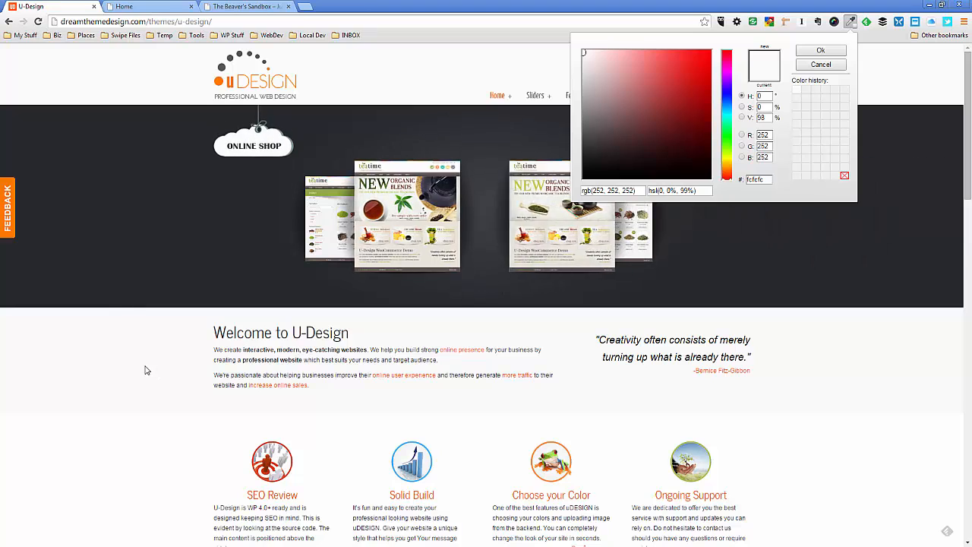
pyautogui.click(820, 65)
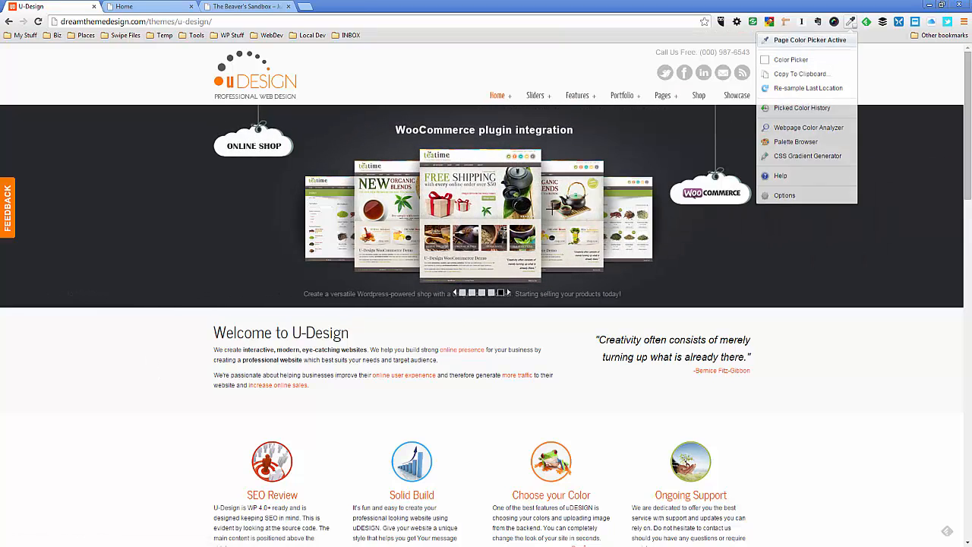
pyautogui.click(801, 41)
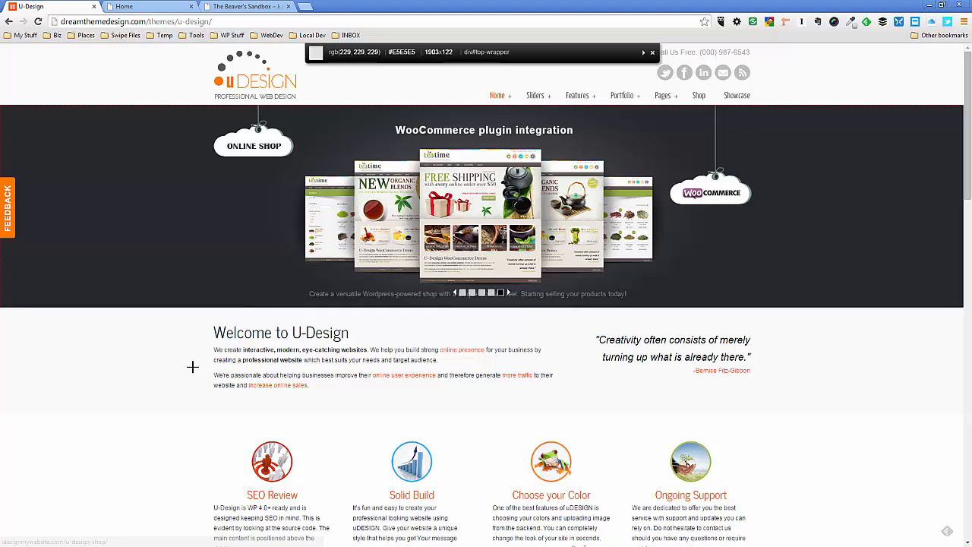
pyautogui.click(150, 347)
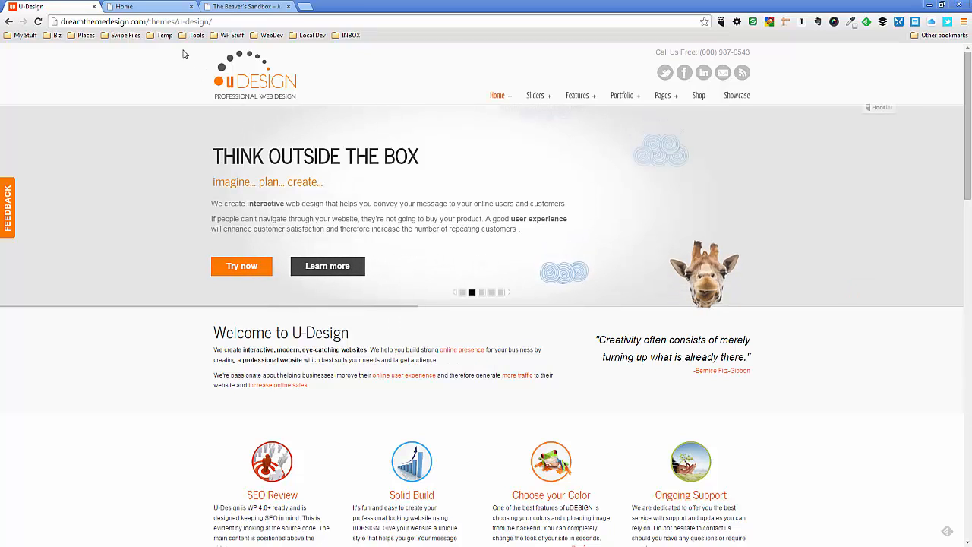
# Add a 2 Columns row below the Revolution Slider Here row on the Home page layout
pyautogui.click(164, 8)
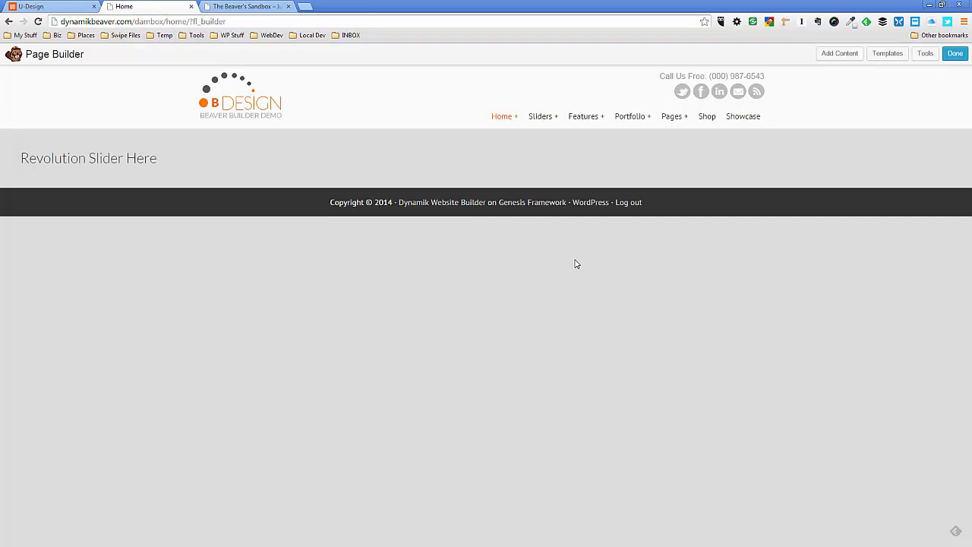
pyautogui.click(848, 57)
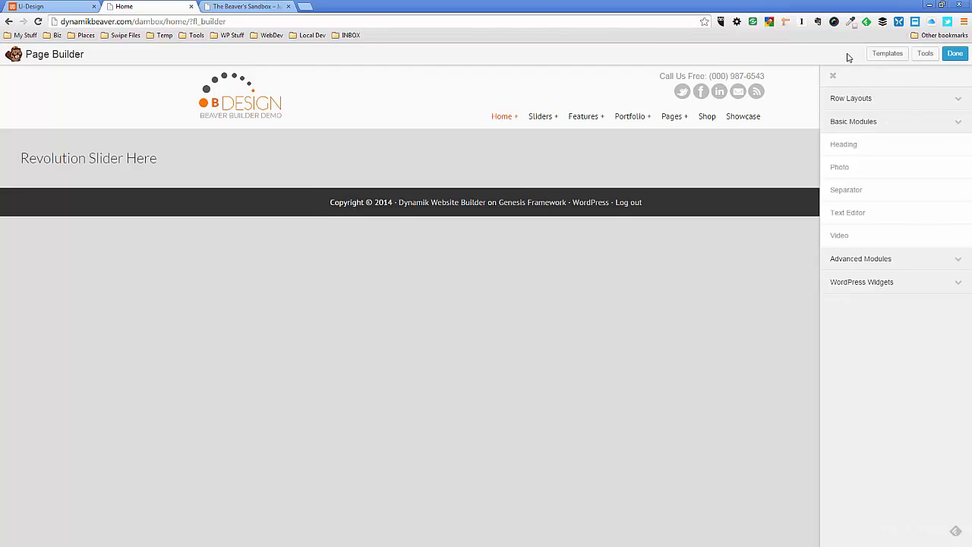
pyautogui.click(881, 98)
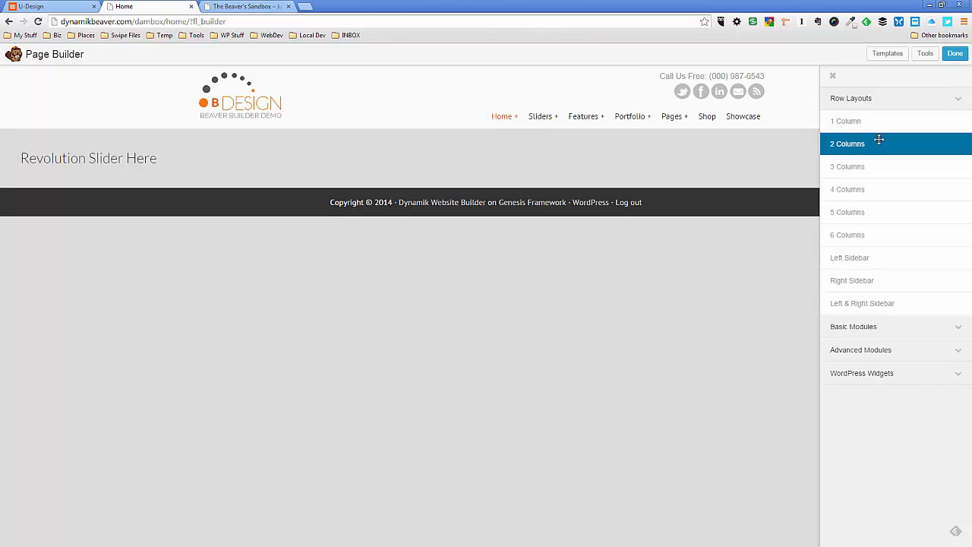
pyautogui.moveTo(879, 140); pyautogui.dragTo(568, 215)
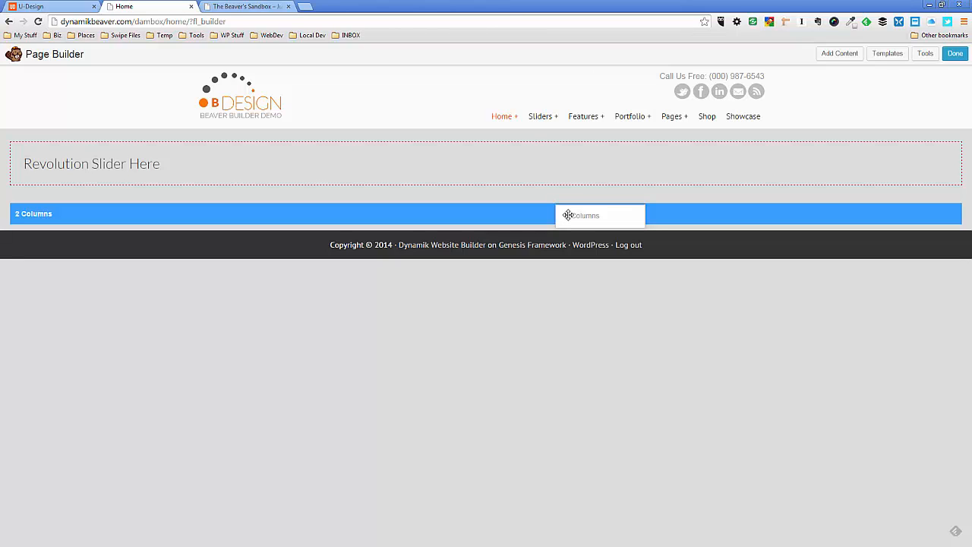
pyautogui.moveTo(568, 215); pyautogui.dragTo(569, 215)
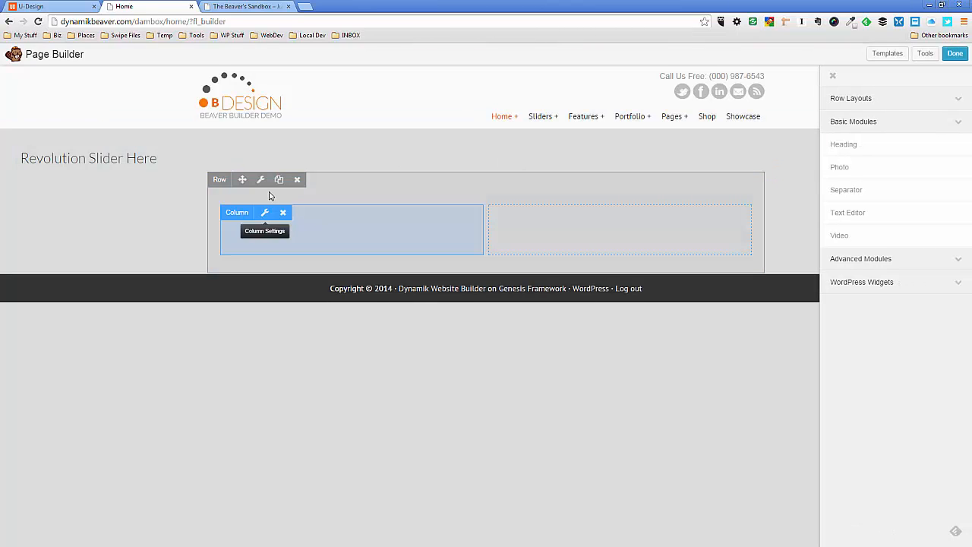
# Set the width of the new two-column row to Full Width in its row settings
pyautogui.click(262, 181)
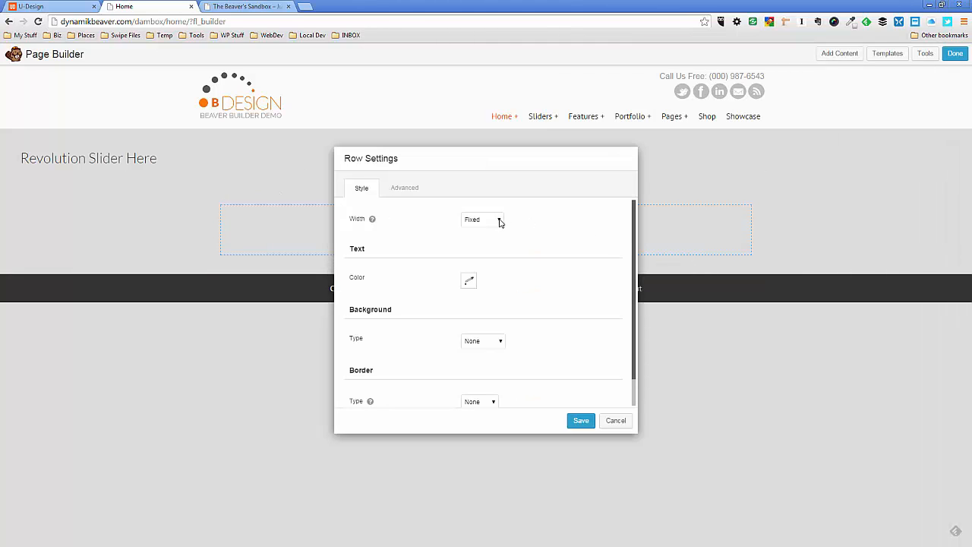
pyautogui.click(501, 221)
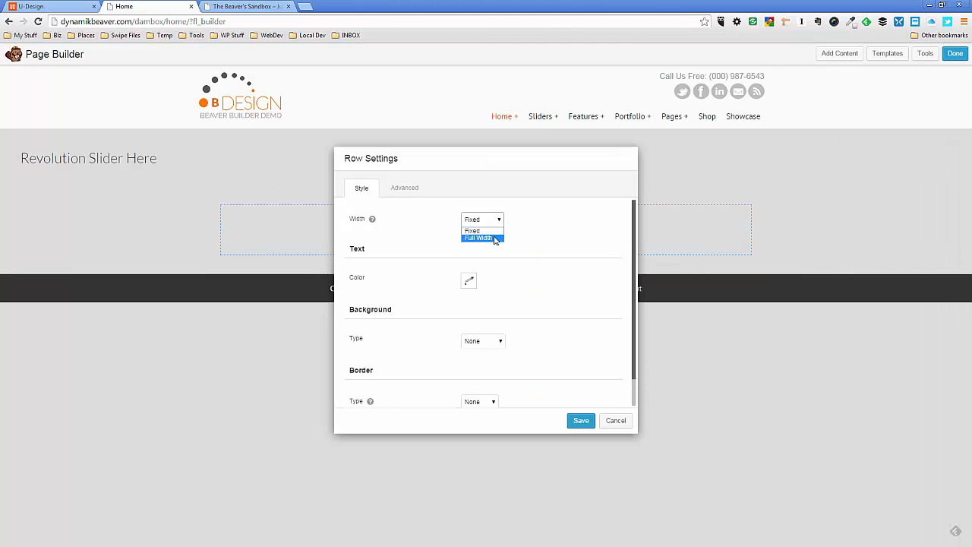
pyautogui.click(495, 238)
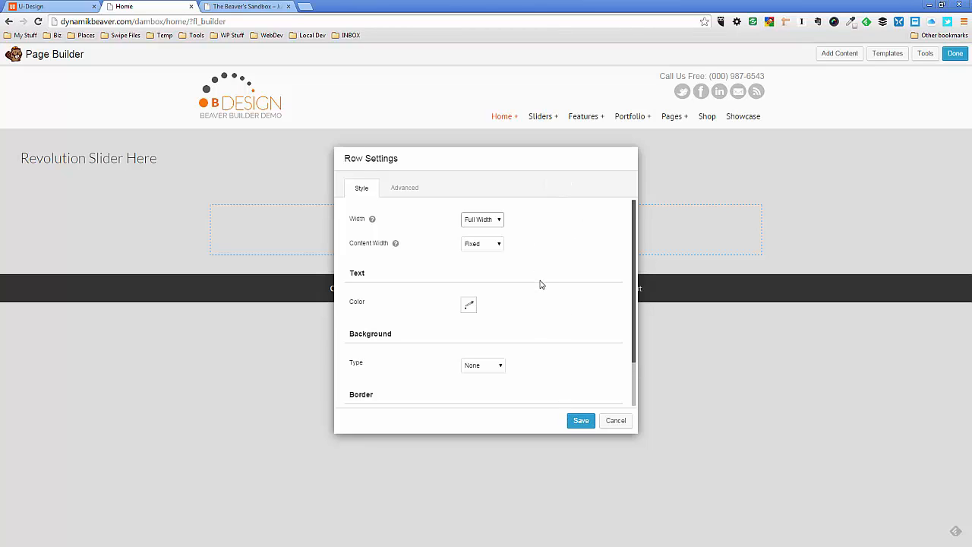
# Give the two-column row a Color background of FAFAFA and save the row settings
pyautogui.scroll(-2, 541, 284)
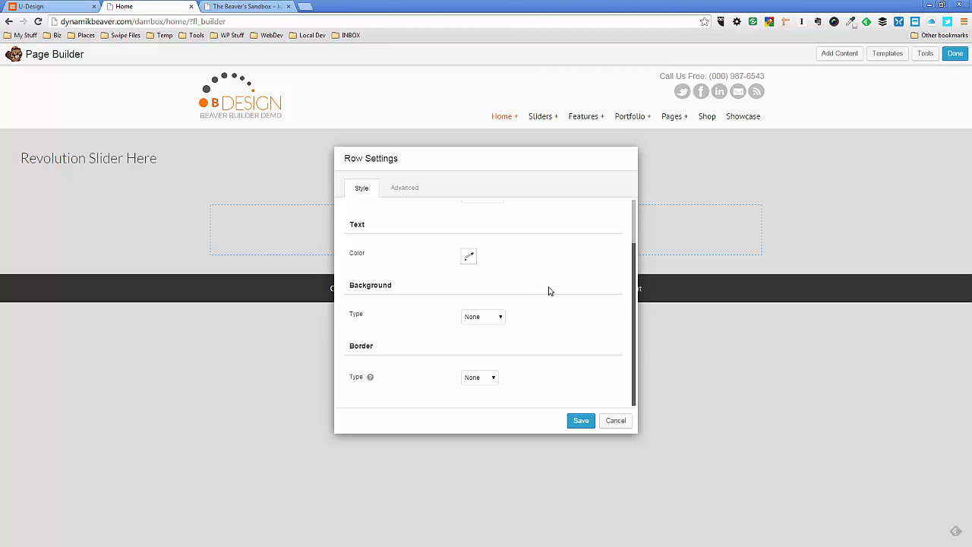
pyautogui.click(488, 318)
pyautogui.click(491, 334)
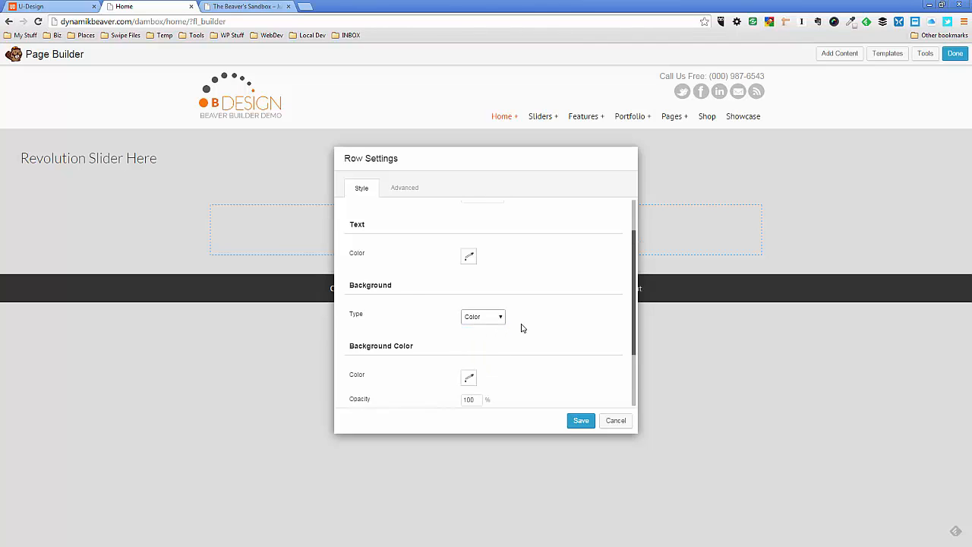
pyautogui.scroll(-1, 521, 329)
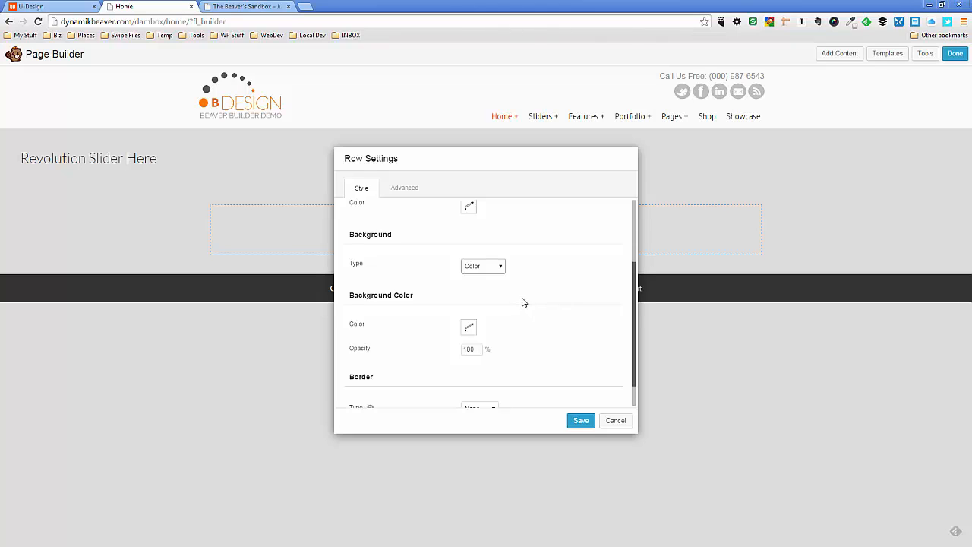
pyautogui.scroll(-1, 522, 306)
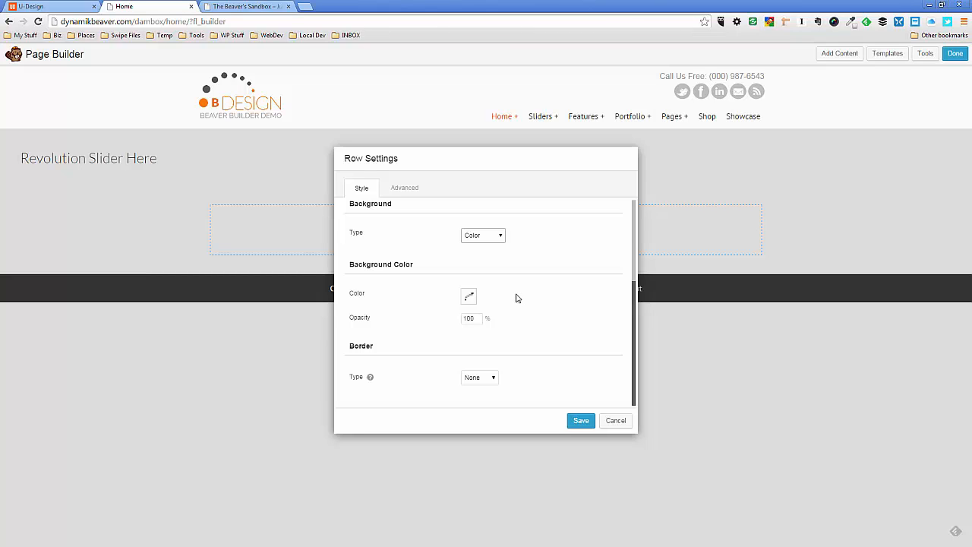
pyautogui.click(472, 297)
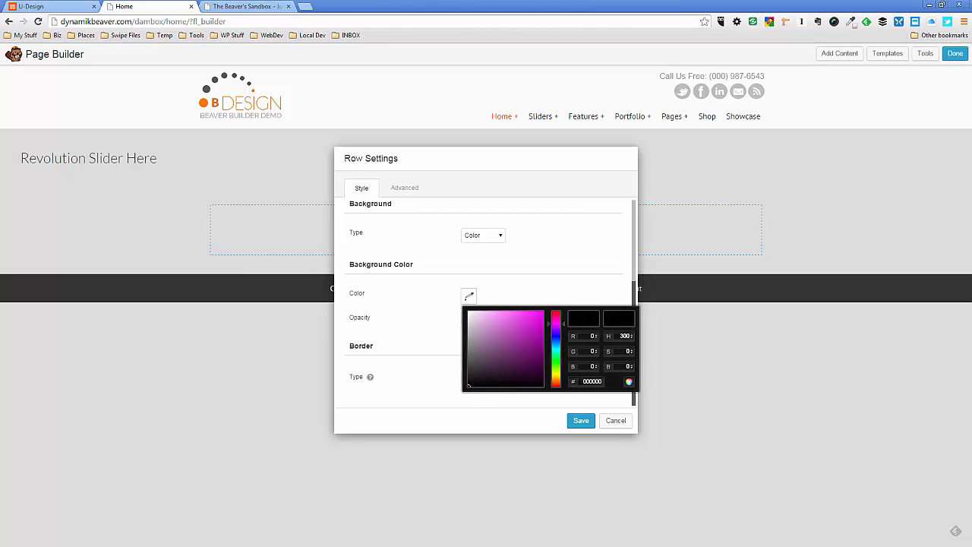
pyautogui.moveTo(581, 382); pyautogui.dragTo(603, 383)
pyautogui.write('FAFAFA')
pyautogui.click(584, 421)
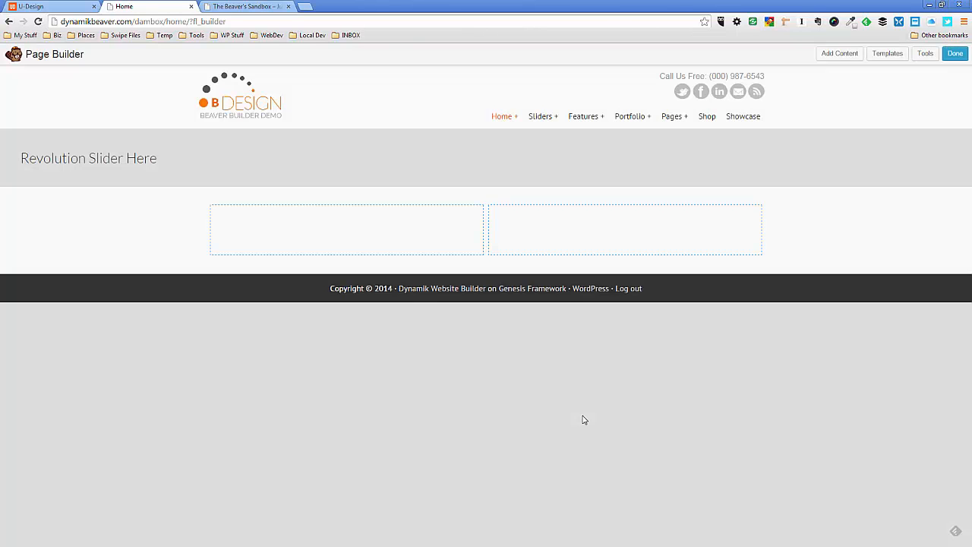
# Check the column proportions of the demo's Welcome section, and set the row's left column width to 67% and save it
pyautogui.moveTo(289, 275)
pyautogui.click(87, 7)
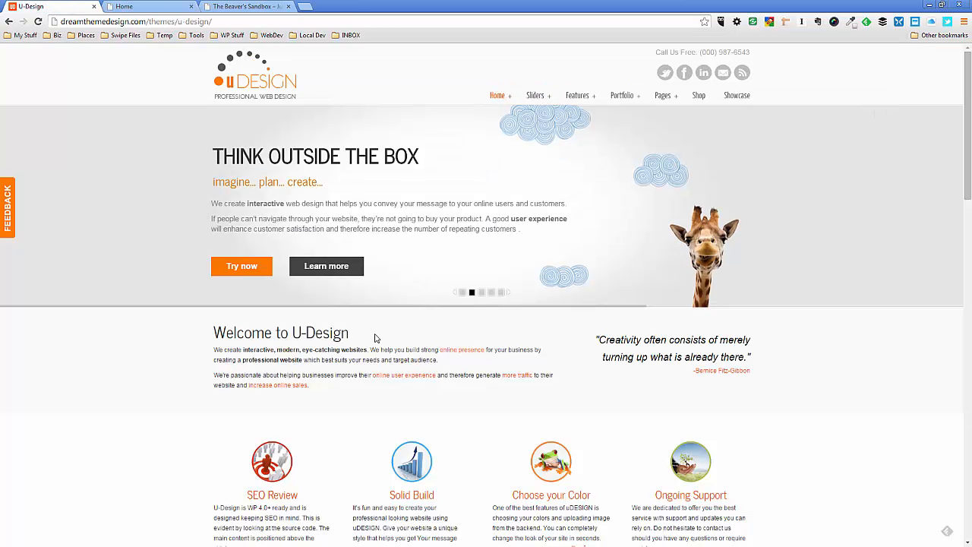
pyautogui.scroll(-1, 377, 341)
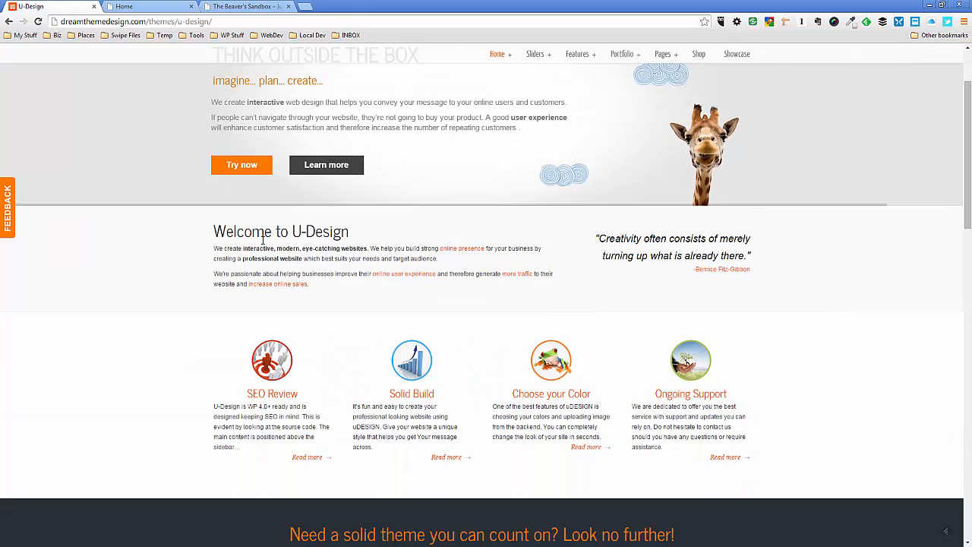
pyautogui.click(150, 9)
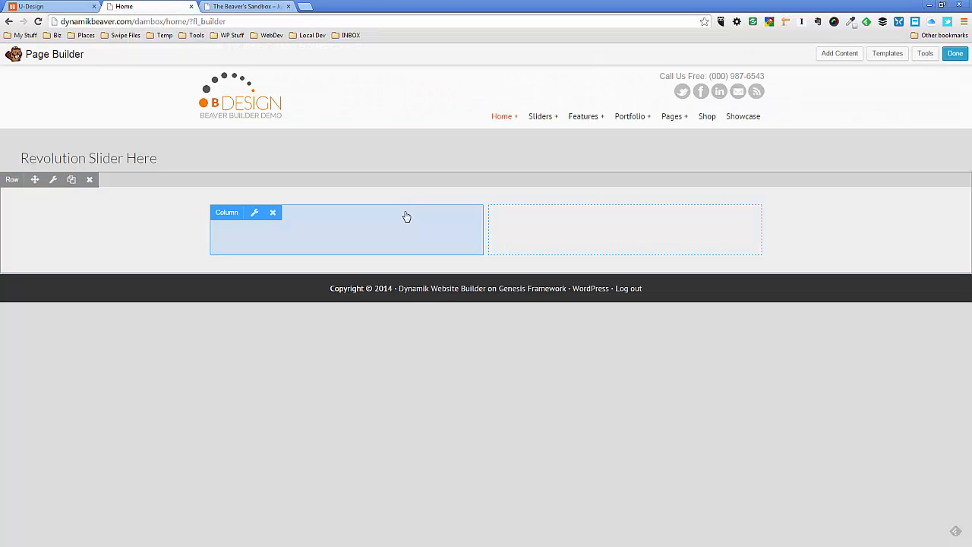
pyautogui.click(401, 221)
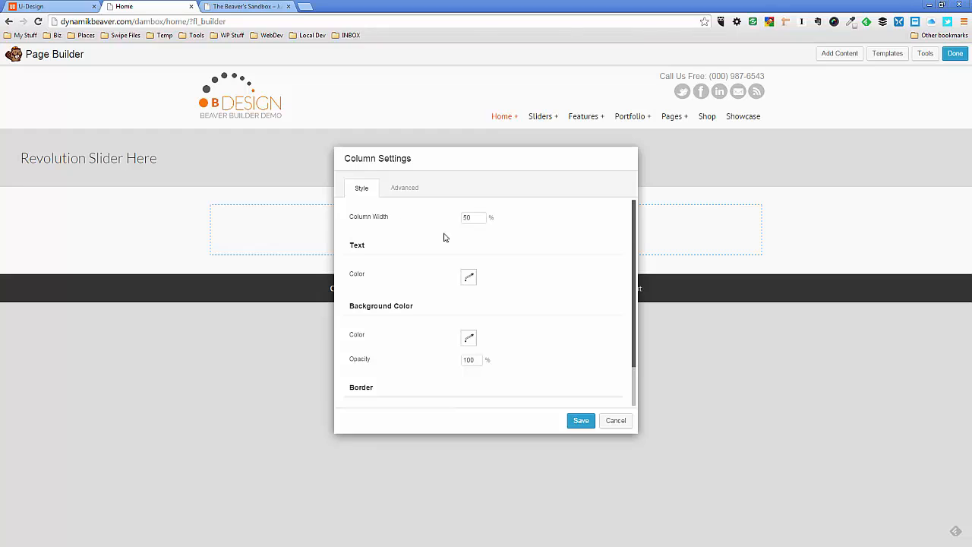
pyautogui.click(480, 218)
pyautogui.write('67')
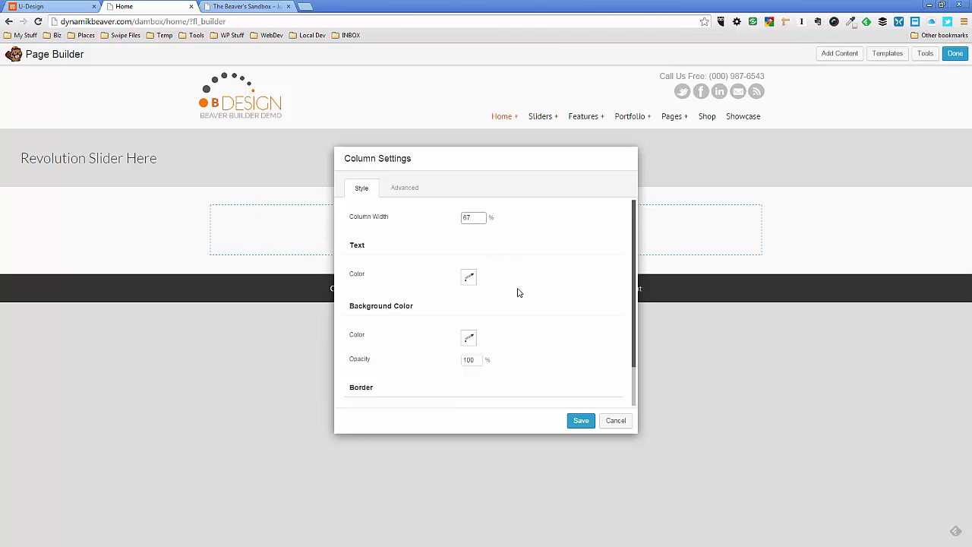
pyautogui.click(581, 422)
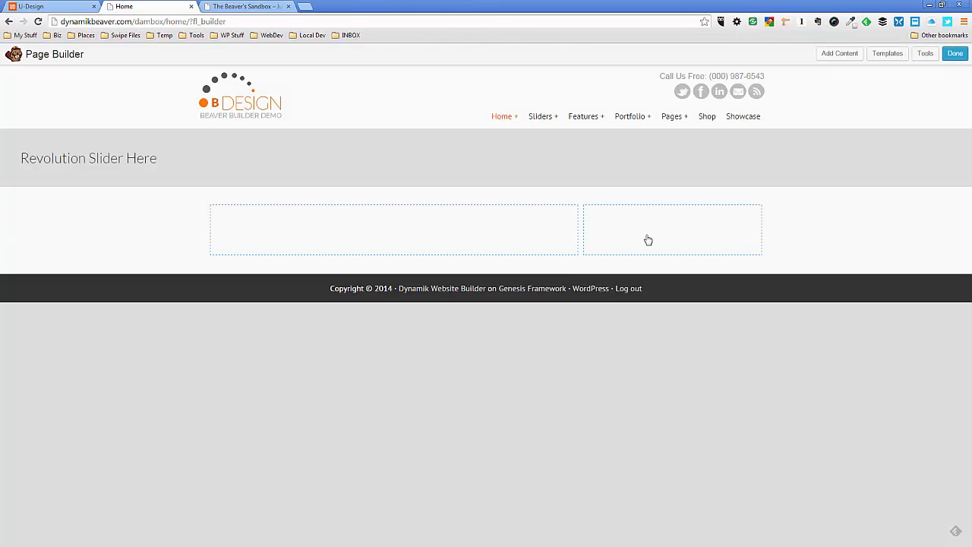
# Add a Text Editor module to the wider left column, filled with the demo's "Welcome to U-Design" heading and its two paragraphs
pyautogui.moveTo(648, 239)
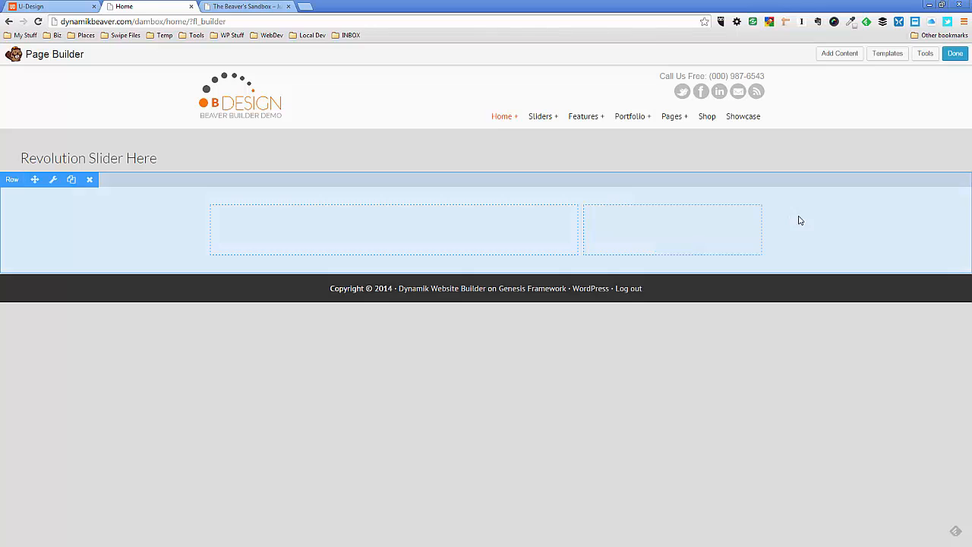
pyautogui.click(844, 55)
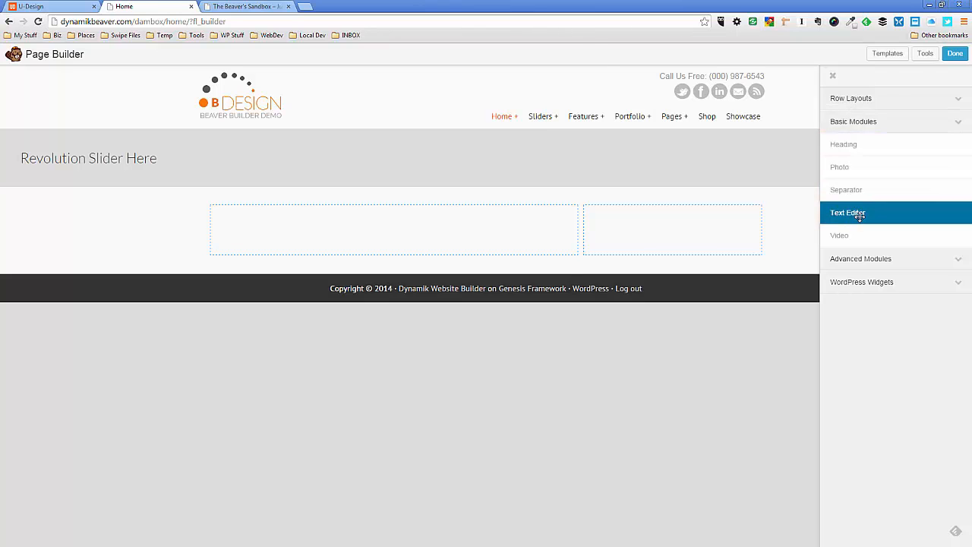
pyautogui.moveTo(860, 215); pyautogui.dragTo(384, 281)
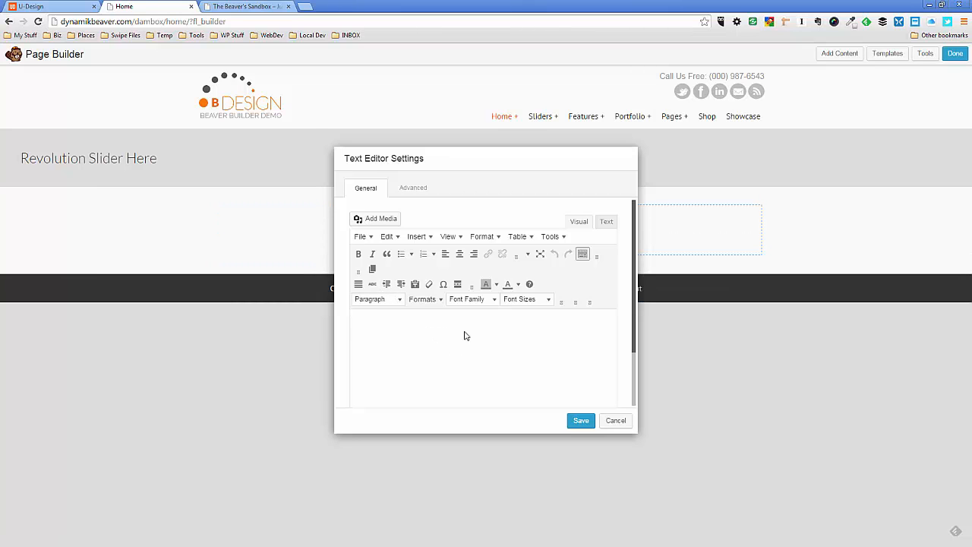
pyautogui.click(72, 7)
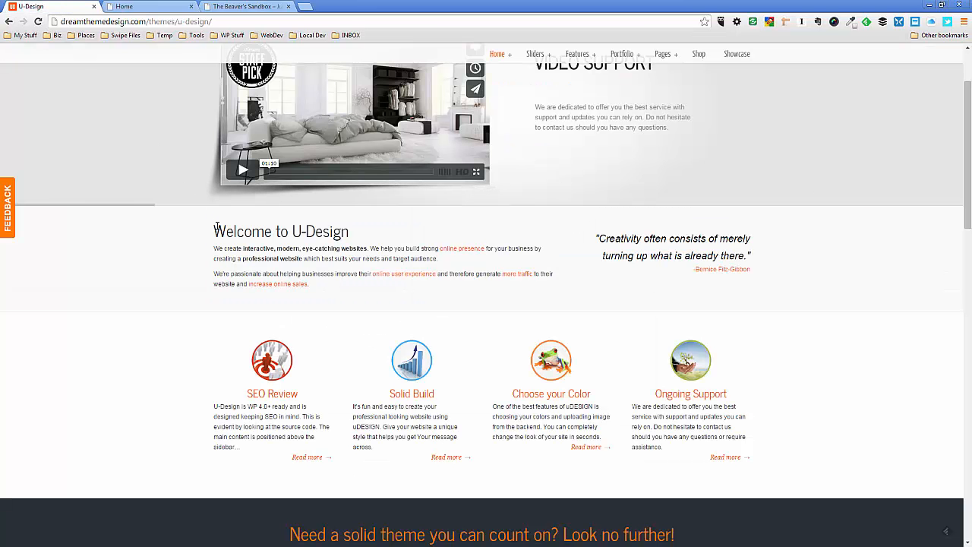
pyautogui.moveTo(213, 228); pyautogui.dragTo(367, 278)
pyautogui.hotkey('ctrl', 'c')
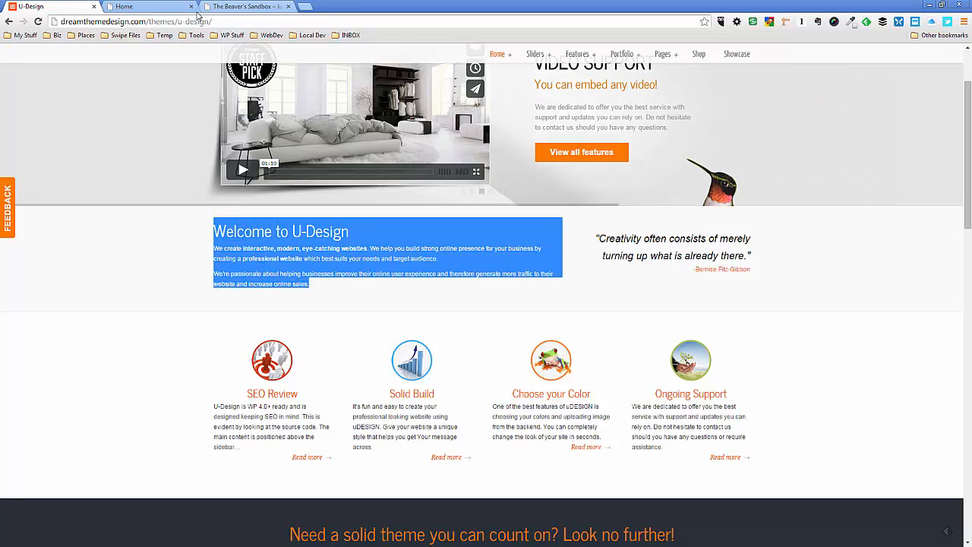
pyautogui.click(150, 8)
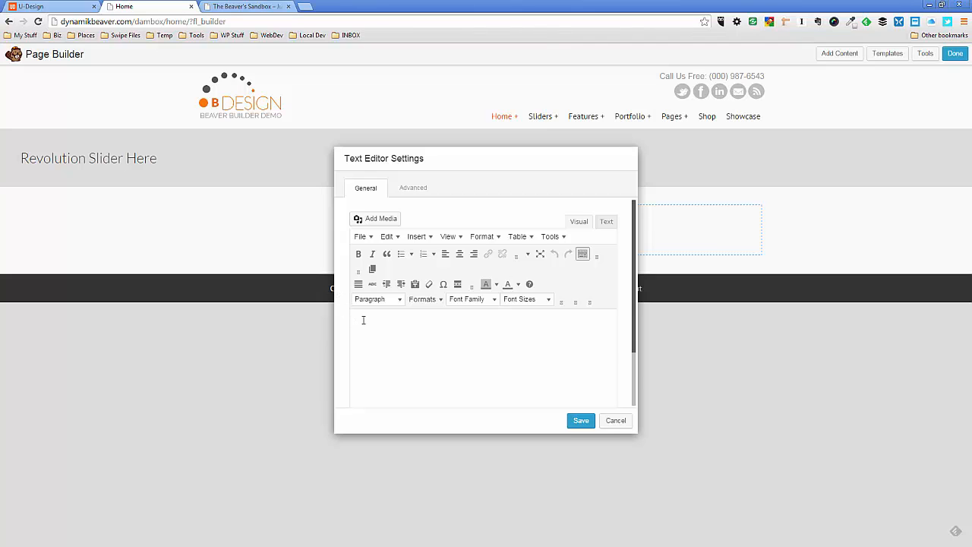
pyautogui.hotkey('ctrl', 'v')
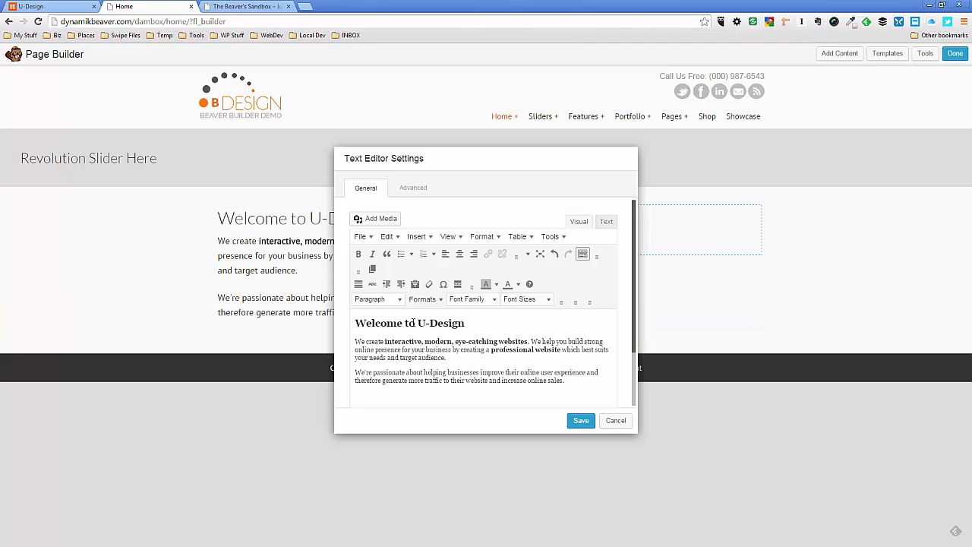
# Set the font size of the two paragraphs under the "Welcome to U-Design" heading to 10pt and save the Text Editor module
pyautogui.moveTo(461, 160); pyautogui.dragTo(675, 134)
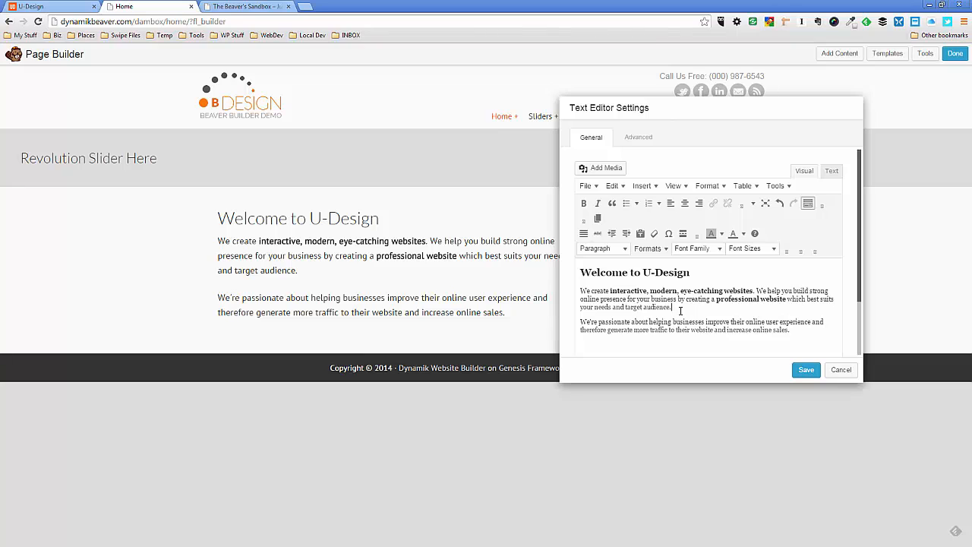
pyautogui.moveTo(582, 291); pyautogui.dragTo(791, 331)
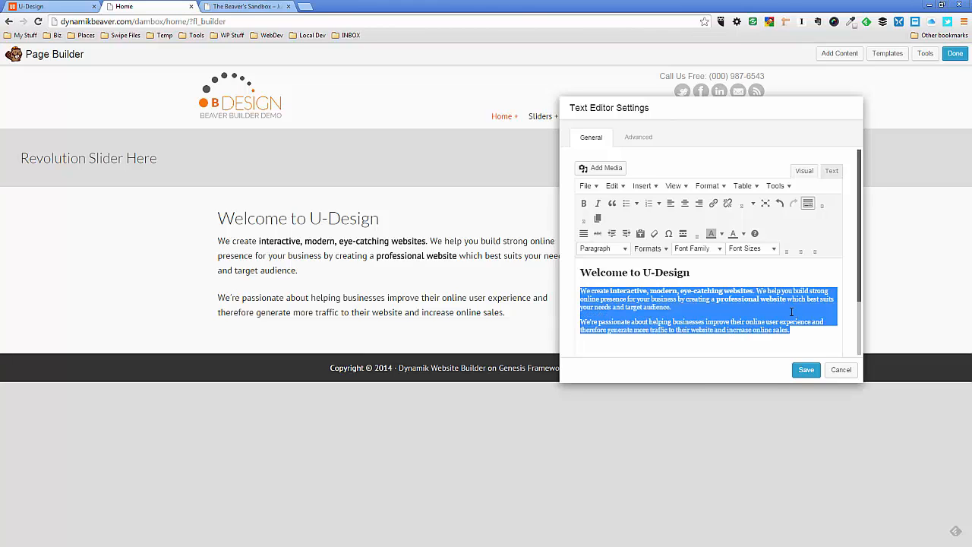
pyautogui.click(774, 248)
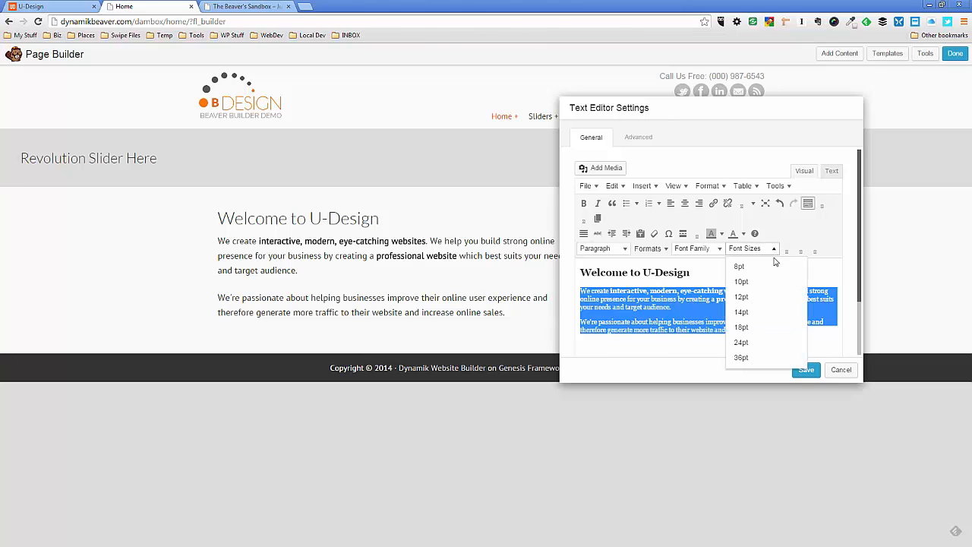
pyautogui.click(744, 282)
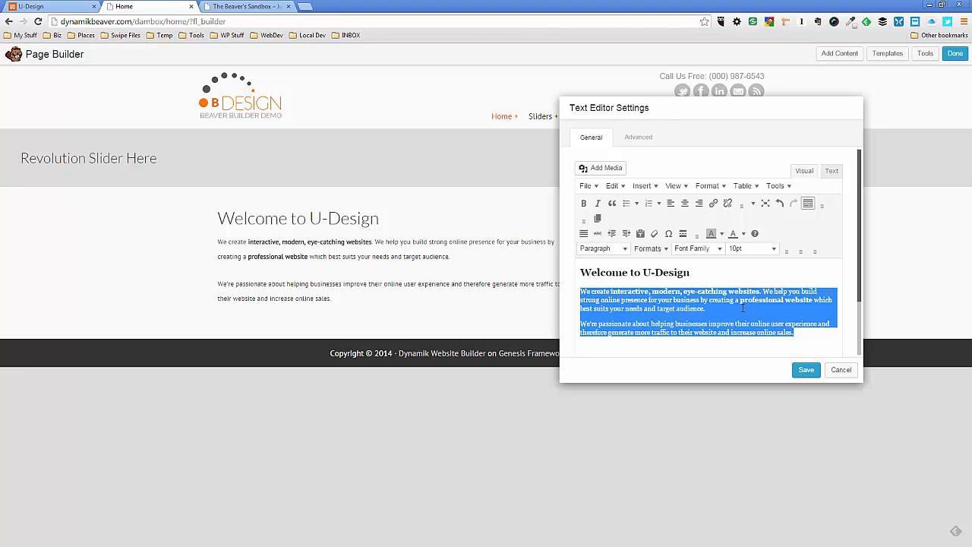
pyautogui.click(740, 279)
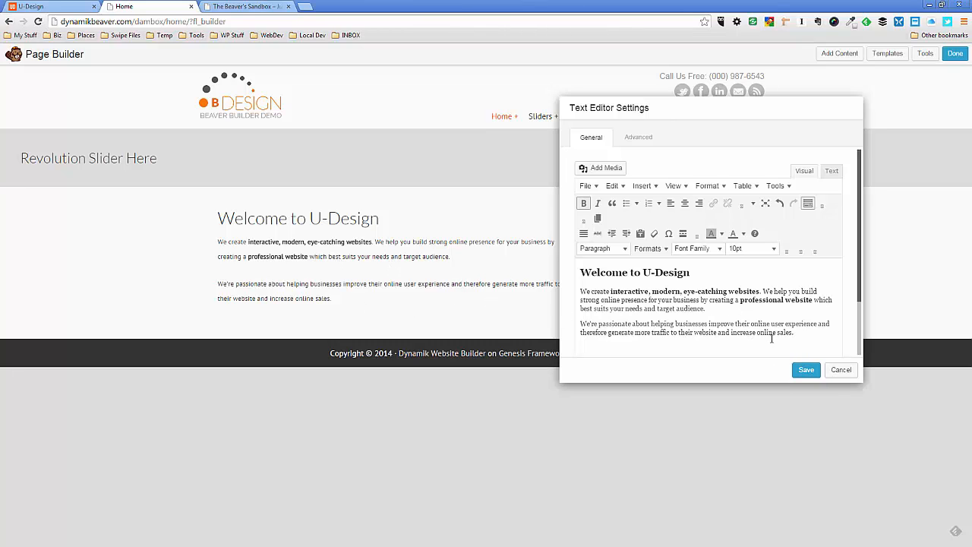
pyautogui.click(806, 371)
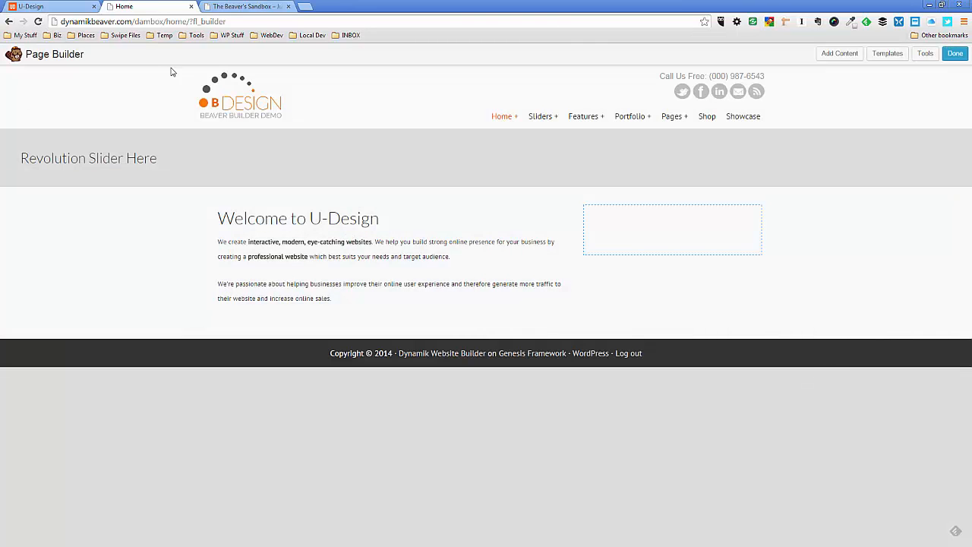
# Open the Dynamik Design options in the admin dashboard of The Beaver's Sandbox
pyautogui.click(241, 8)
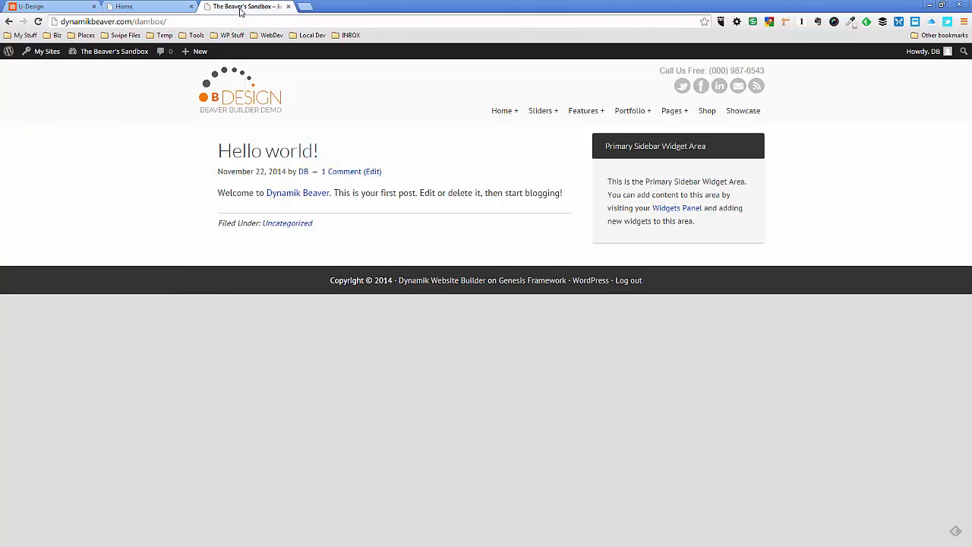
pyautogui.moveTo(57, 53)
pyautogui.moveTo(95, 52)
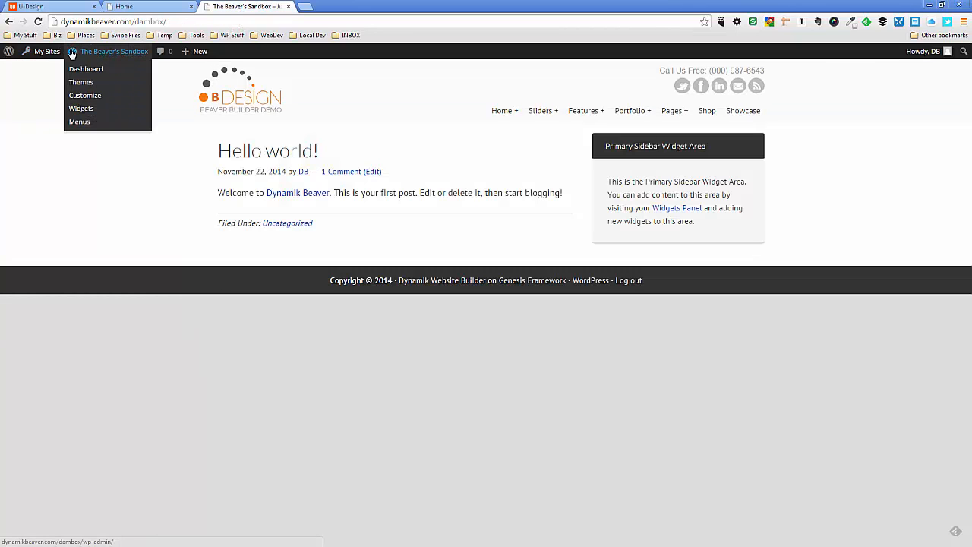
pyautogui.click(85, 69)
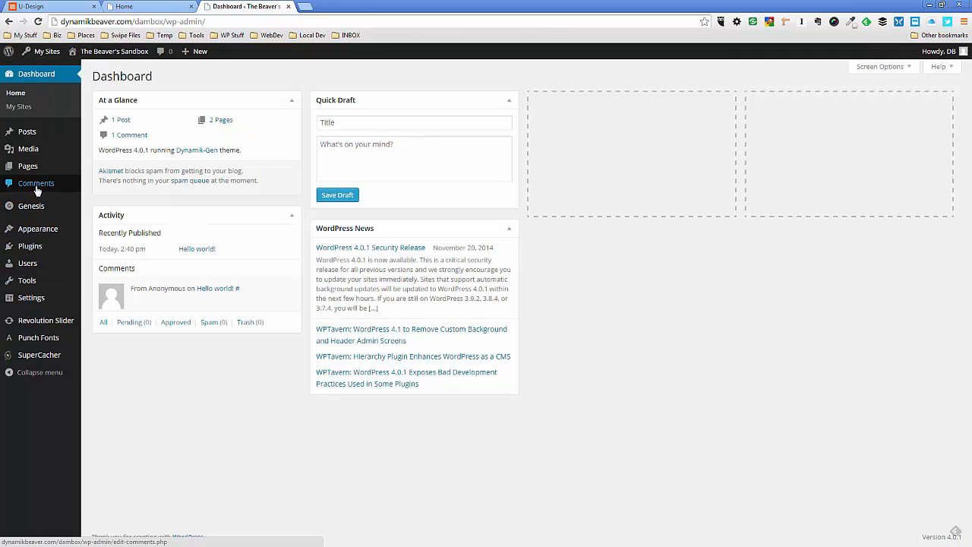
pyautogui.moveTo(32, 206)
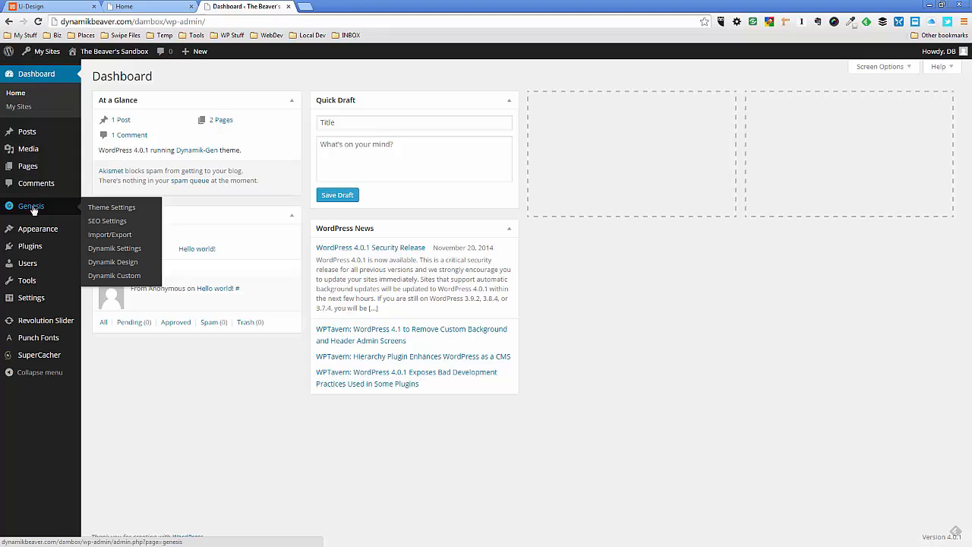
pyautogui.click(106, 263)
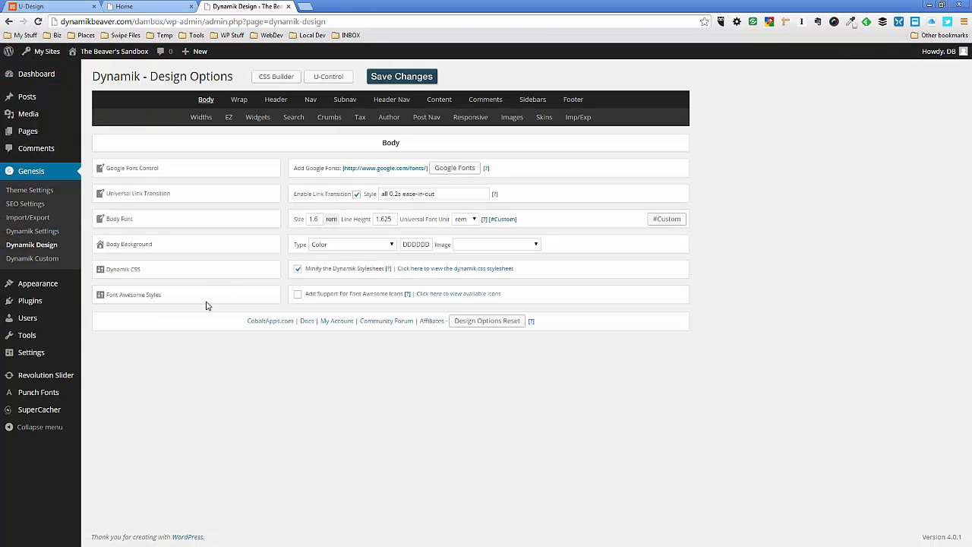
# Set the Body Font to size 1.2 rem with line height 1.225 and save the Dynamik design changes
pyautogui.click(318, 220)
pyautogui.write('2')
pyautogui.click(385, 218)
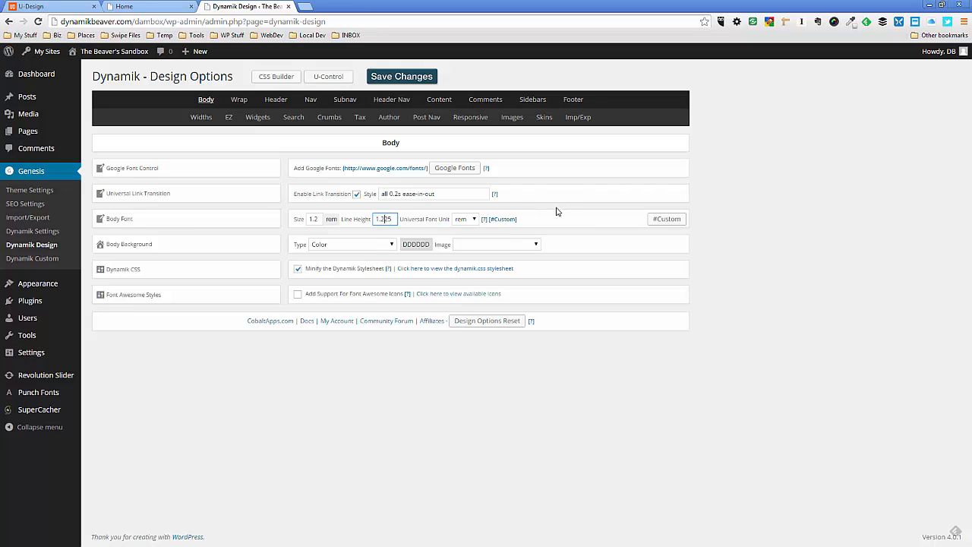
pyautogui.click(394, 77)
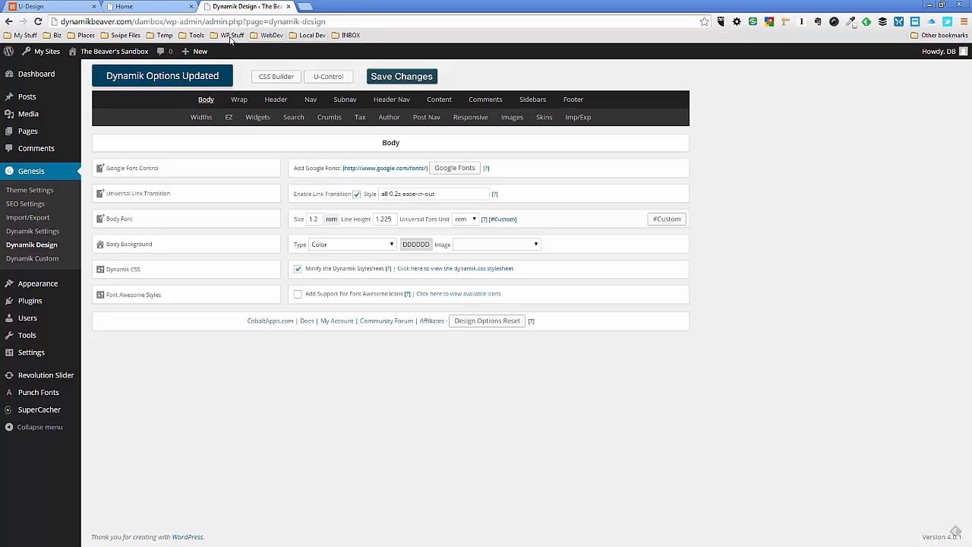
# Check the new body font on the site's front end, and reopen the home page's Welcome text module and save it unchanged
pyautogui.moveTo(133, 54)
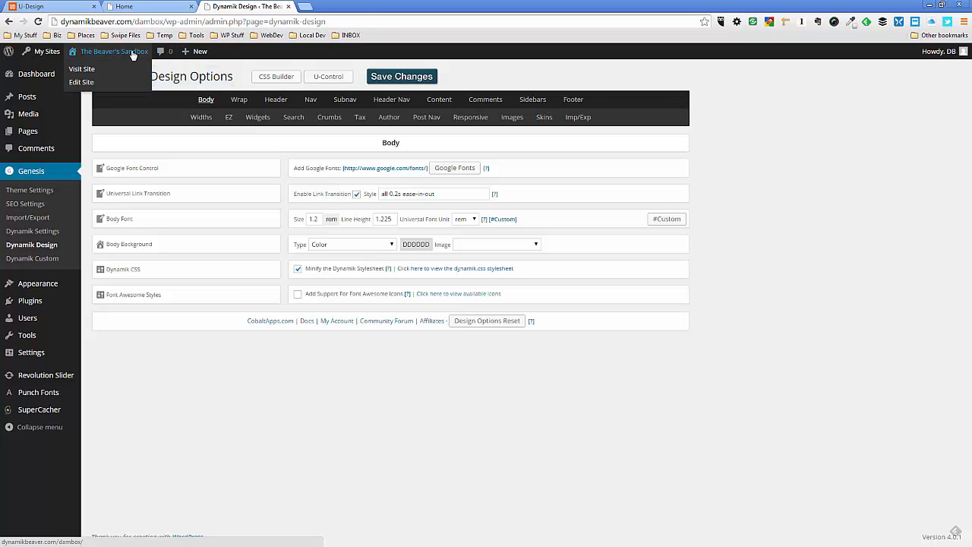
pyautogui.click(131, 54)
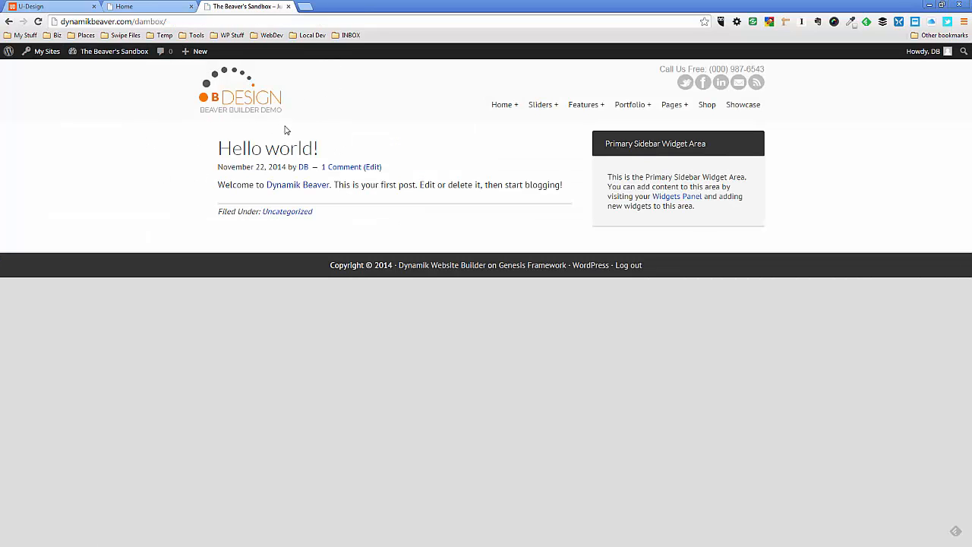
pyautogui.click(158, 9)
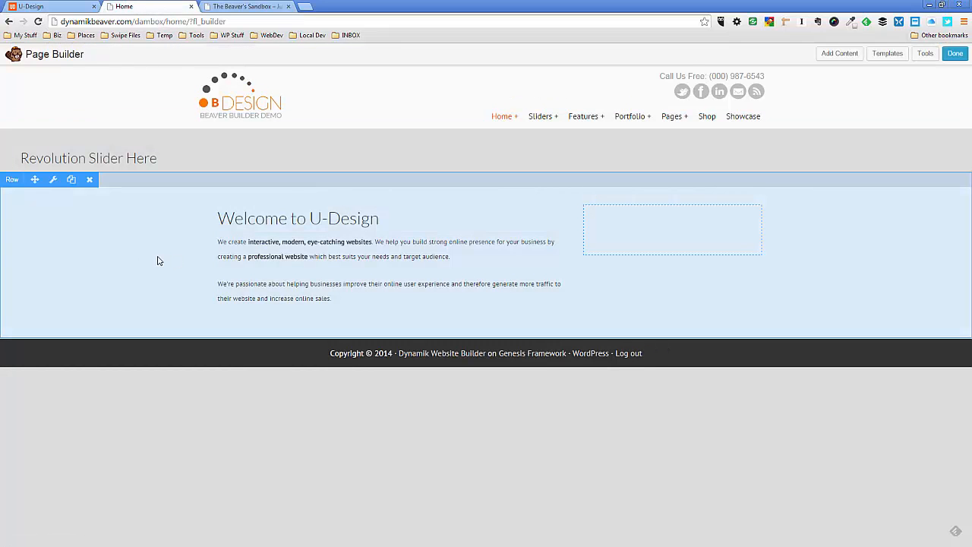
pyautogui.click(374, 265)
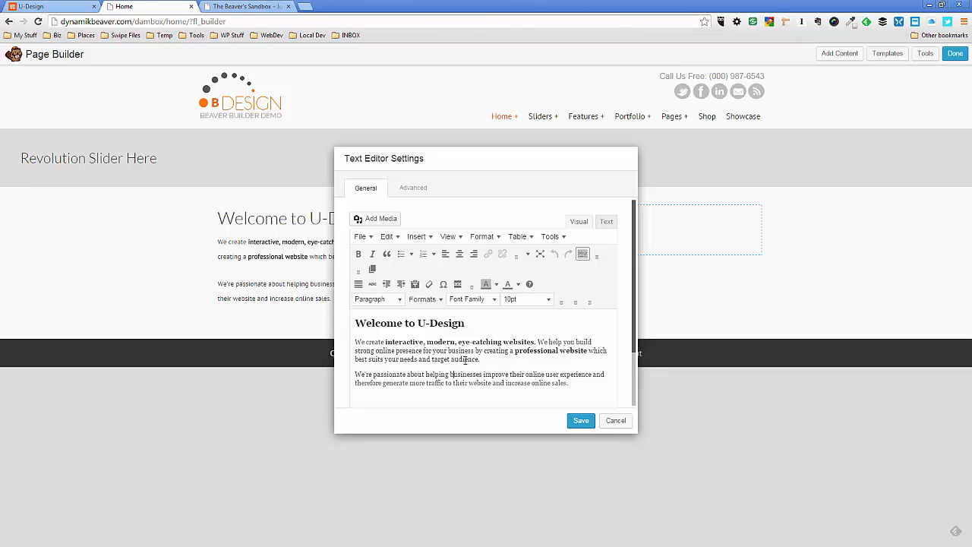
pyautogui.click(581, 420)
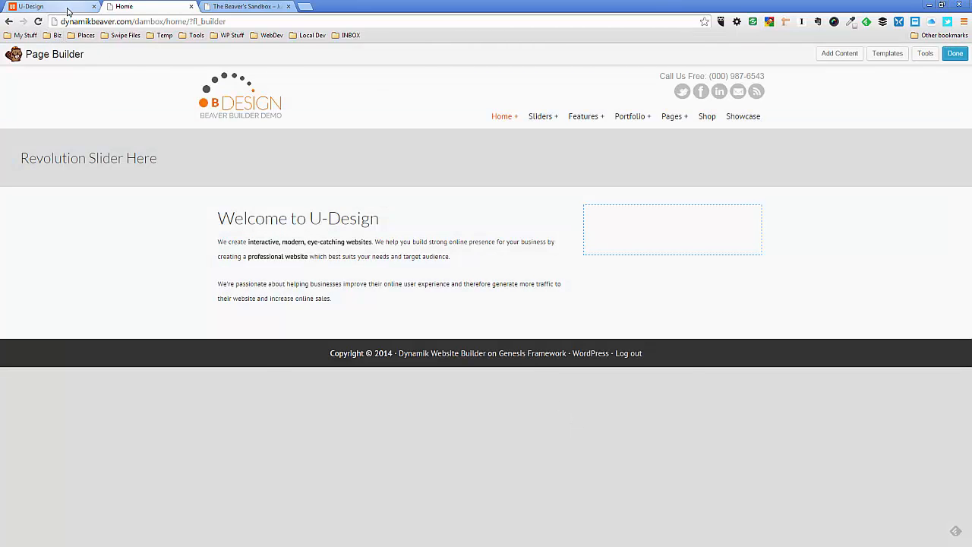
# Examine the Welcome section of the original U-Design demo page to compare its text and layout
pyautogui.click(68, 7)
pyautogui.click(158, 391)
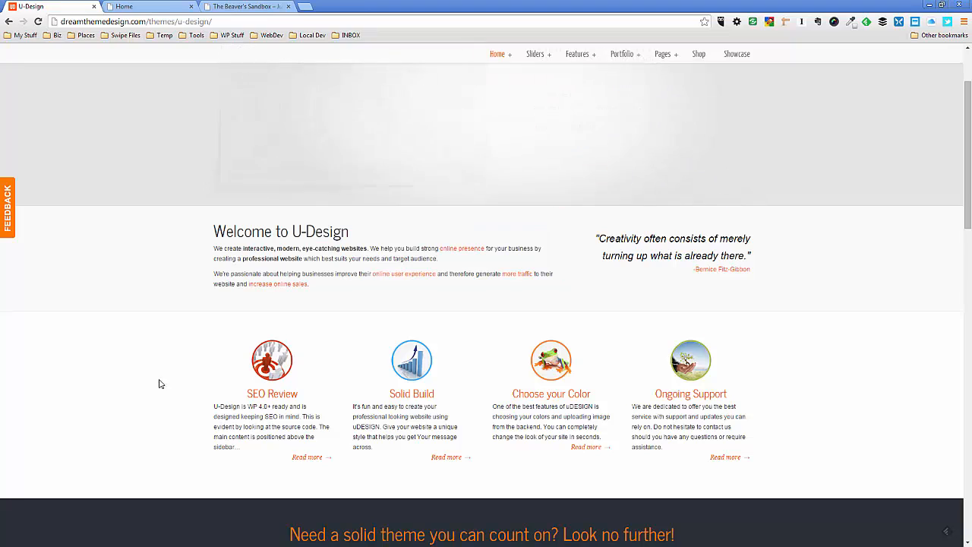
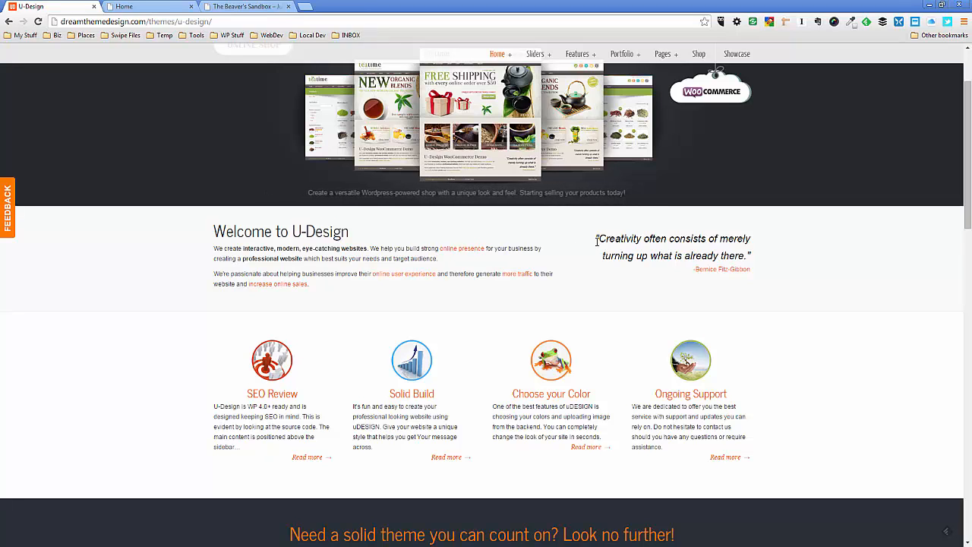
# Copy the creativity quote and its attribution from the U-Design demo into a new Text Editor module beside the Welcome text, as separate paragraphs
pyautogui.moveTo(596, 239); pyautogui.dragTo(751, 269)
pyautogui.hotkey('ctrl', 'c')
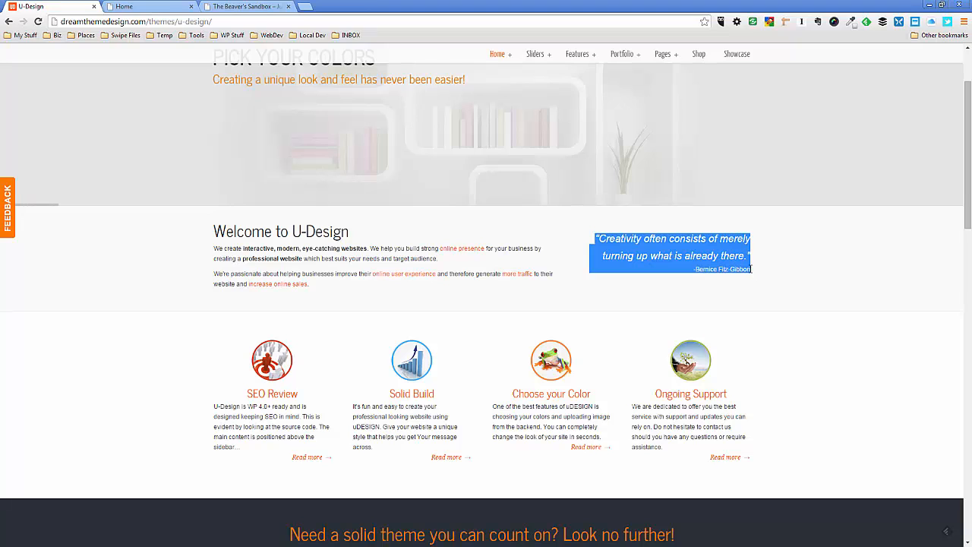
pyautogui.click(145, 6)
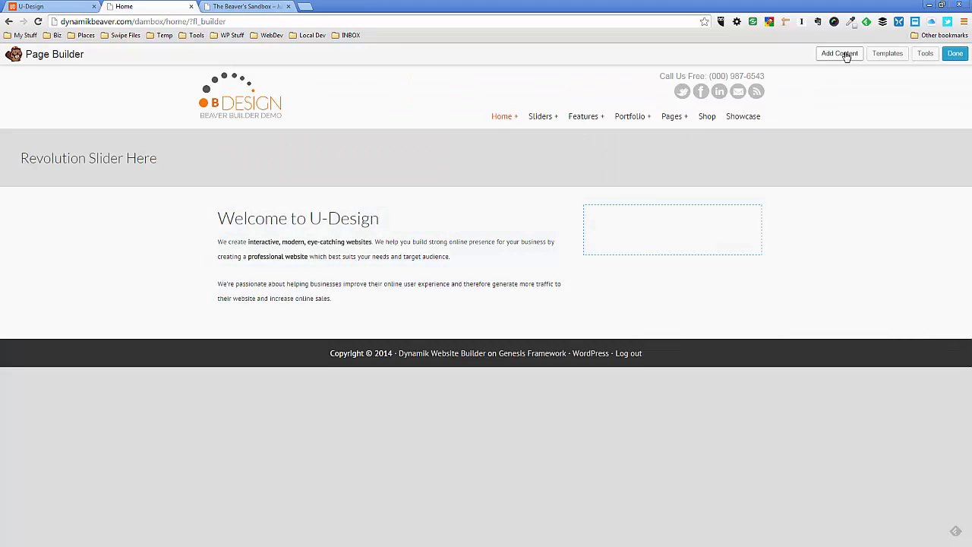
pyautogui.click(845, 54)
pyautogui.moveTo(872, 212); pyautogui.dragTo(627, 287)
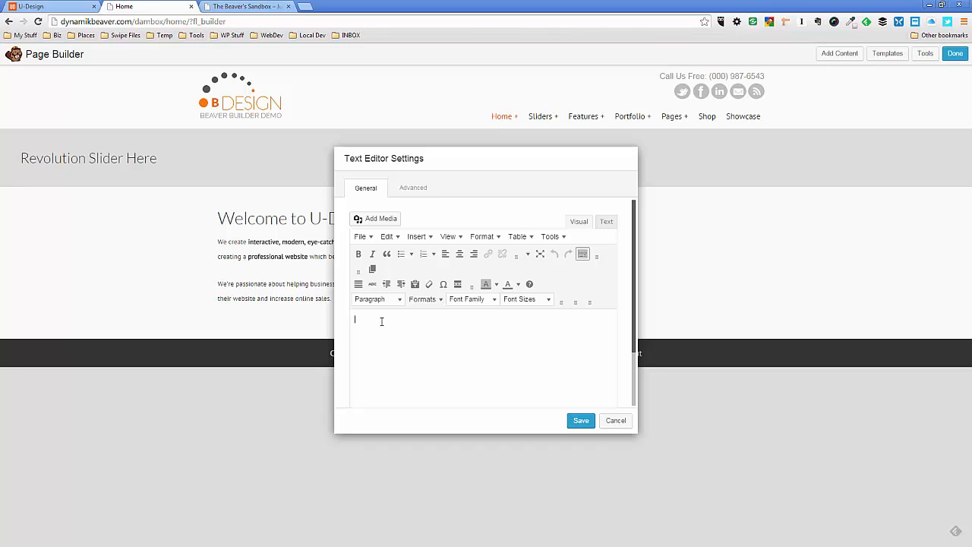
pyautogui.hotkey('ctrl', 'v')
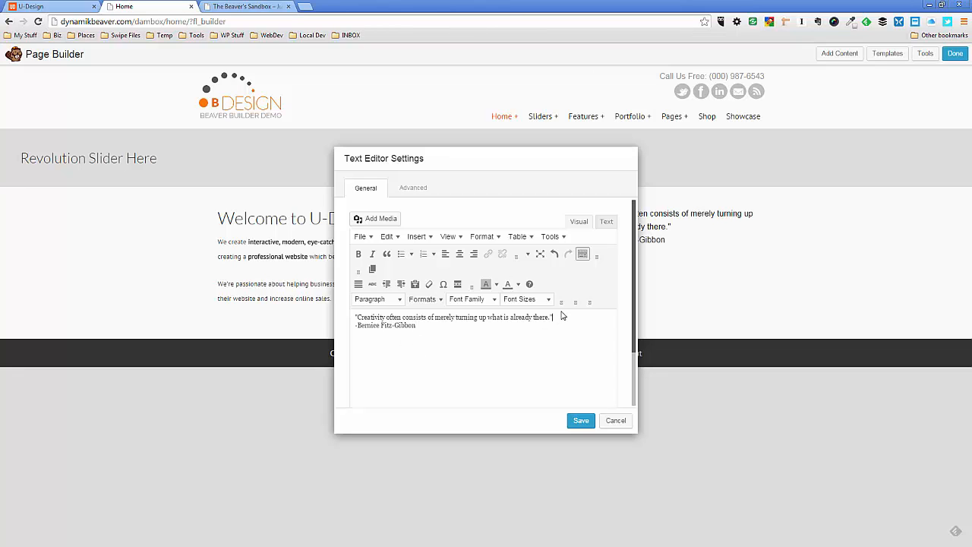
pyautogui.press('Return')
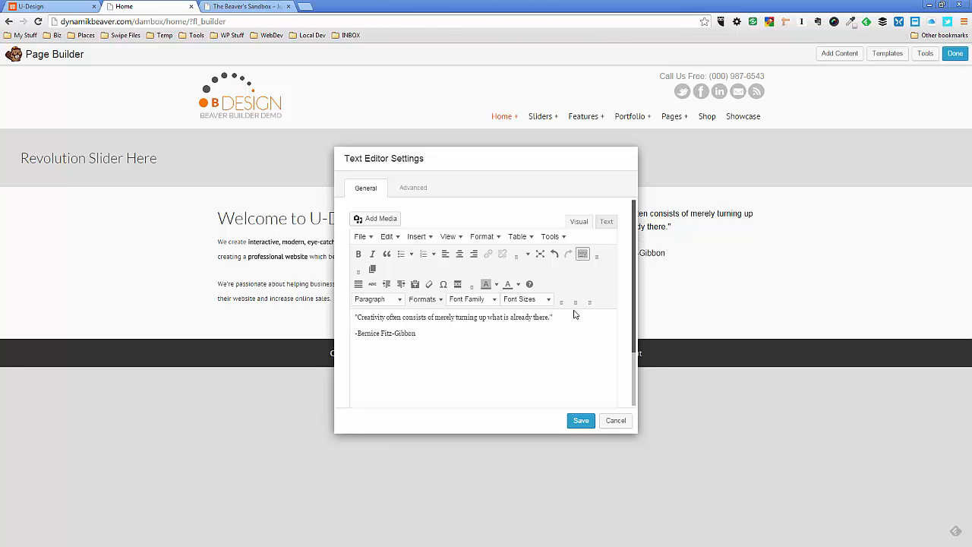
# Try 14pt and 18pt font sizes on the quote sentence and settle on 18pt
pyautogui.moveTo(553, 317); pyautogui.dragTo(361, 318)
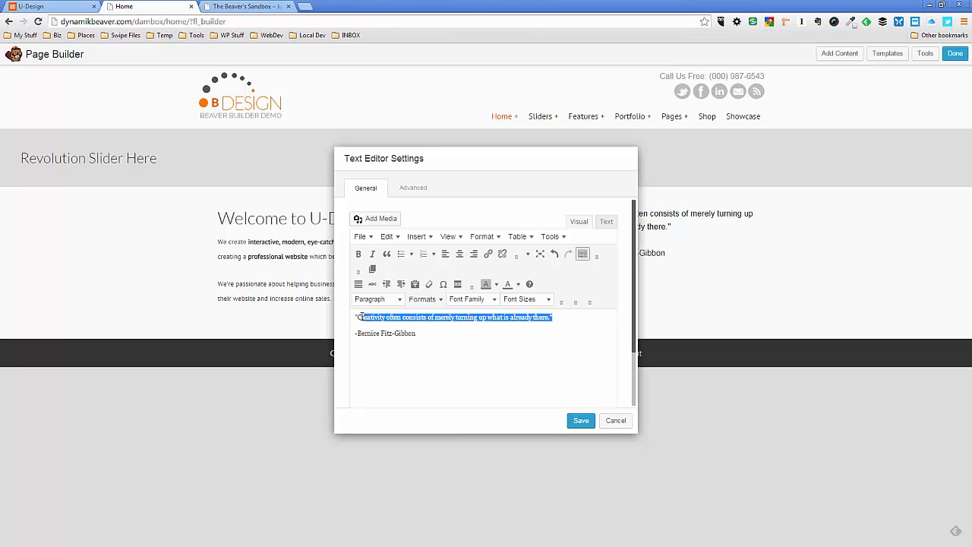
pyautogui.click(548, 300)
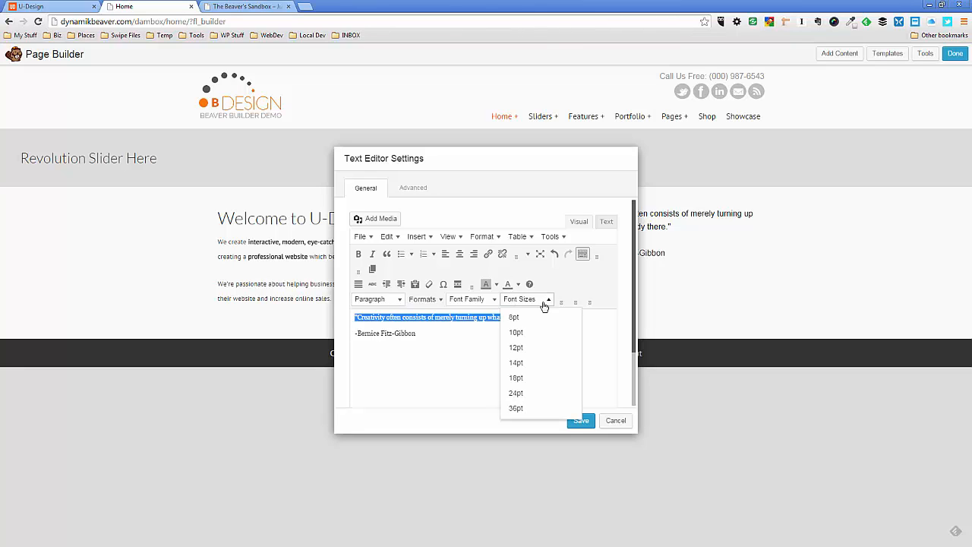
pyautogui.click(529, 378)
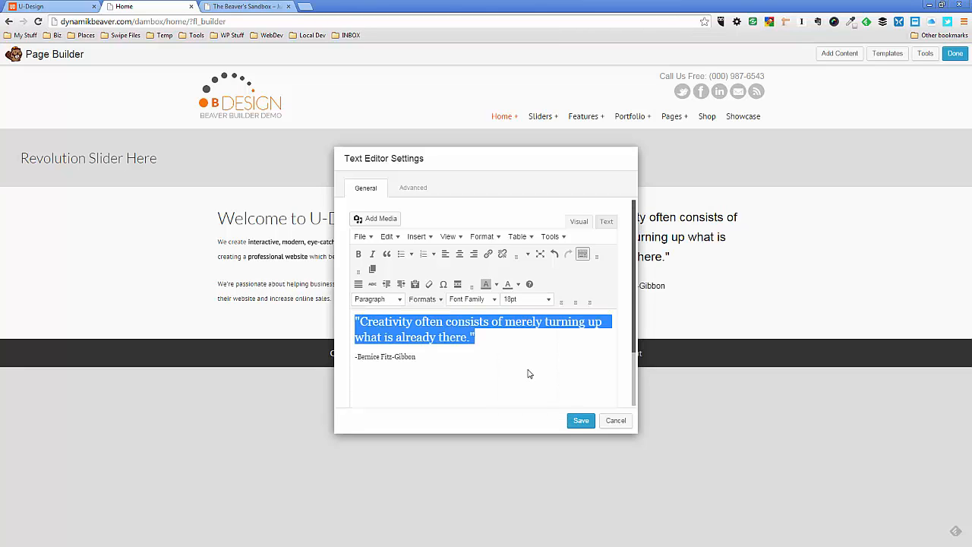
pyautogui.click(545, 300)
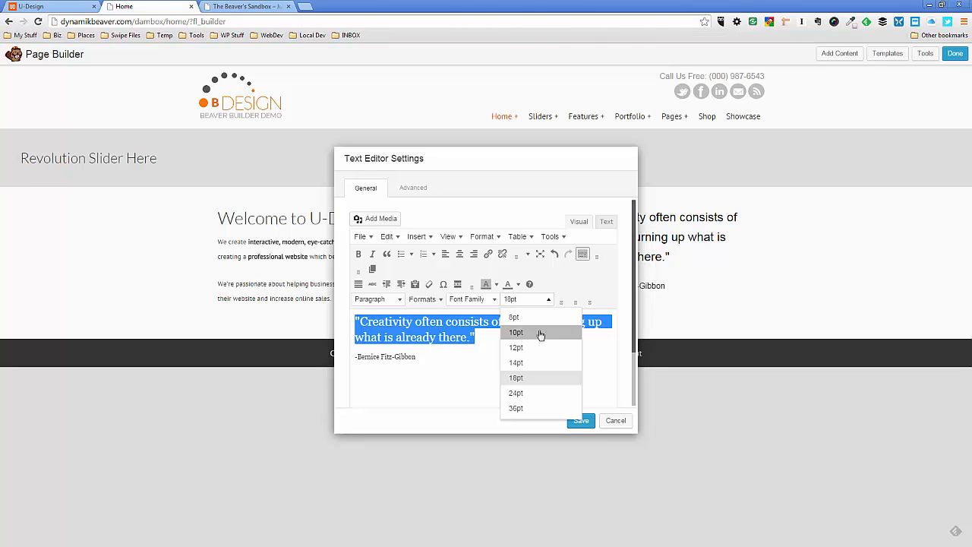
pyautogui.click(530, 363)
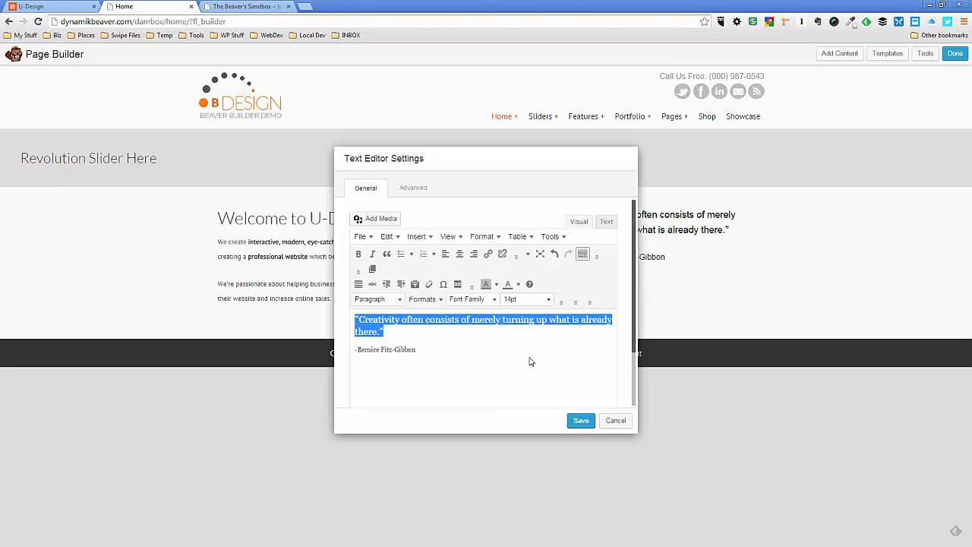
pyautogui.click(550, 304)
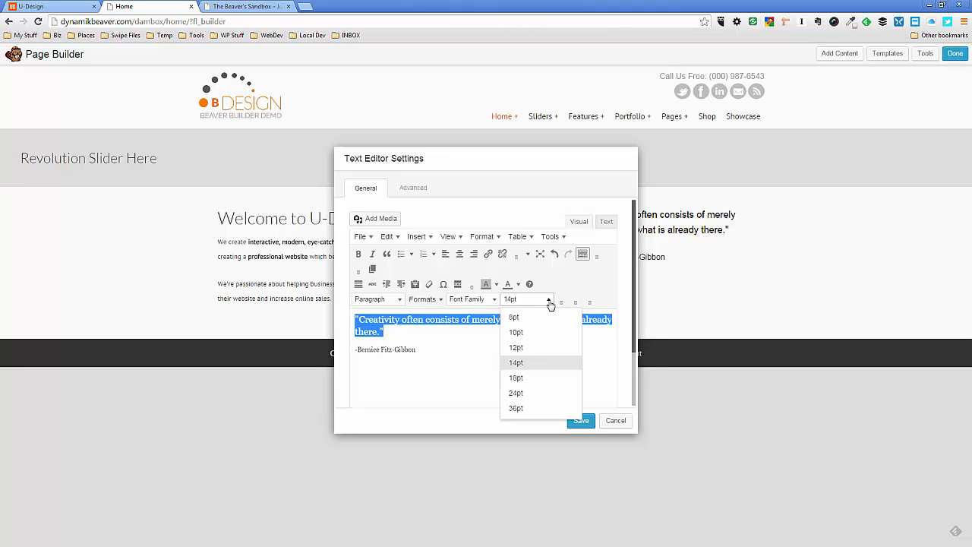
pyautogui.click(524, 378)
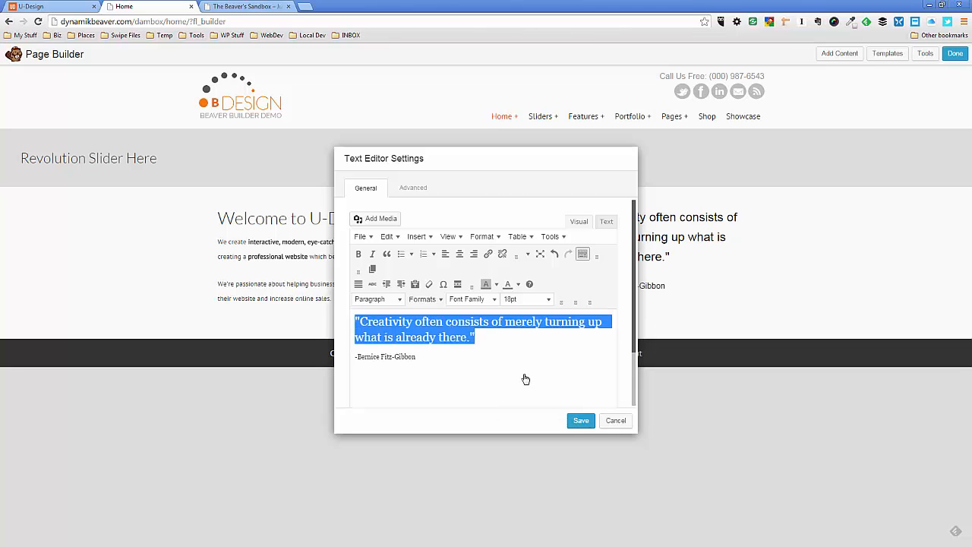
# Change the quote's font size to 16pt in the module's HTML source, keeping the quote on the page uncovered
pyautogui.moveTo(518, 155); pyautogui.dragTo(256, 158)
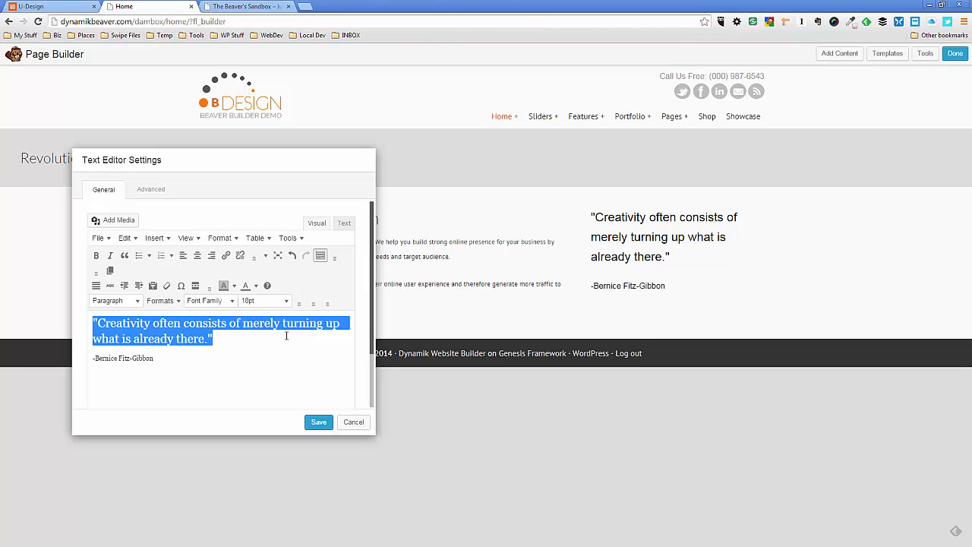
pyautogui.click(344, 223)
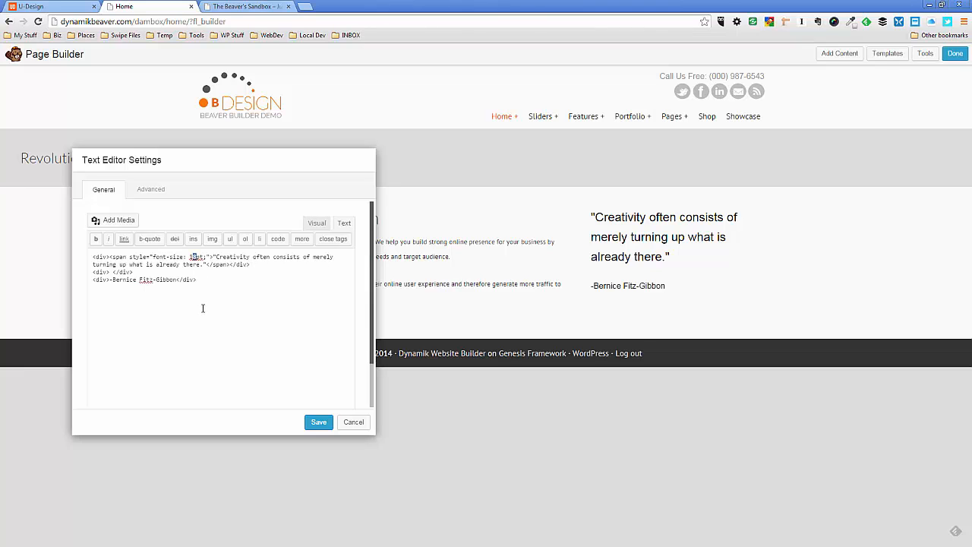
pyautogui.write('16')
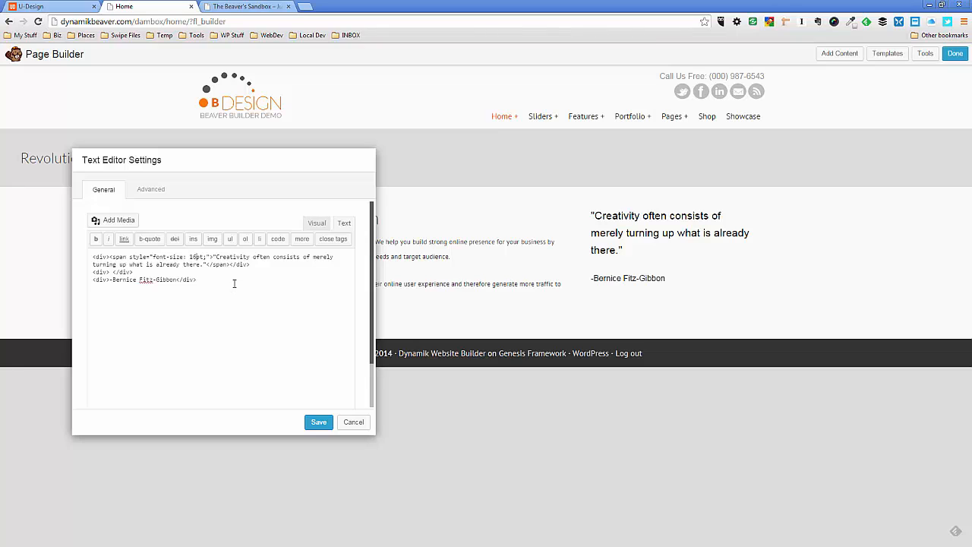
# Set the quote module's left margin to 0 px
pyautogui.click(150, 195)
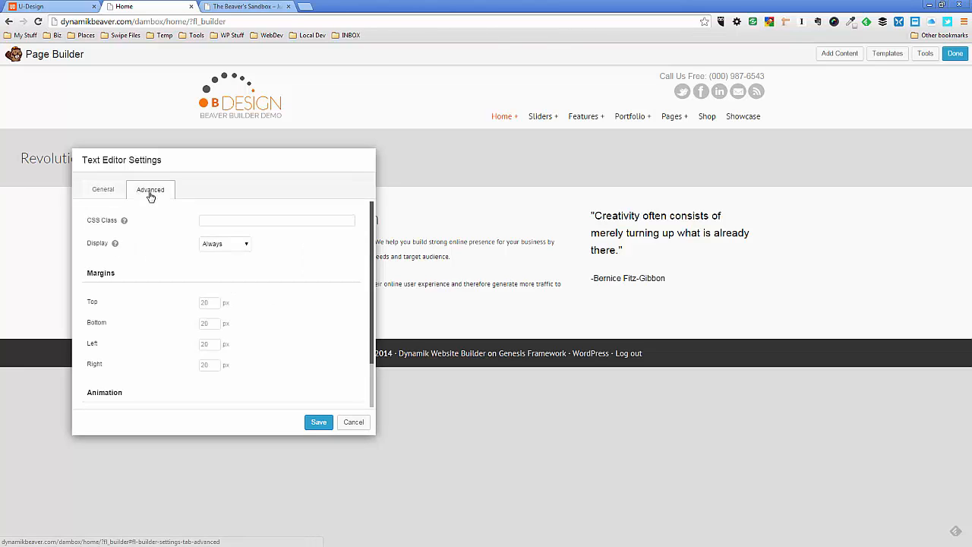
pyautogui.click(203, 344)
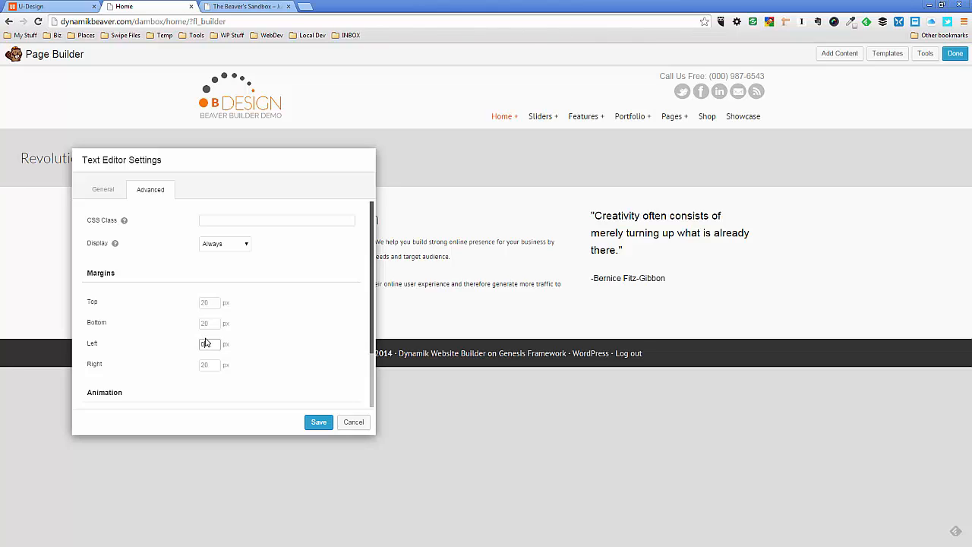
pyautogui.click(316, 424)
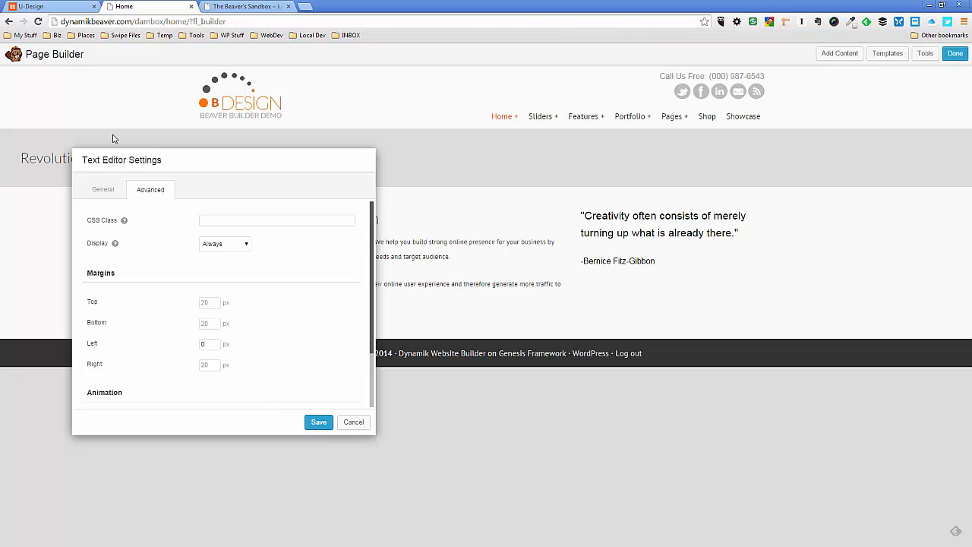
# Right-align the quote's attribution line, color it orange and save the module
pyautogui.click(102, 189)
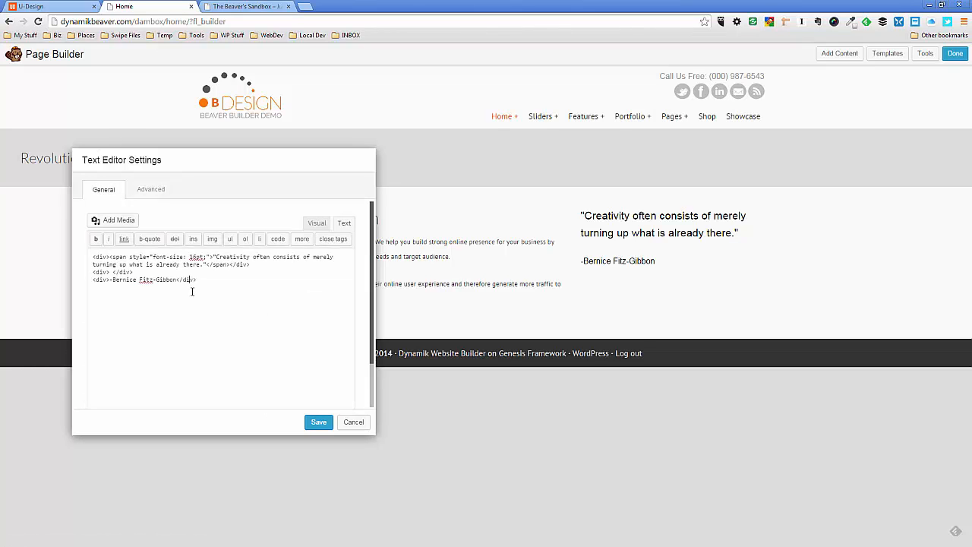
pyautogui.click(317, 222)
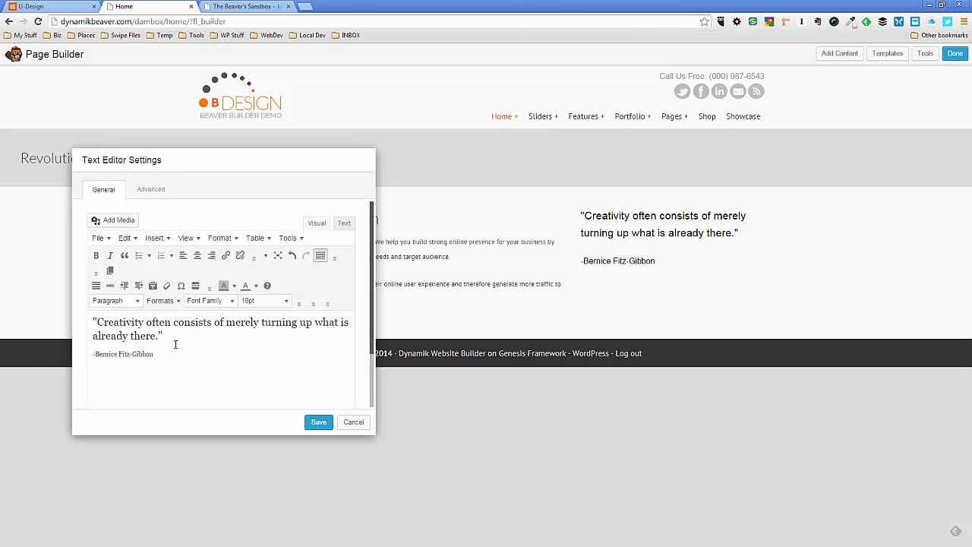
pyautogui.moveTo(158, 355); pyautogui.dragTo(91, 354)
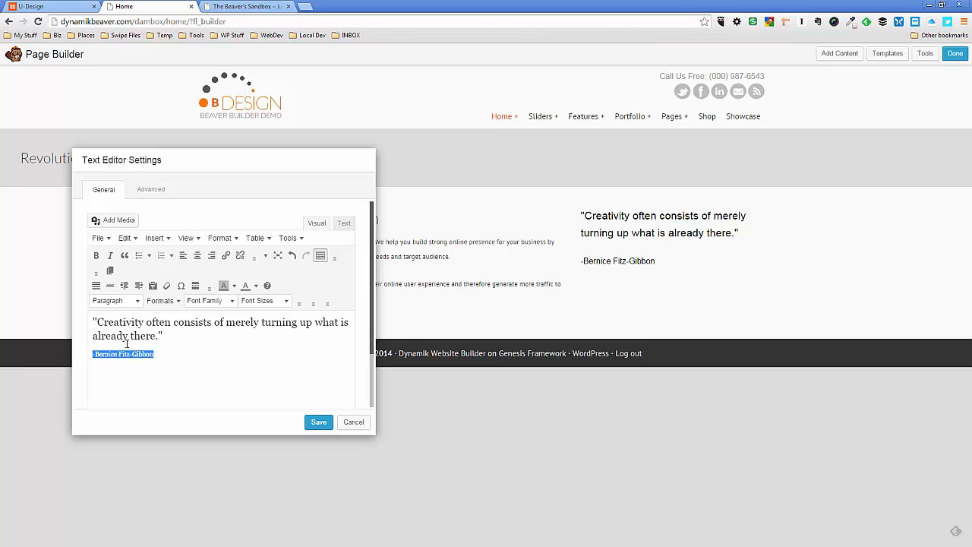
pyautogui.click(212, 256)
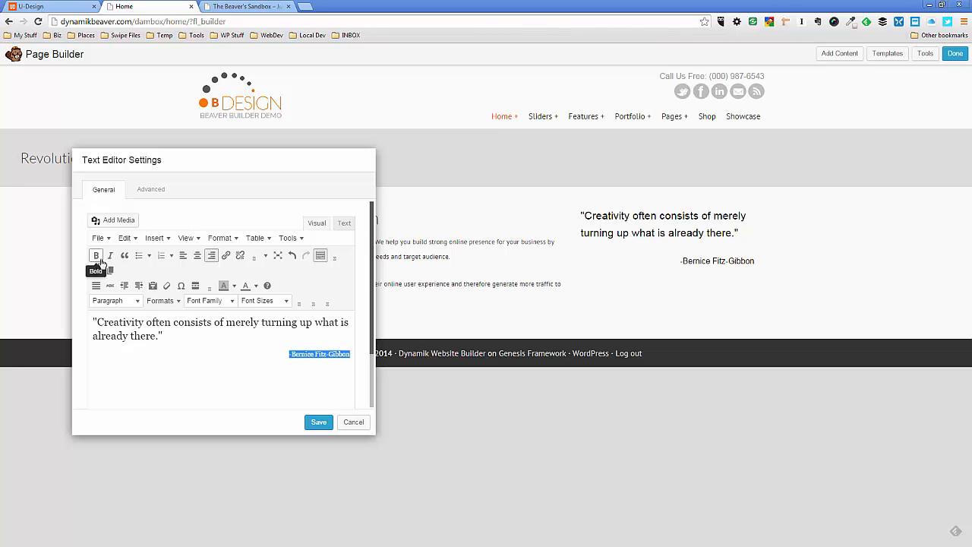
pyautogui.click(256, 285)
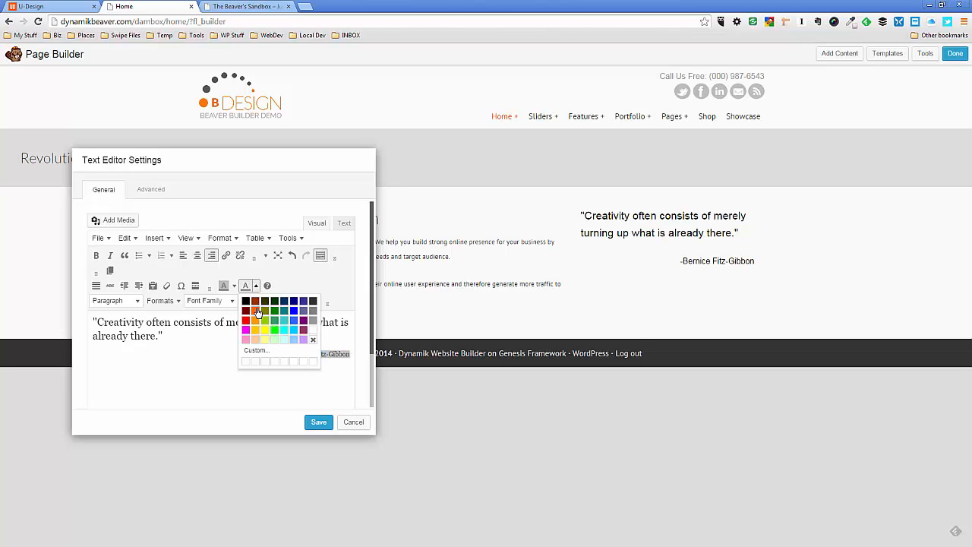
pyautogui.click(256, 311)
pyautogui.click(318, 423)
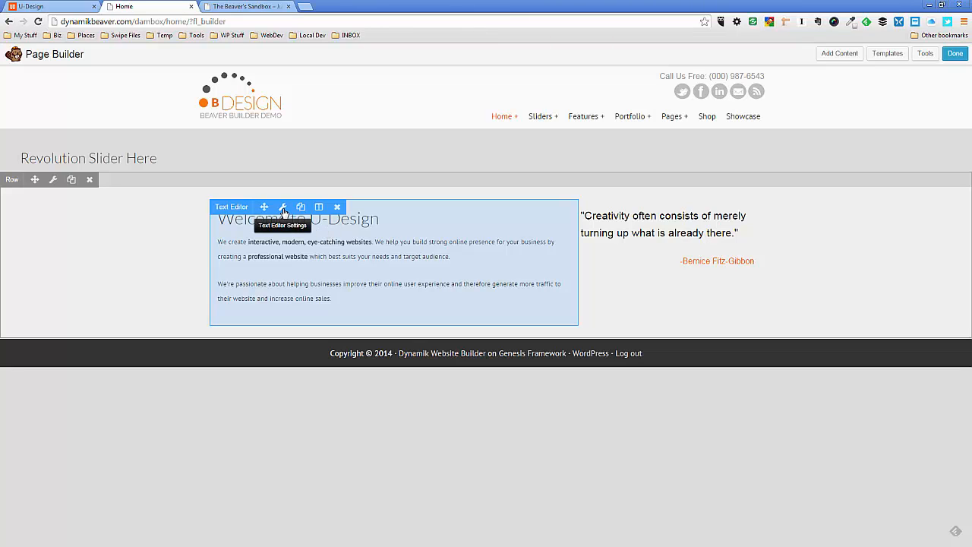
# Change the Welcome module's heading to "Welcome to B-Design" and save the module
pyautogui.click(282, 211)
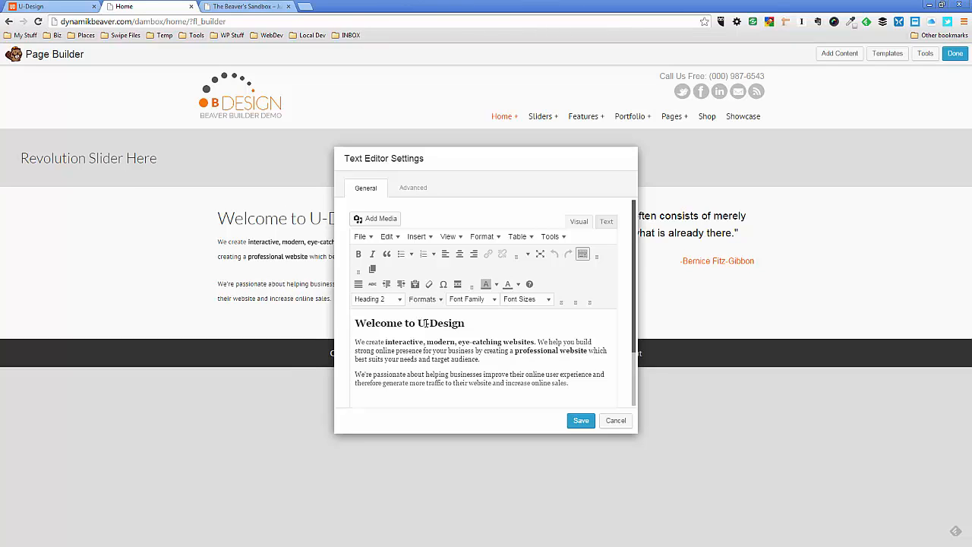
pyautogui.doubleClick(421, 323)
pyautogui.write('B')
pyautogui.click(469, 393)
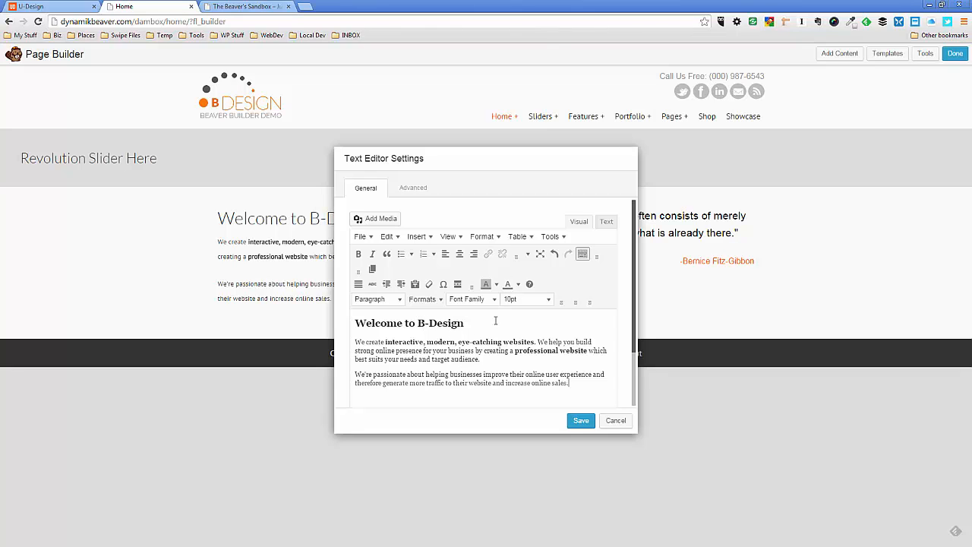
pyautogui.click(586, 425)
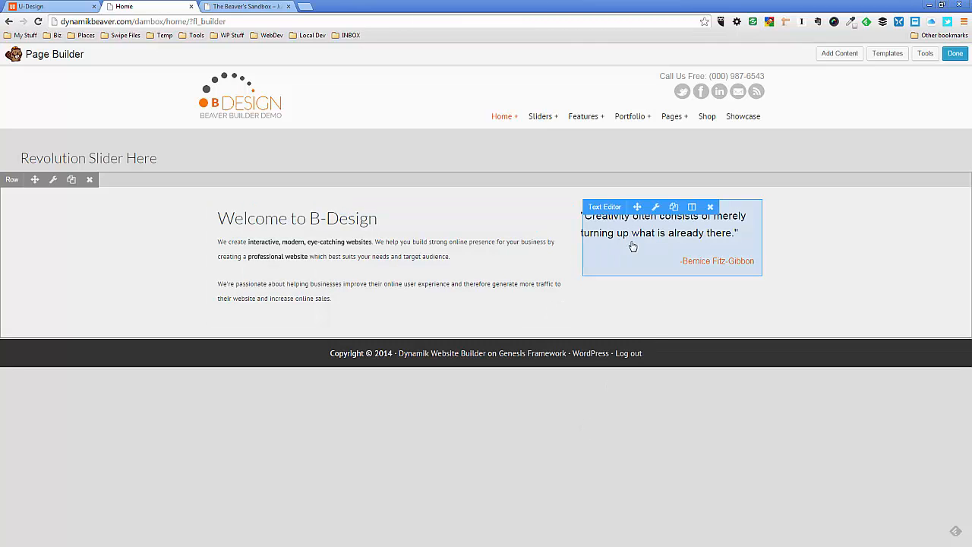
# Compare the quote's placement with the original U-Design demo and set the quote module's top margin to 30 px
pyautogui.click(68, 7)
pyautogui.click(574, 282)
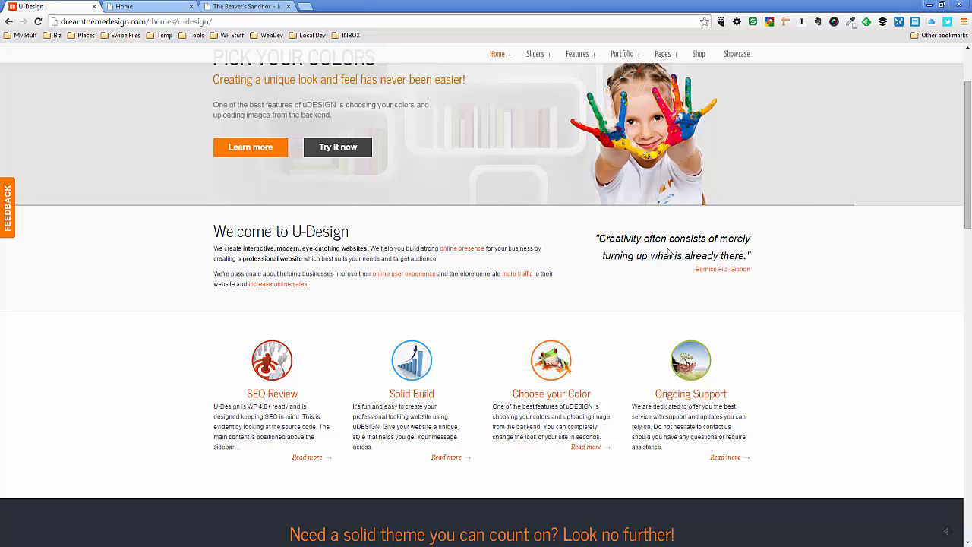
pyautogui.click(162, 11)
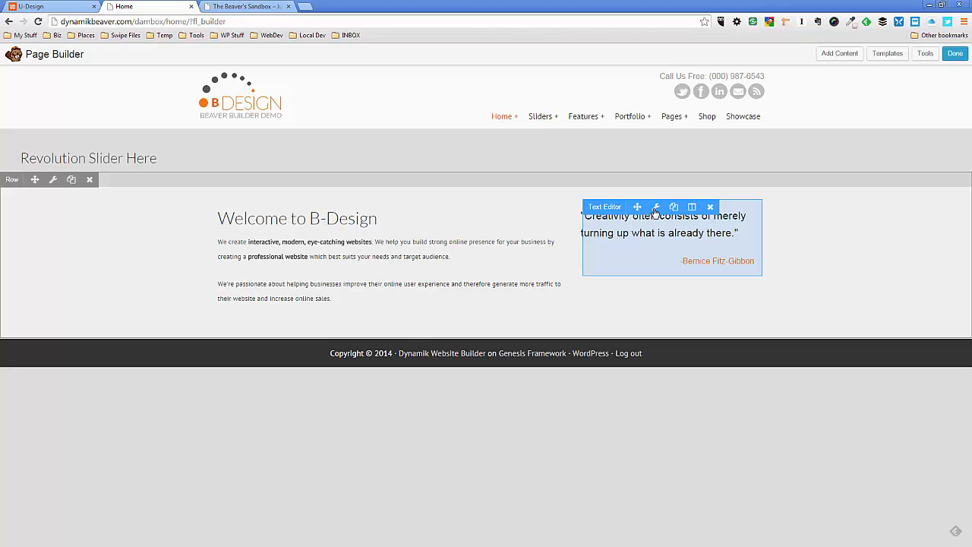
pyautogui.click(655, 207)
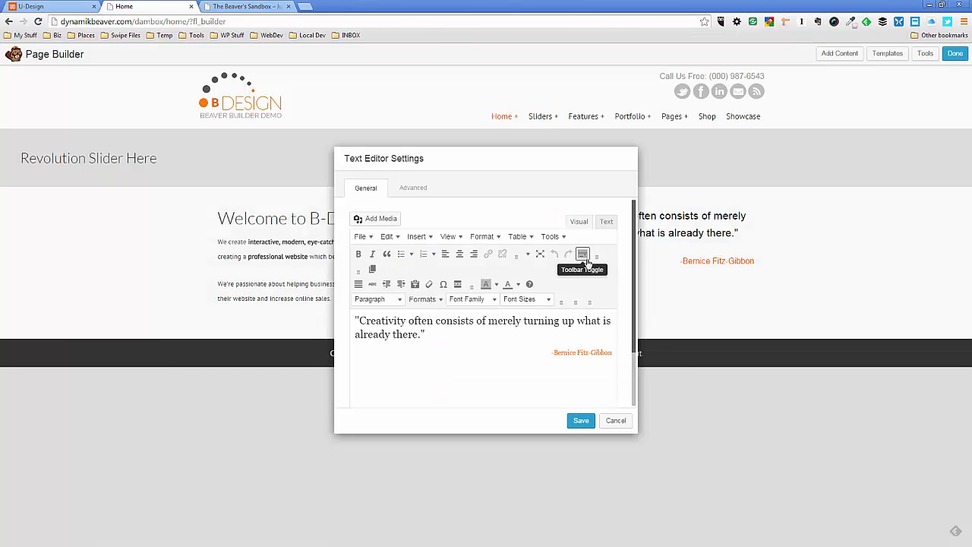
pyautogui.click(416, 190)
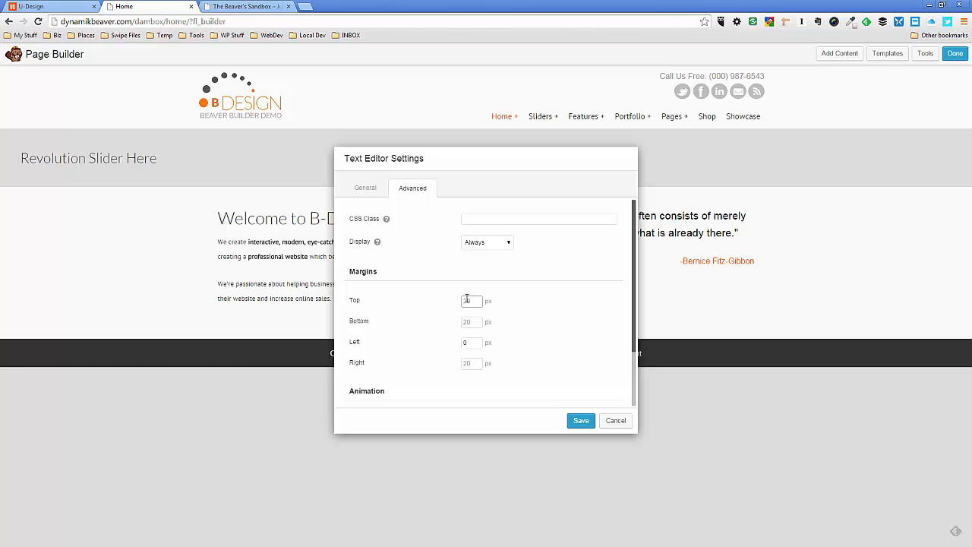
pyautogui.click(468, 299)
pyautogui.write('30')
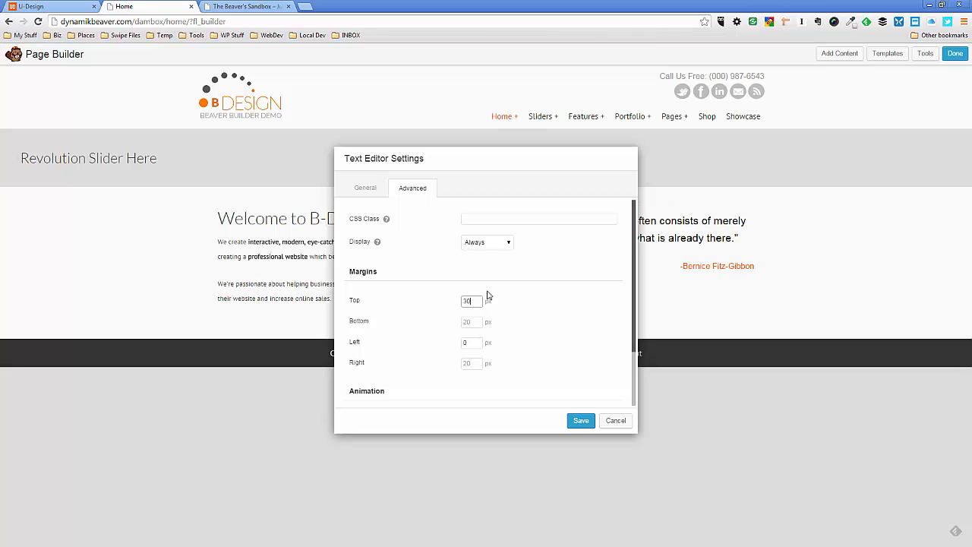
# Set the quote module's top margin to 50 px and save the module
pyautogui.moveTo(512, 159); pyautogui.dragTo(325, 293)
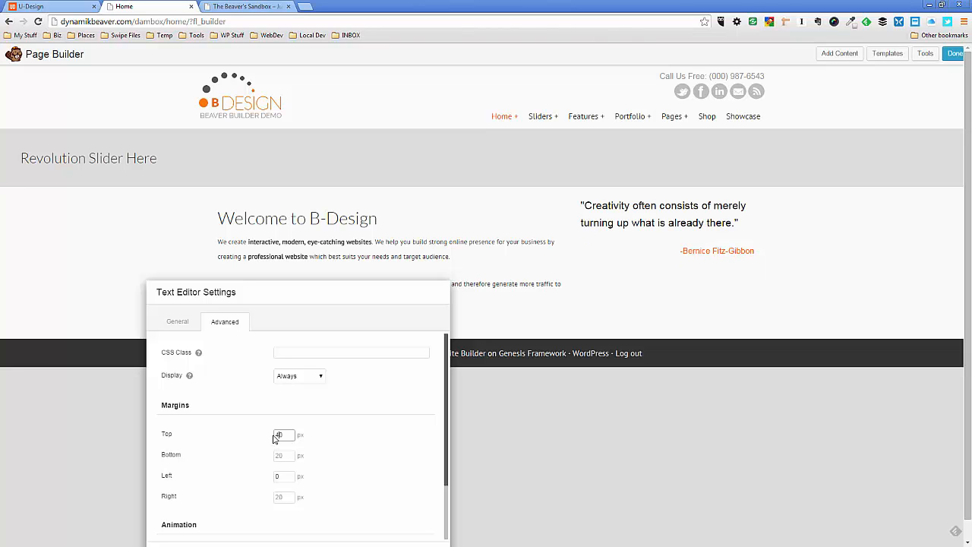
pyautogui.click(278, 435)
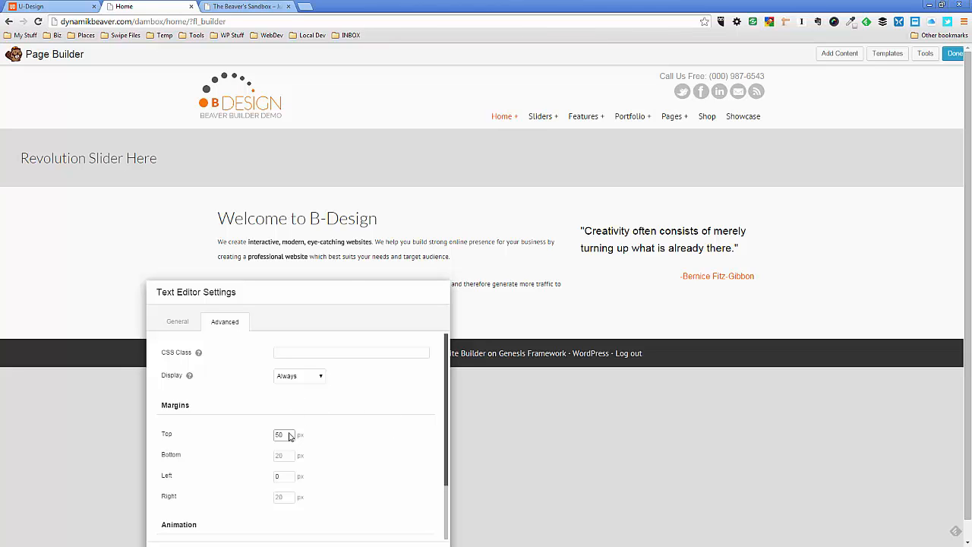
pyautogui.moveTo(354, 295); pyautogui.dragTo(283, 347)
pyautogui.moveTo(285, 273); pyautogui.dragTo(372, 313)
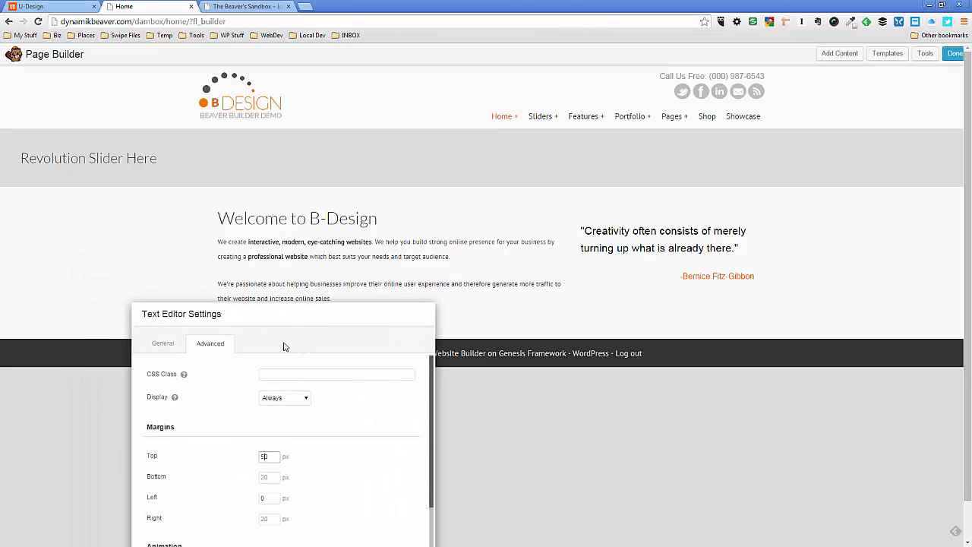
pyautogui.moveTo(284, 319); pyautogui.dragTo(282, 243)
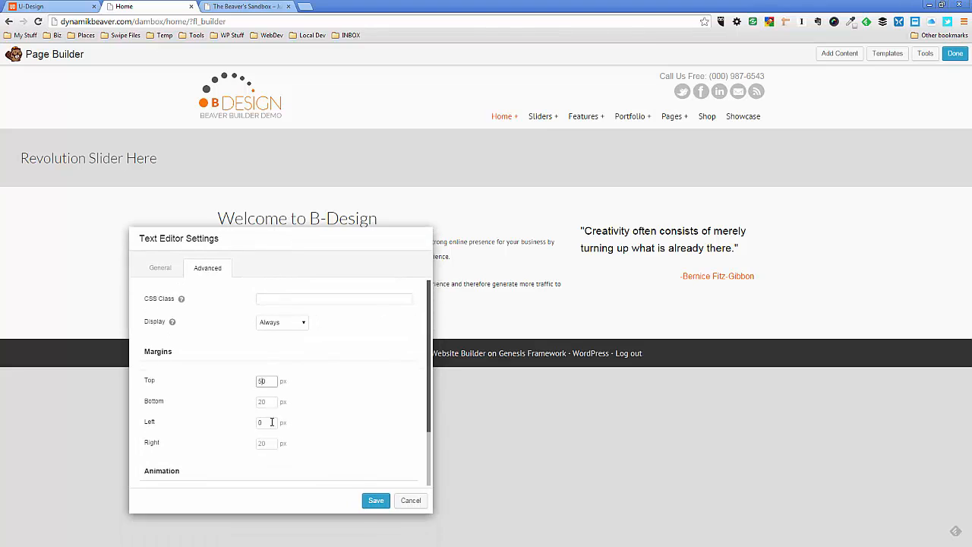
pyautogui.click(377, 503)
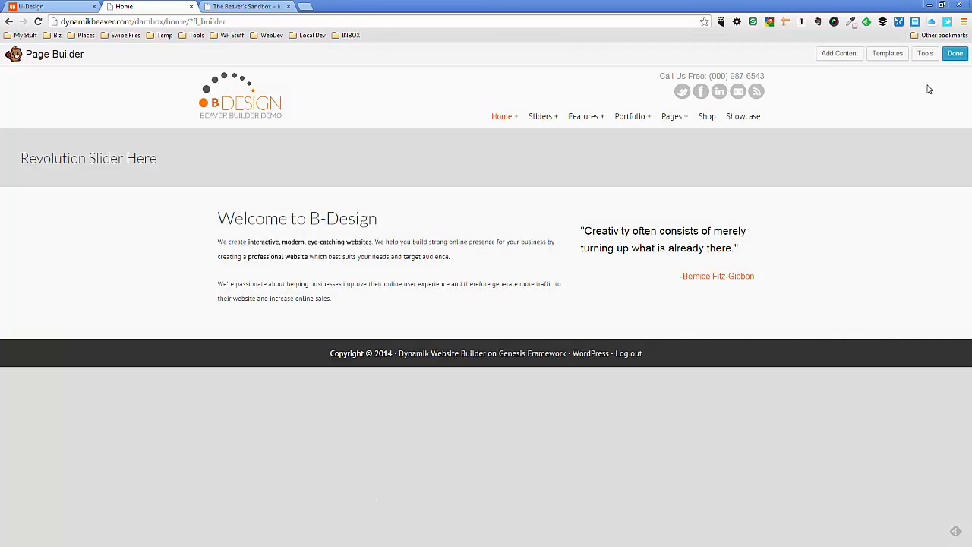
# Publish the page changes and compare the published Welcome section with the original U-Design demo
pyautogui.click(956, 54)
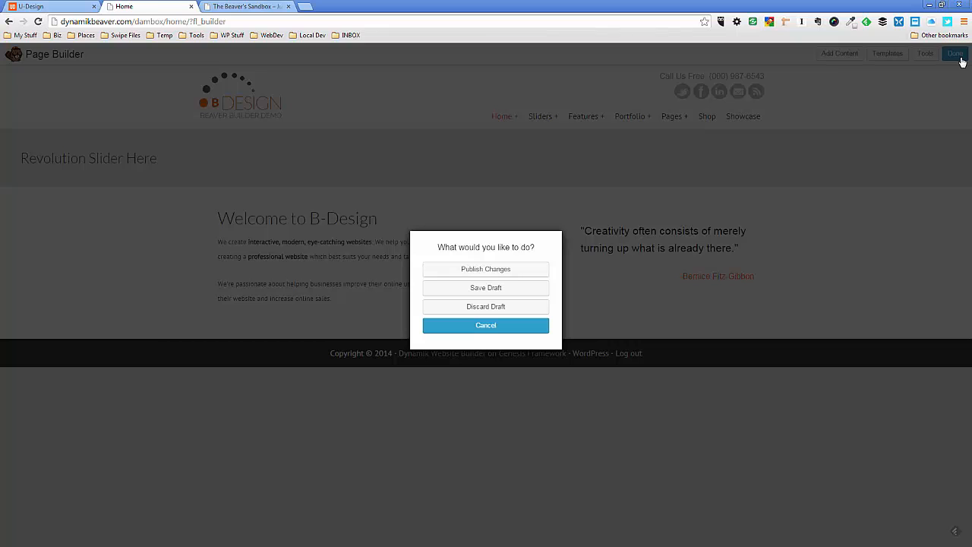
pyautogui.click(489, 270)
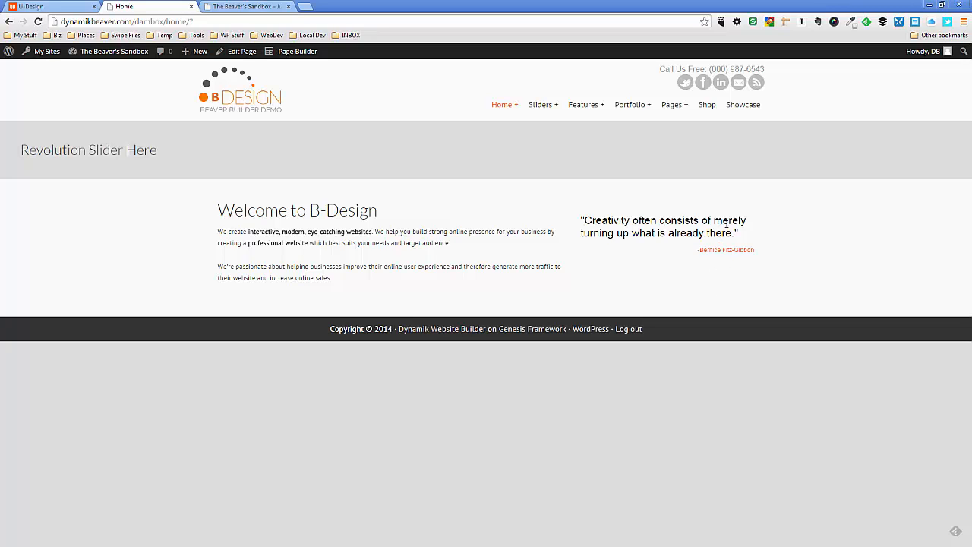
pyautogui.click(67, 7)
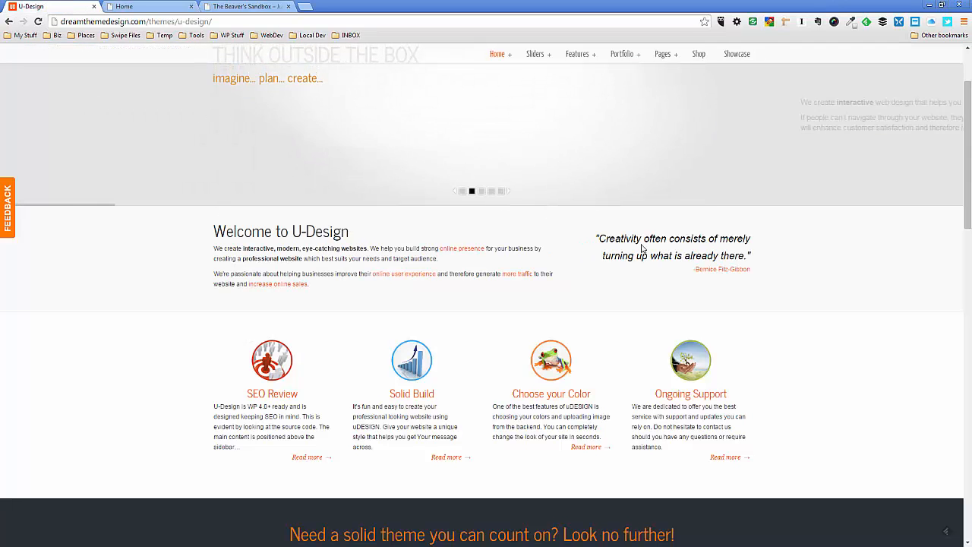
pyautogui.click(144, 7)
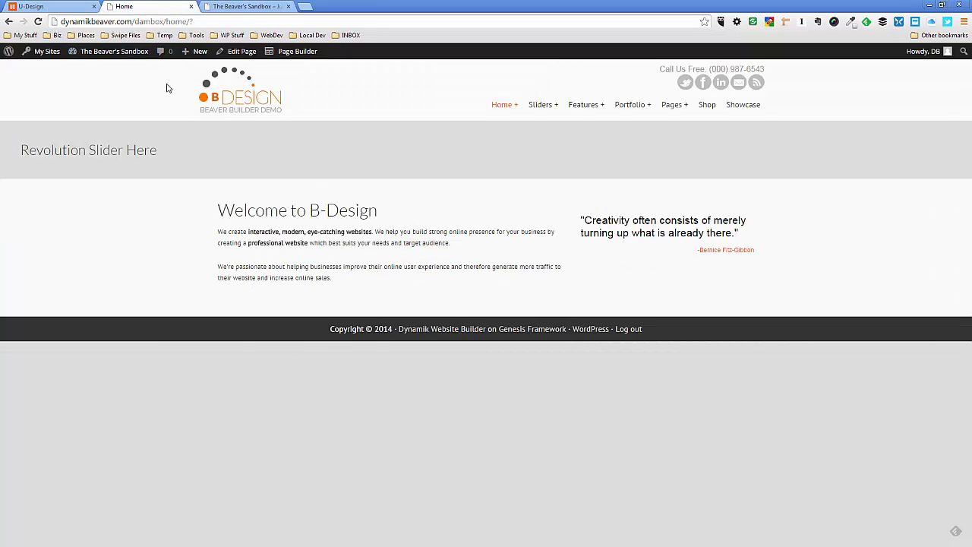
# Check the U-Design demo's feature section and add a 4 Columns row below the Welcome row in the page builder
pyautogui.click(69, 12)
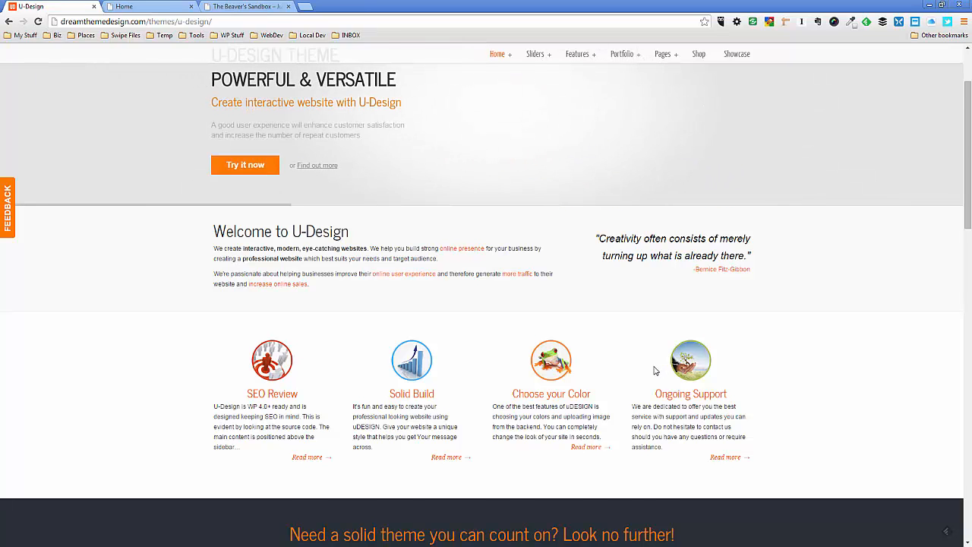
pyautogui.scroll(-1, 615, 361)
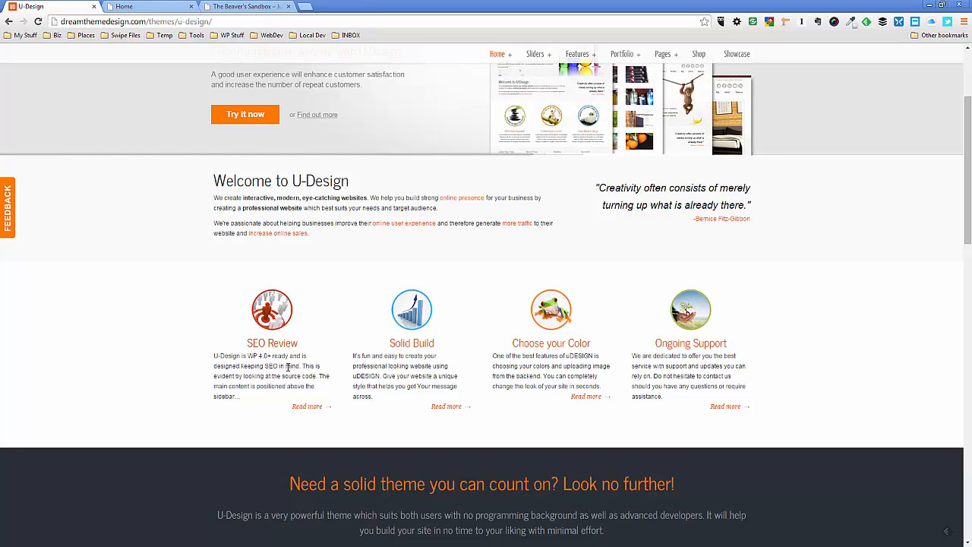
pyautogui.scroll(3, 487, 392)
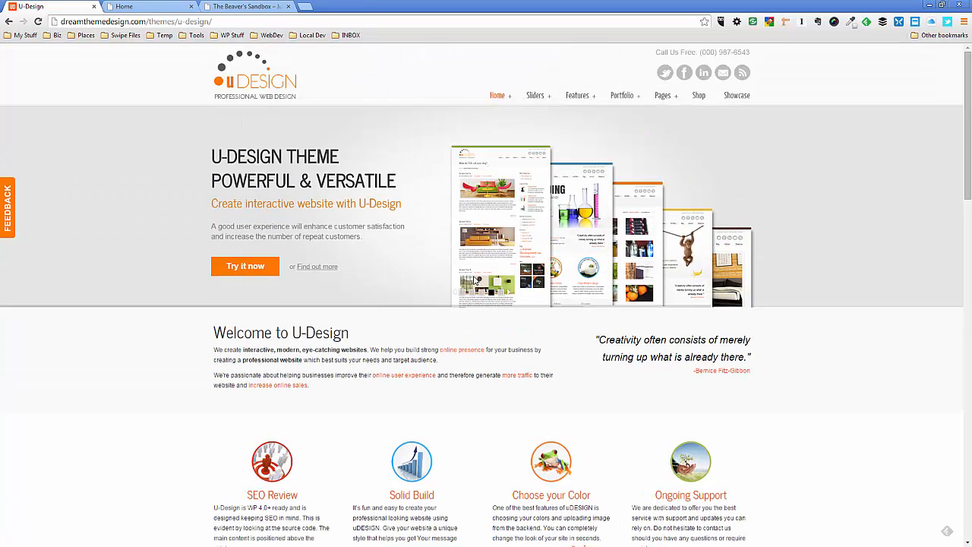
pyautogui.scroll(-3, 471, 274)
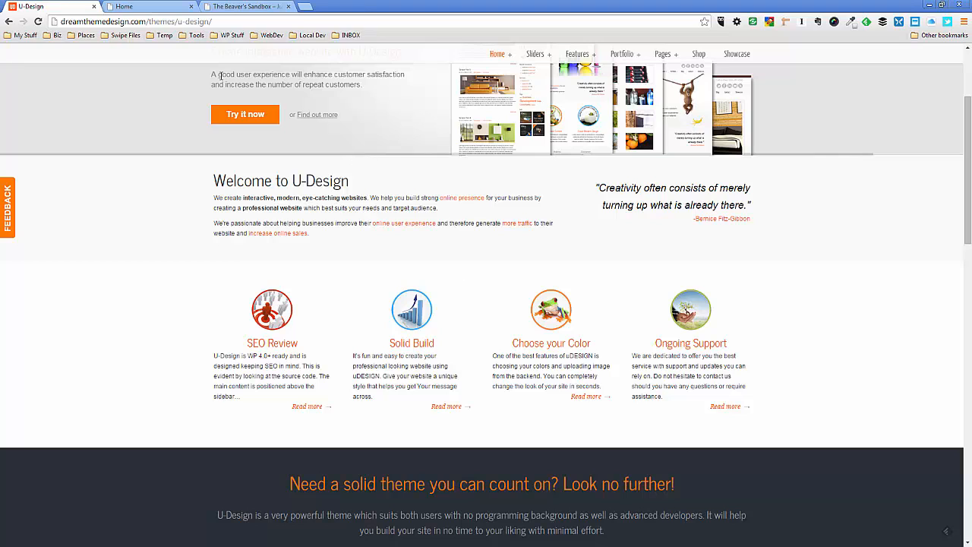
pyautogui.click(148, 7)
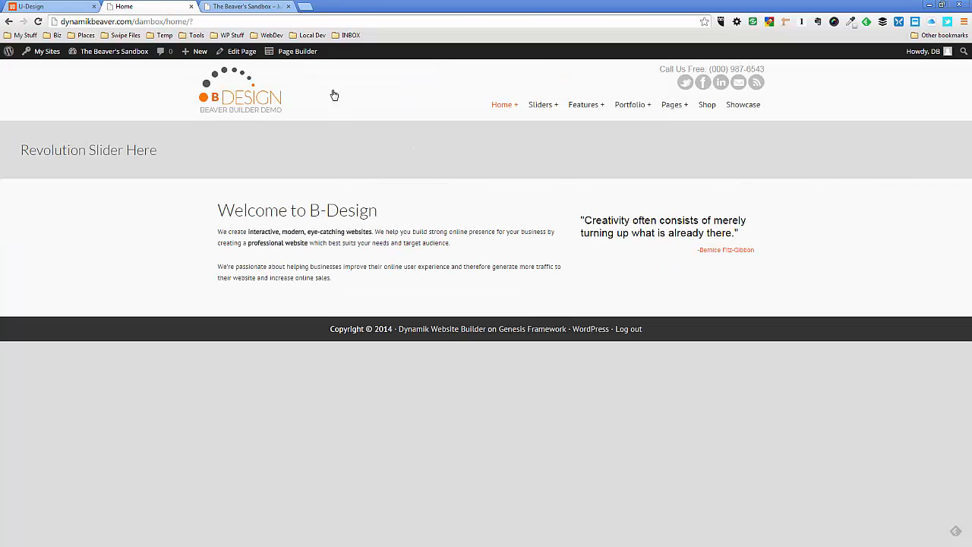
pyautogui.click(305, 56)
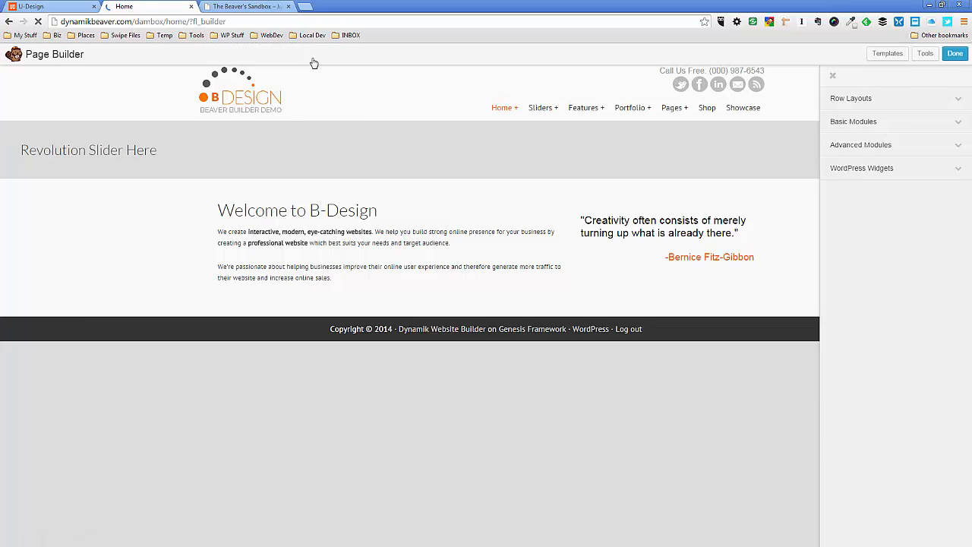
pyautogui.moveTo(665, 251)
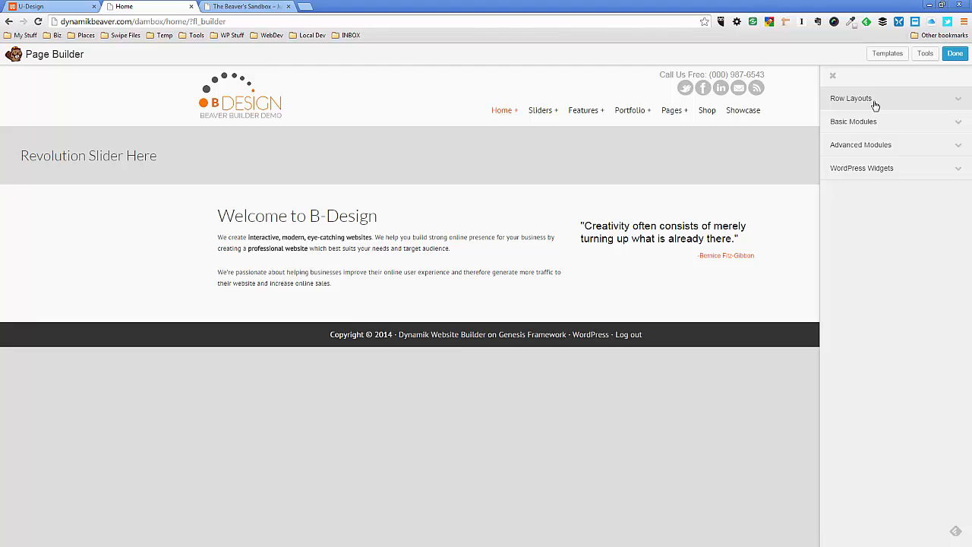
pyautogui.click(875, 103)
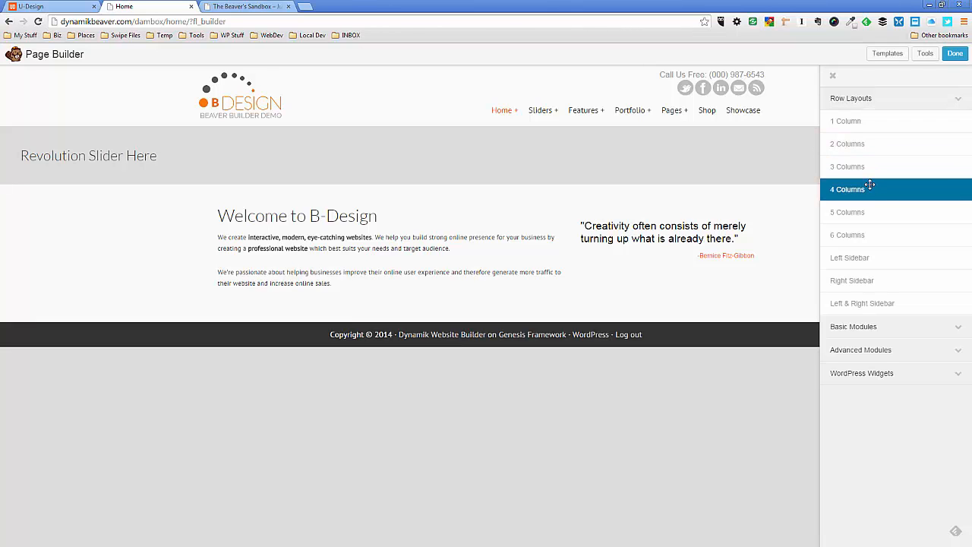
pyautogui.moveTo(871, 188); pyautogui.dragTo(545, 357)
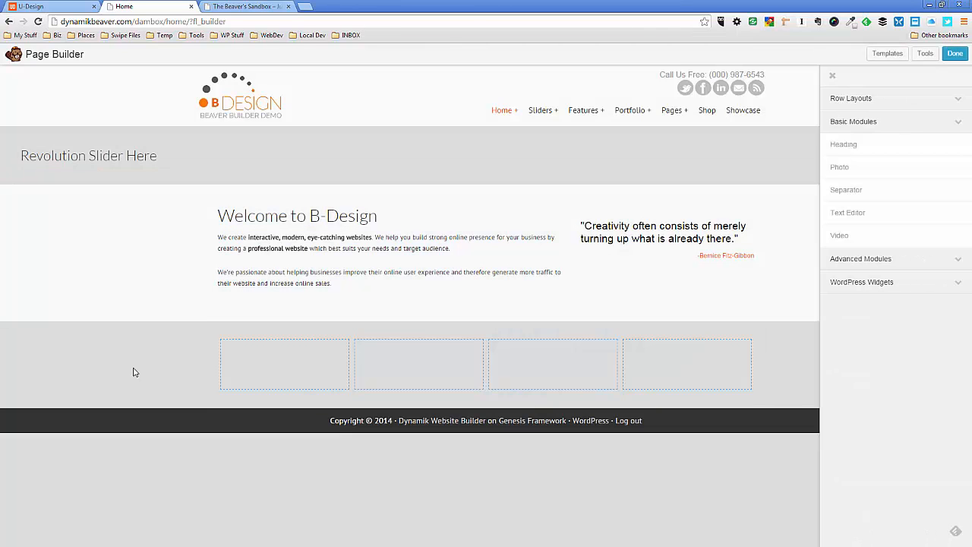
# Set the width of the new four-column row to Full Width
pyautogui.moveTo(202, 348)
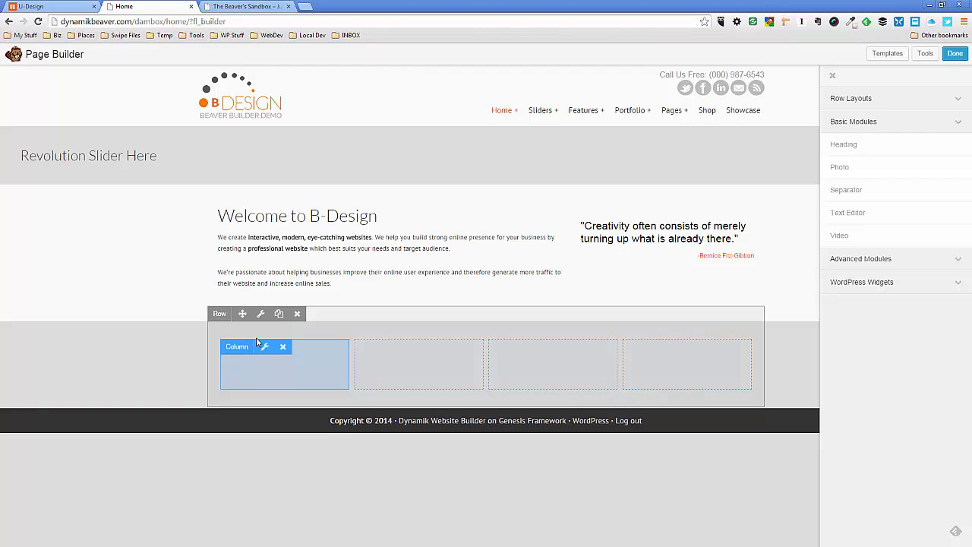
pyautogui.click(261, 316)
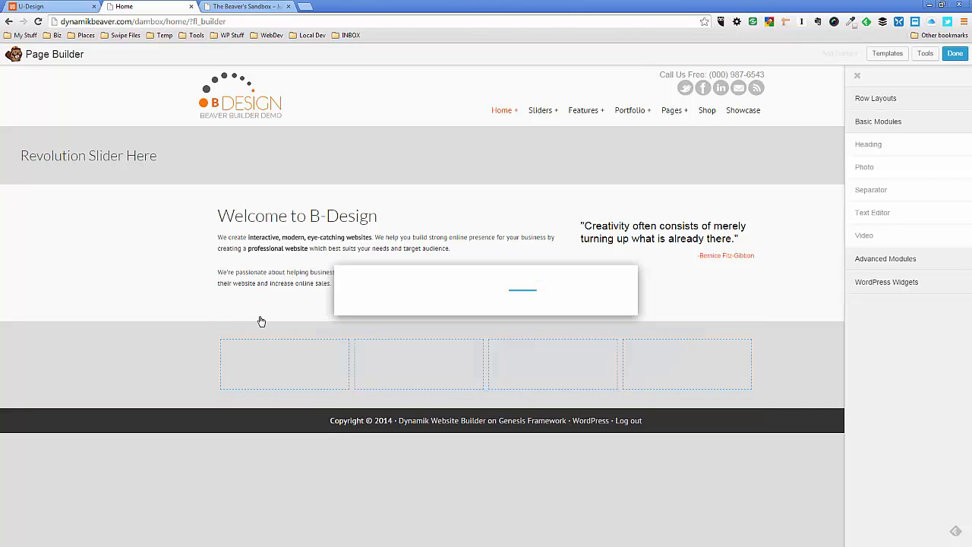
pyautogui.click(498, 220)
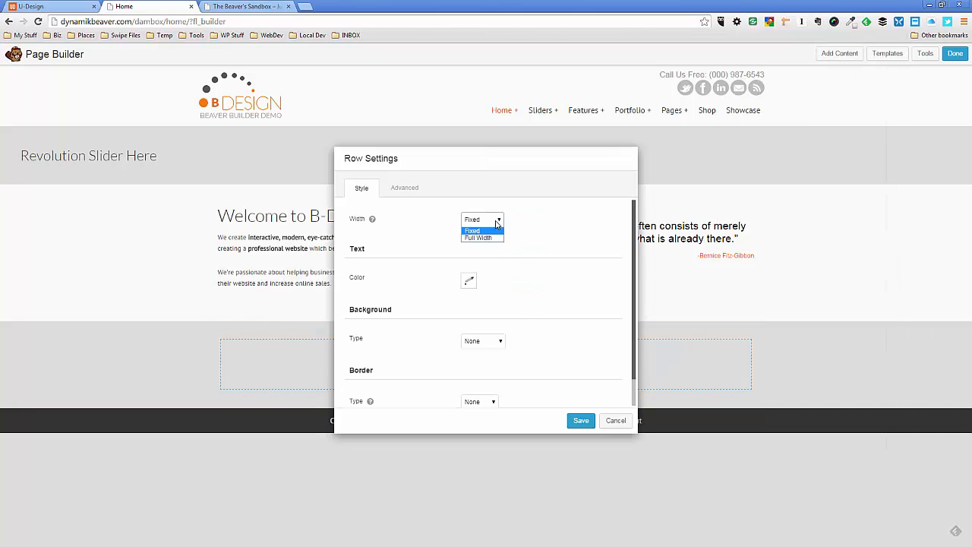
pyautogui.click(490, 242)
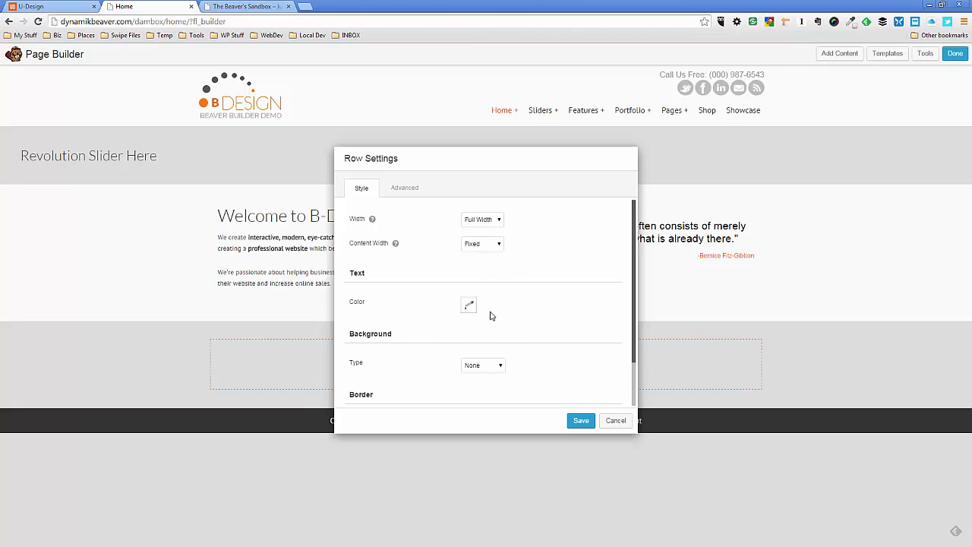
# Give the four-column row a white color background and save the row settings
pyautogui.click(495, 368)
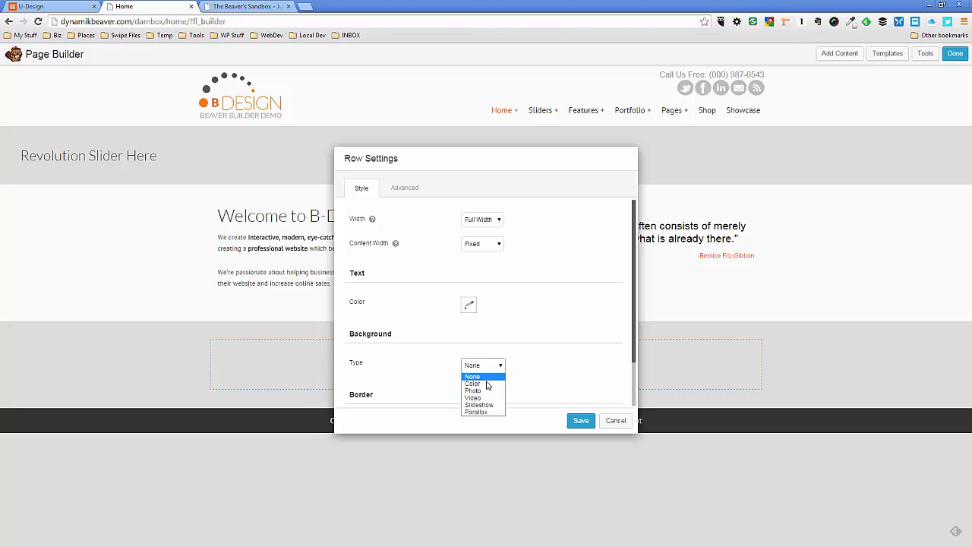
pyautogui.click(487, 383)
pyautogui.scroll(-3, 532, 327)
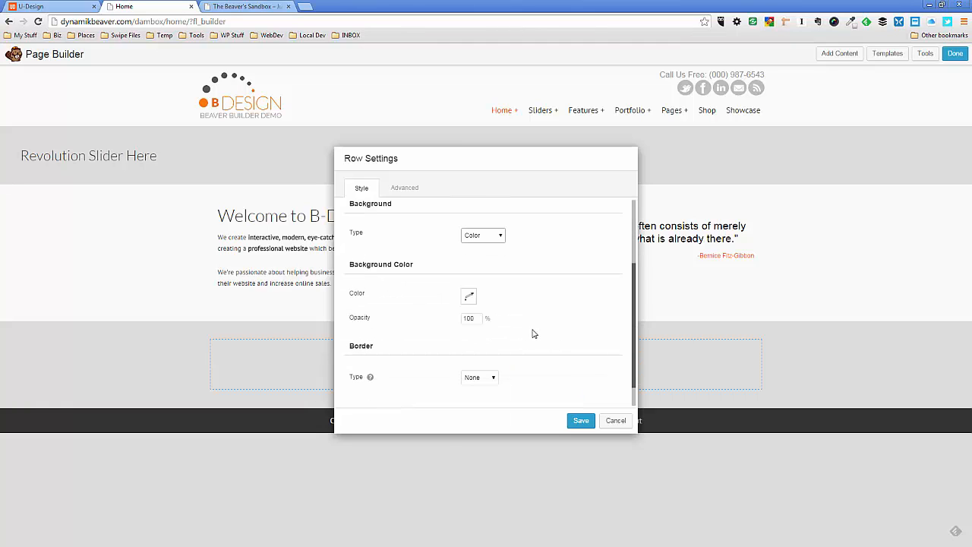
pyautogui.click(468, 296)
pyautogui.click(468, 313)
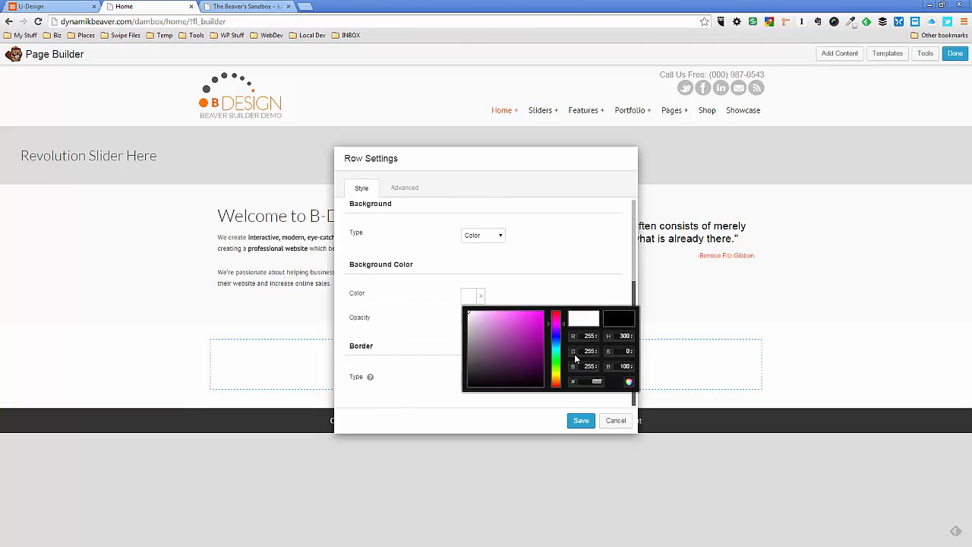
pyautogui.click(567, 267)
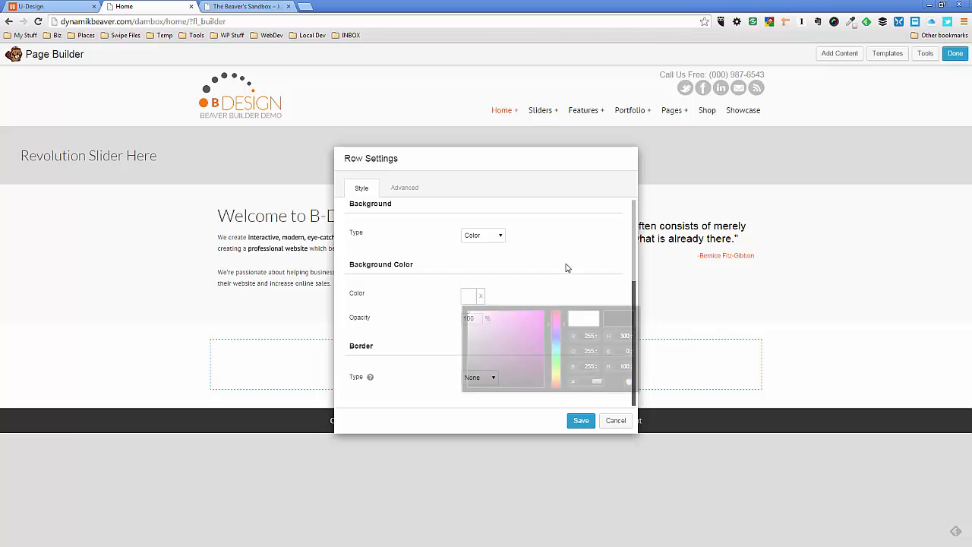
pyautogui.click(577, 422)
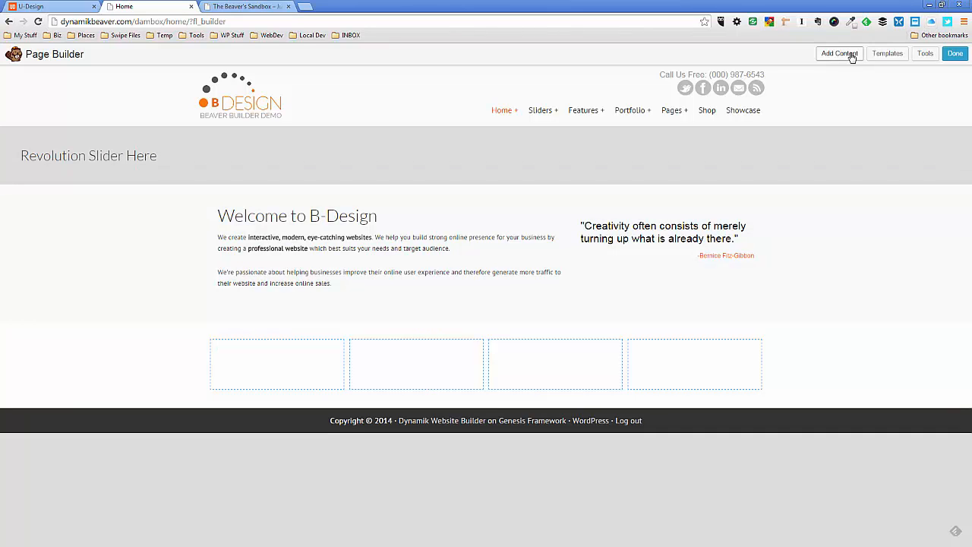
# Add a Callout module to the first column of the four-column row and move its settings dialog aside
pyautogui.click(853, 58)
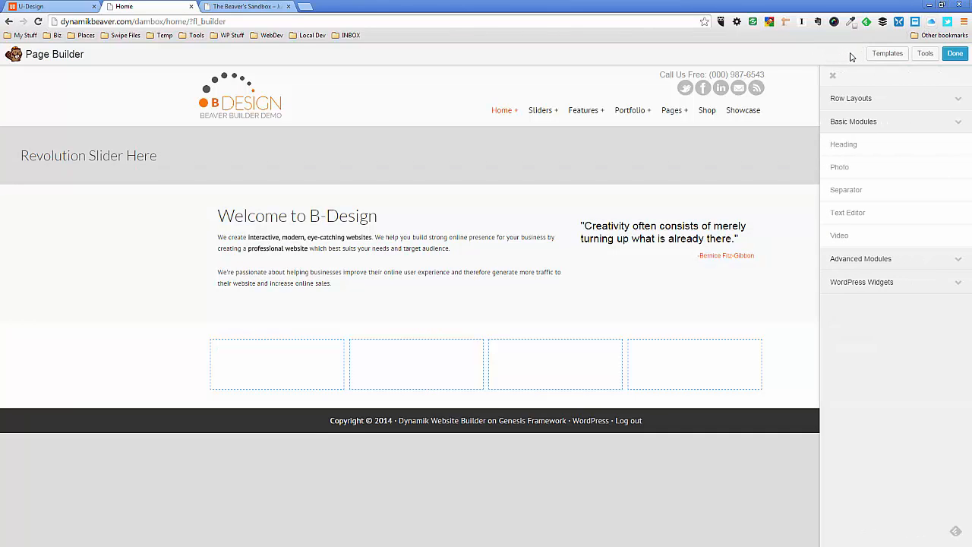
pyautogui.click(868, 258)
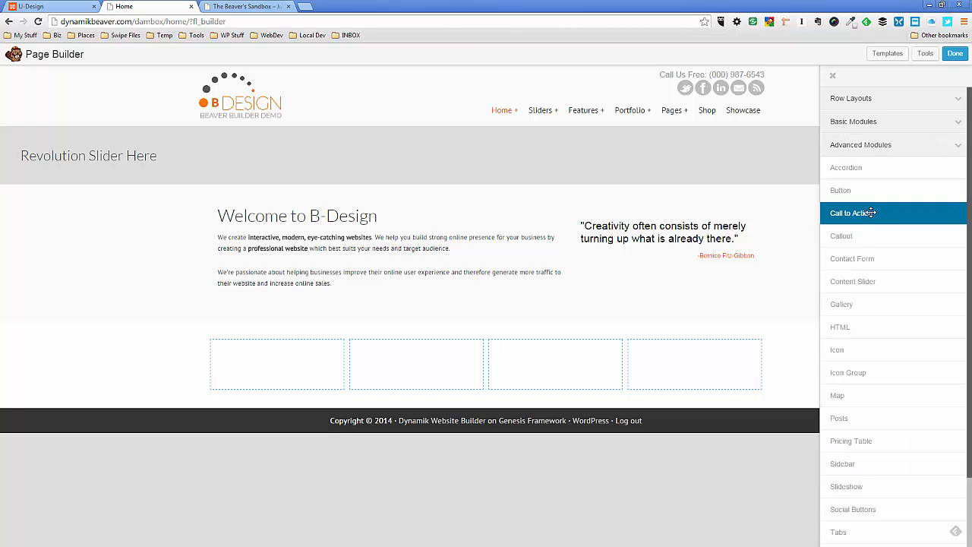
pyautogui.moveTo(869, 236); pyautogui.dragTo(248, 439)
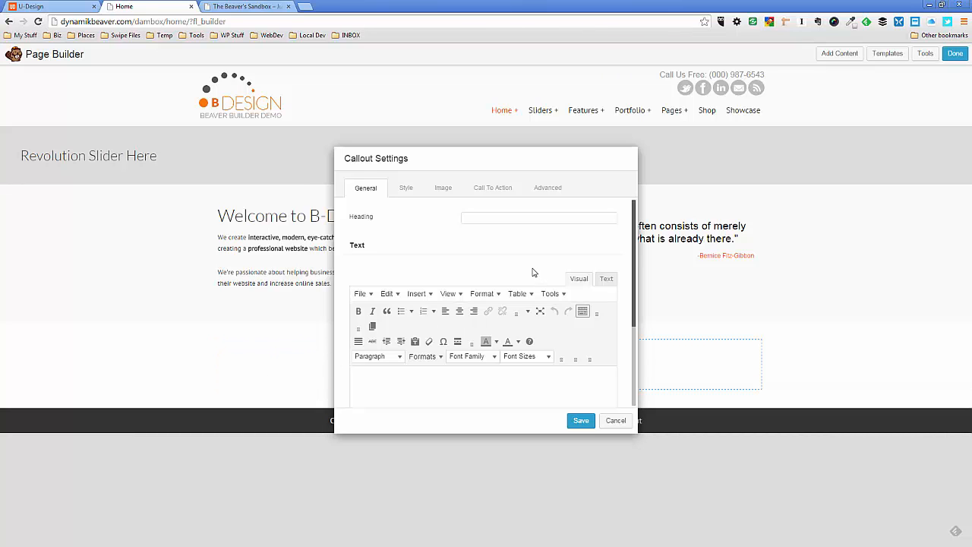
pyautogui.moveTo(502, 160); pyautogui.dragTo(694, 116)
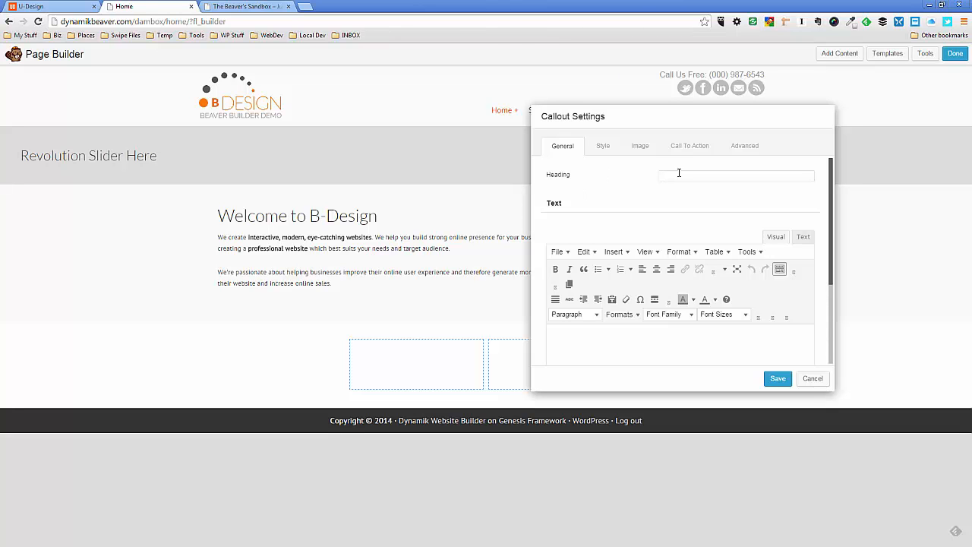
# Copy the "SEO Review" heading from the U-Design demo page into the callout's Heading field
pyautogui.click(45, 6)
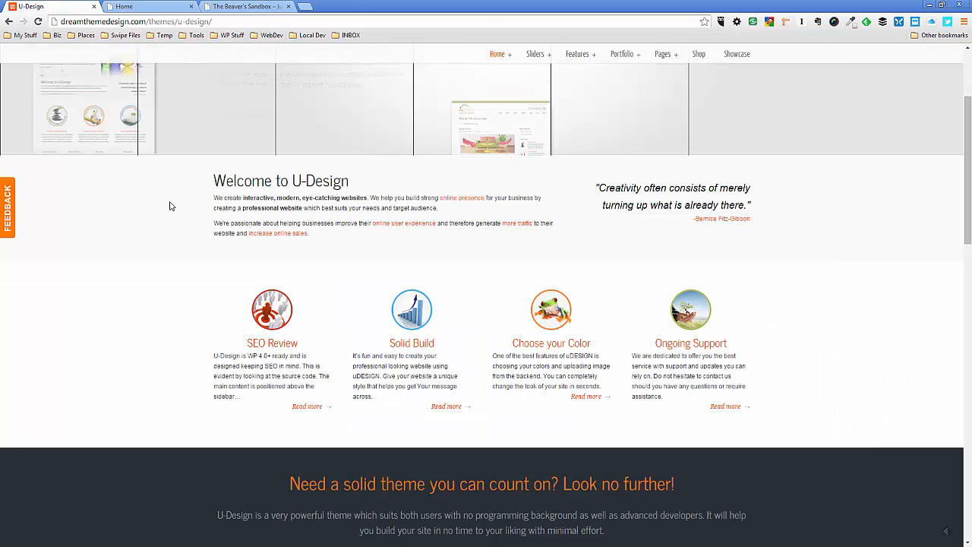
pyautogui.moveTo(299, 343); pyautogui.dragTo(248, 349)
pyautogui.hotkey('ctrl', 'c')
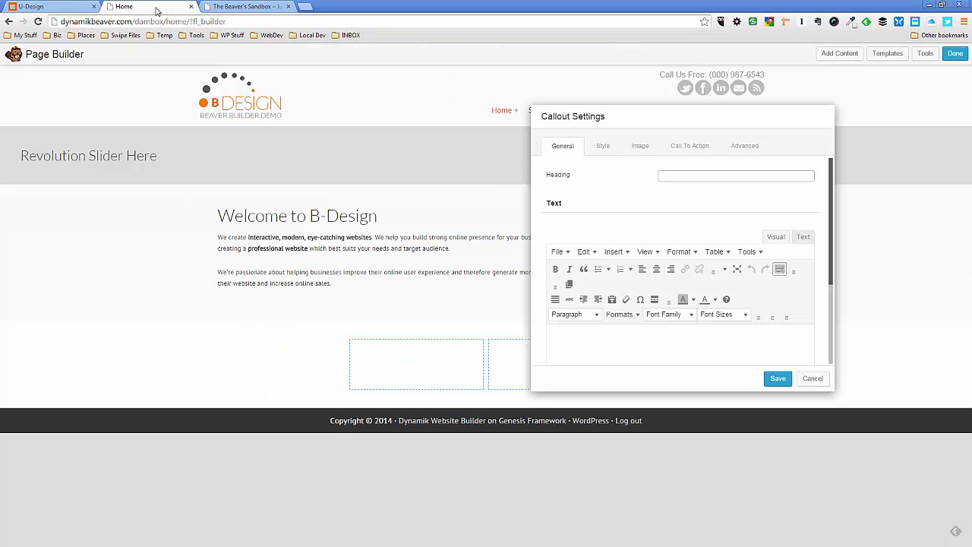
pyautogui.click(144, 6)
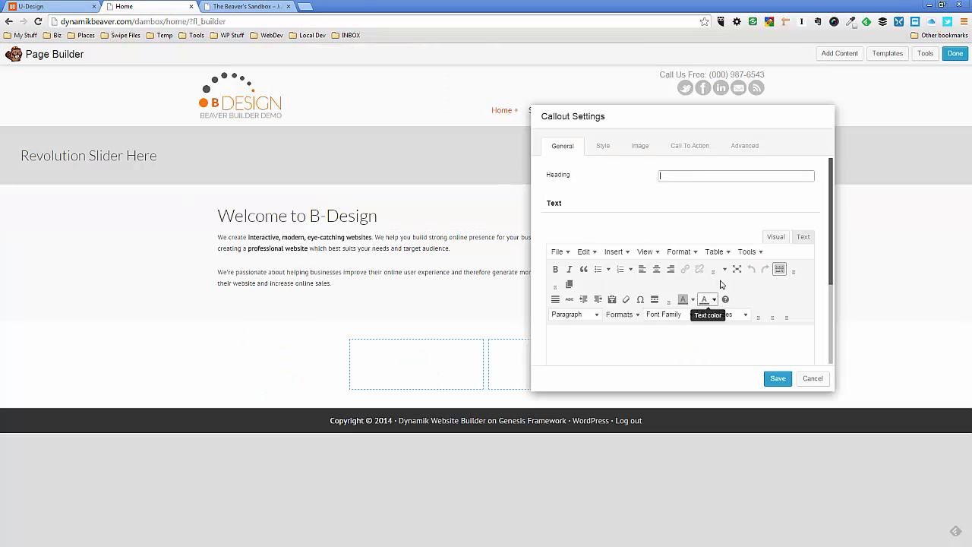
pyautogui.click(673, 175)
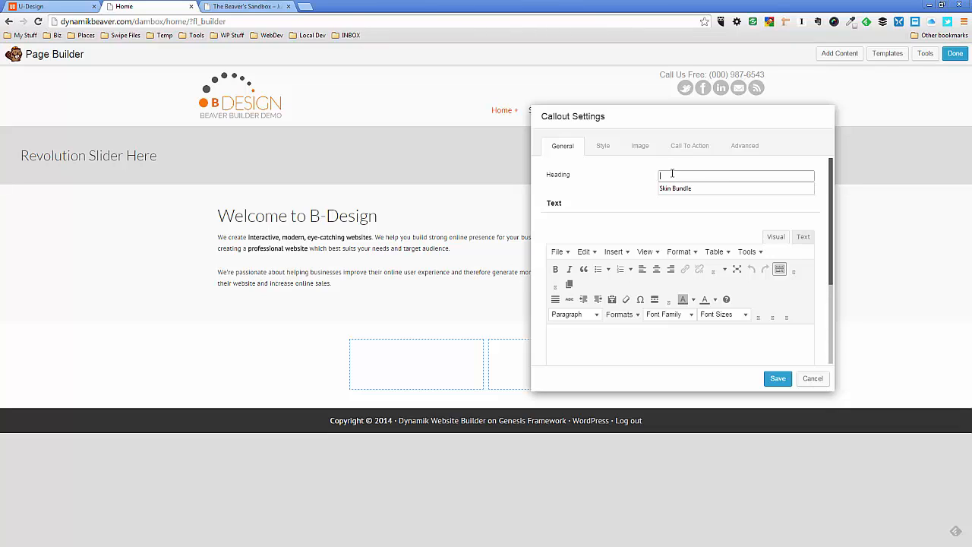
pyautogui.hotkey('ctrl', 'v')
pyautogui.click(651, 182)
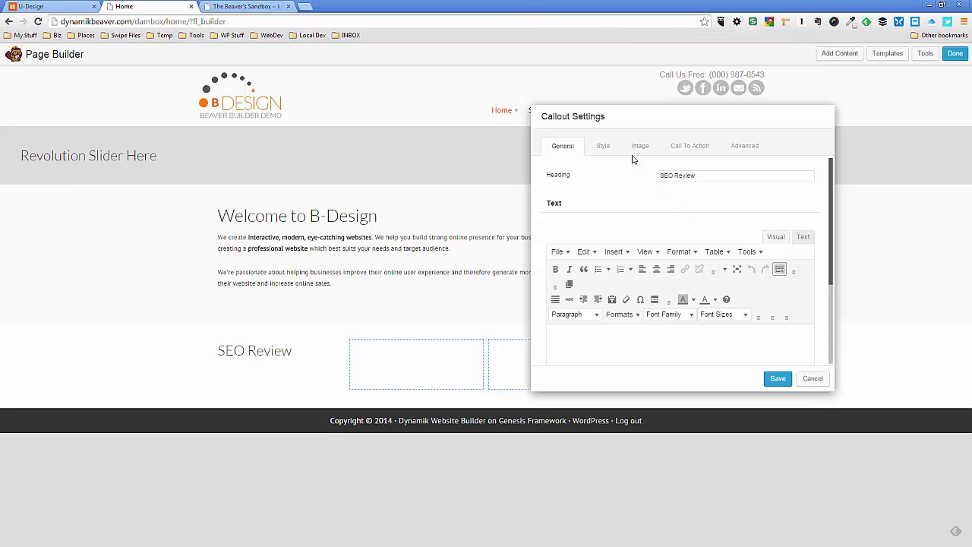
# Set the callout's Overall Alignment to Center
pyautogui.click(607, 151)
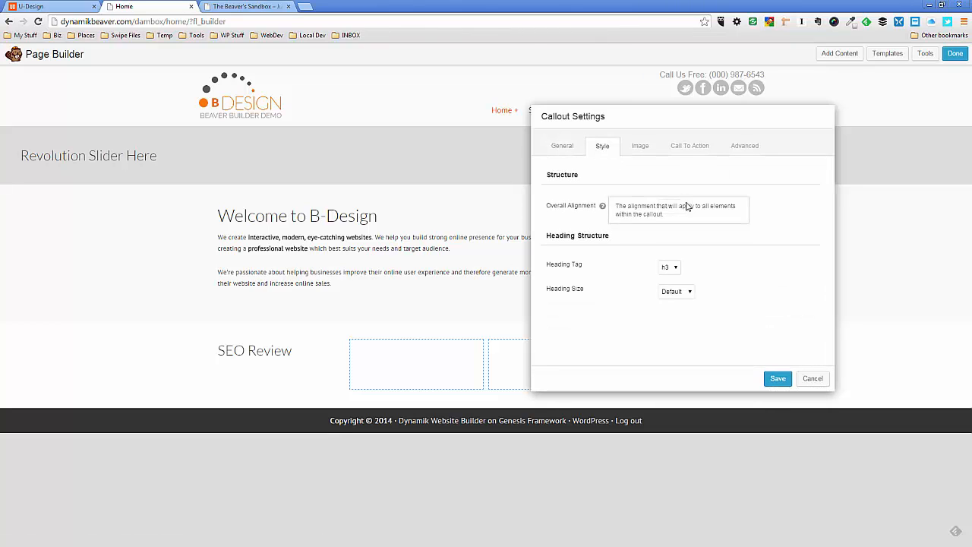
pyautogui.click(673, 207)
pyautogui.click(678, 221)
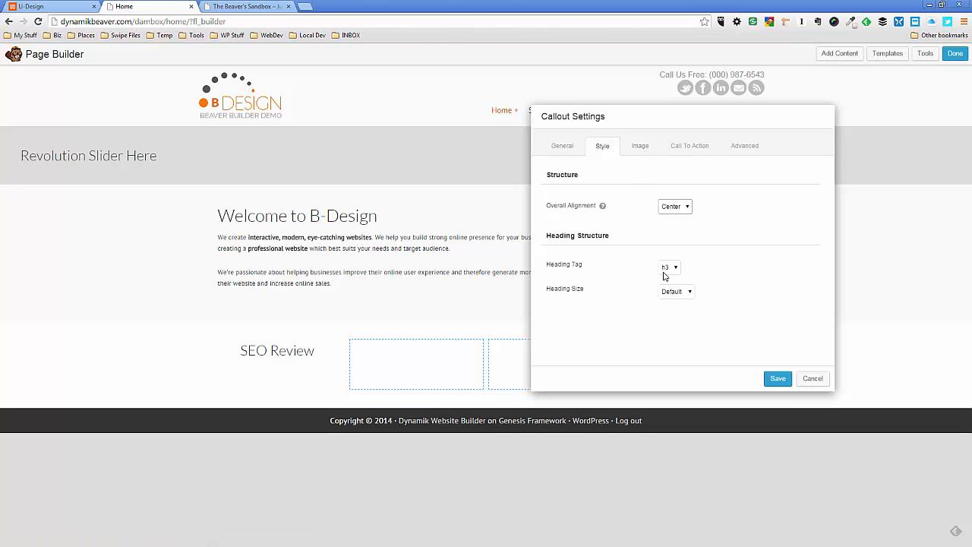
# Use the red circle image DTDcircle-images03.png from the media library as the callout's photo
pyautogui.click(642, 148)
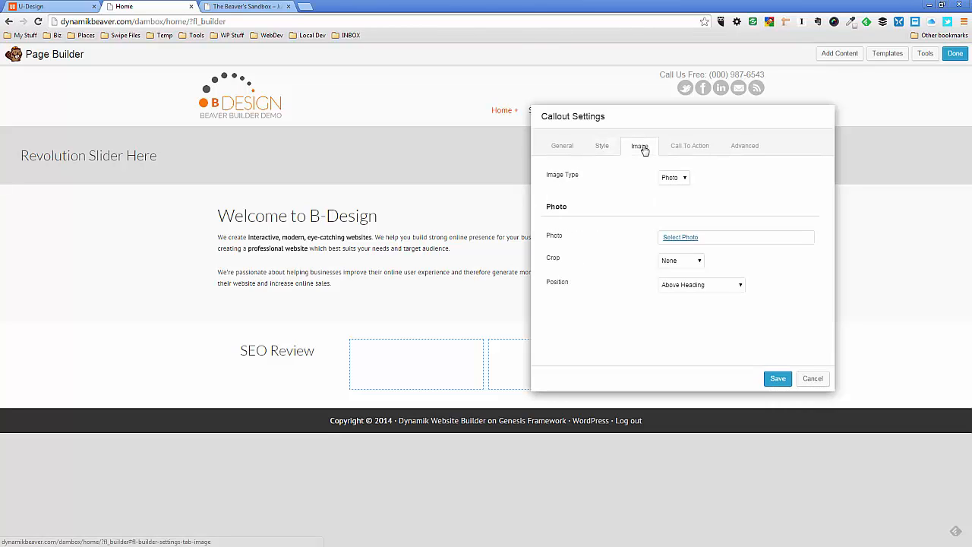
pyautogui.click(687, 238)
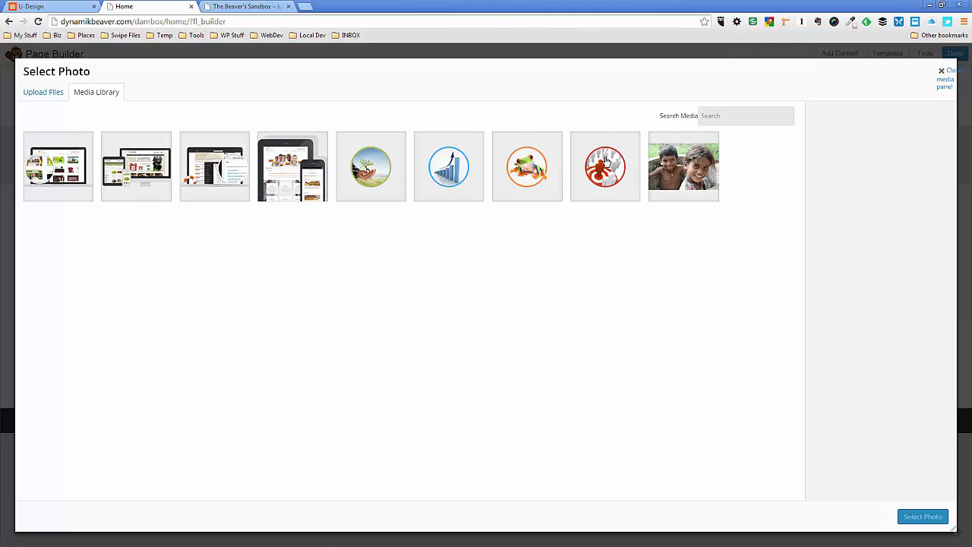
pyautogui.click(611, 173)
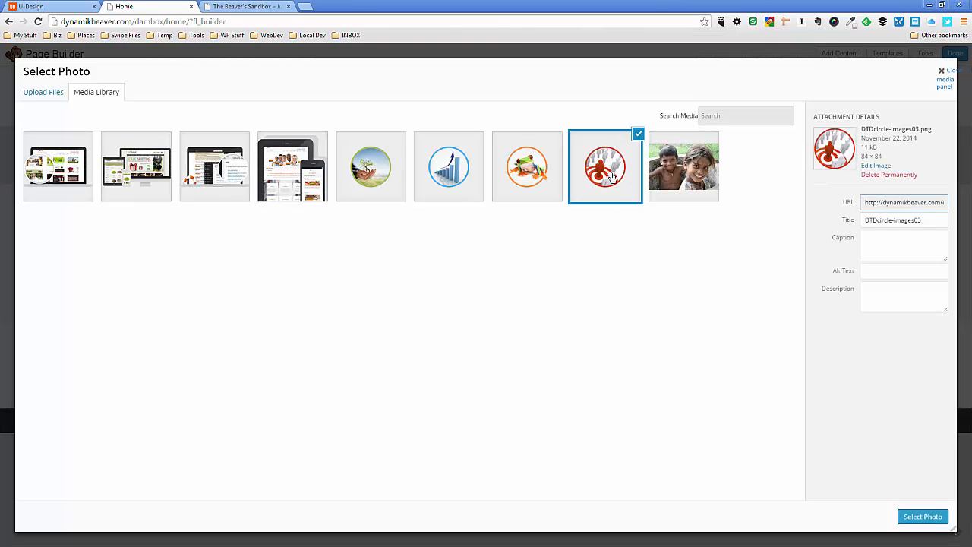
pyautogui.click(921, 518)
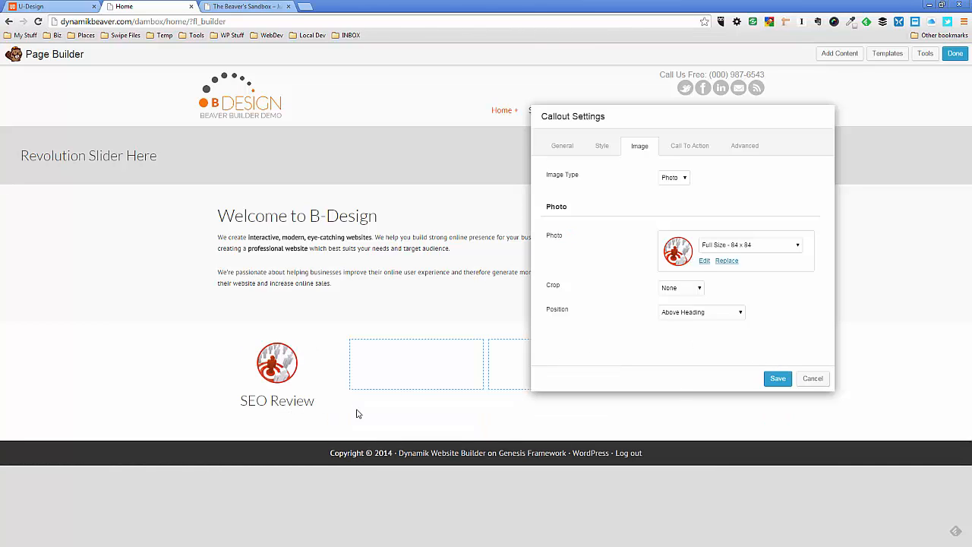
# Copy the SEO Review description and its Read more link from the U-Design demo into the callout text, with the link in a separate paragraph
pyautogui.click(563, 148)
pyautogui.scroll(-2, 646, 252)
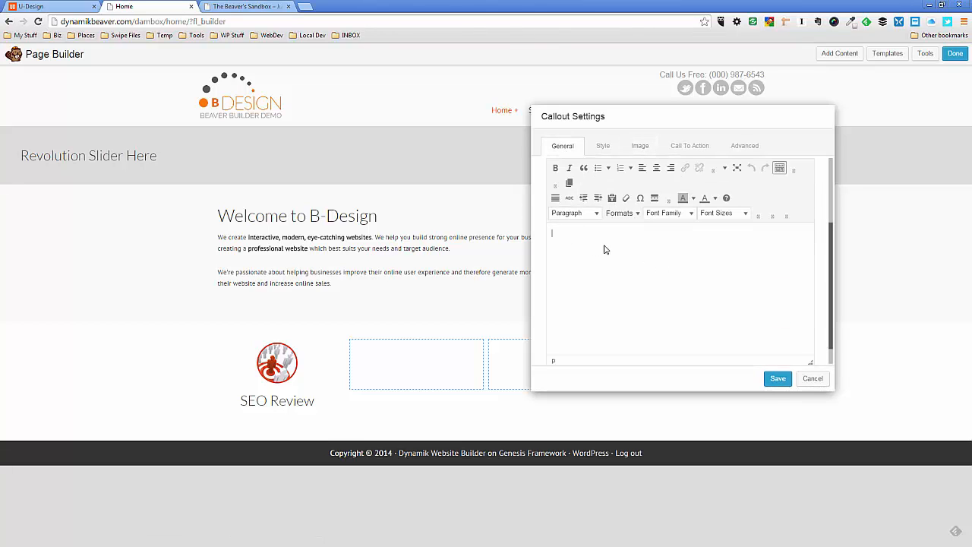
pyautogui.click(70, 7)
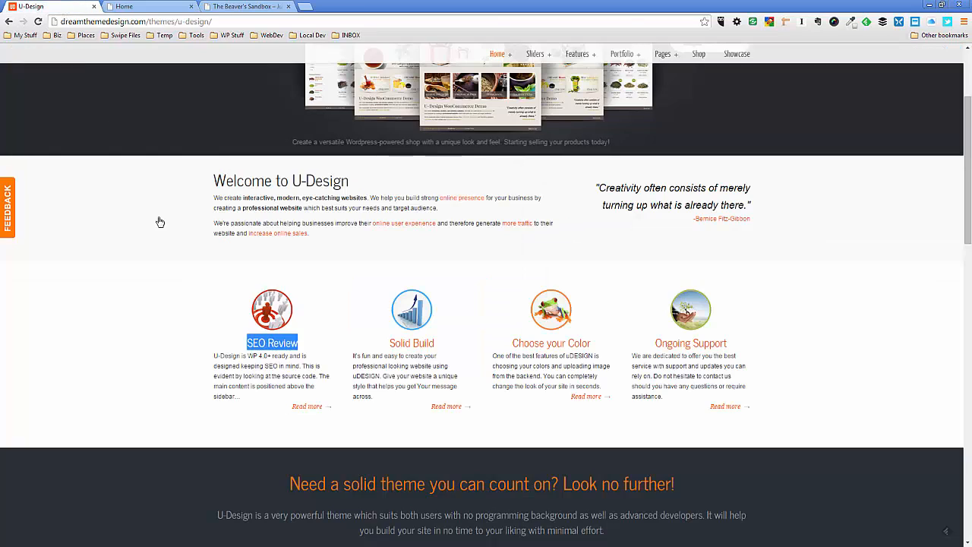
pyautogui.moveTo(219, 357); pyautogui.dragTo(330, 428)
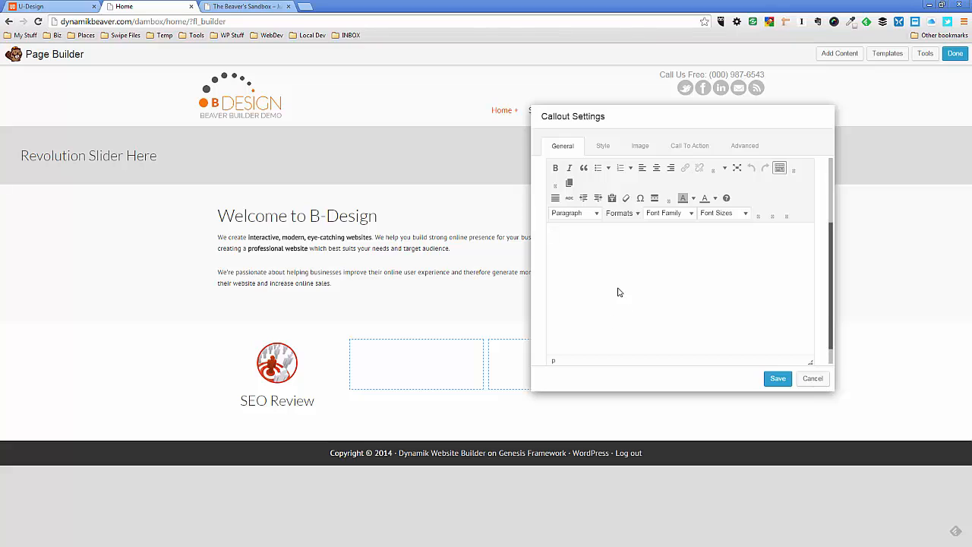
pyautogui.write('U-Design is WP 4.0+ ready and is designed keeping SEO in mind. This is evident by looking at the source code. The main content is positioned above the sidebar... Read more →')
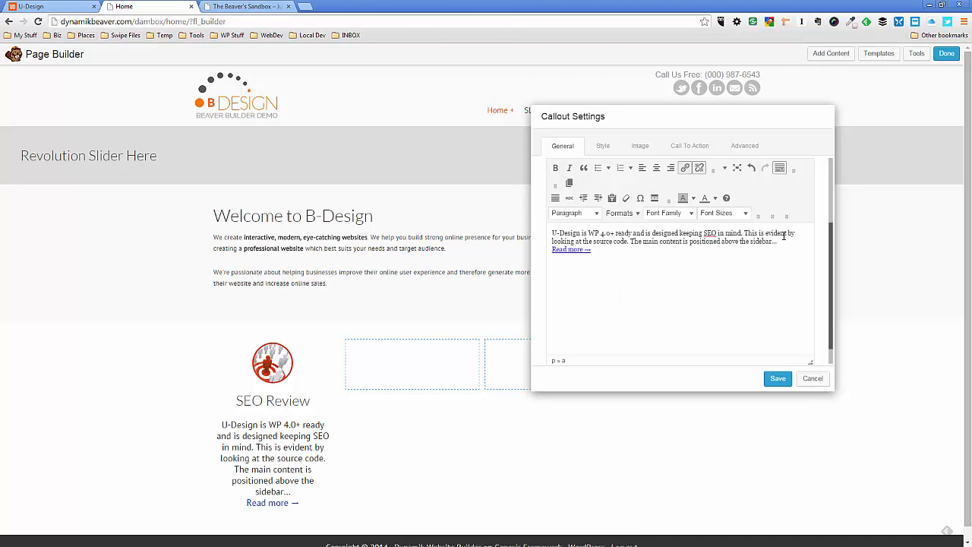
pyautogui.click(792, 241)
pyautogui.press('Return')
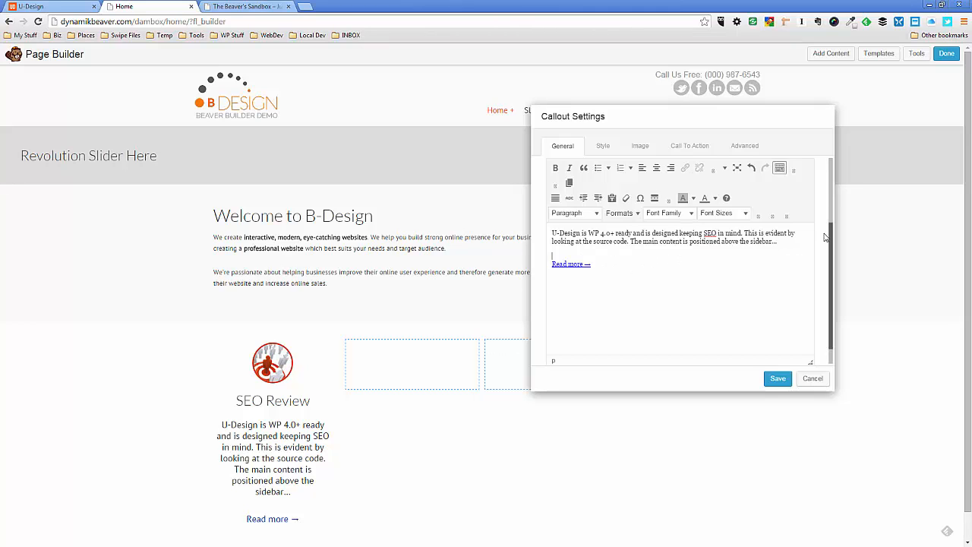
# Left-align the callout's description paragraph and right-align its Read more link
pyautogui.moveTo(777, 242); pyautogui.dragTo(554, 233)
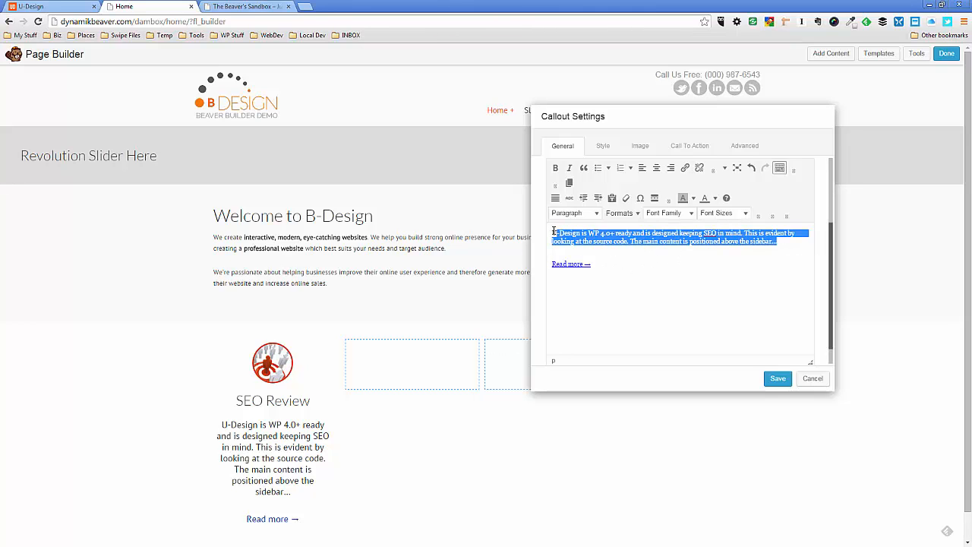
pyautogui.click(641, 168)
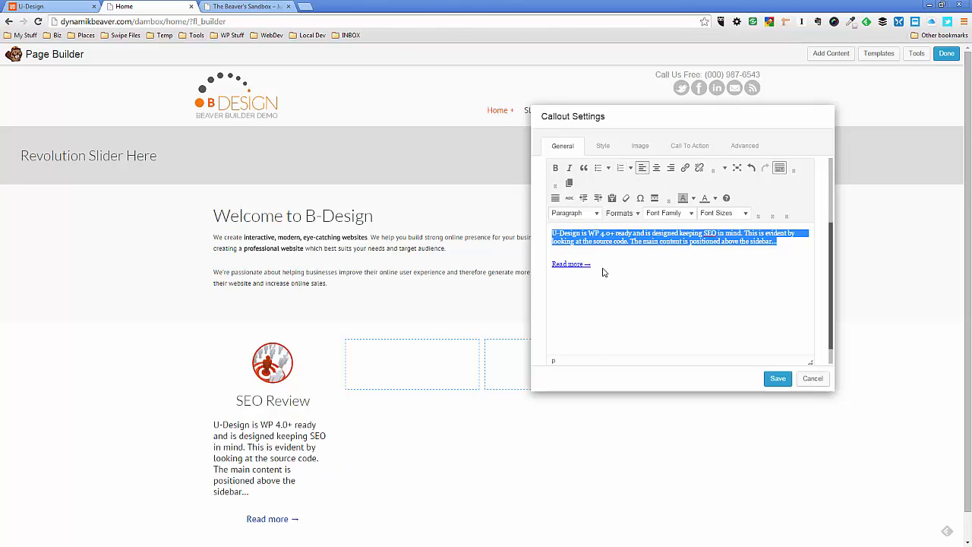
pyautogui.moveTo(604, 272); pyautogui.dragTo(552, 264)
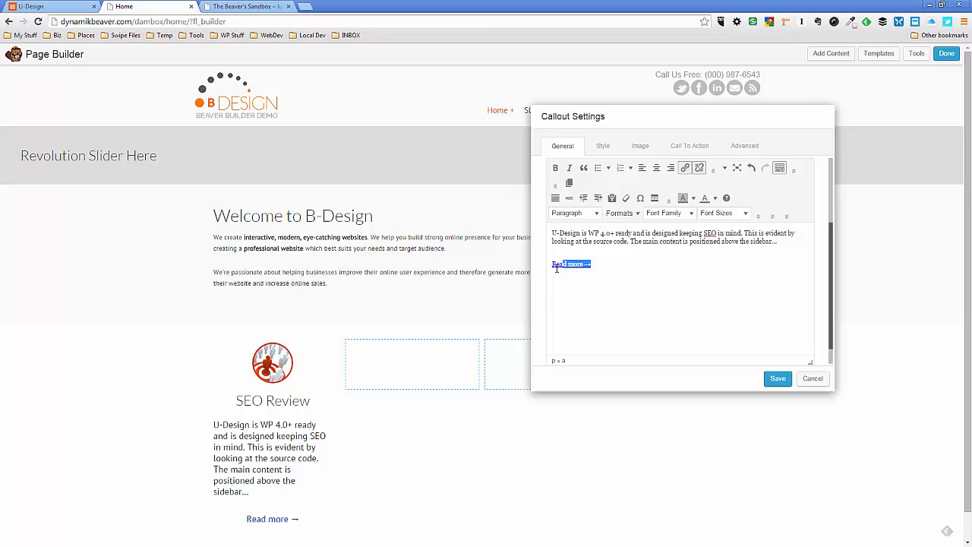
pyautogui.click(671, 168)
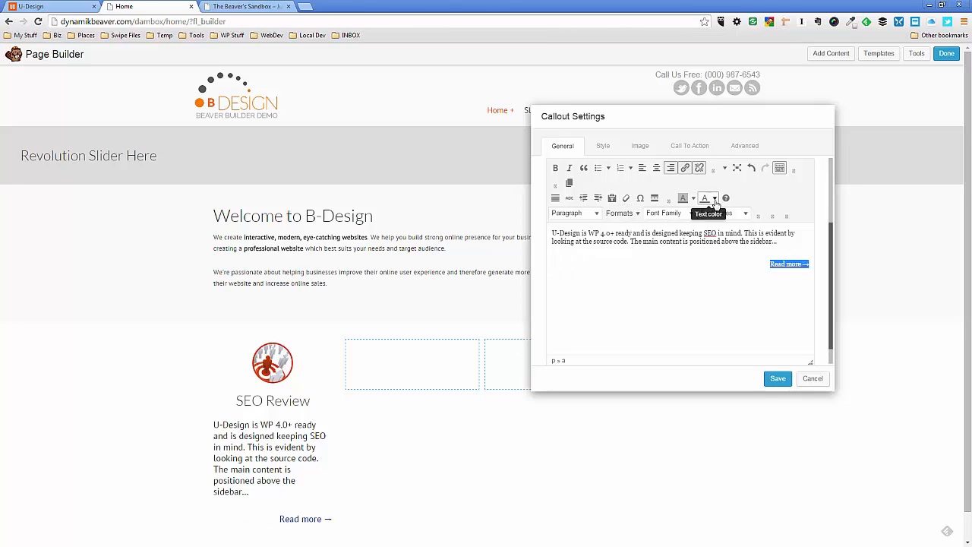
# Color the Read more link orange and save the callout settings
pyautogui.click(715, 199)
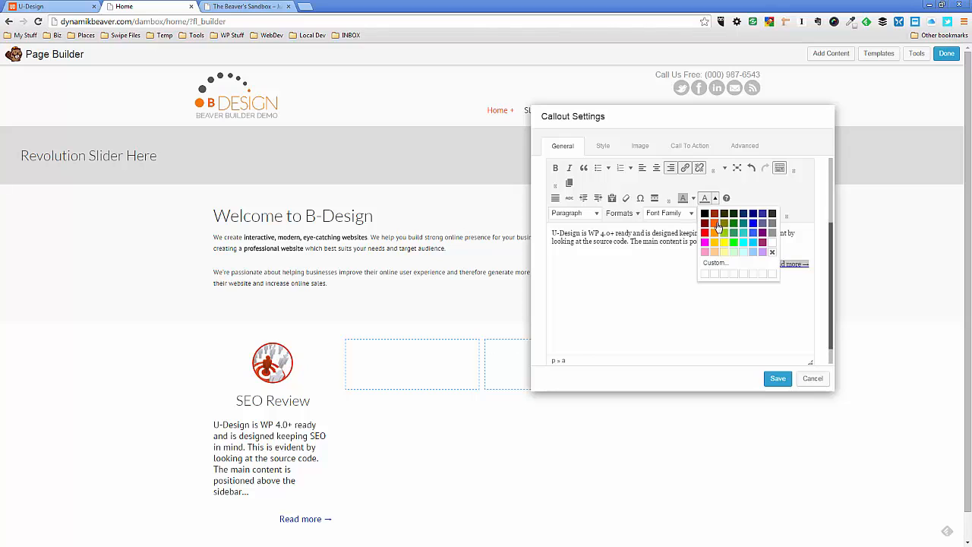
pyautogui.click(714, 223)
pyautogui.click(778, 380)
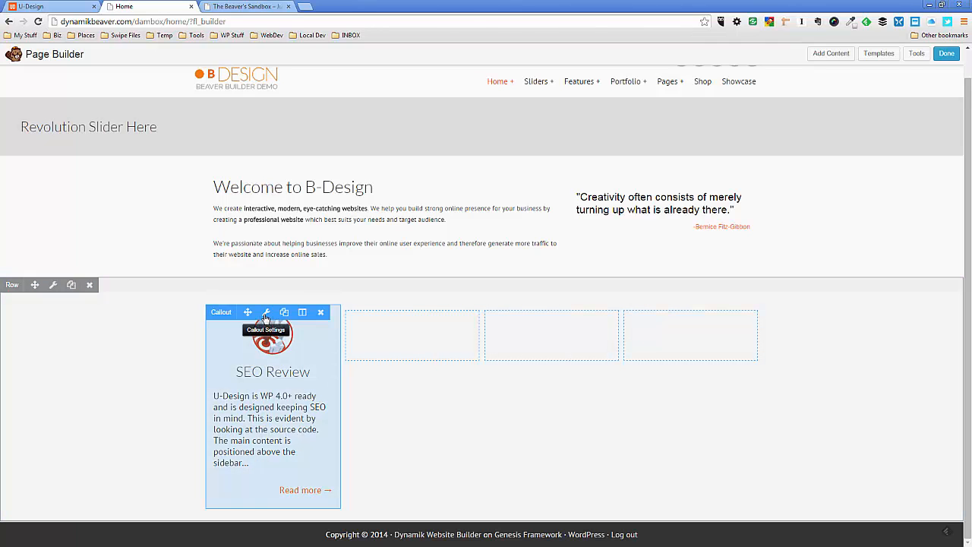
# Set the SEO Review callout's description and Read more link to a 10pt font size and save the settings
pyautogui.click(266, 315)
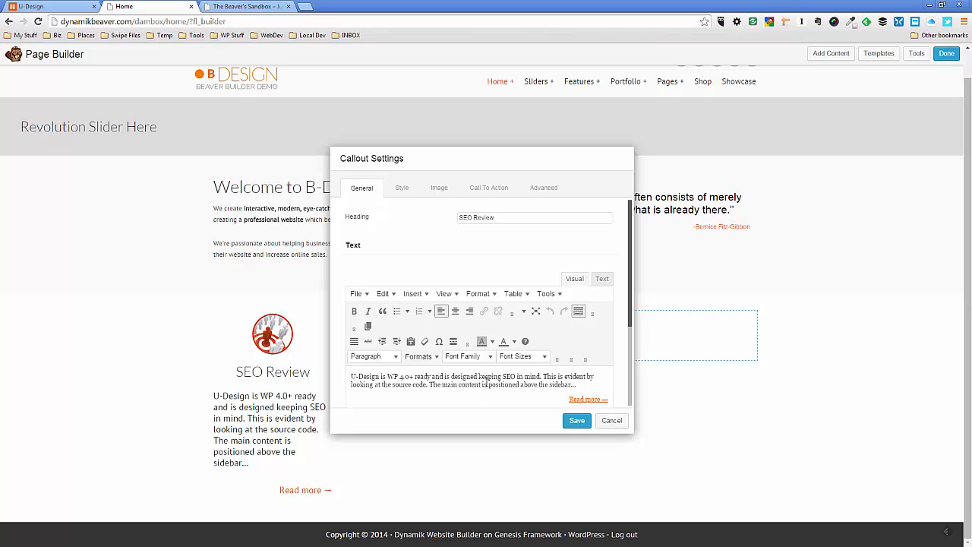
pyautogui.moveTo(578, 385); pyautogui.dragTo(352, 377)
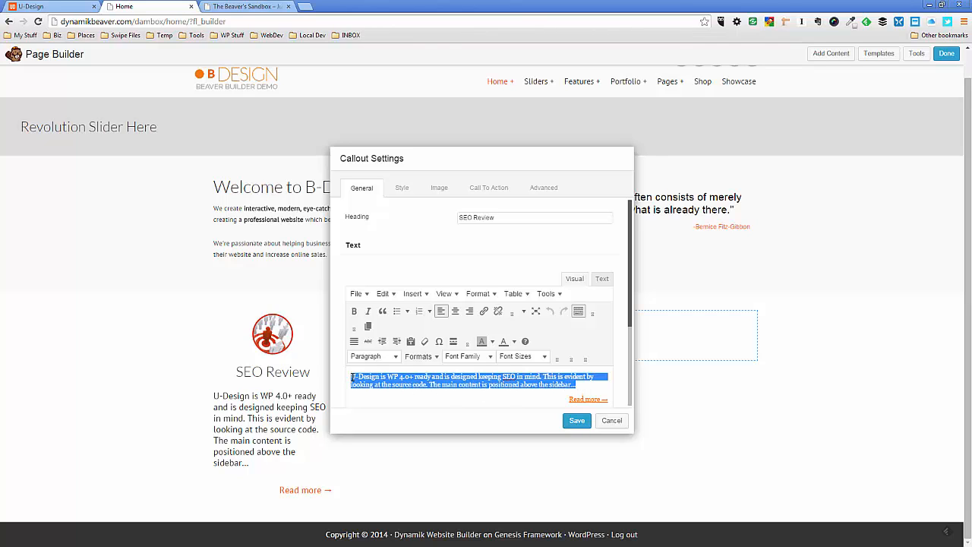
pyautogui.click(544, 356)
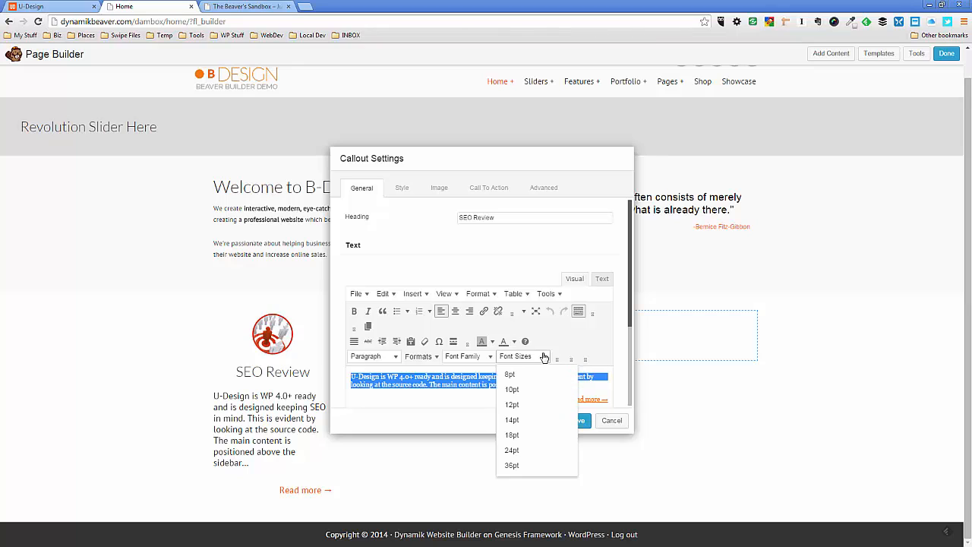
pyautogui.click(523, 389)
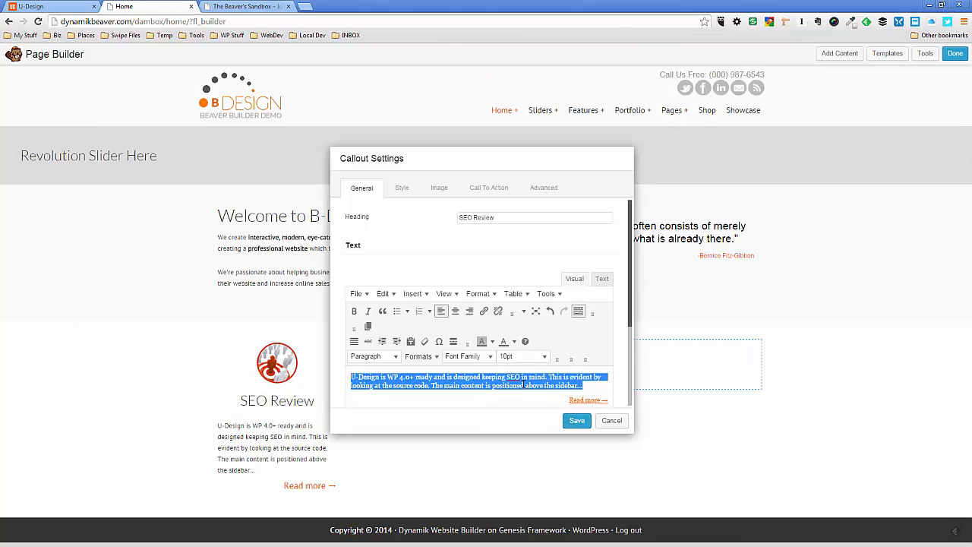
pyautogui.moveTo(569, 401); pyautogui.dragTo(608, 399)
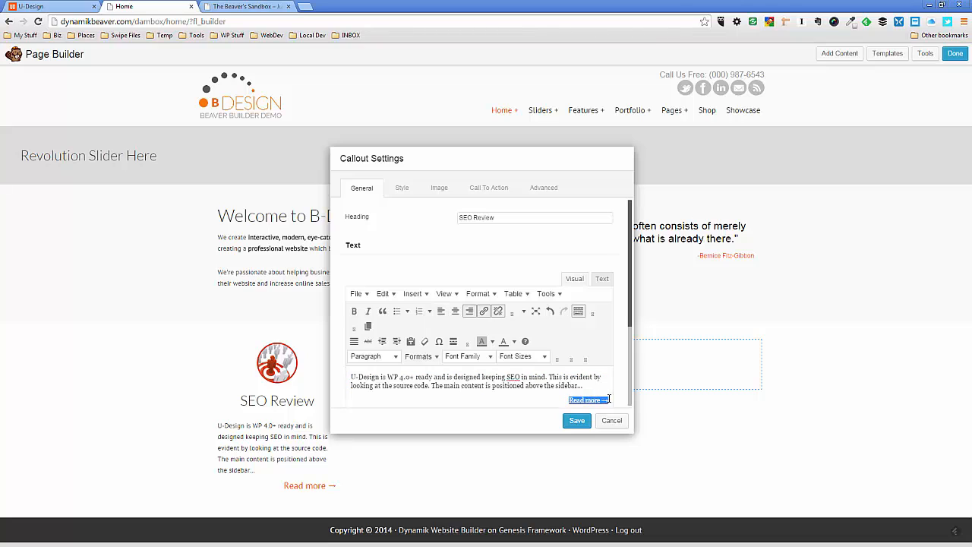
pyautogui.click(544, 357)
pyautogui.click(521, 389)
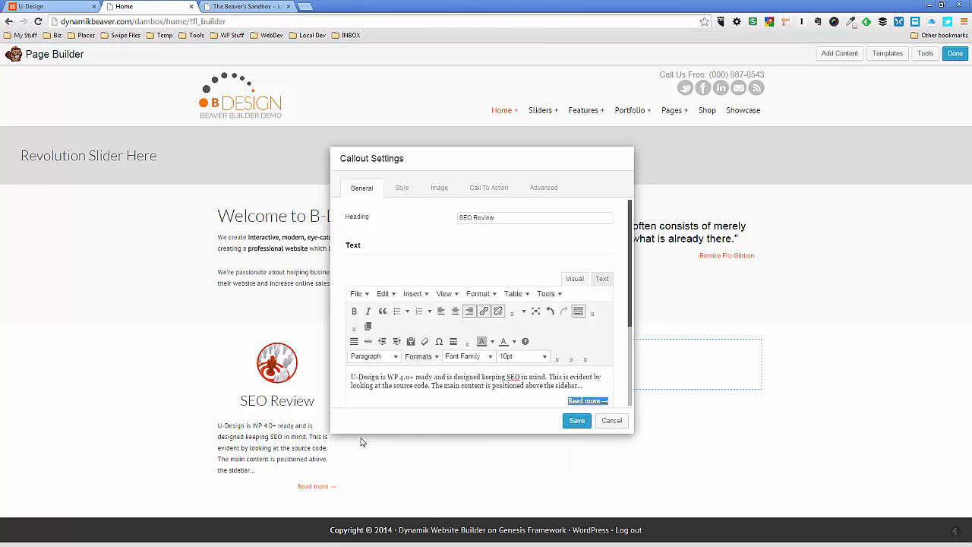
pyautogui.click(577, 420)
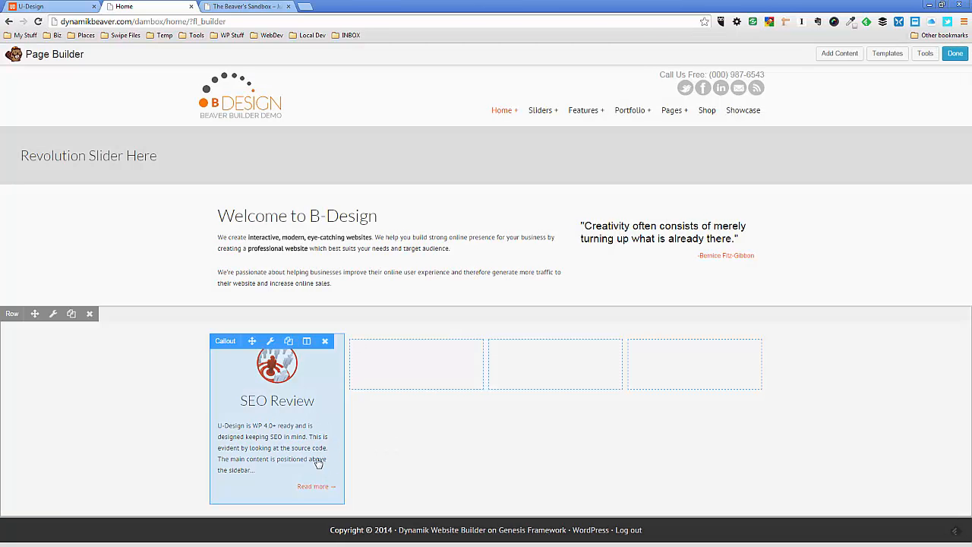
# Duplicate the SEO Review callout and move the copy into the second column of the four-column row
pyautogui.moveTo(289, 384)
pyautogui.click(288, 343)
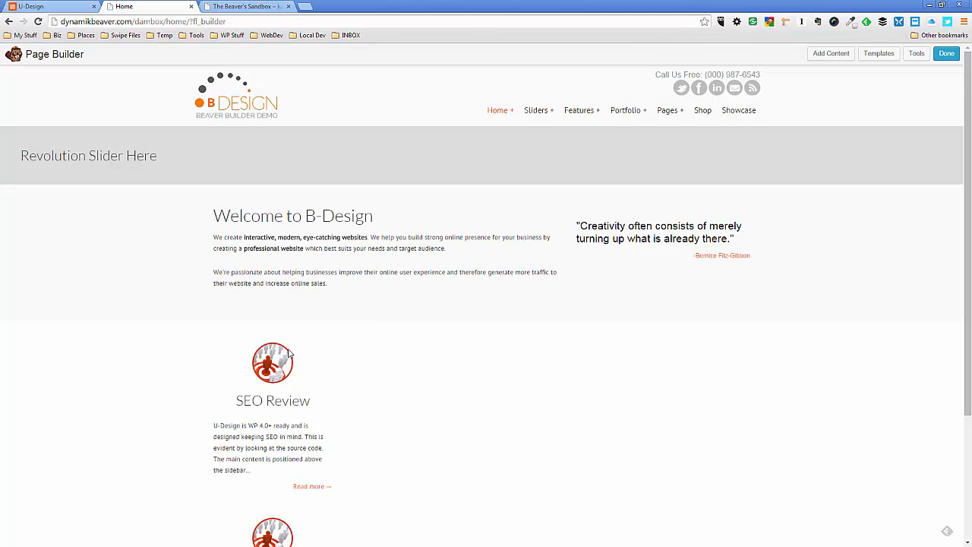
pyautogui.scroll(-2, 299, 396)
pyautogui.moveTo(291, 445)
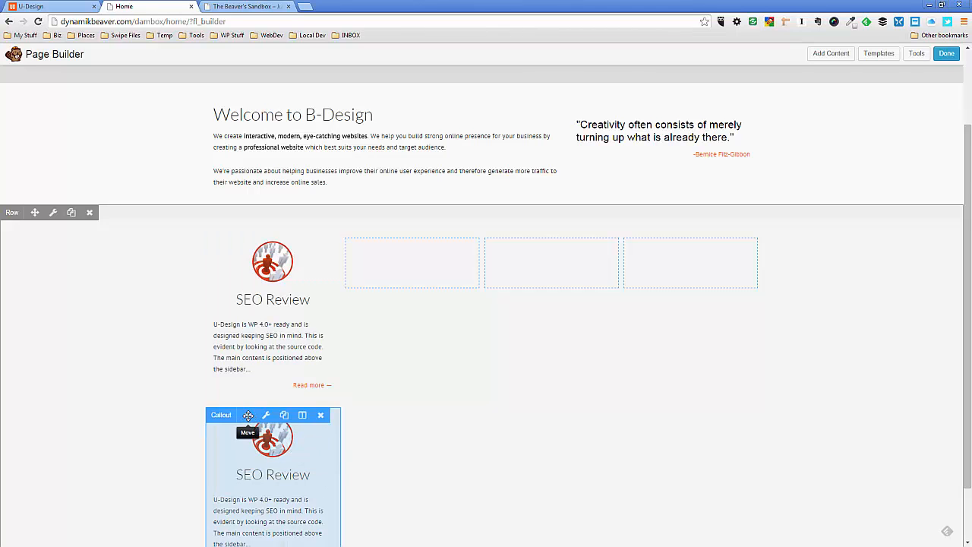
pyautogui.moveTo(249, 414); pyautogui.dragTo(380, 346)
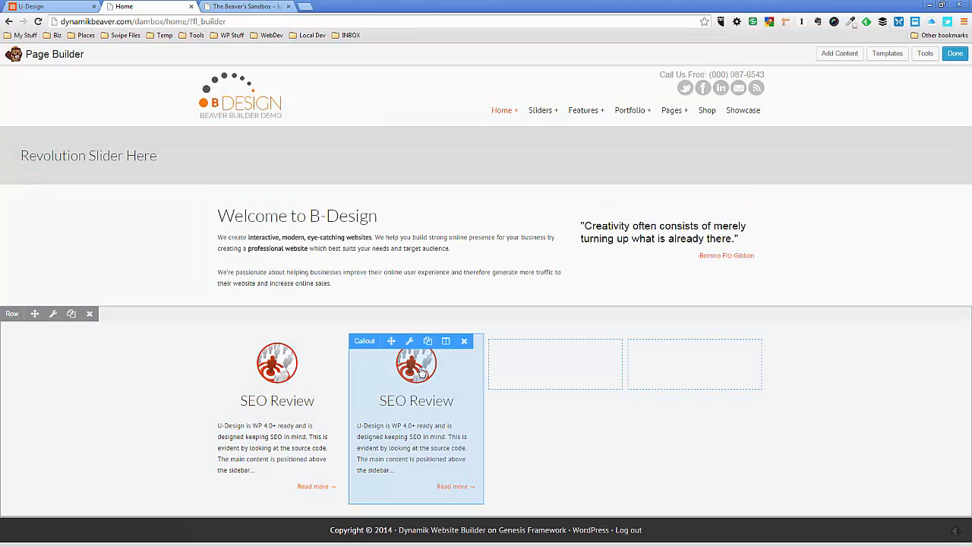
# Duplicate the second column's callout and move the copy into the third column
pyautogui.click(429, 342)
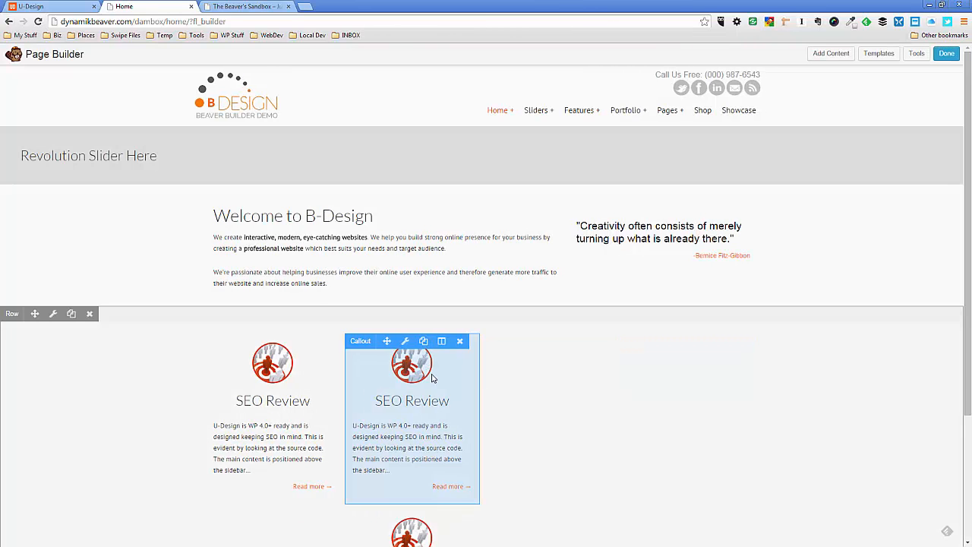
pyautogui.scroll(-1, 434, 384)
pyautogui.moveTo(403, 476)
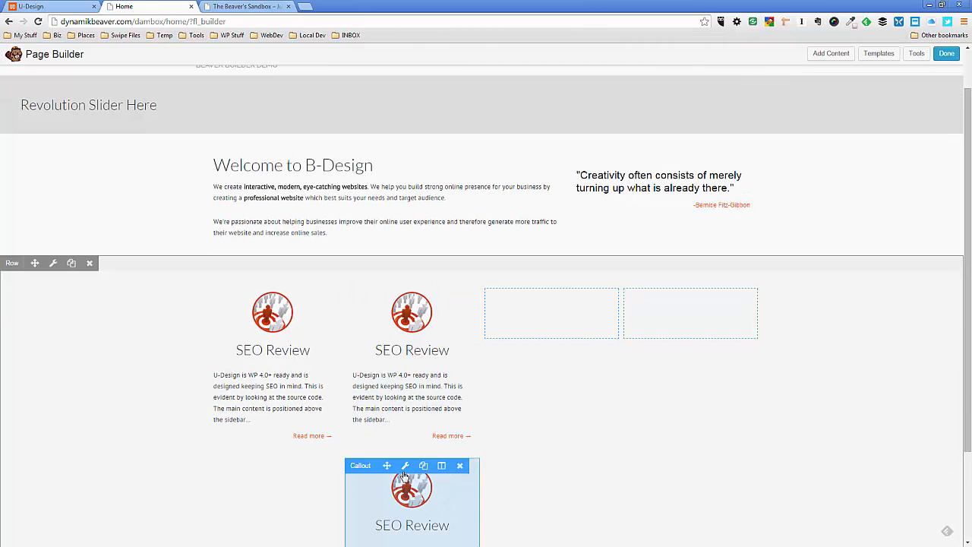
pyautogui.moveTo(388, 467); pyautogui.dragTo(498, 365)
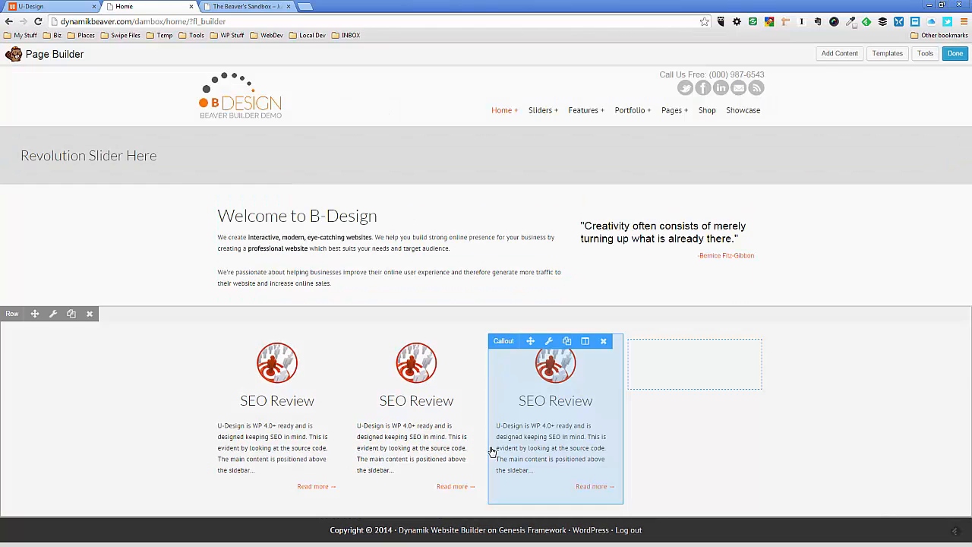
# Duplicate the third column's callout and move the copy into the empty fourth column
pyautogui.click(566, 341)
pyautogui.scroll(-1, 545, 490)
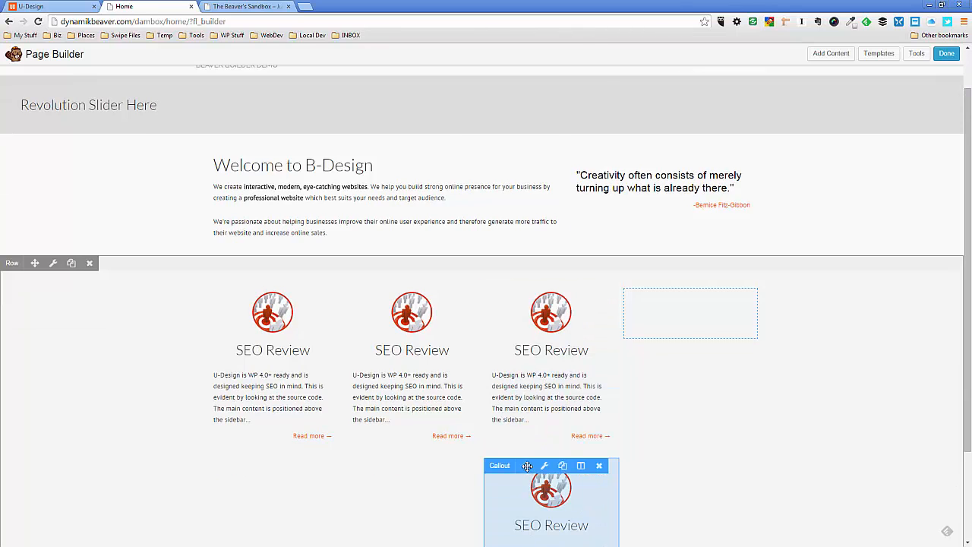
pyautogui.moveTo(526, 465); pyautogui.dragTo(638, 342)
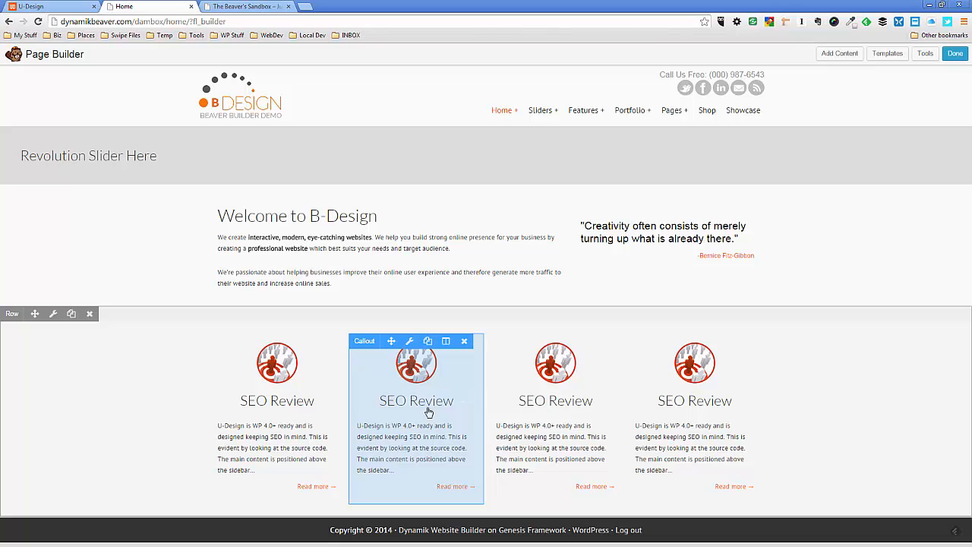
# Replace the second column callout's heading with "Solid Build", copied from the U-Design demo page
pyautogui.click(409, 343)
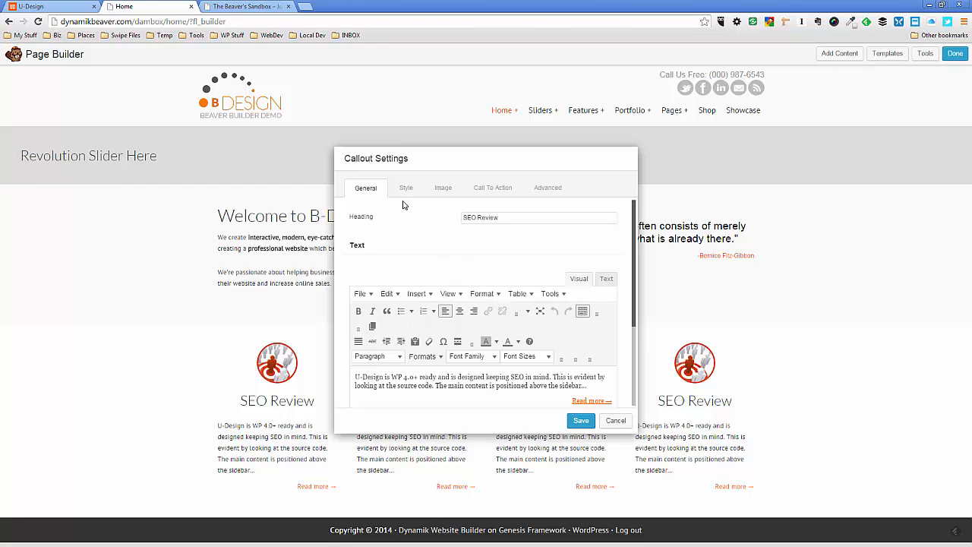
pyautogui.click(34, 6)
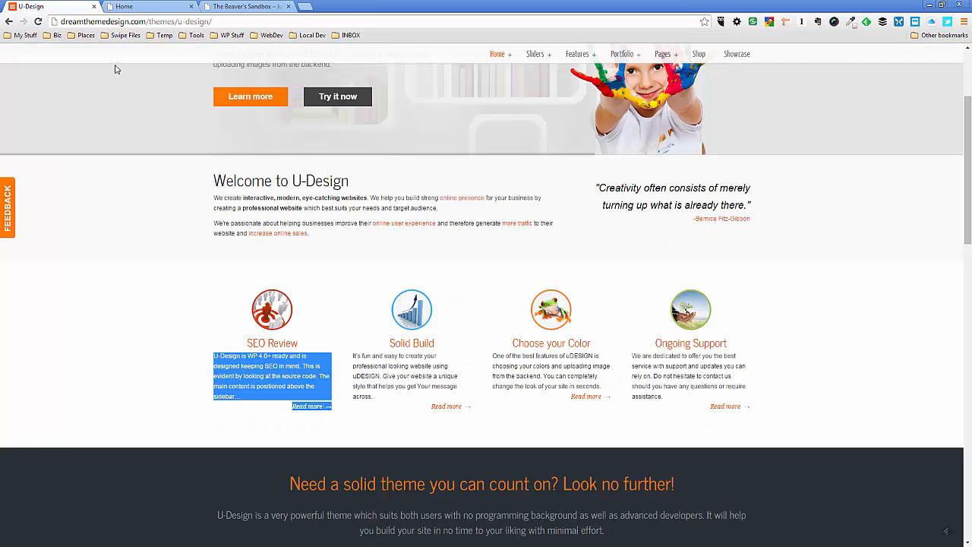
pyautogui.moveTo(439, 348); pyautogui.dragTo(395, 347)
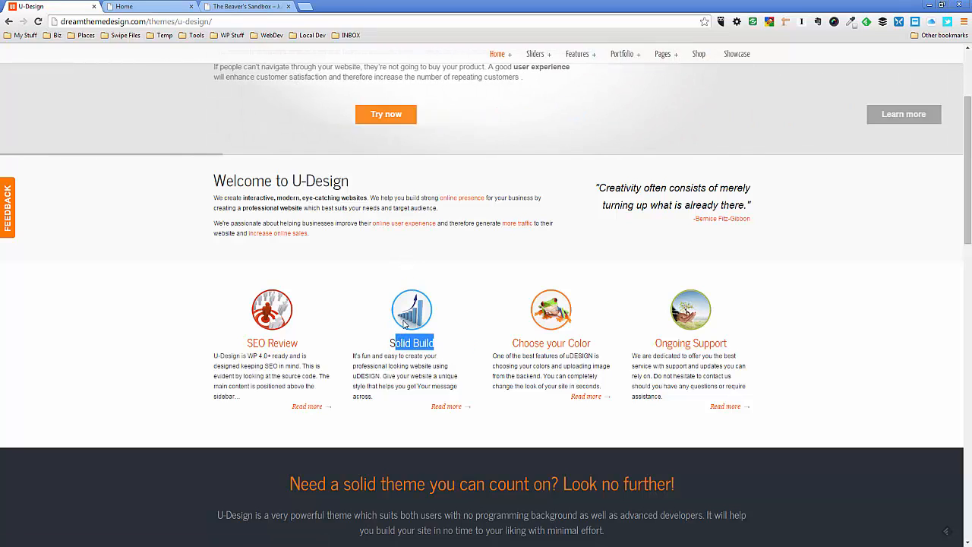
pyautogui.click(142, 7)
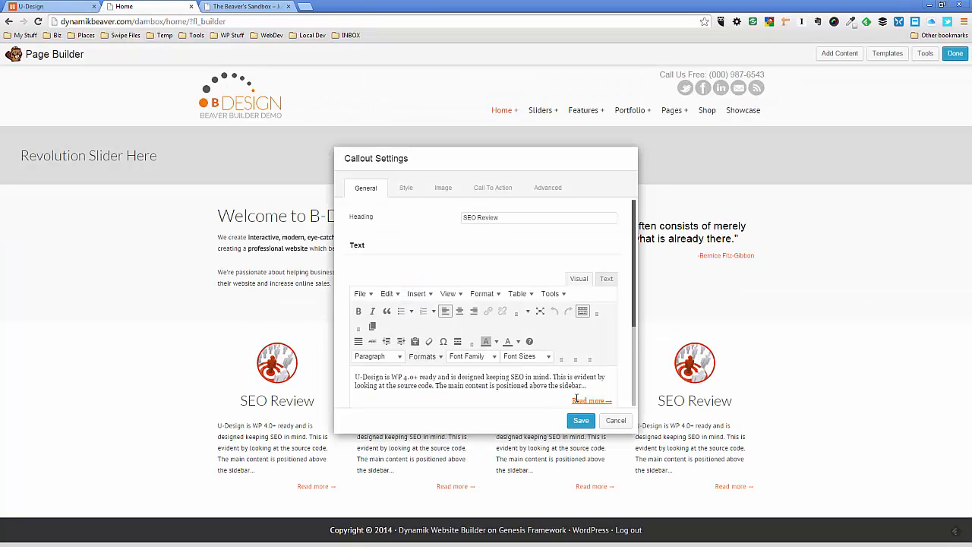
pyautogui.moveTo(509, 219); pyautogui.dragTo(447, 225)
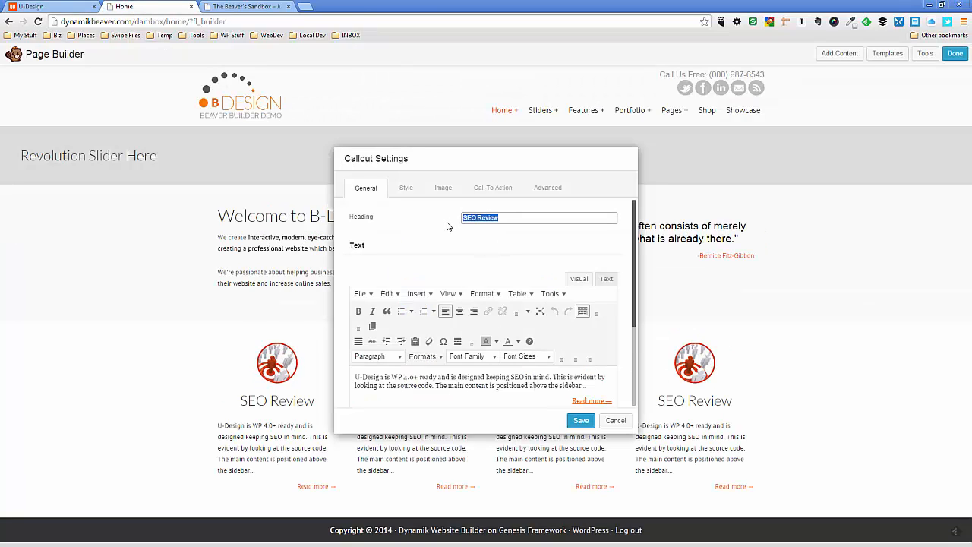
pyautogui.hotkey('ctrl', 'v')
# Replace the second callout's description, keeping its Read more link, with the Solid Build paragraph copied from the U-Design demo page
pyautogui.click(443, 375)
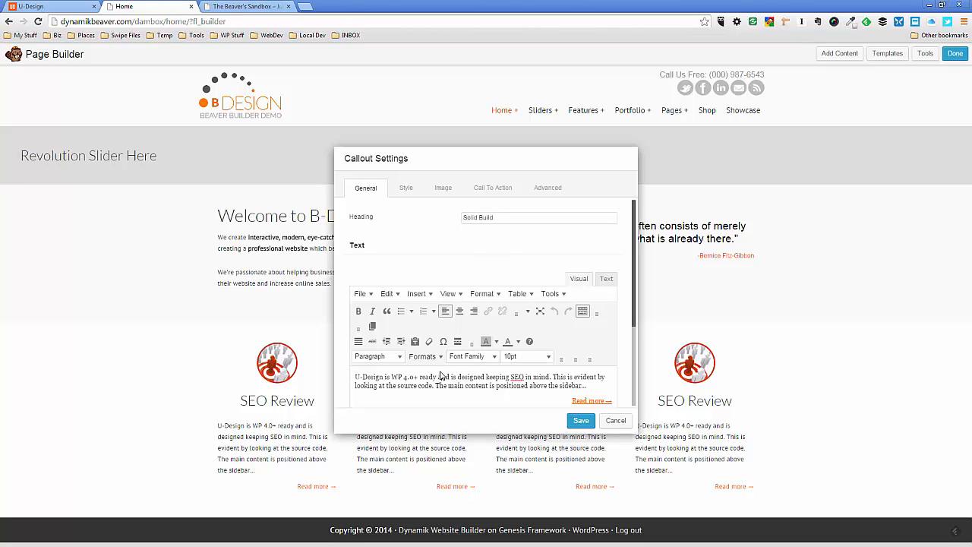
pyautogui.click(45, 6)
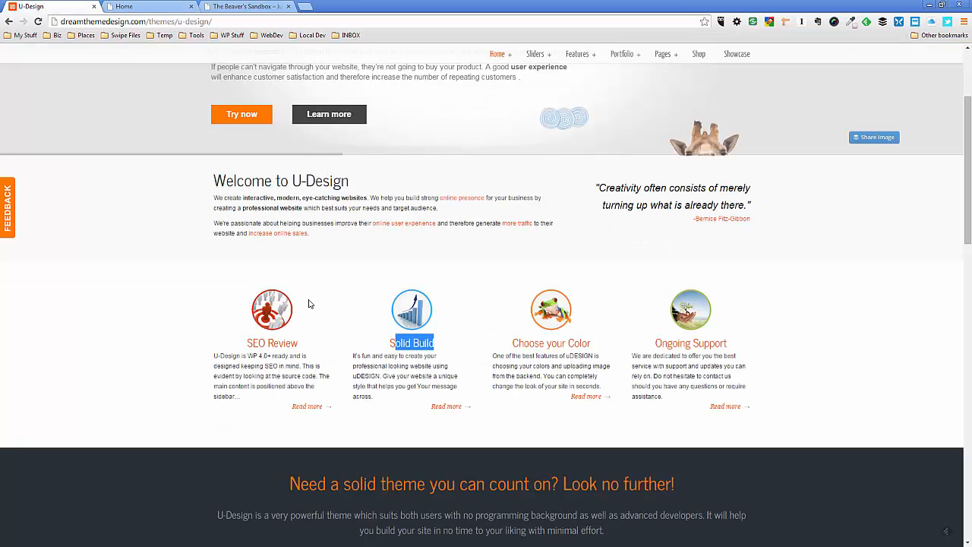
pyautogui.moveTo(354, 359); pyautogui.dragTo(392, 389)
pyautogui.click(362, 364)
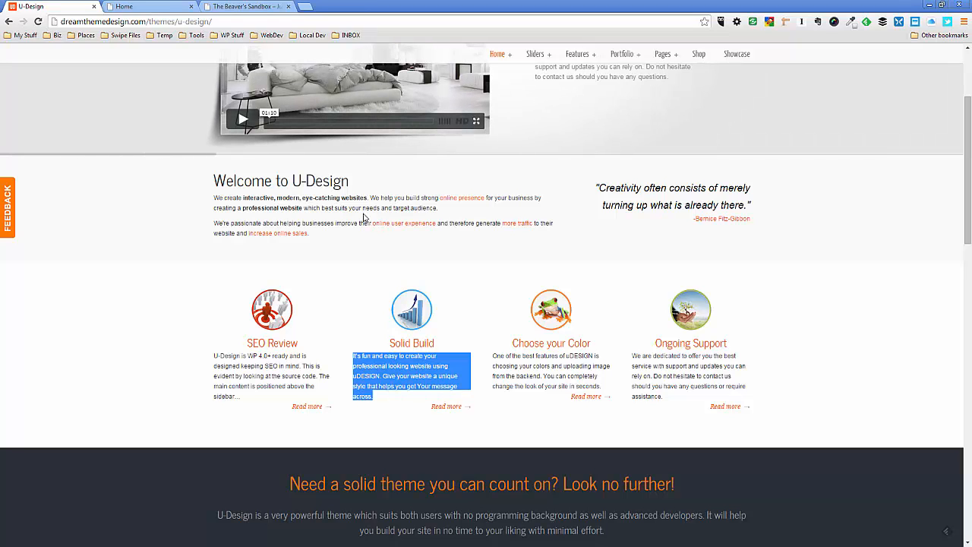
pyautogui.click(150, 8)
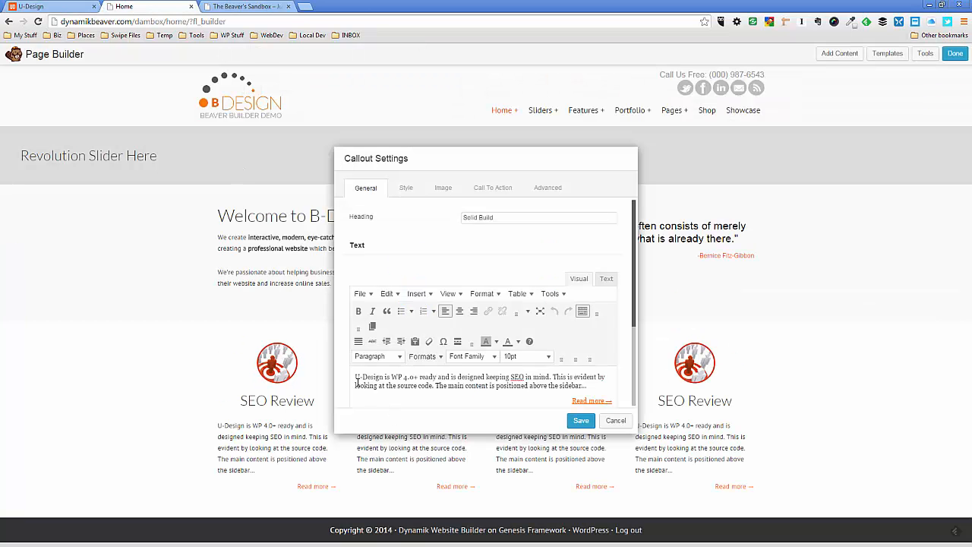
pyautogui.moveTo(363, 378); pyautogui.dragTo(583, 385)
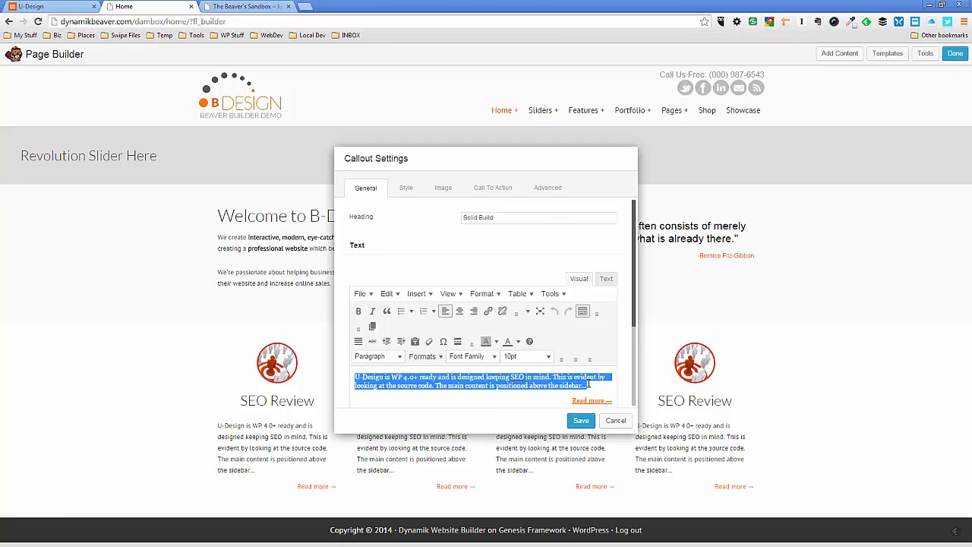
pyautogui.write("It's fun and easy to create your professional looking website using uDESIGN. Give your website a unique style that helps you get Your message across.")
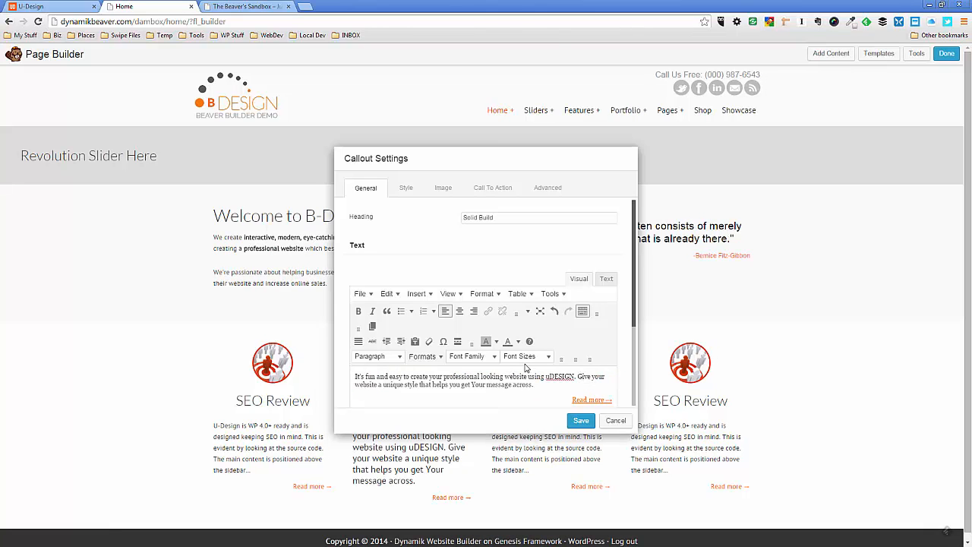
# Set the Solid Build callout's description text to a 10pt font size
pyautogui.moveTo(536, 385); pyautogui.dragTo(495, 385)
pyautogui.click(522, 381)
pyautogui.moveTo(535, 385); pyautogui.dragTo(364, 376)
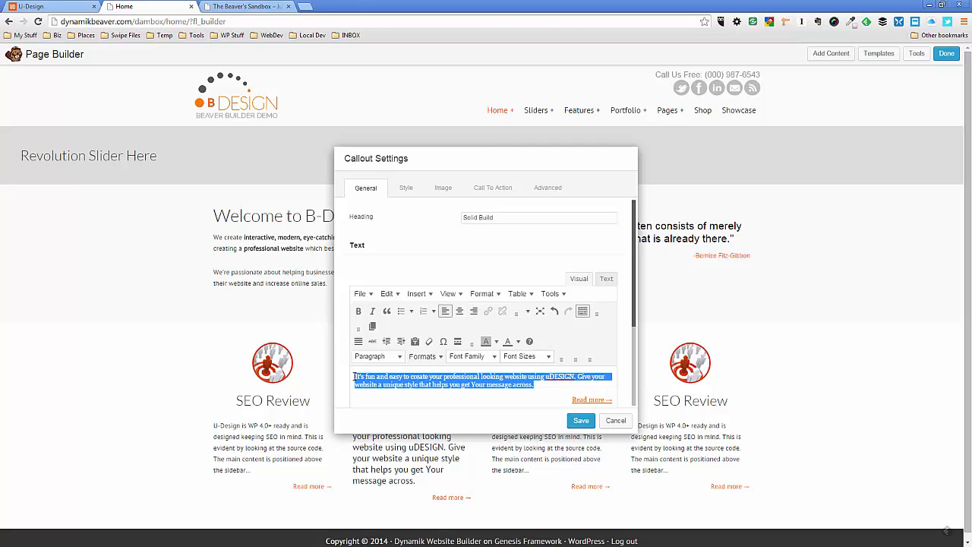
pyautogui.click(545, 356)
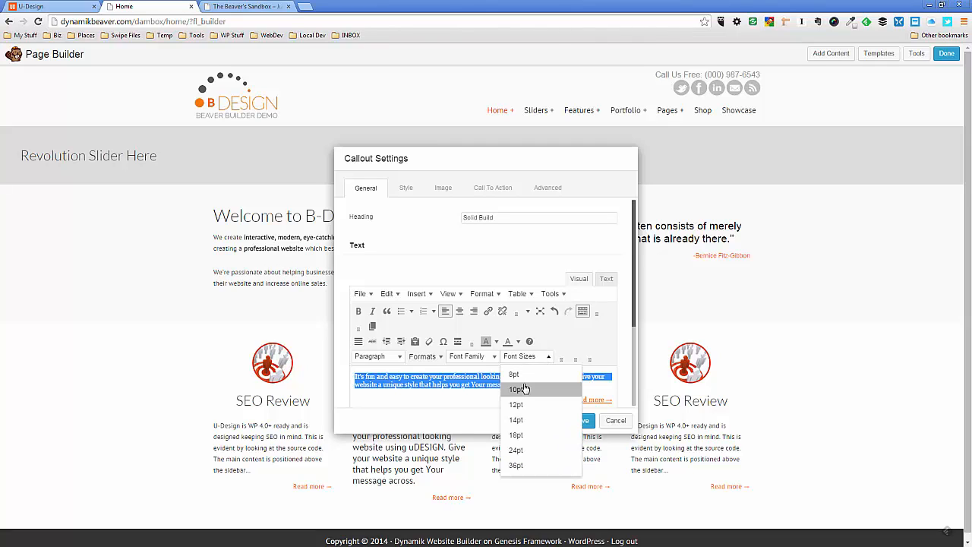
pyautogui.click(522, 389)
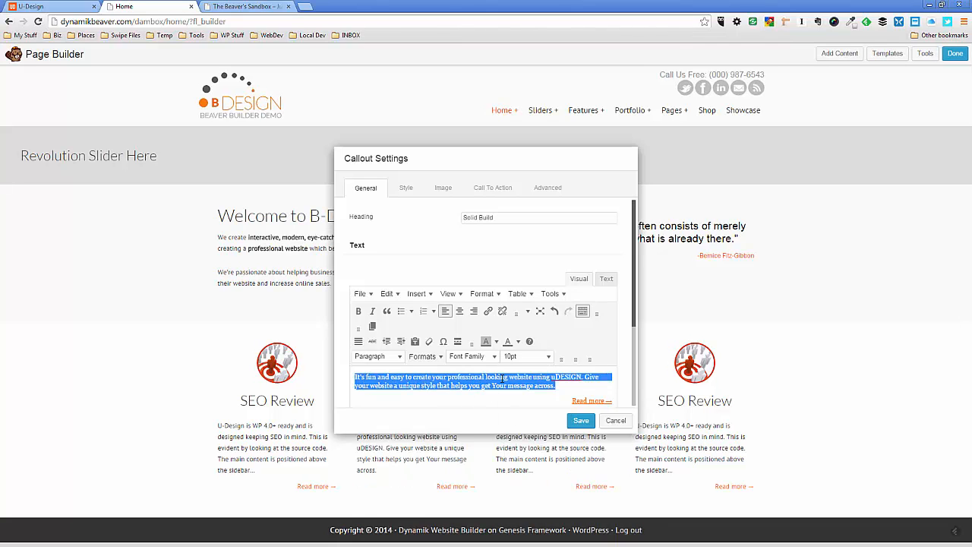
# Replace the Solid Build callout's photo with the blue bar chart circle image from the media library and save the settings
pyautogui.click(442, 189)
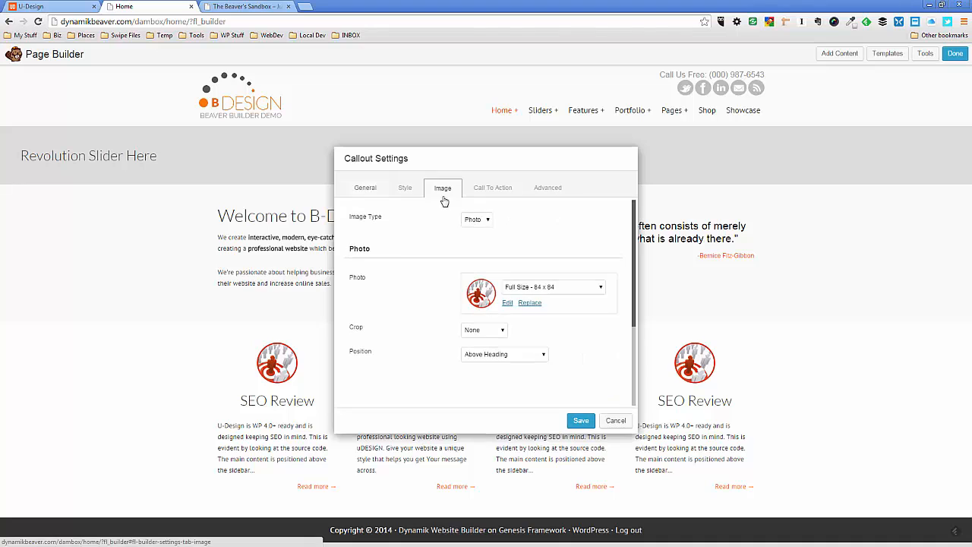
pyautogui.click(530, 303)
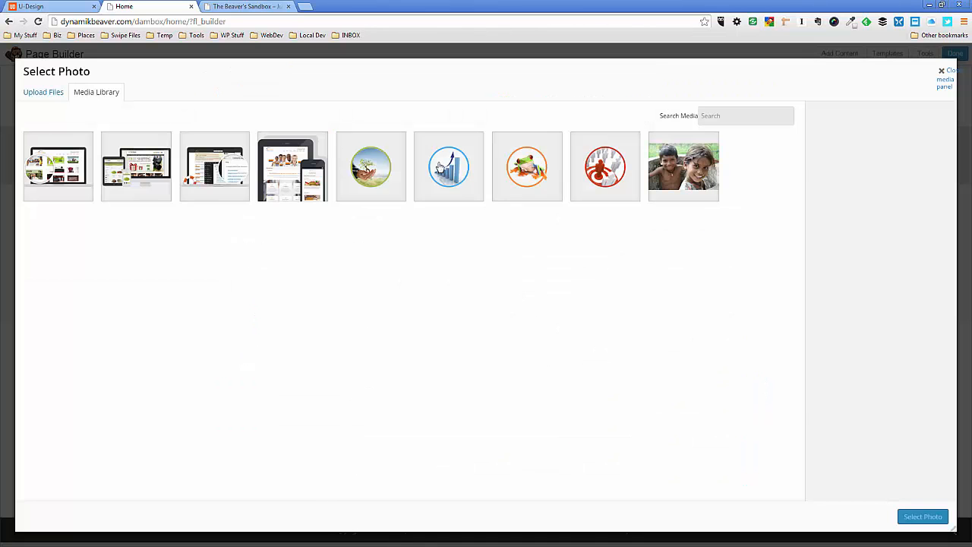
pyautogui.click(443, 167)
pyautogui.click(922, 518)
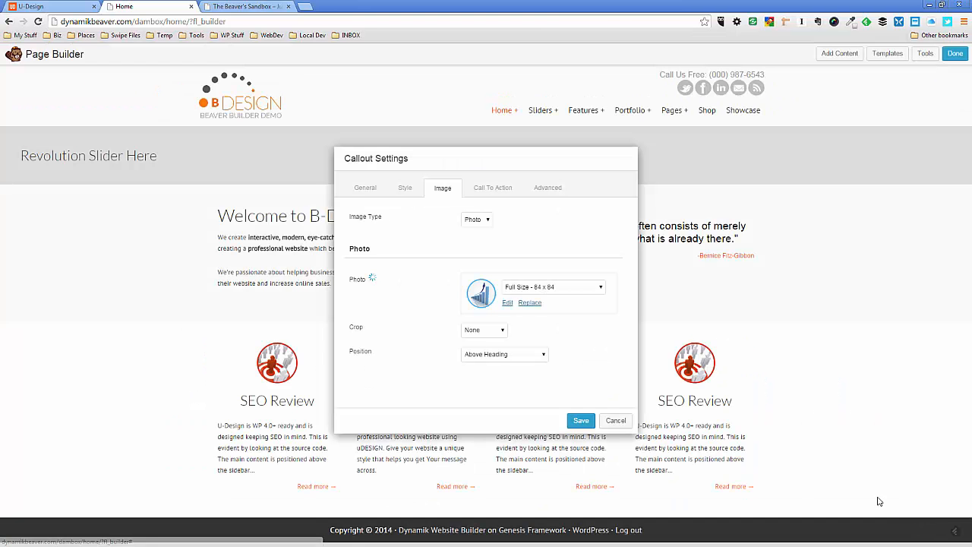
pyautogui.click(582, 422)
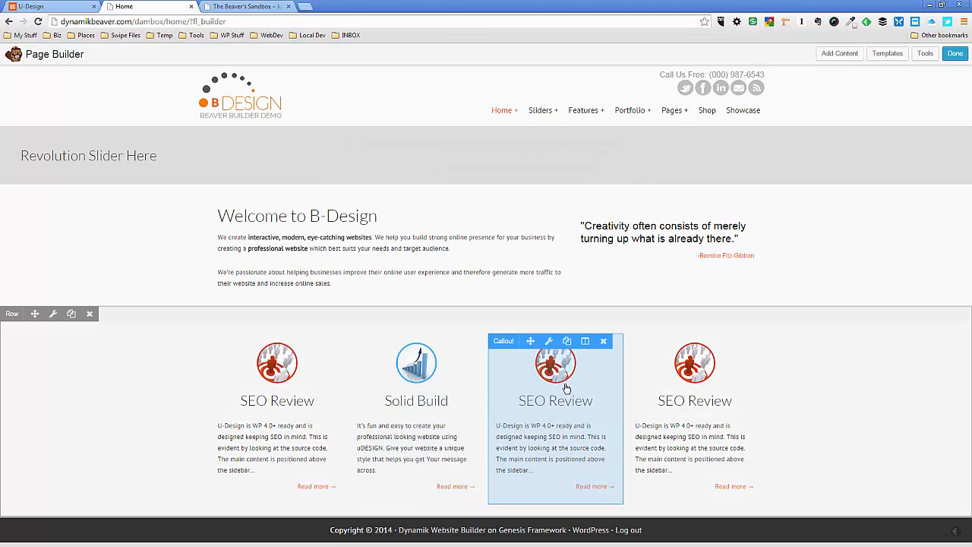
# Replace the third column callout's heading with "Choose your Color", copied from the U-Design demo page
pyautogui.click(550, 344)
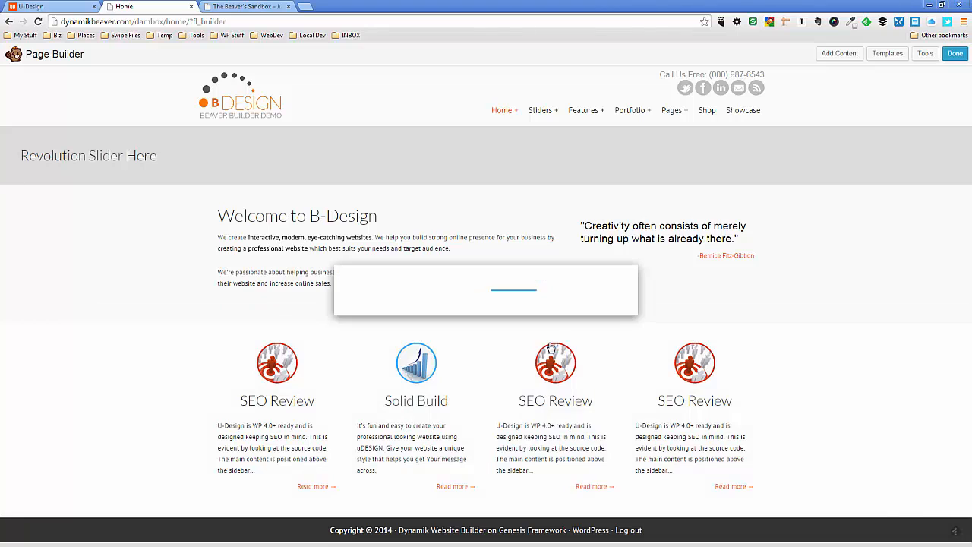
pyautogui.click(46, 7)
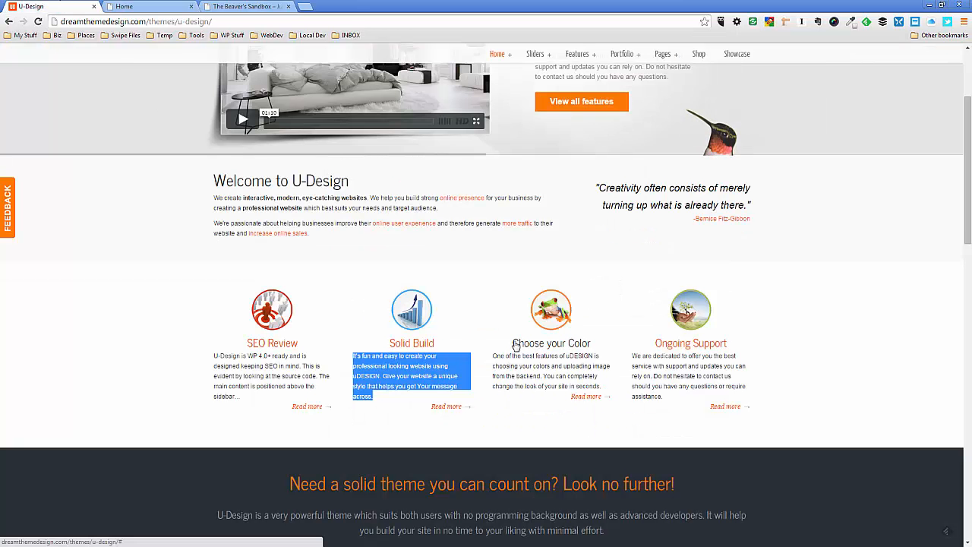
pyautogui.moveTo(516, 345); pyautogui.dragTo(591, 344)
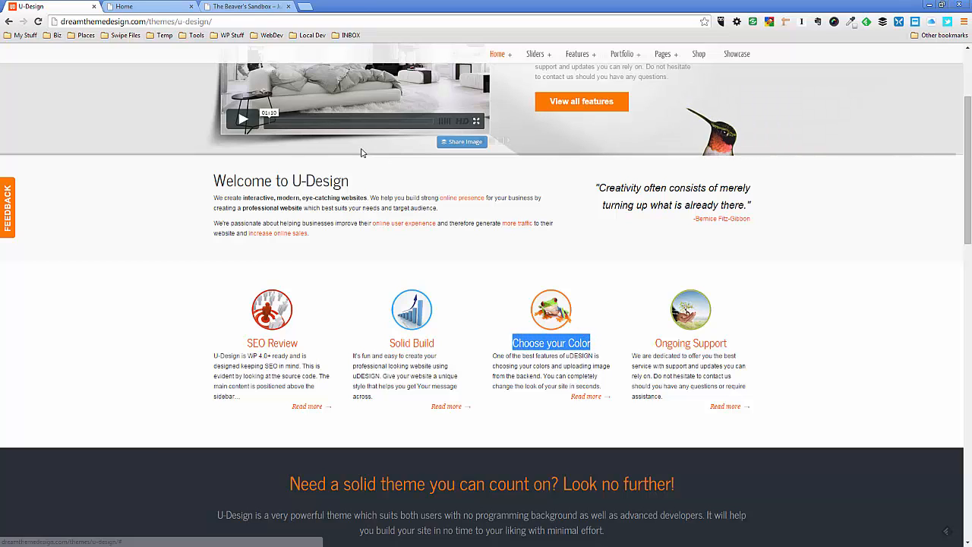
pyautogui.click(165, 9)
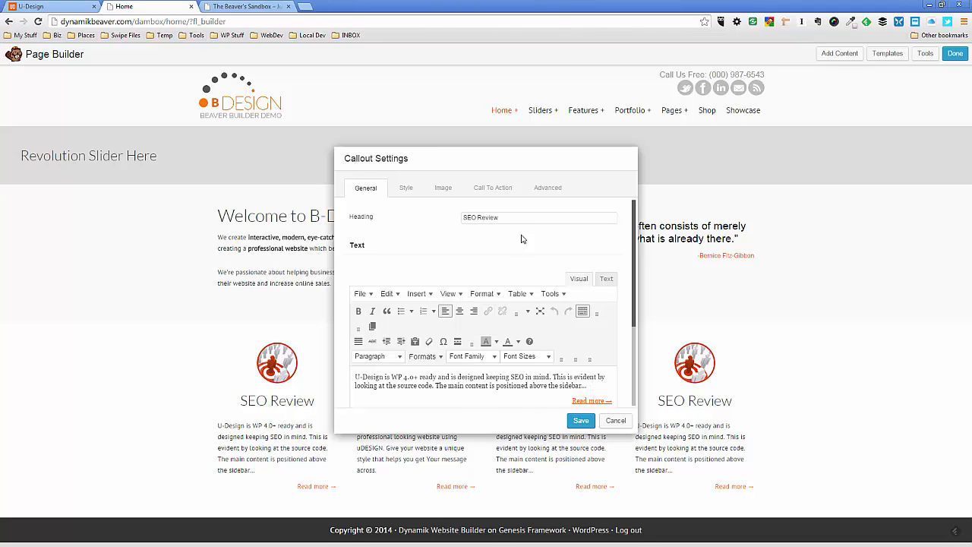
pyautogui.moveTo(514, 215); pyautogui.dragTo(450, 221)
pyautogui.write('Choose your Color')
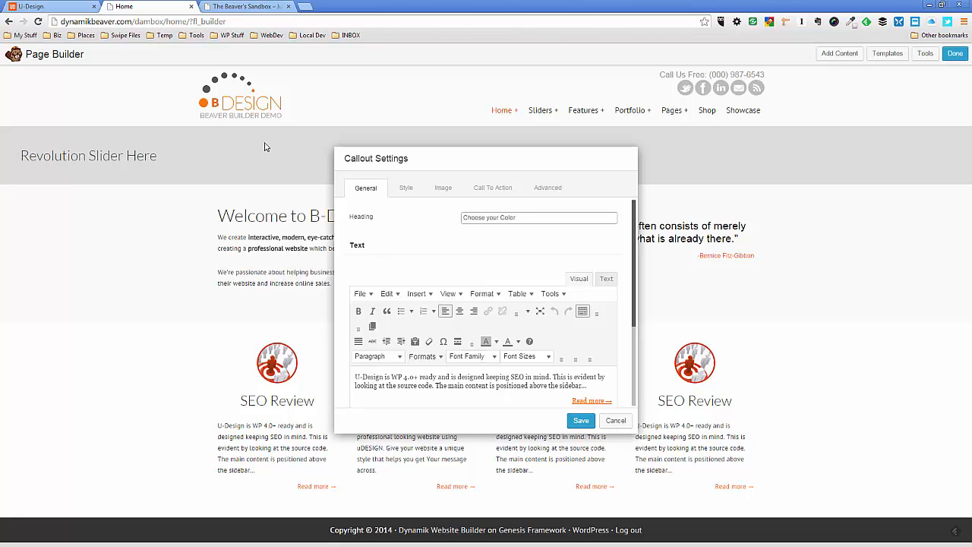
# Replace the third callout's description with the Choose your Color paragraph from the U-Design demo page, removing leftover characters of the old text
pyautogui.click(53, 6)
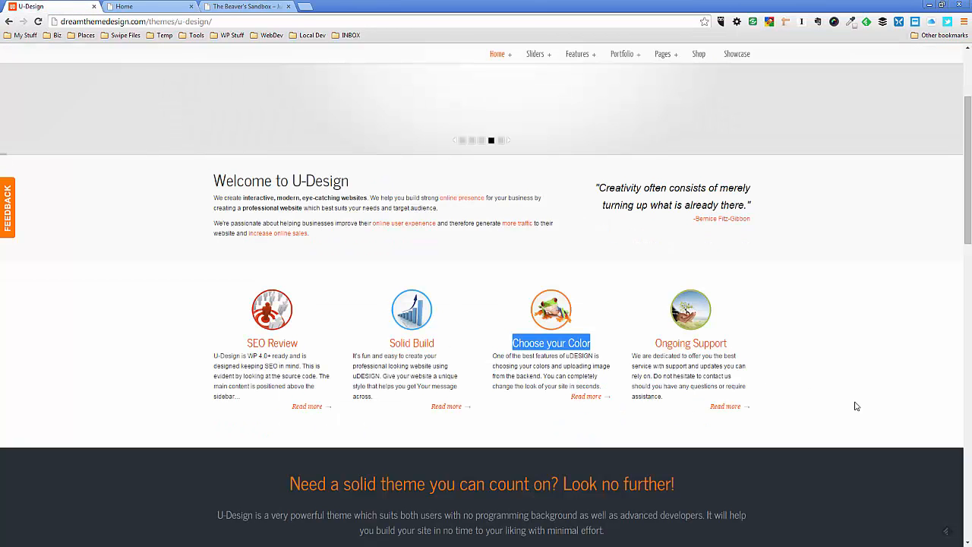
pyautogui.moveTo(605, 389); pyautogui.dragTo(494, 355)
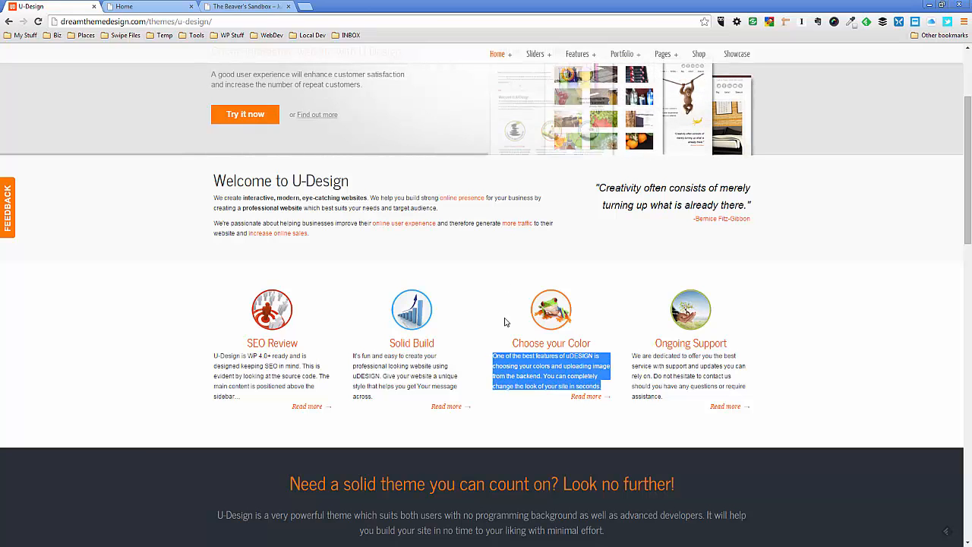
pyautogui.click(139, 5)
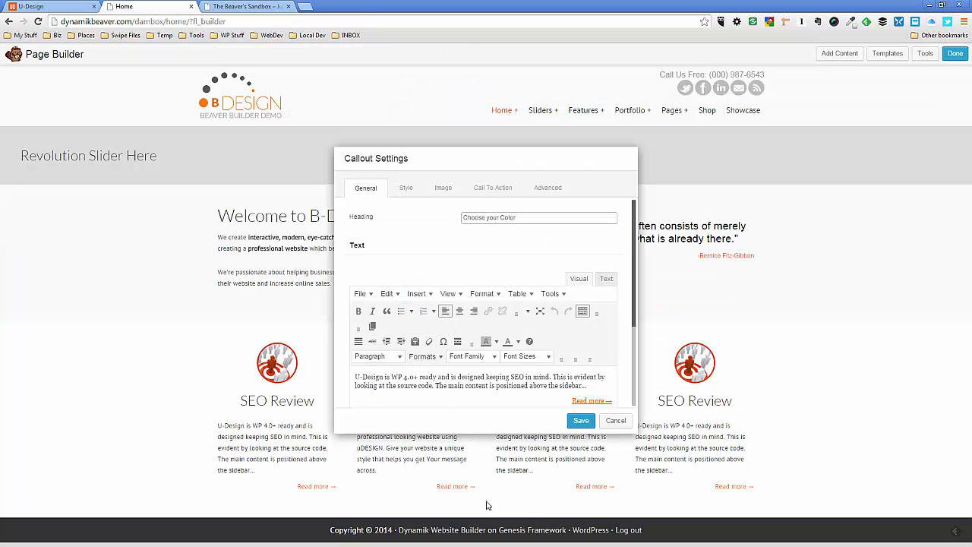
pyautogui.click(586, 386)
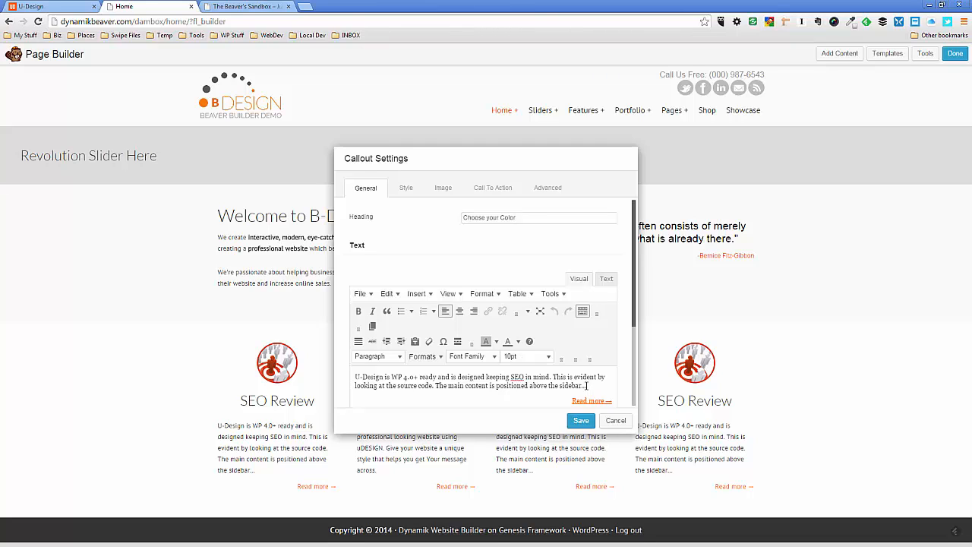
pyautogui.moveTo(584, 385); pyautogui.dragTo(368, 374)
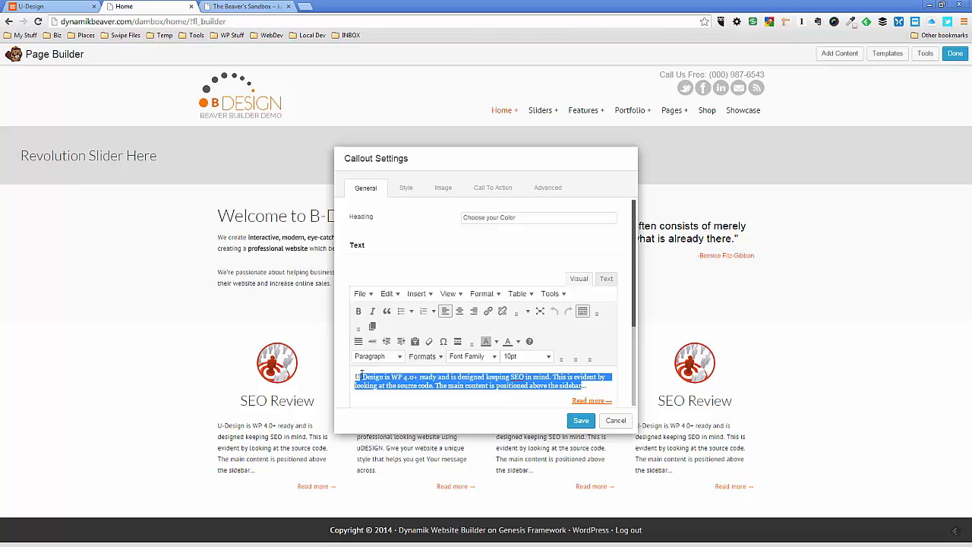
pyautogui.hotkey('ctrl', 'v')
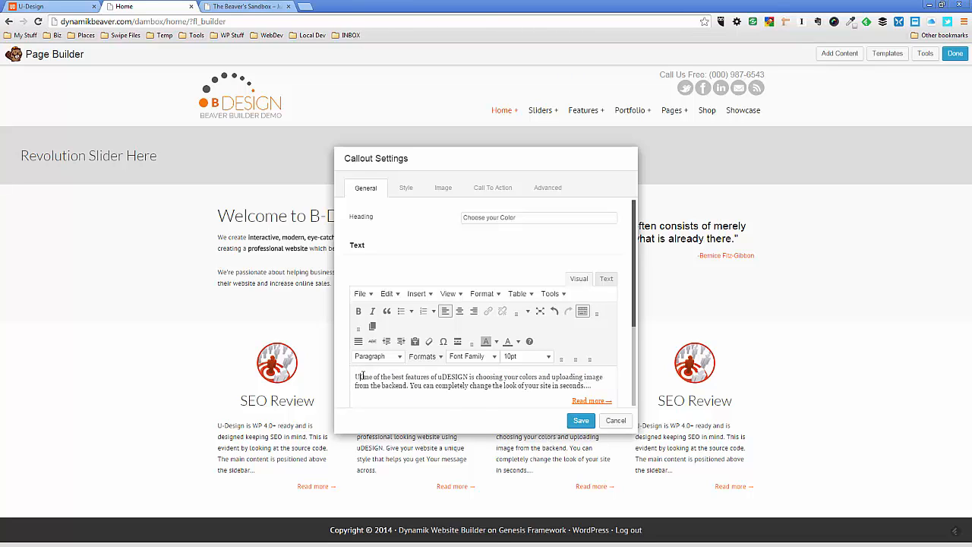
pyautogui.press('BackSpace')
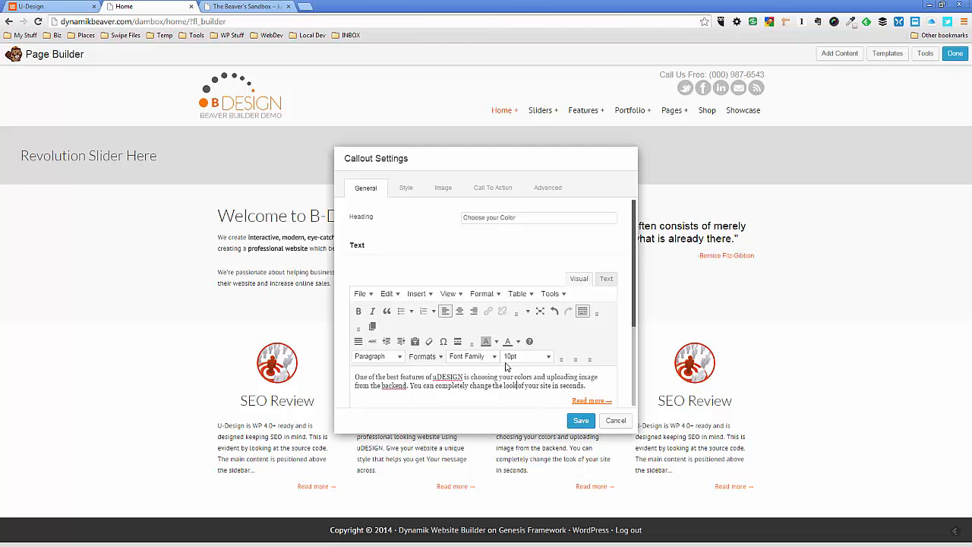
# Replace the Choose your Color callout's photo with the orange frog circle image DTDcircle-images05.png from the media library
pyautogui.click(443, 187)
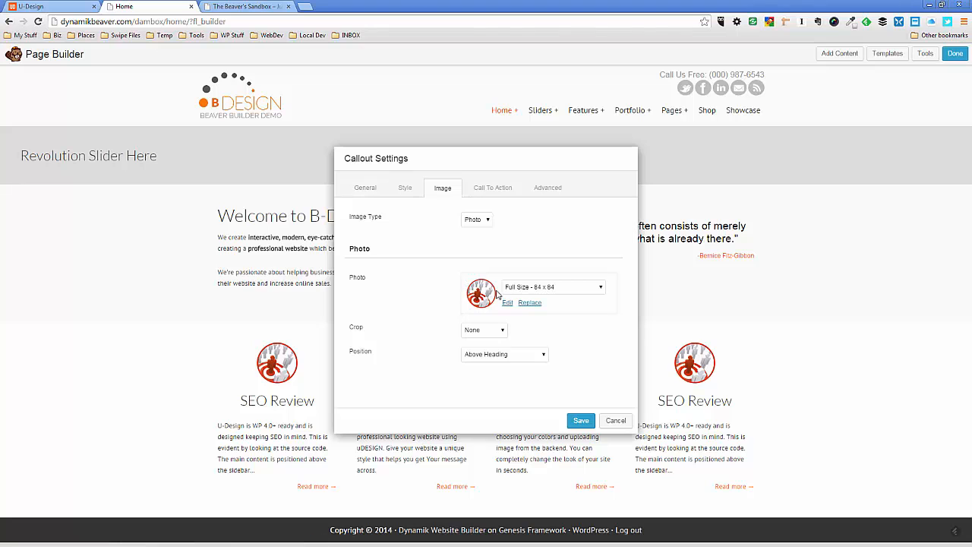
pyautogui.click(527, 303)
pyautogui.click(537, 168)
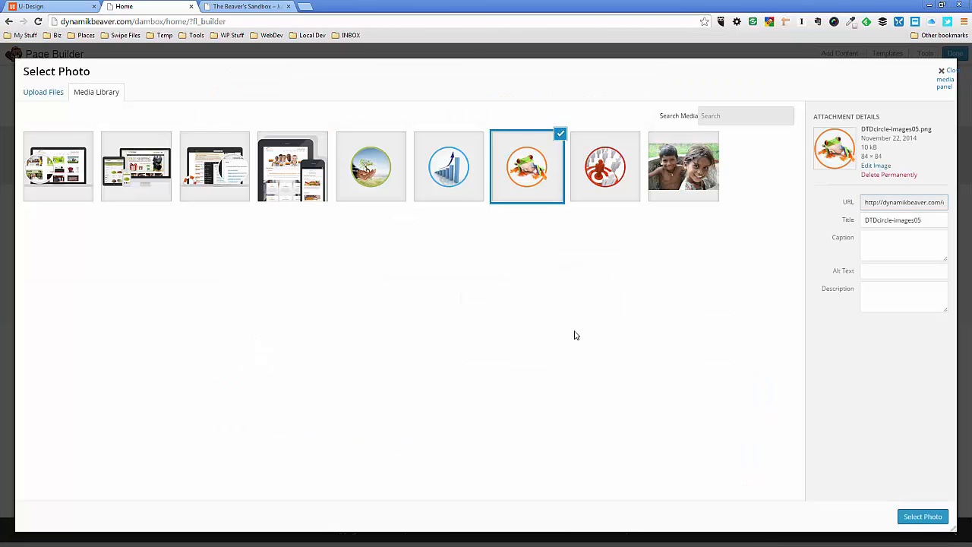
pyautogui.click(940, 518)
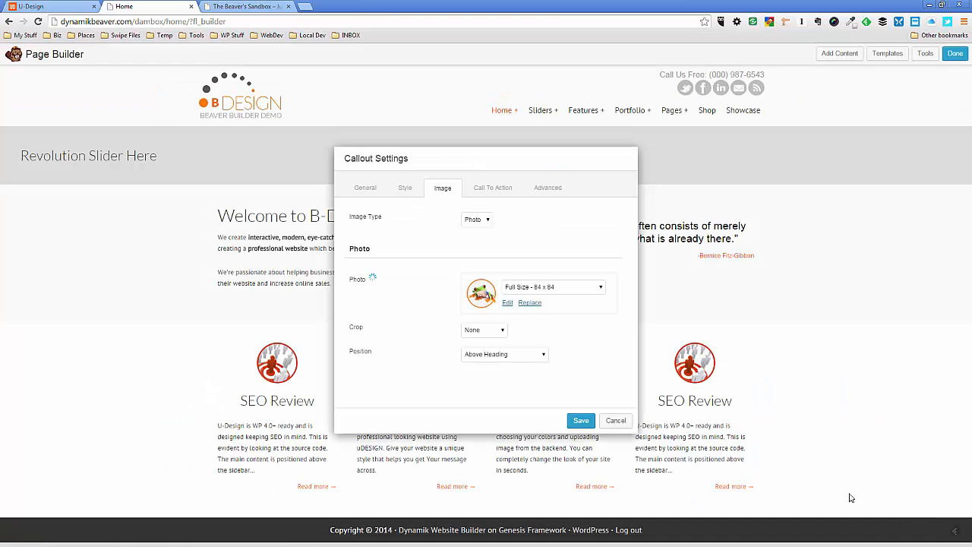
# Save the Choose your Color callout, and replace the fourth callout's heading with "Ongoing Support", copied from the U-Design demo page
pyautogui.click(584, 425)
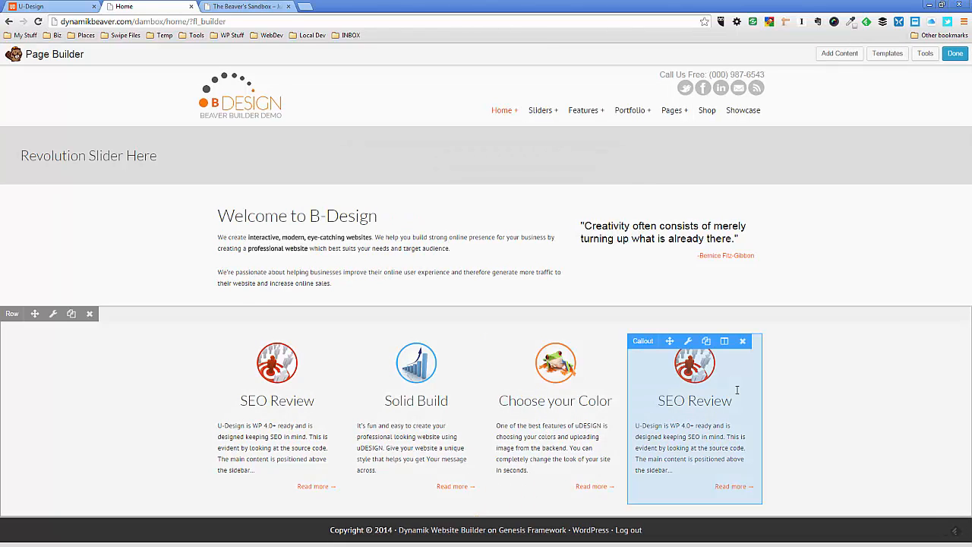
pyautogui.click(689, 341)
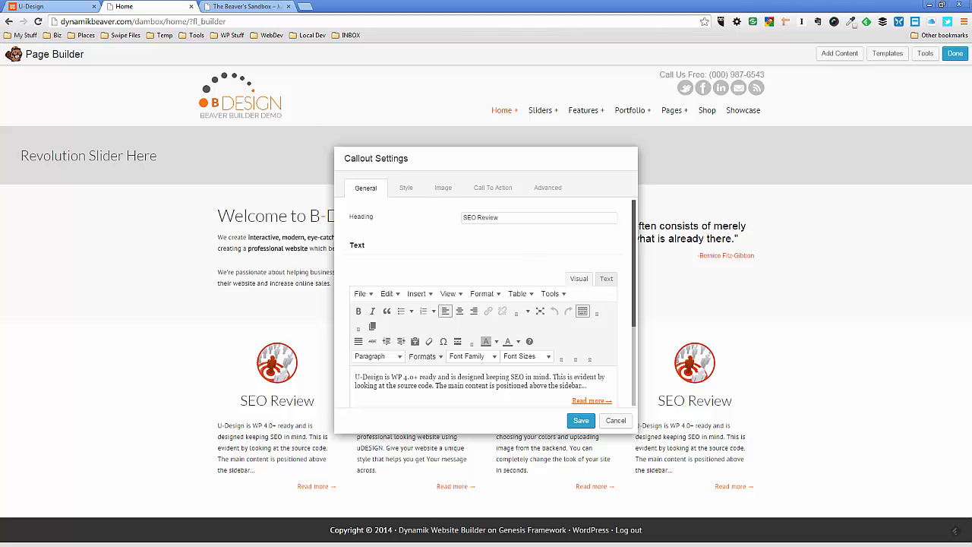
pyautogui.click(34, 7)
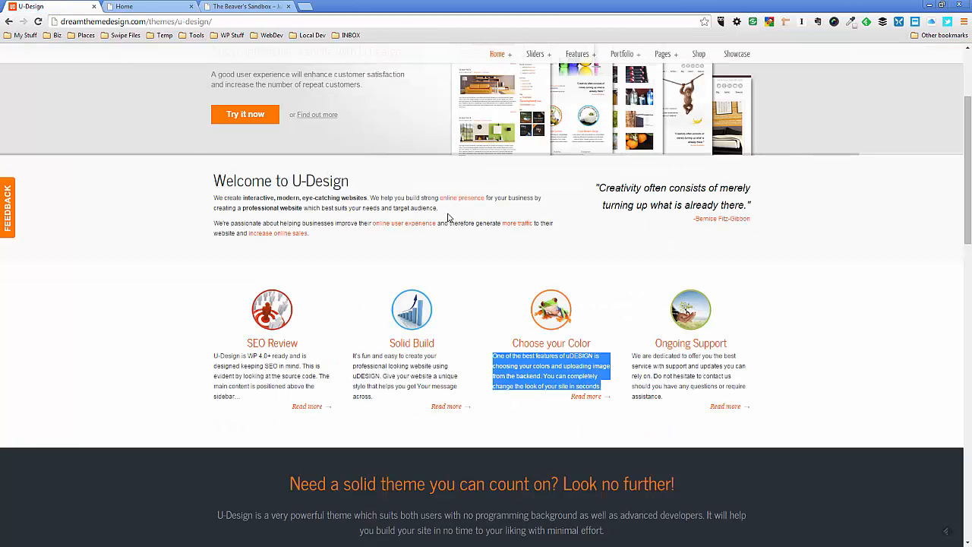
pyautogui.click(659, 349)
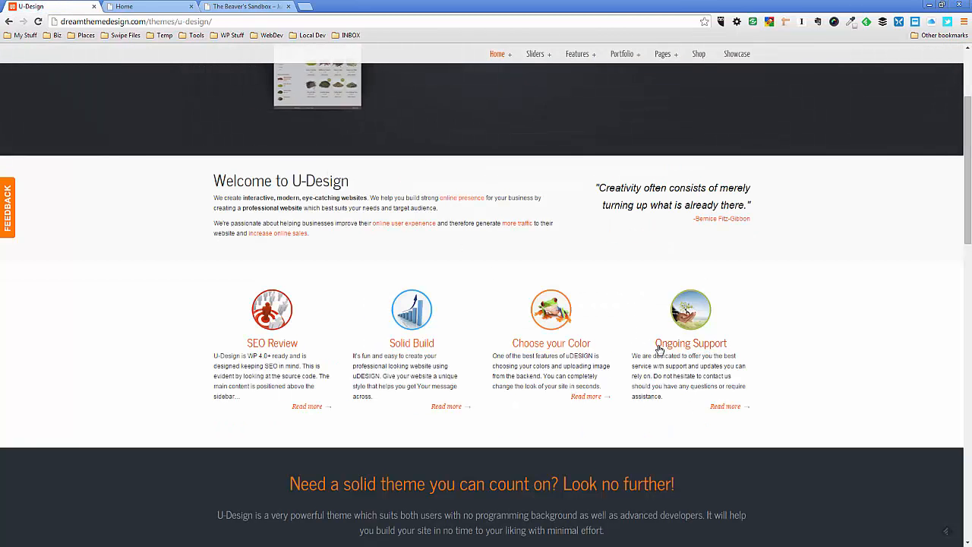
pyautogui.moveTo(659, 349); pyautogui.dragTo(726, 347)
pyautogui.hotkey('ctrl', 'c')
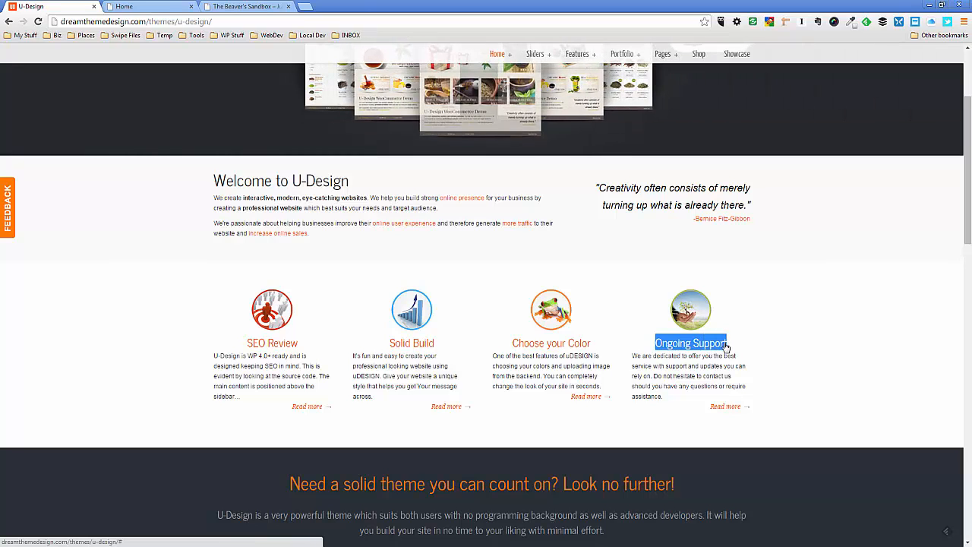
pyautogui.click(152, 7)
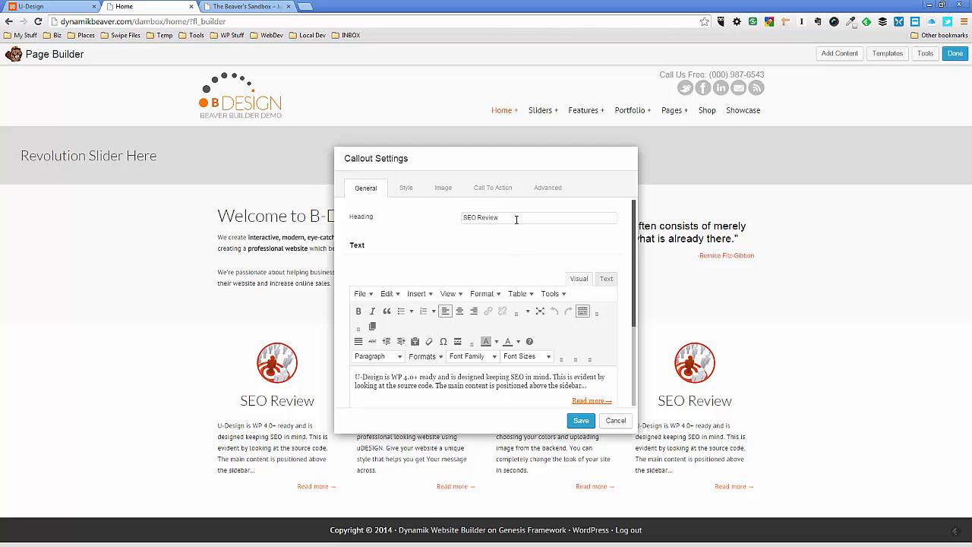
pyautogui.moveTo(517, 219); pyautogui.dragTo(377, 223)
pyautogui.hotkey('ctrl', 'v')
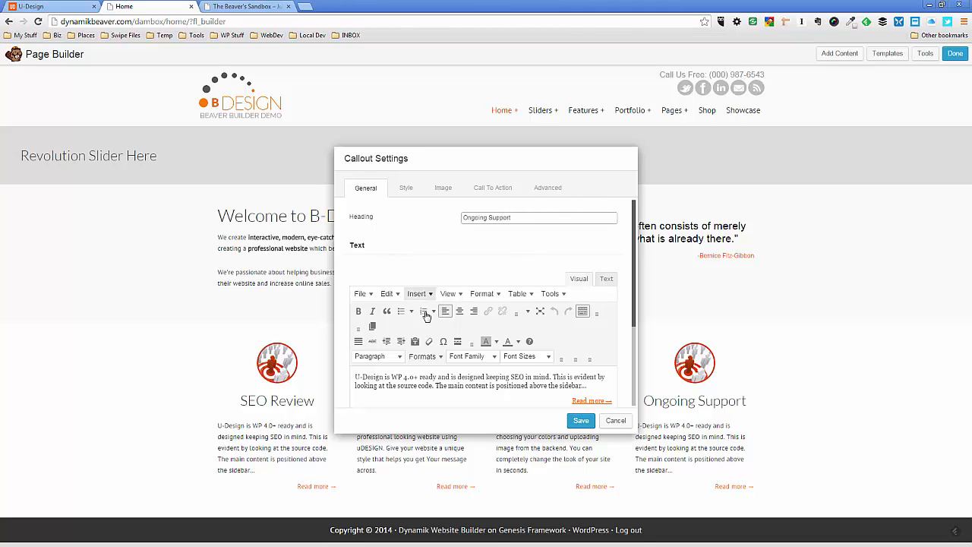
# Replace the fourth callout's description with the Ongoing Support paragraph from the U-Design demo page, correcting its first word to "We"
pyautogui.click(64, 8)
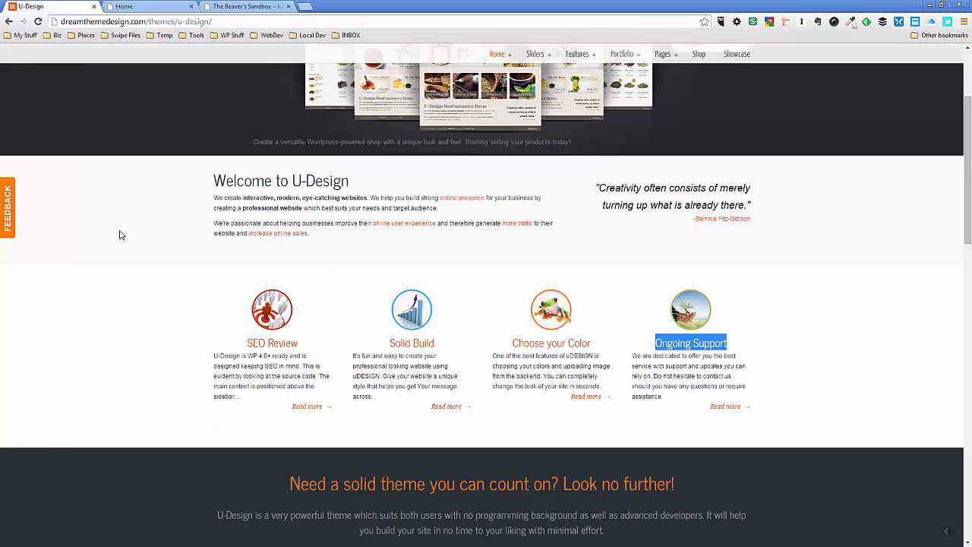
pyautogui.tripleClick(641, 357)
pyautogui.hotkey('ctrl', 'c')
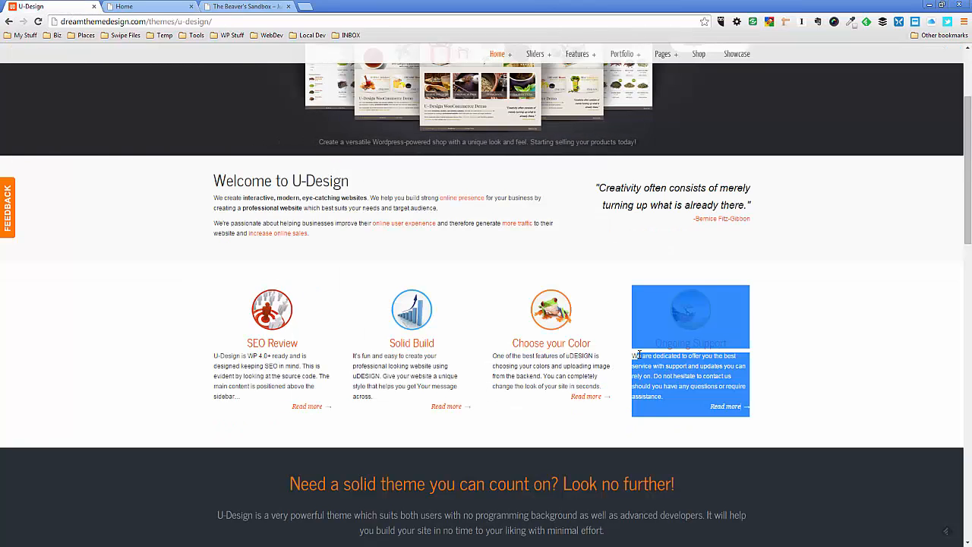
pyautogui.click(636, 356)
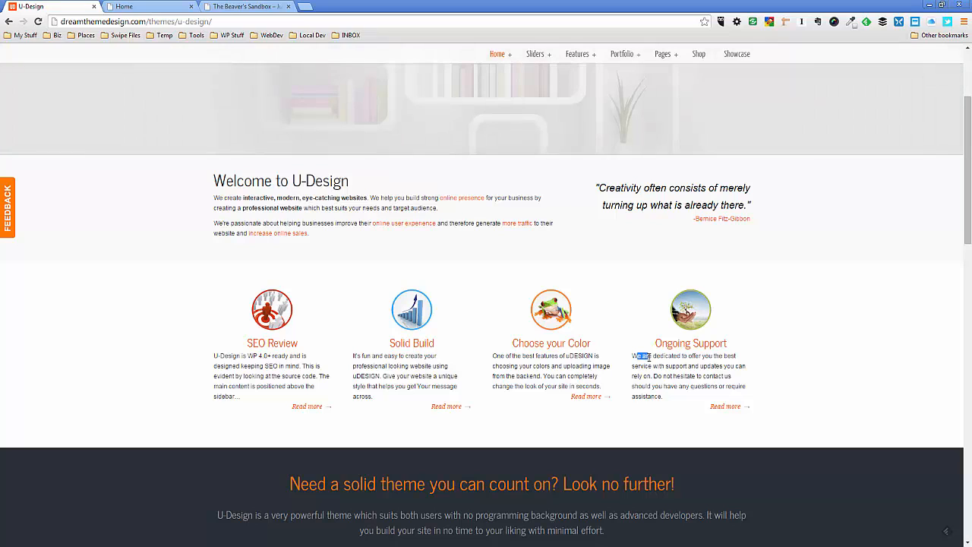
pyautogui.moveTo(637, 356); pyautogui.dragTo(664, 392)
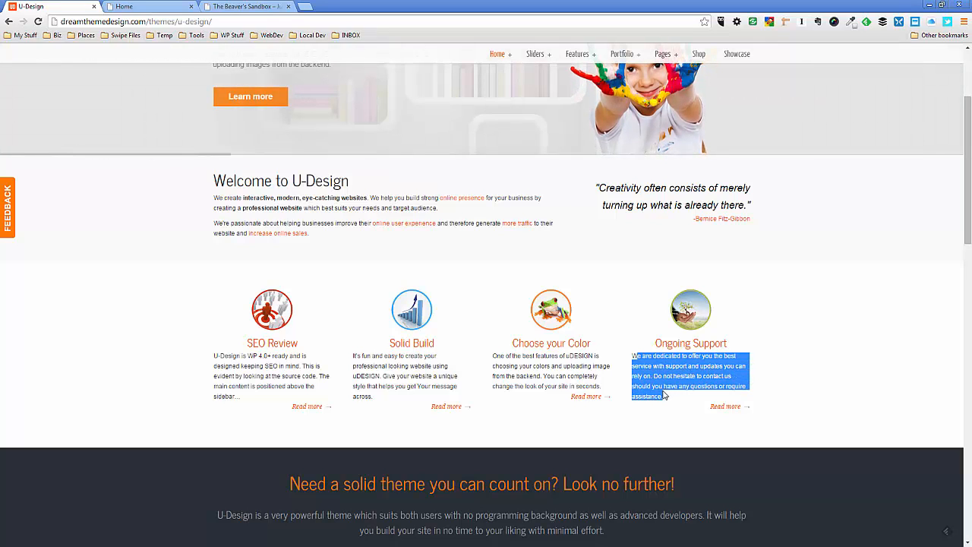
pyautogui.hotkey('ctrl', 'Tab')
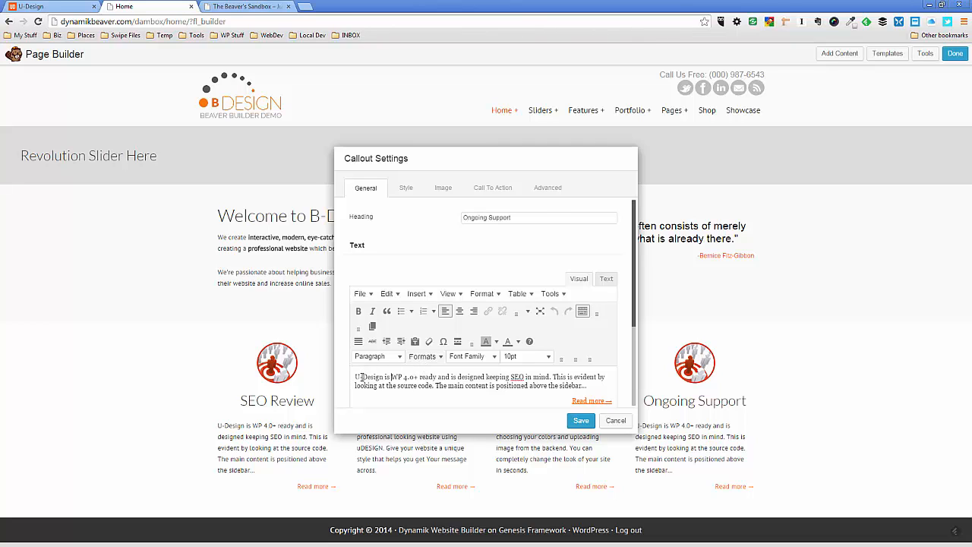
pyautogui.moveTo(361, 376); pyautogui.dragTo(585, 385)
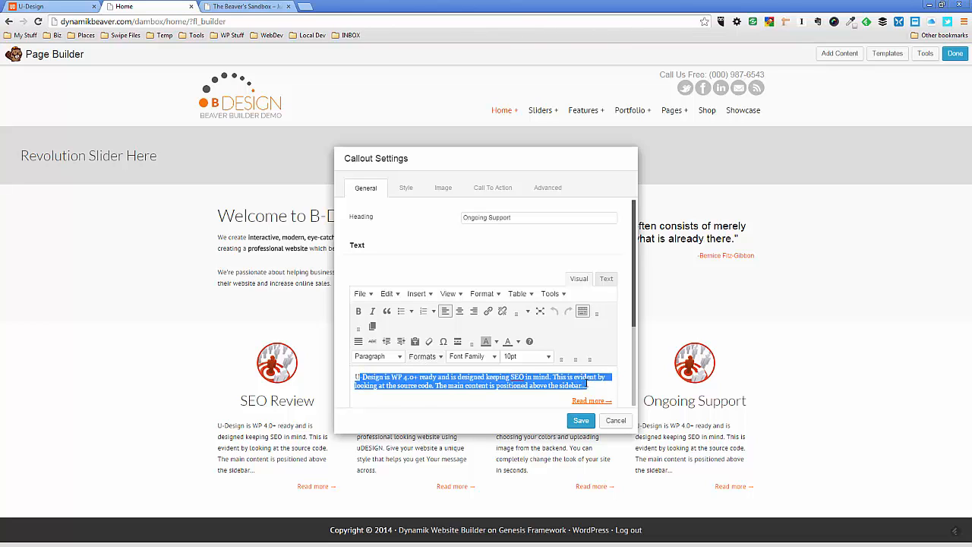
pyautogui.hotkey('ctrl', 'v')
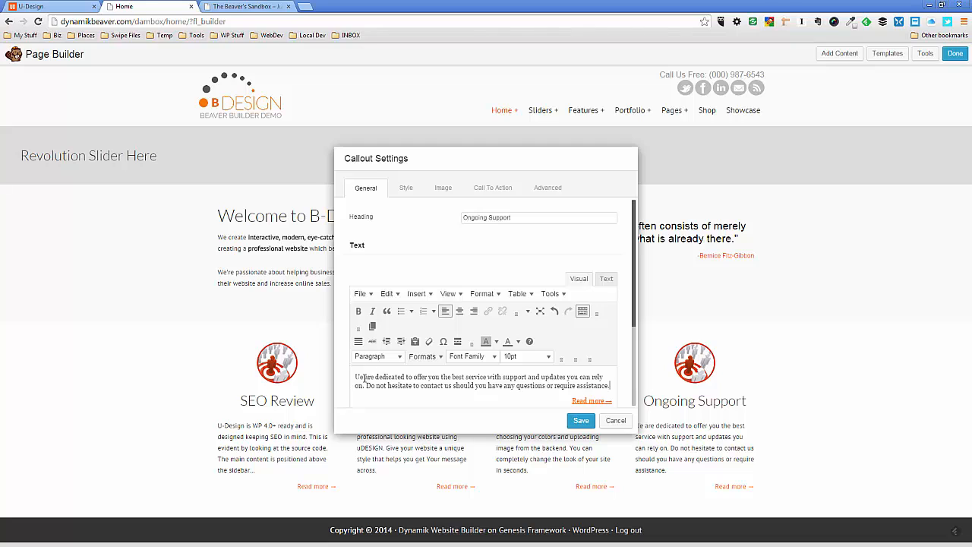
pyautogui.hotkey('ctrl', 'Home')
pyautogui.press('Delete')
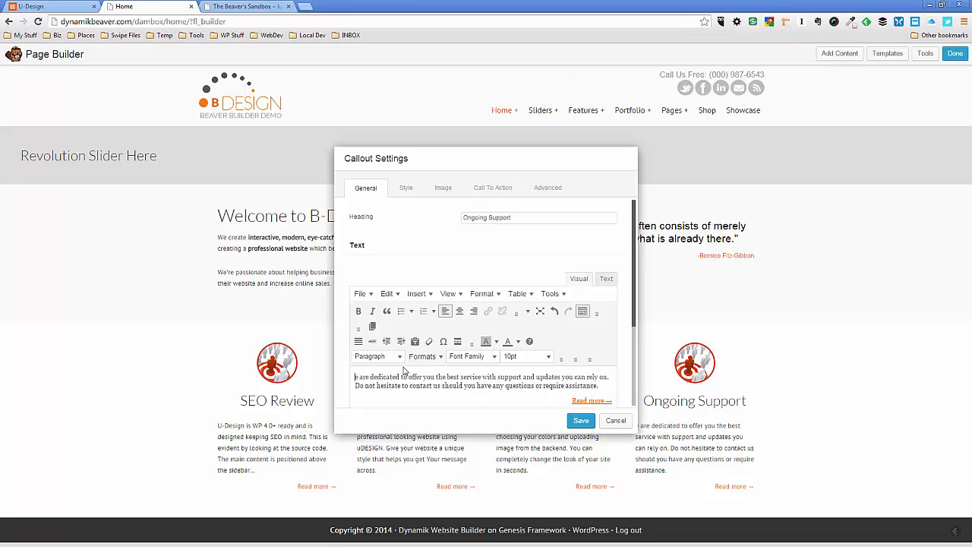
pyautogui.write('W')
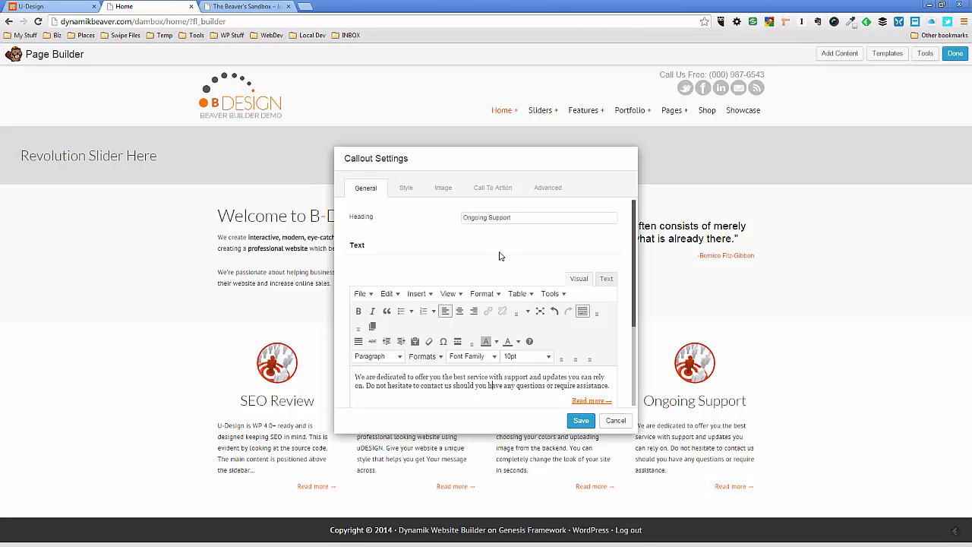
# Replace the Ongoing Support callout's photo with the green tree circle image DTDcircle-images07.png from the media library and save the settings
pyautogui.click(443, 187)
pyautogui.click(529, 303)
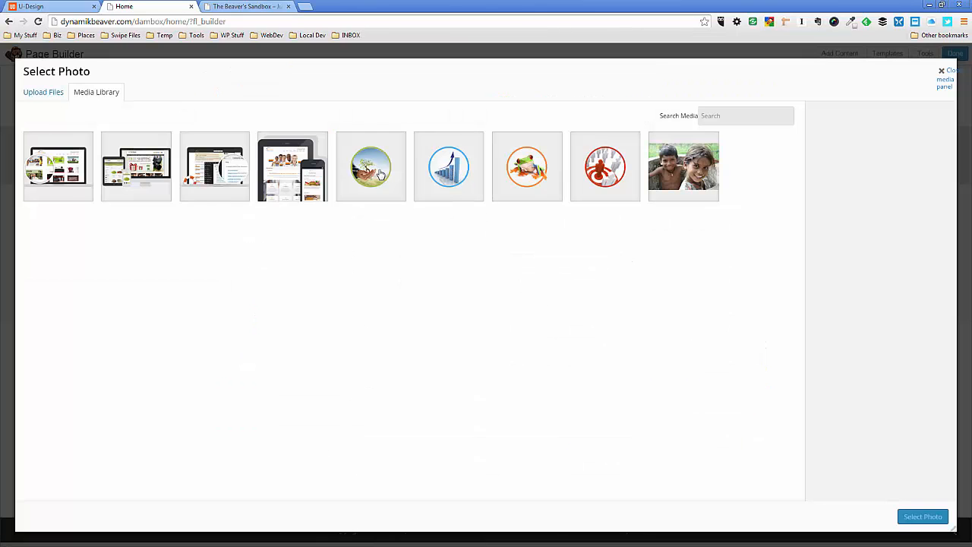
pyautogui.click(380, 174)
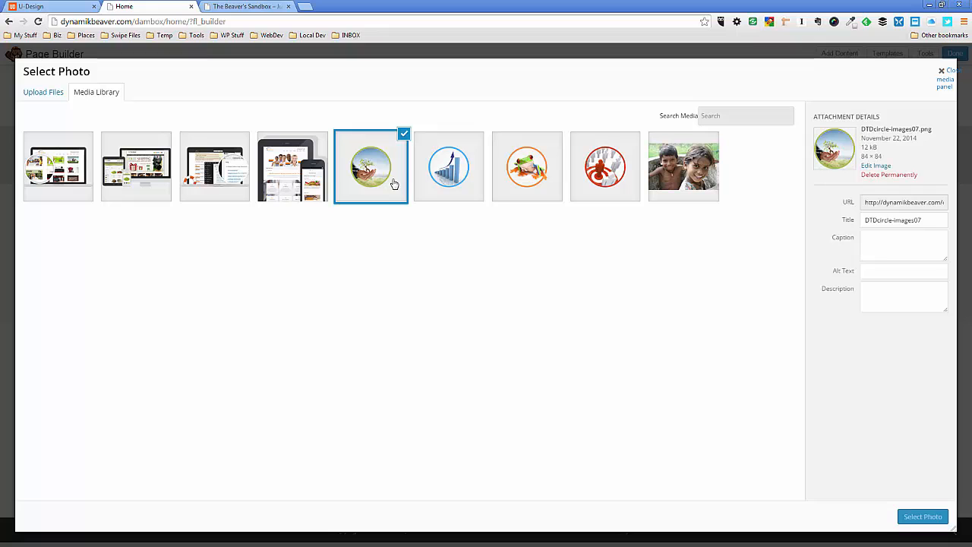
pyautogui.click(923, 517)
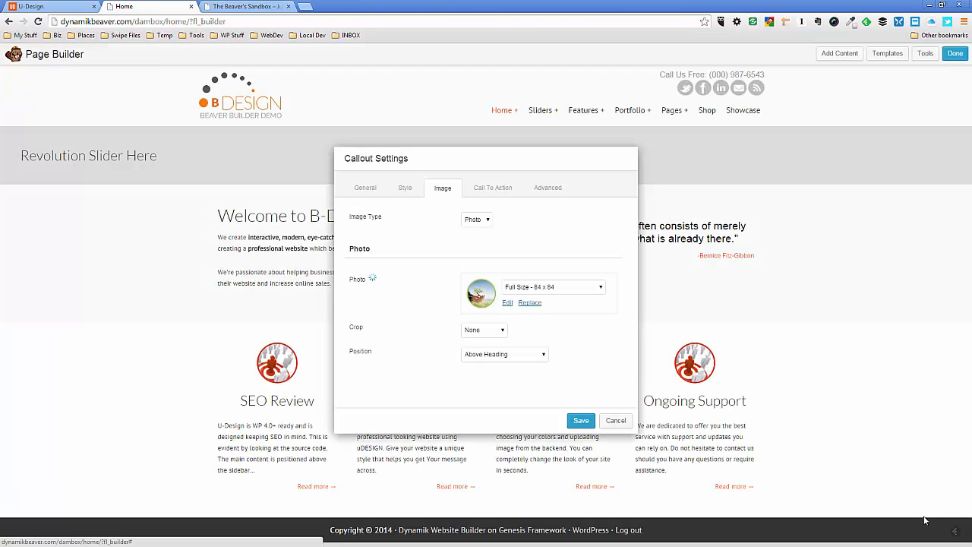
pyautogui.click(582, 420)
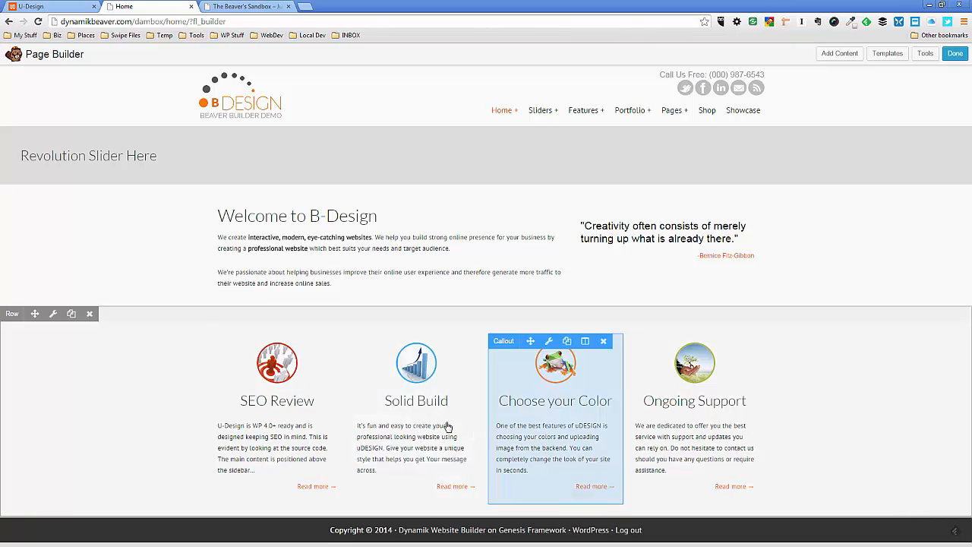
# Change "U-Design" to "B-Design" in the SEO Review callout's description and save the settings
pyautogui.click(260, 439)
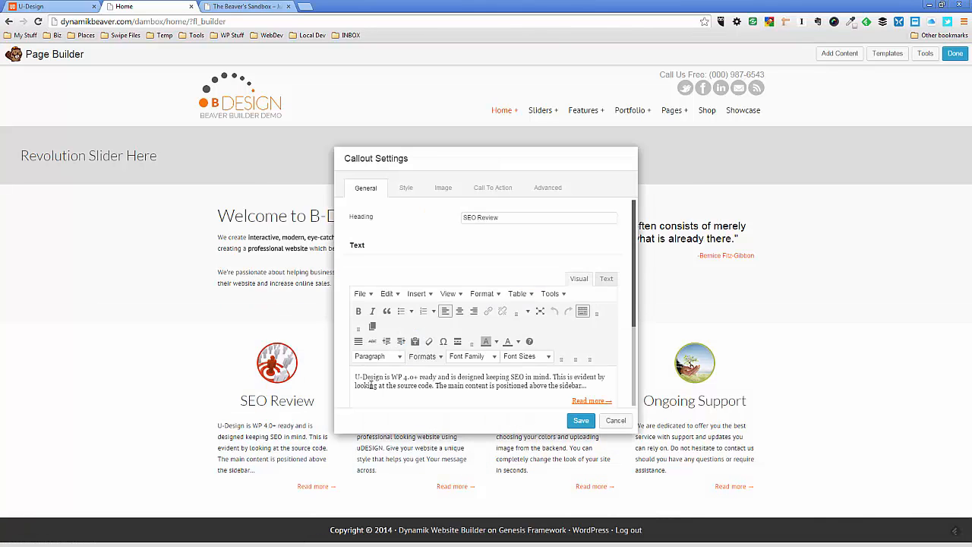
pyautogui.moveTo(363, 378); pyautogui.dragTo(358, 378)
pyautogui.click(360, 375)
pyautogui.write('B')
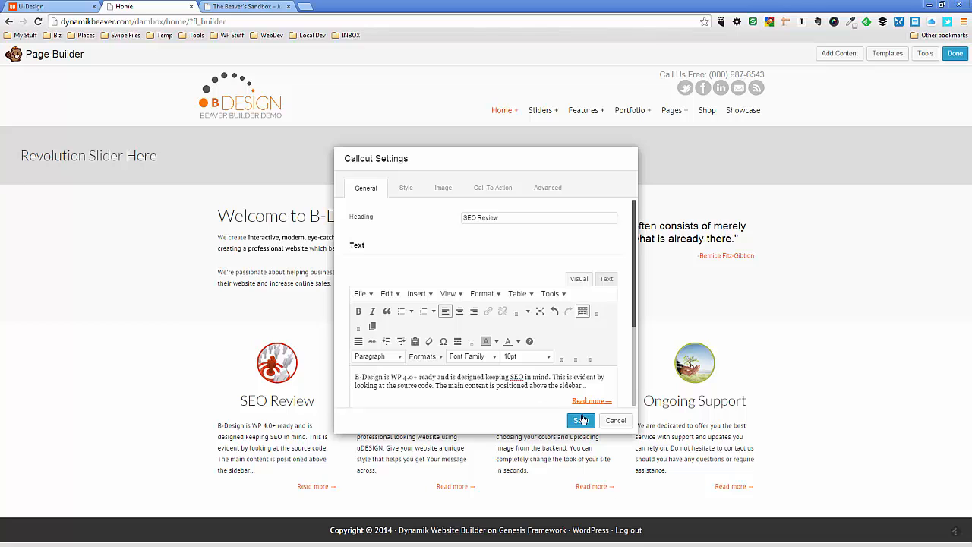
pyautogui.click(580, 420)
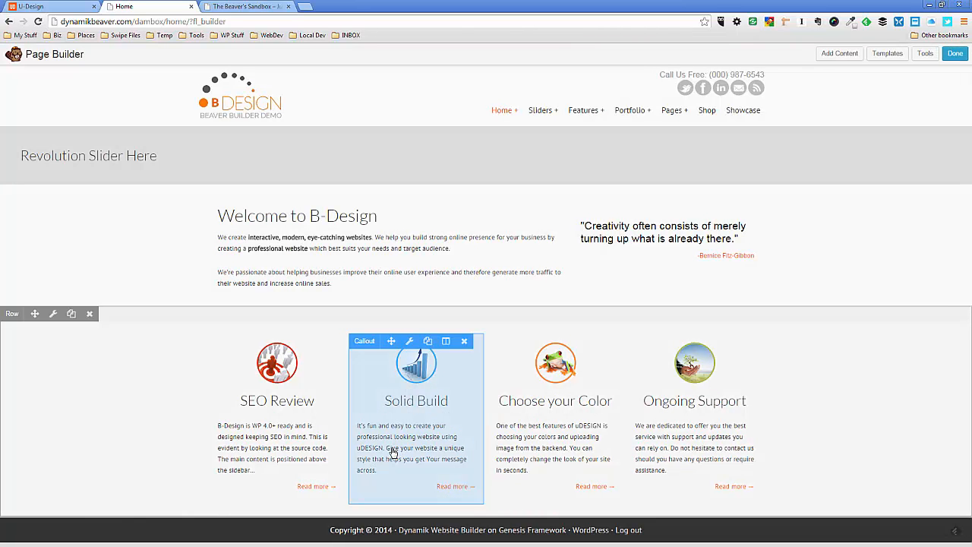
# Change "uDESIGN" to "bDESIGN" in the Solid Build callout's description and save the settings
pyautogui.click(393, 451)
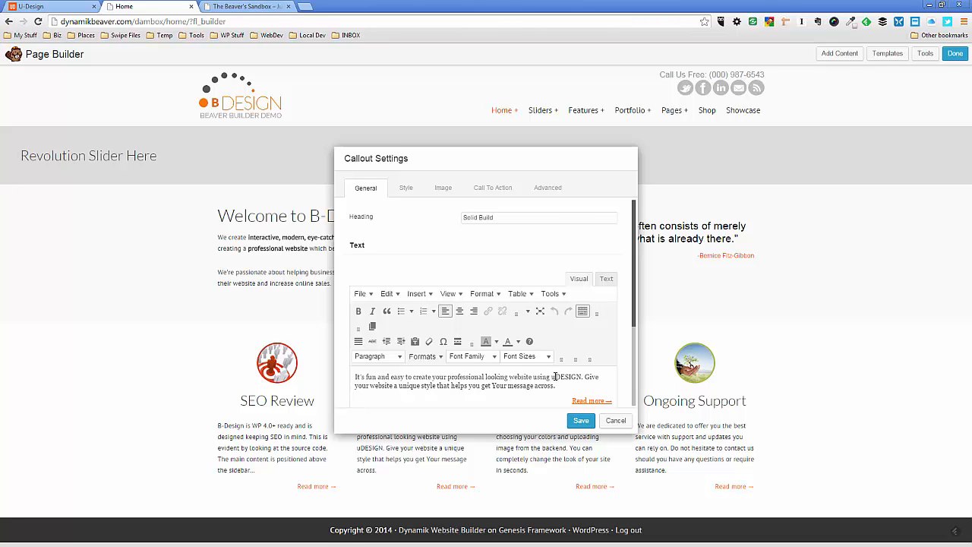
pyautogui.moveTo(556, 377); pyautogui.dragTo(553, 377)
pyautogui.write('b')
pyautogui.click(582, 420)
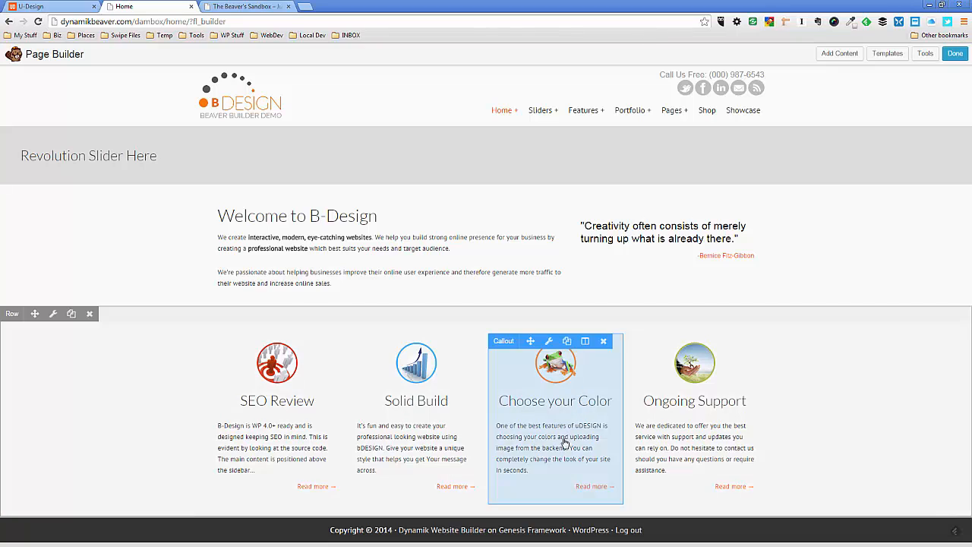
# Change "uDESIGN" to "bDESIGN" in the Choose your Color callout's description, save it, and publish the page changes
pyautogui.click(575, 439)
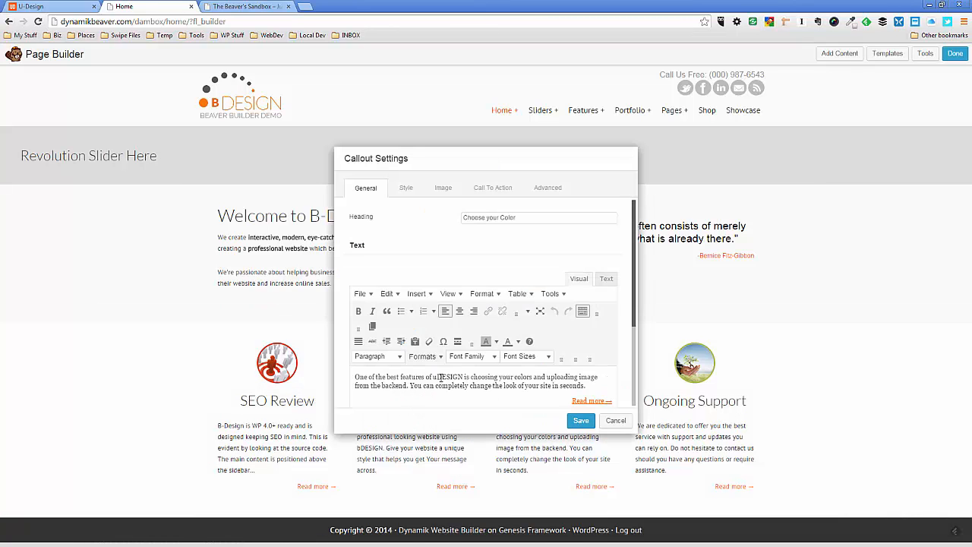
pyautogui.moveTo(437, 376); pyautogui.dragTo(433, 377)
pyautogui.write('b')
pyautogui.click(582, 421)
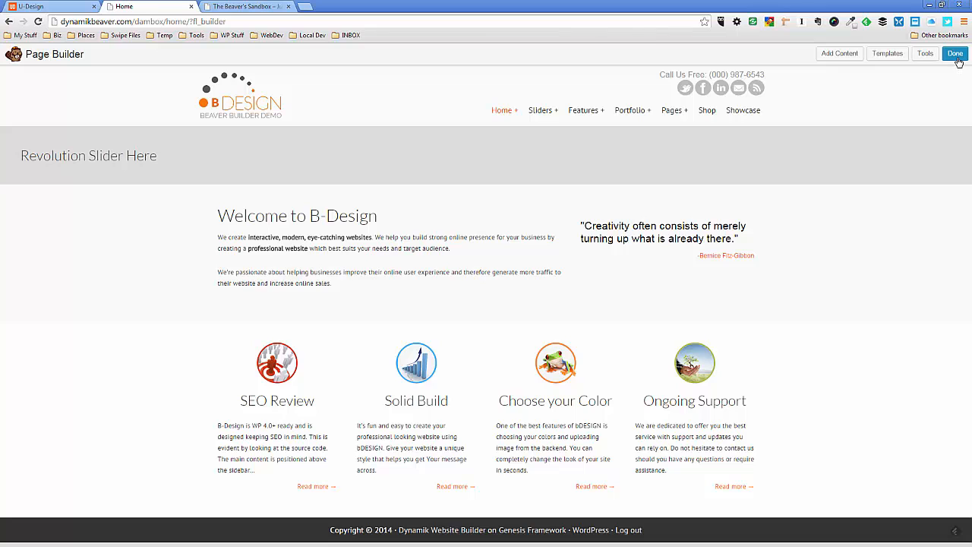
pyautogui.click(956, 56)
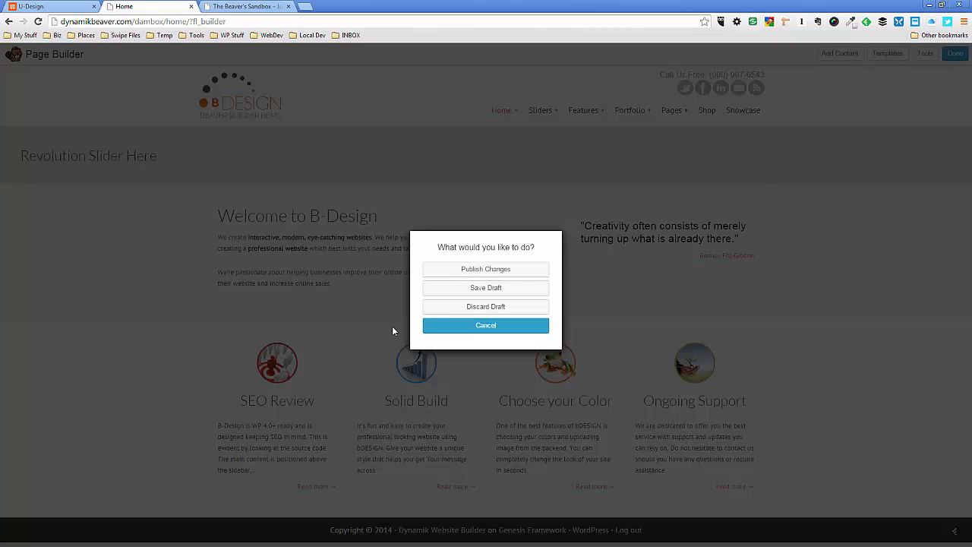
pyautogui.click(487, 271)
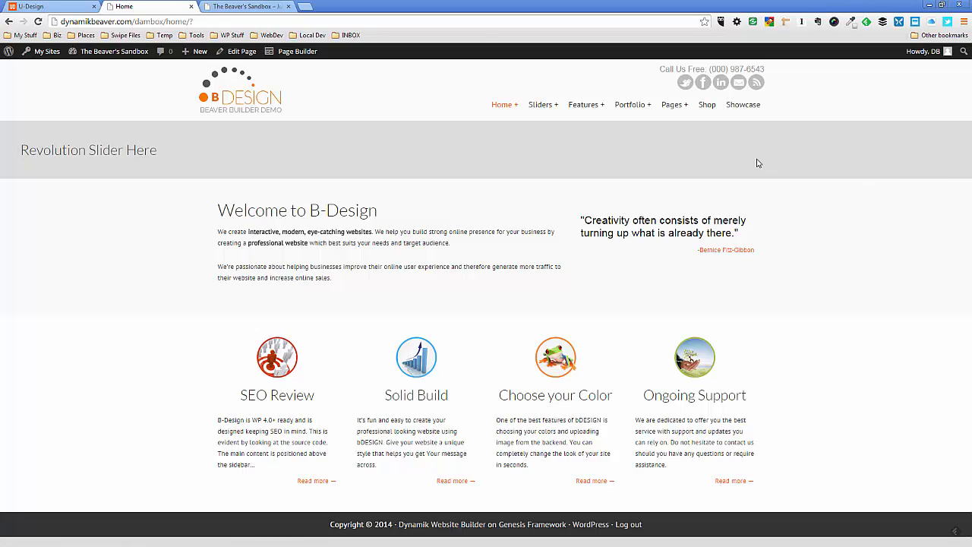
# Compare the published B-Design homepage with the slider, welcome and feature sections of the U-Design demo page
pyautogui.click(61, 7)
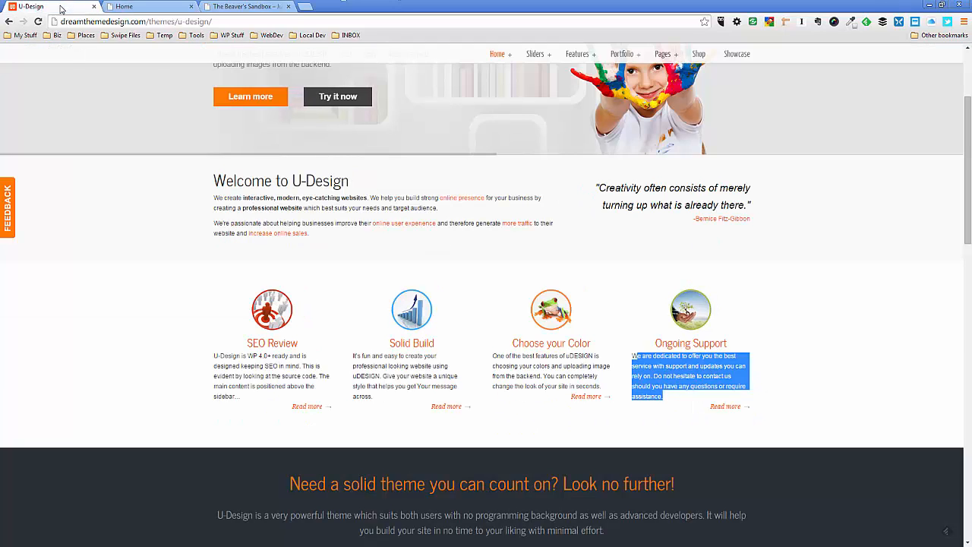
pyautogui.click(129, 342)
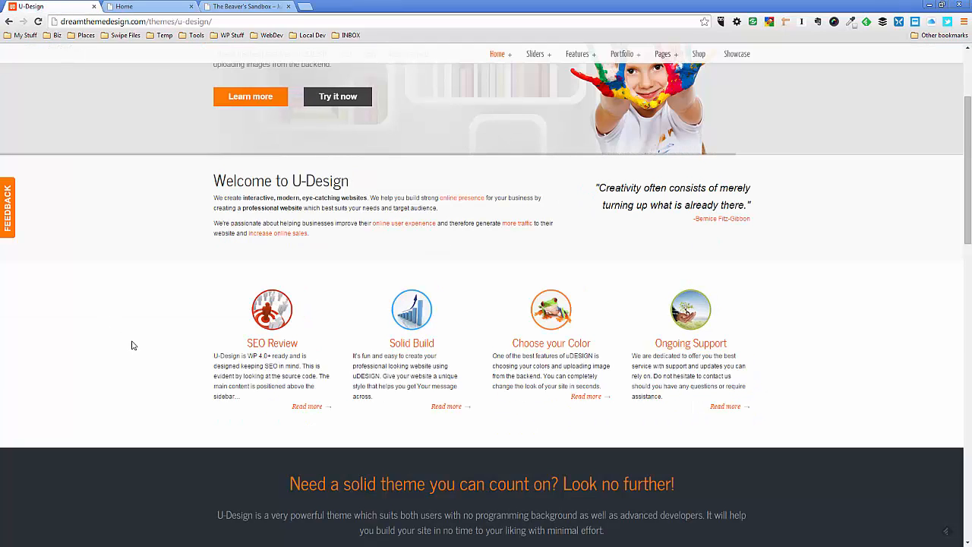
pyautogui.click(160, 9)
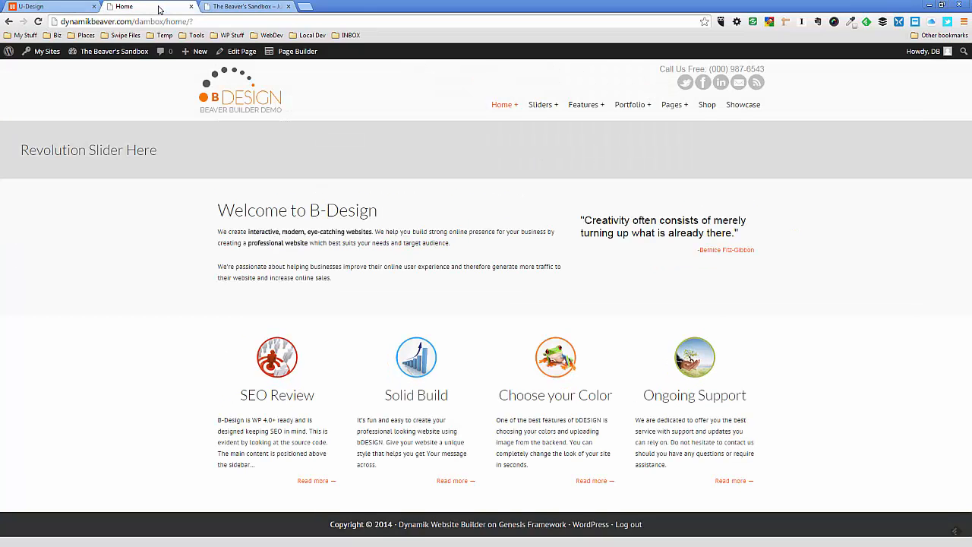
pyautogui.click(57, 7)
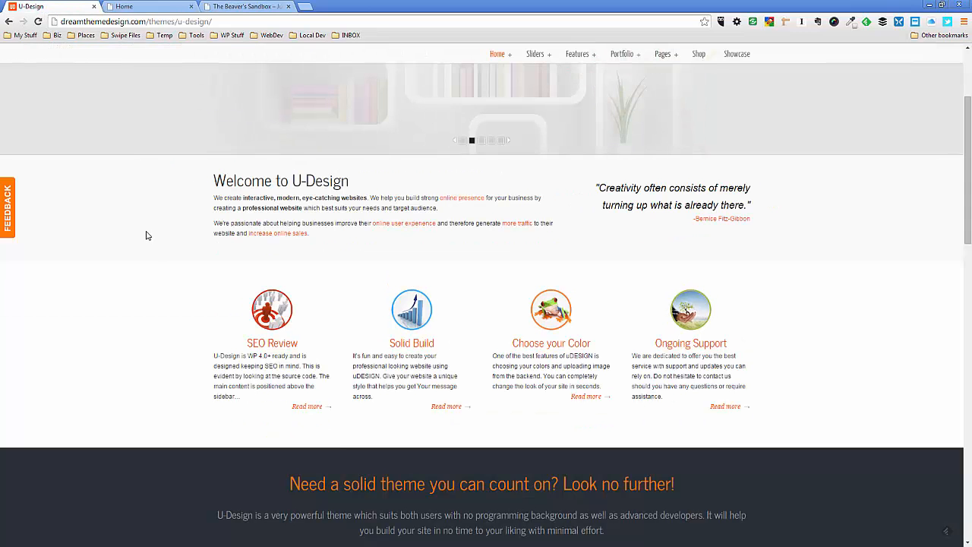
pyautogui.scroll(3, 151, 259)
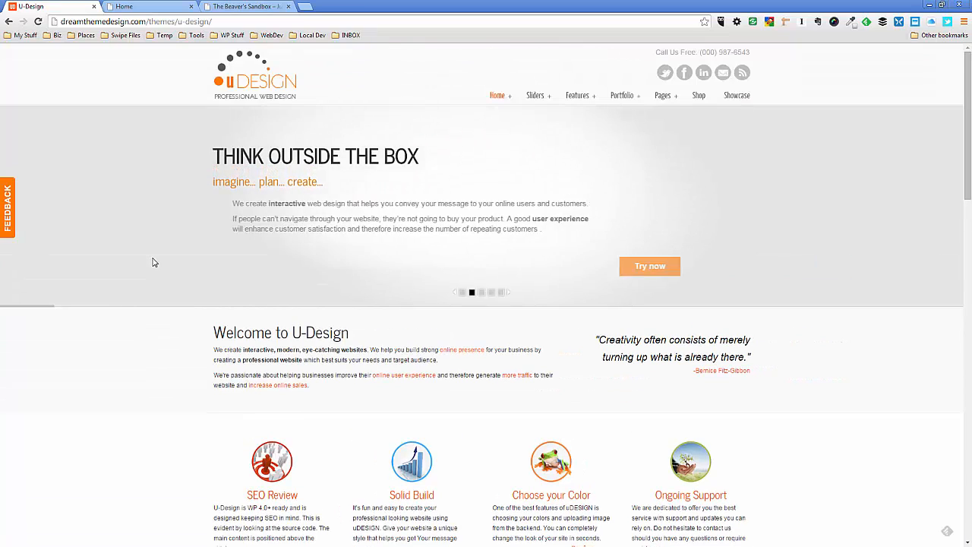
pyautogui.click(155, 6)
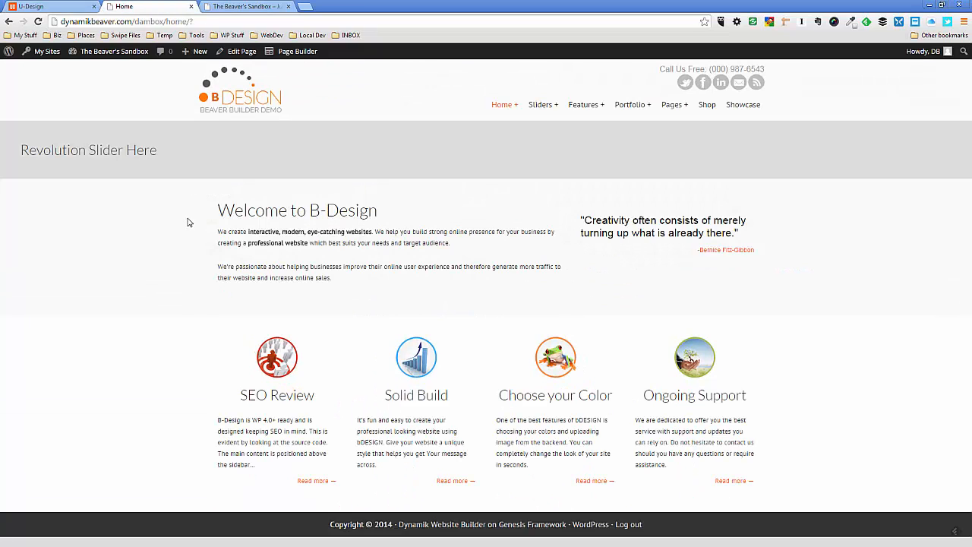